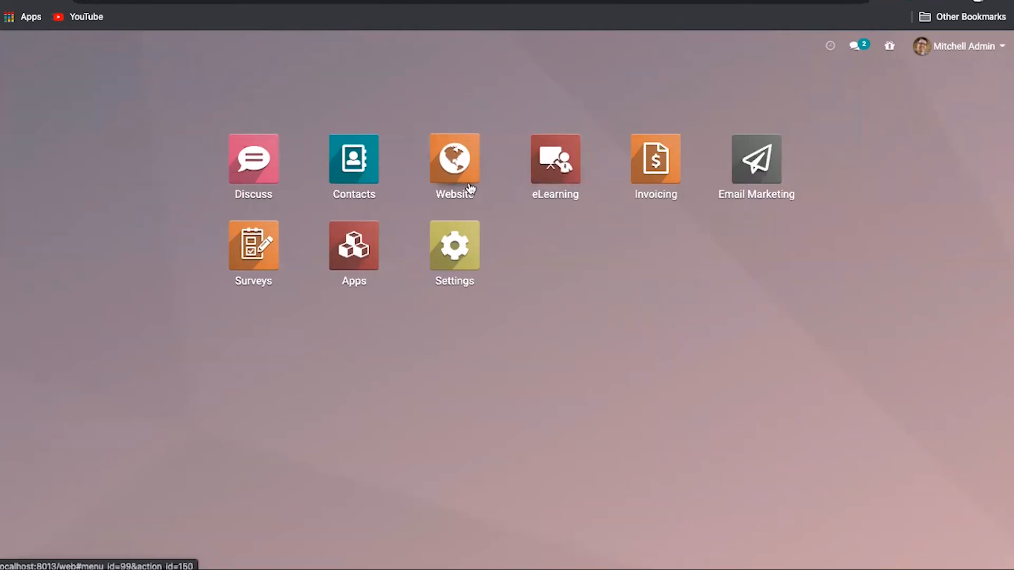
# Open the eLearning app's configuration settings.
pyautogui.click(544, 164)
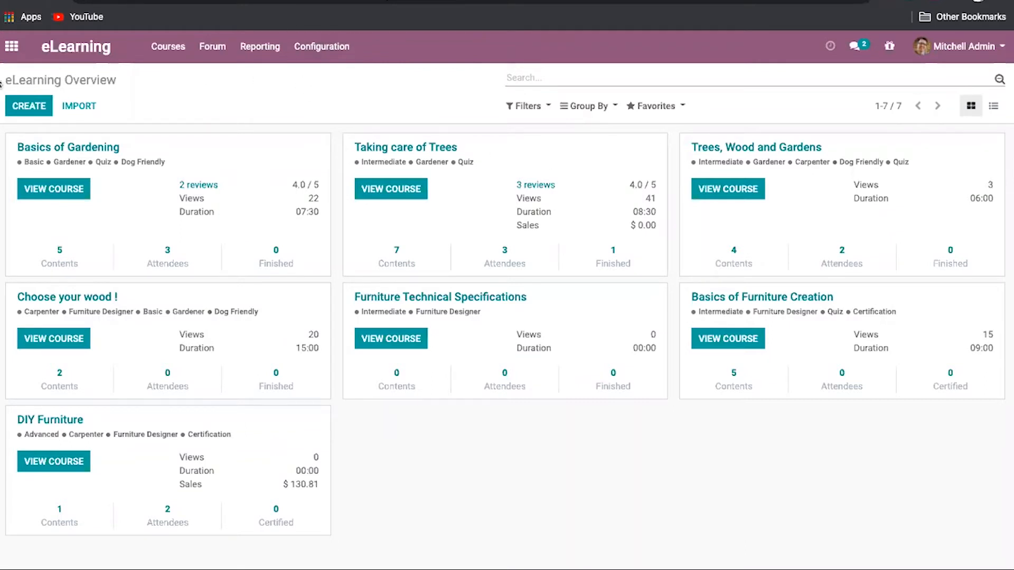
pyautogui.click(311, 50)
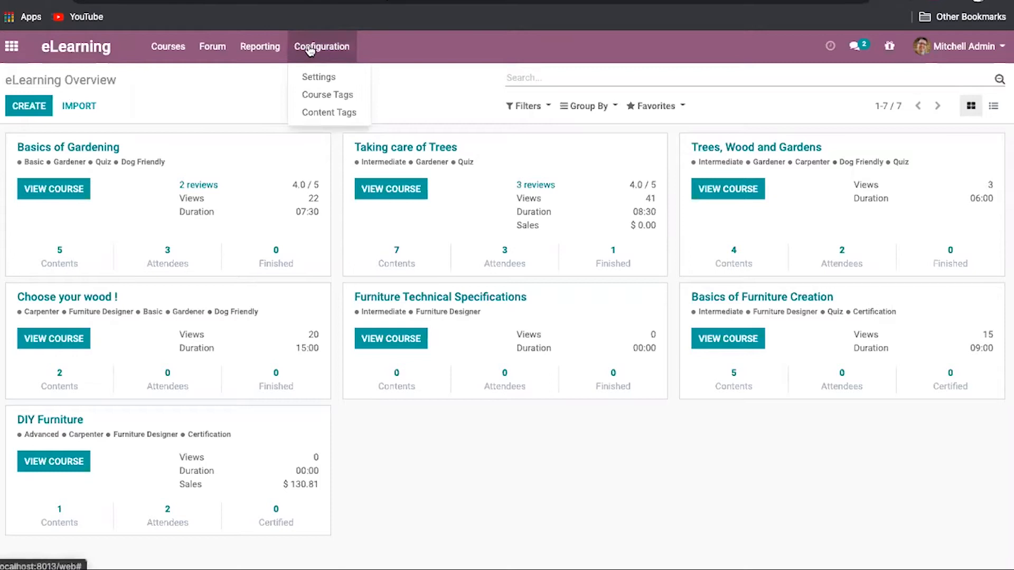
pyautogui.click(326, 77)
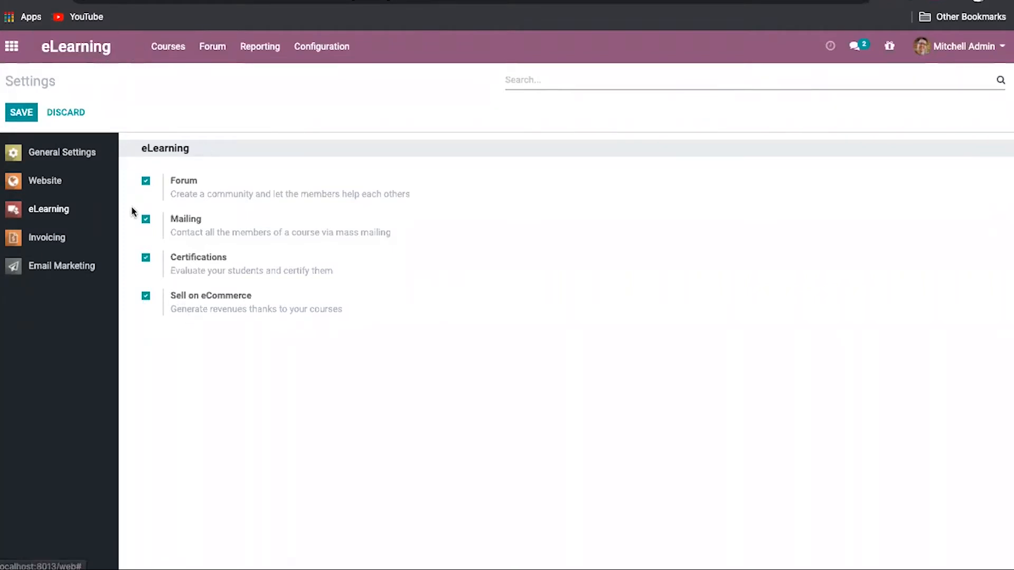
pyautogui.click(12, 47)
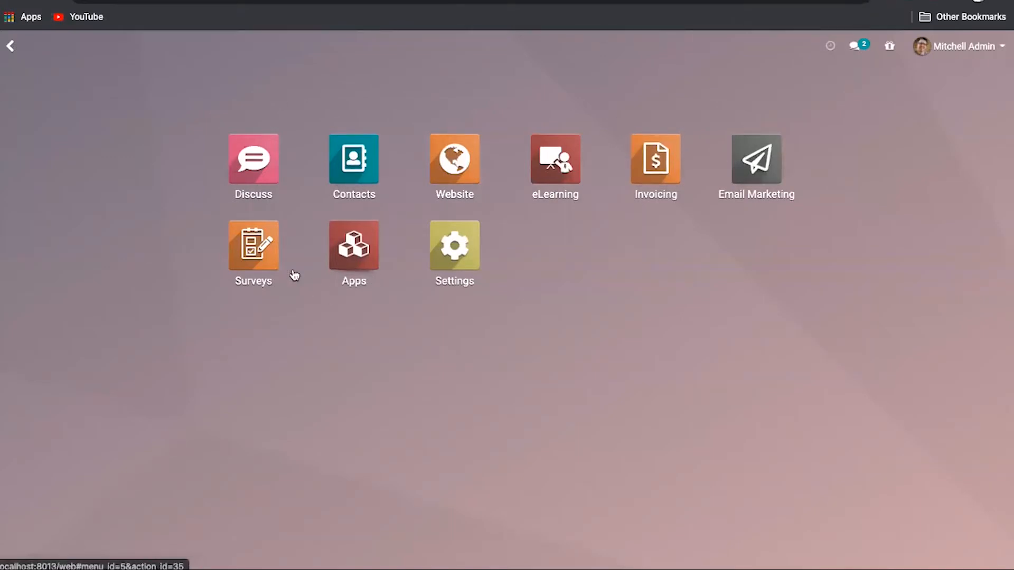
pyautogui.click(11, 46)
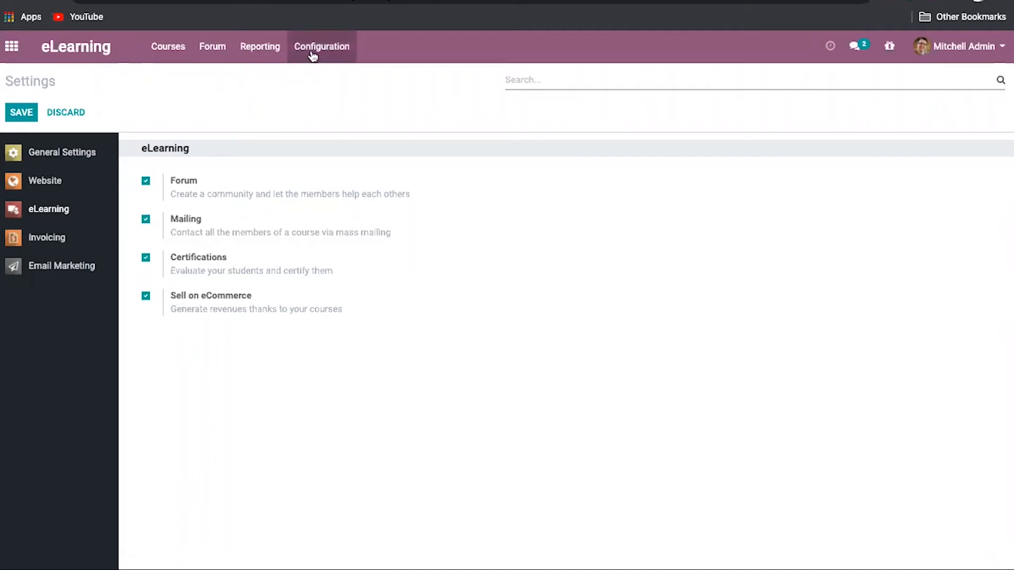
pyautogui.click(169, 47)
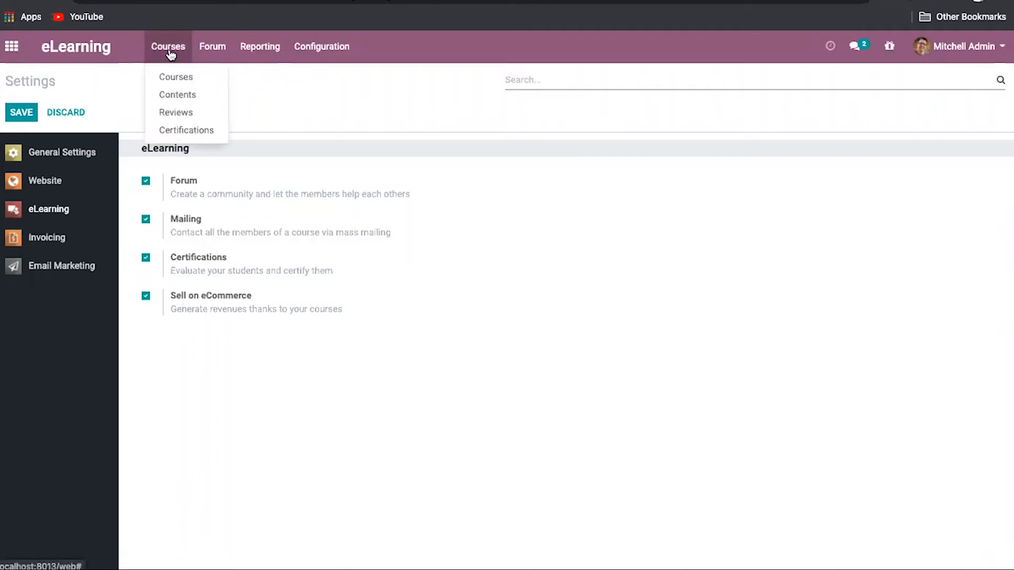
pyautogui.click(311, 46)
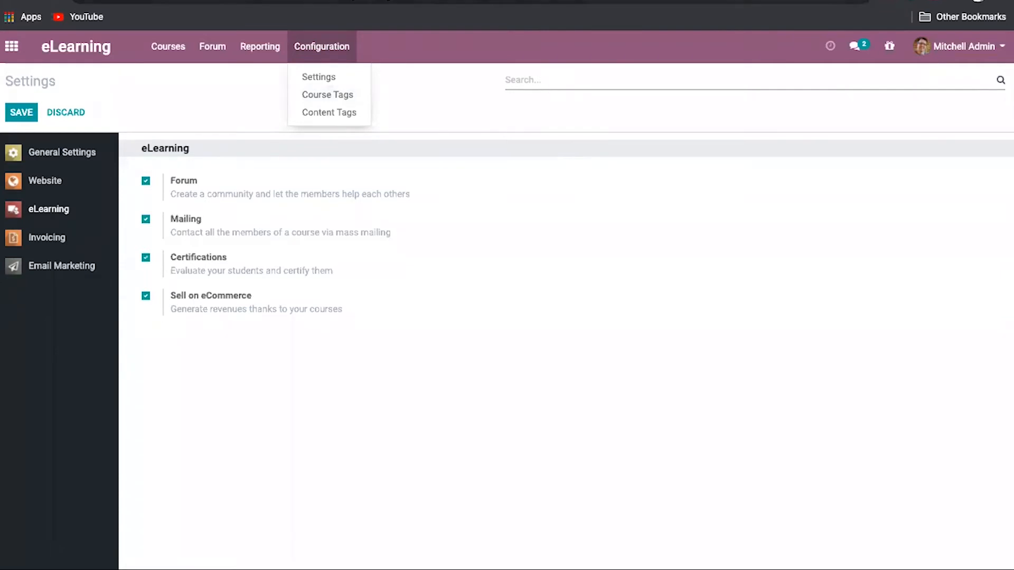
# Duplicate the browser tab and open the public website's Courses page in the copy.
pyautogui.rightClick(350, 1)
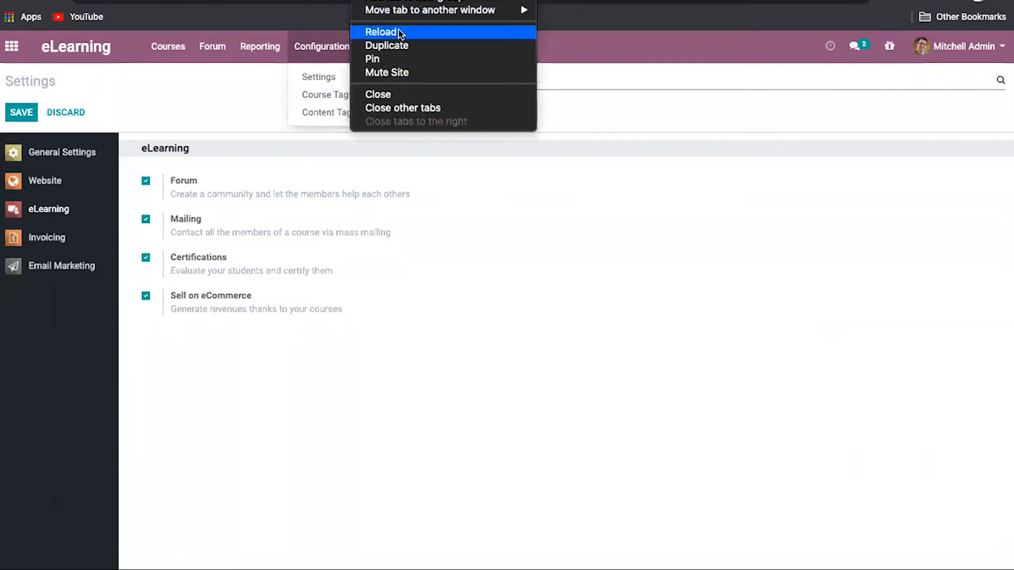
pyautogui.click(403, 46)
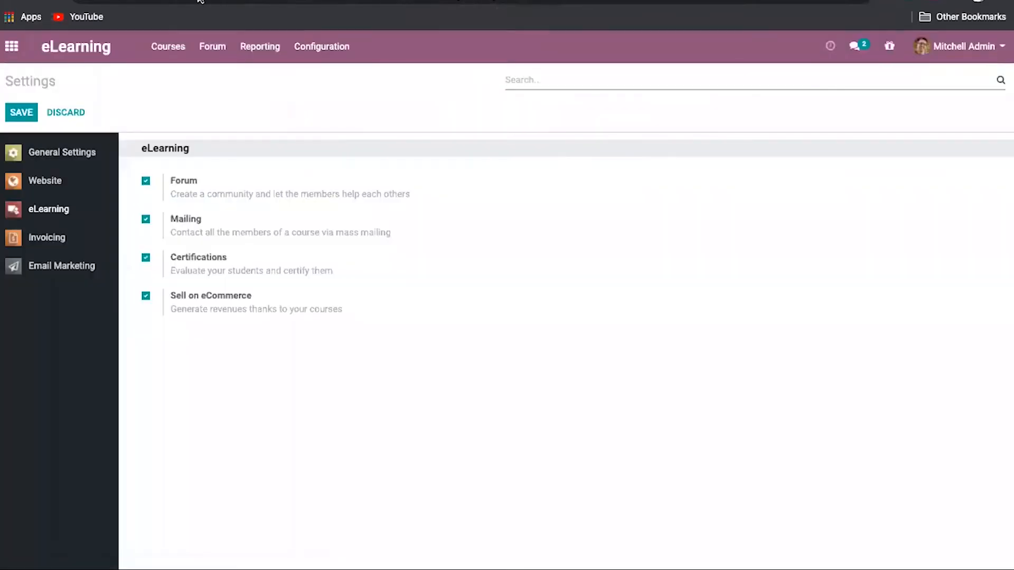
pyautogui.click(12, 46)
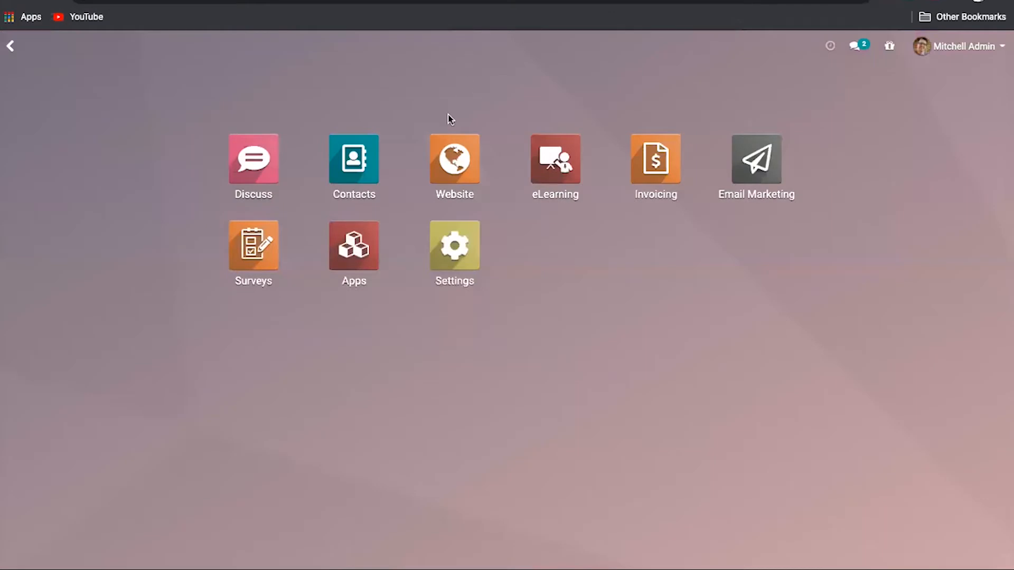
pyautogui.click(465, 157)
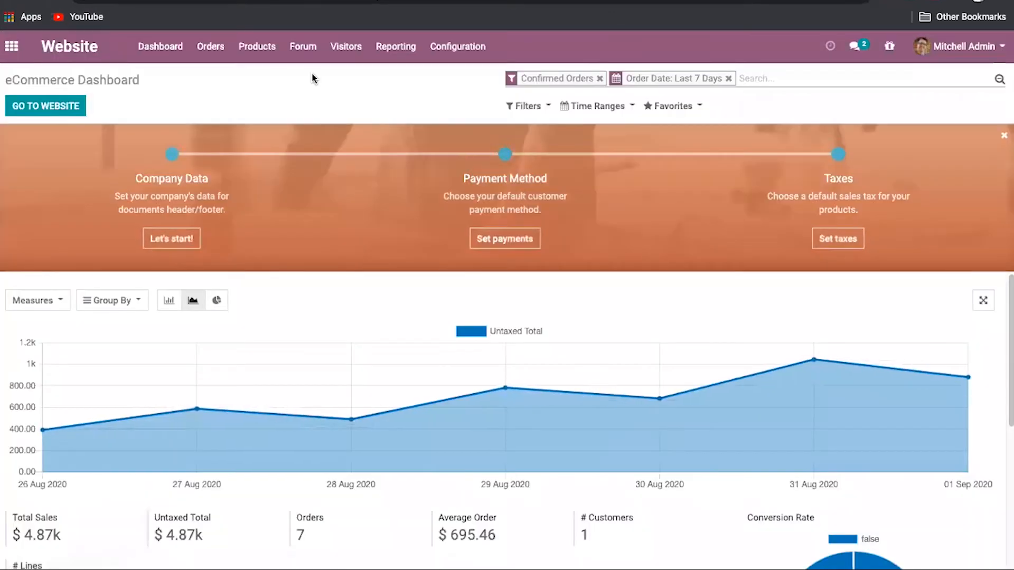
pyautogui.click(65, 106)
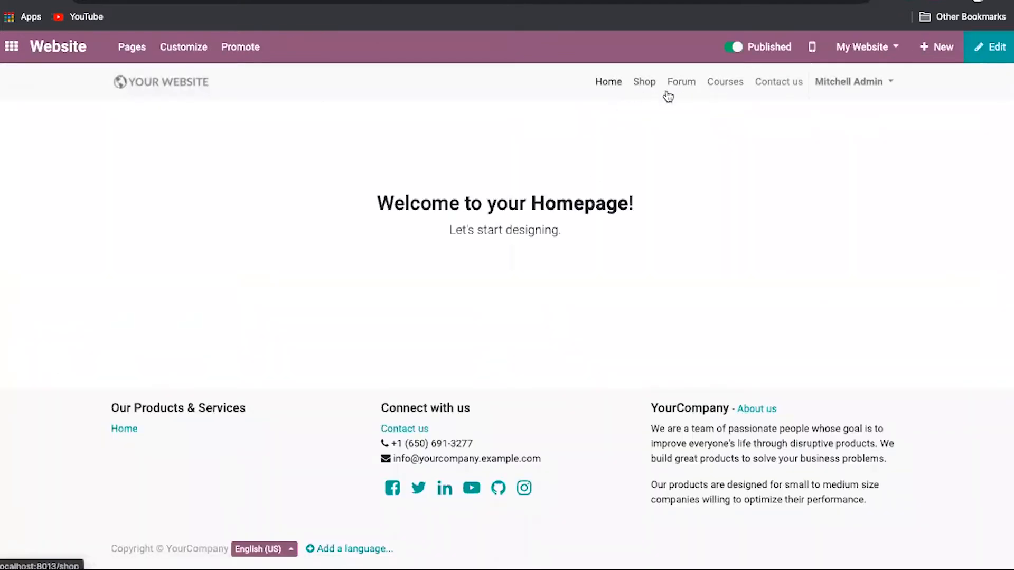
pyautogui.click(725, 82)
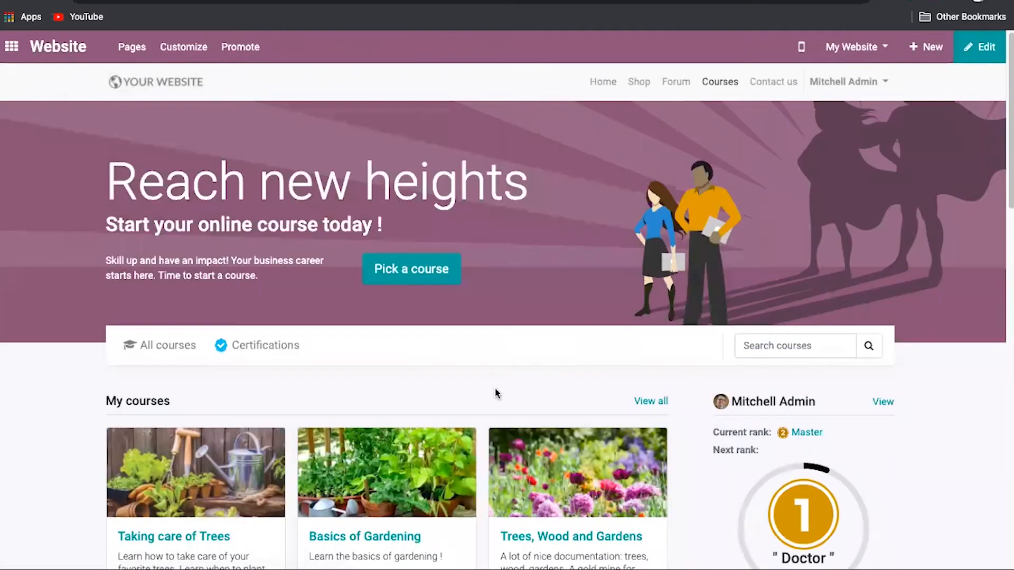
# Look over the course sections and progress sidebar, and list only the certification courses.
pyautogui.scroll(-20, 496, 393)
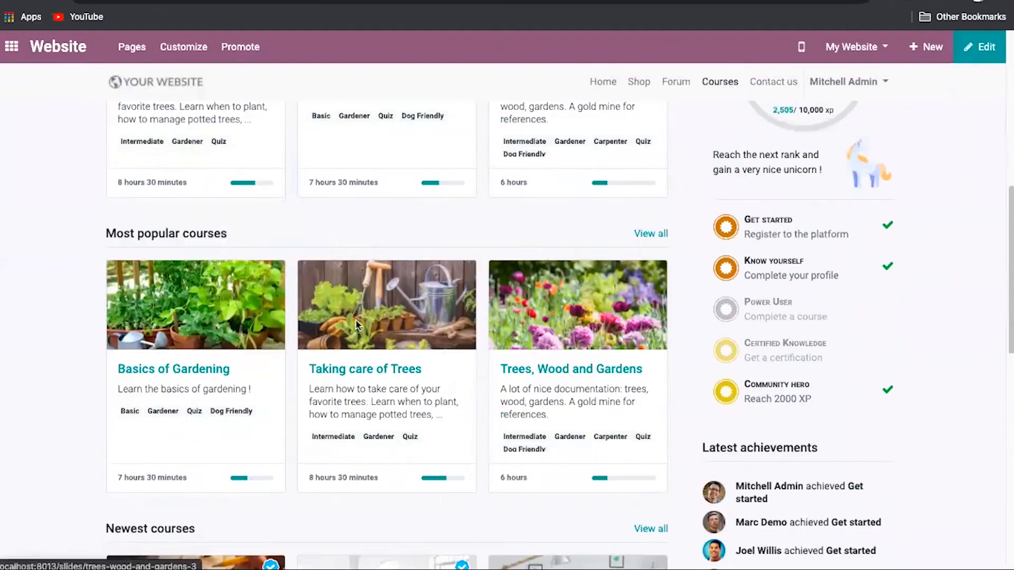
pyautogui.scroll(9, 503, 258)
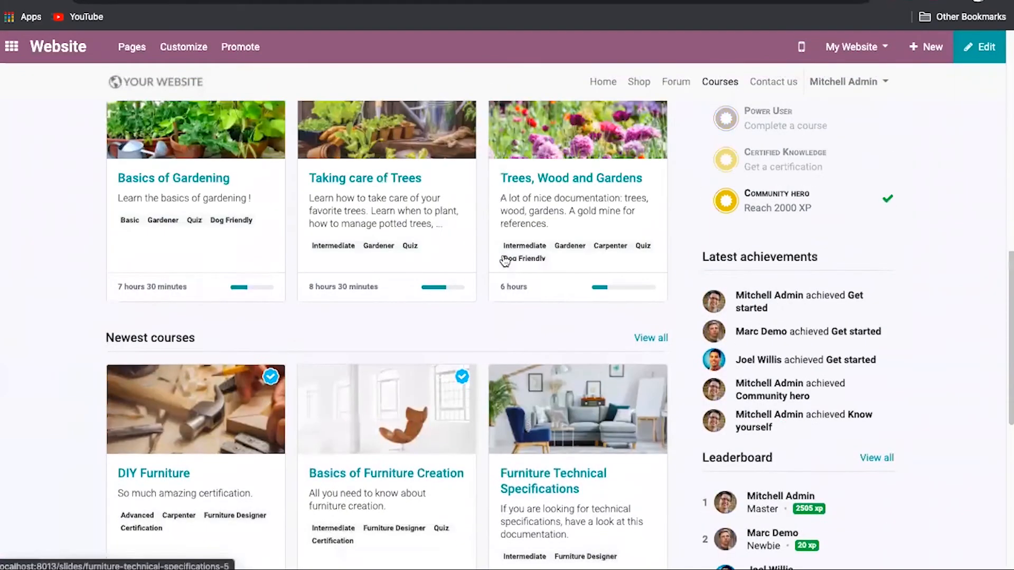
pyautogui.scroll(8, 457, 199)
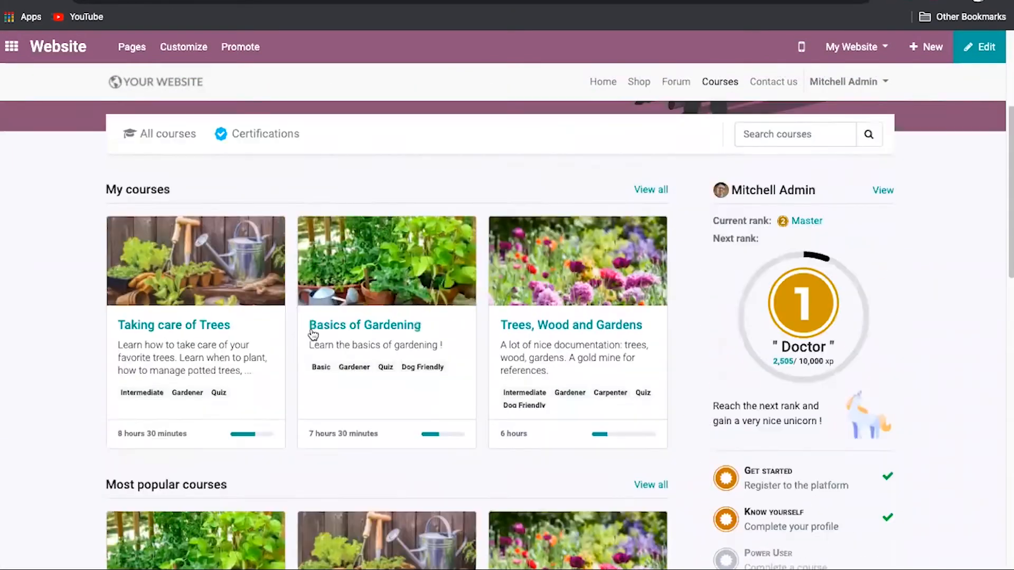
pyautogui.scroll(-1, 753, 406)
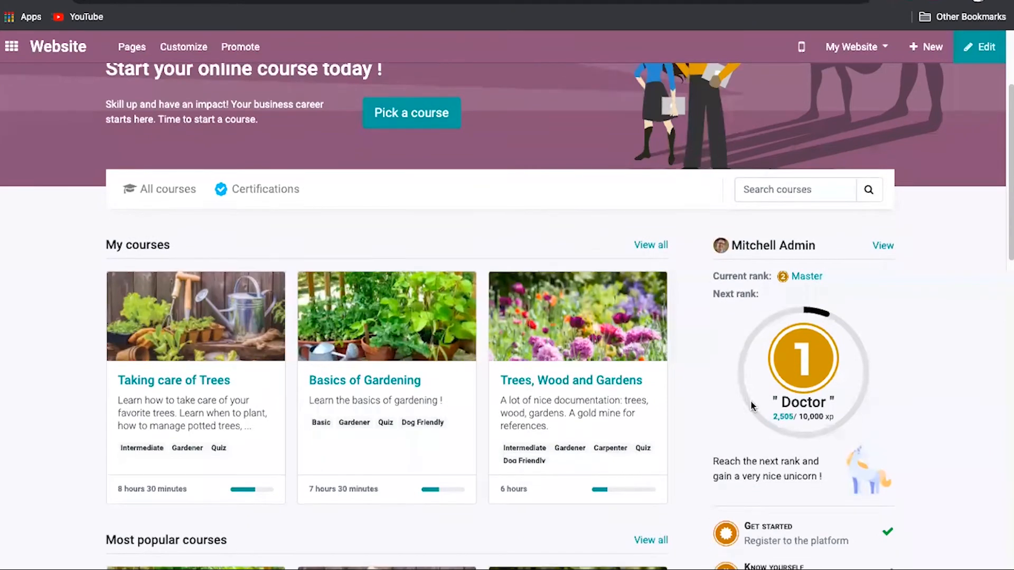
pyautogui.scroll(1, 301, 273)
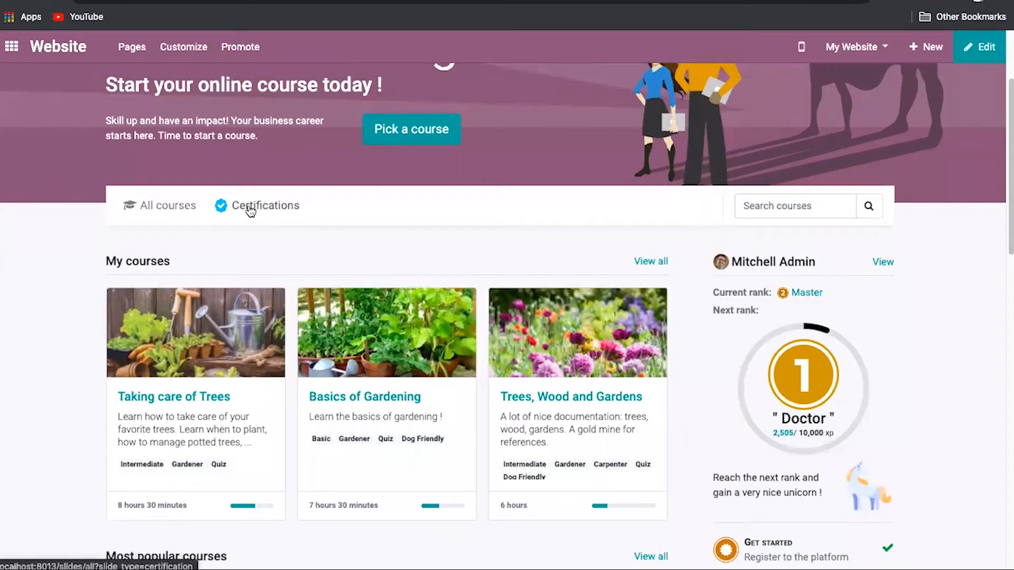
pyautogui.click(251, 209)
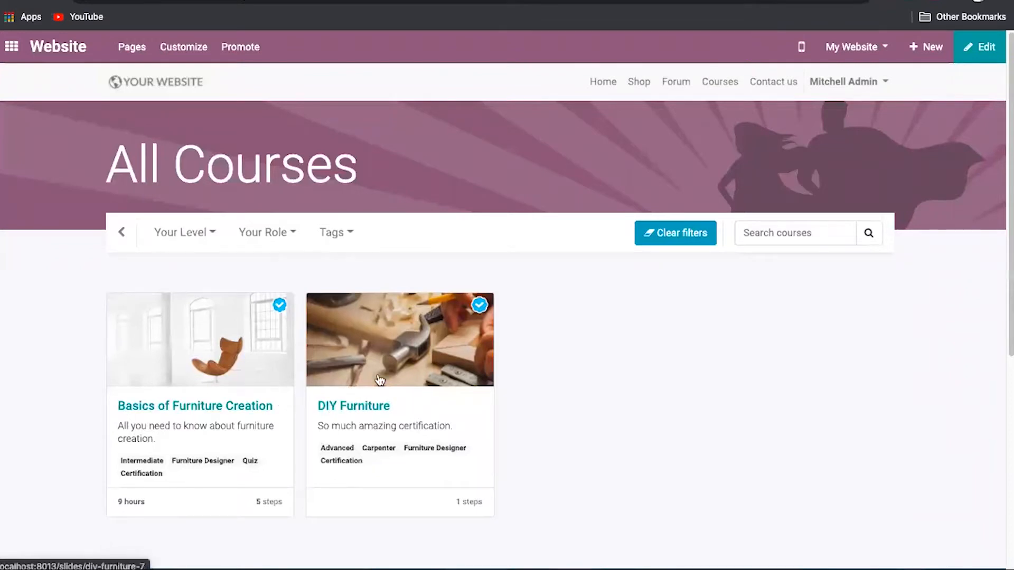
# Examine the options of the Your Level, Your Role and Tags filters on the All Courses page.
pyautogui.click(198, 236)
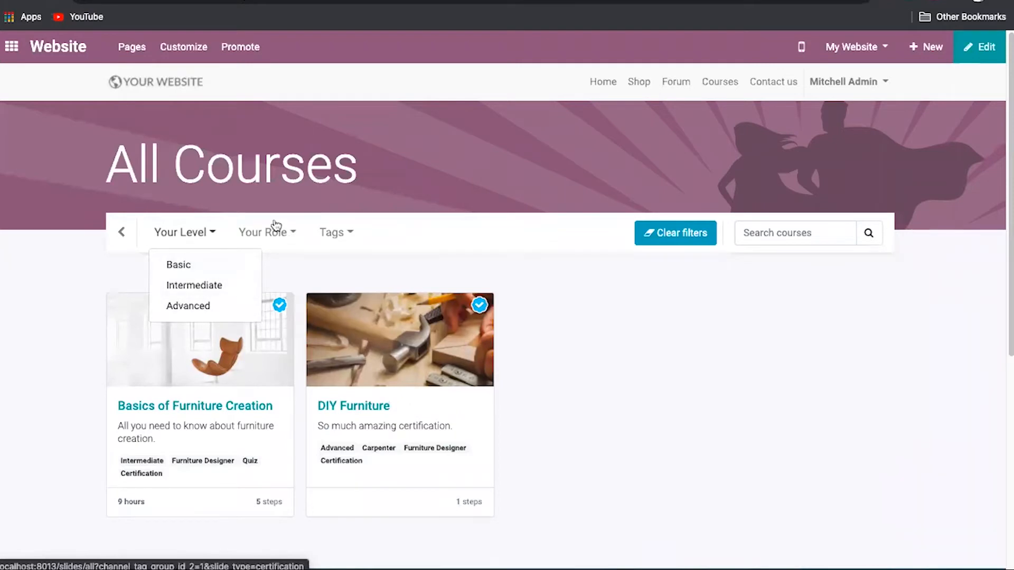
pyautogui.click(285, 235)
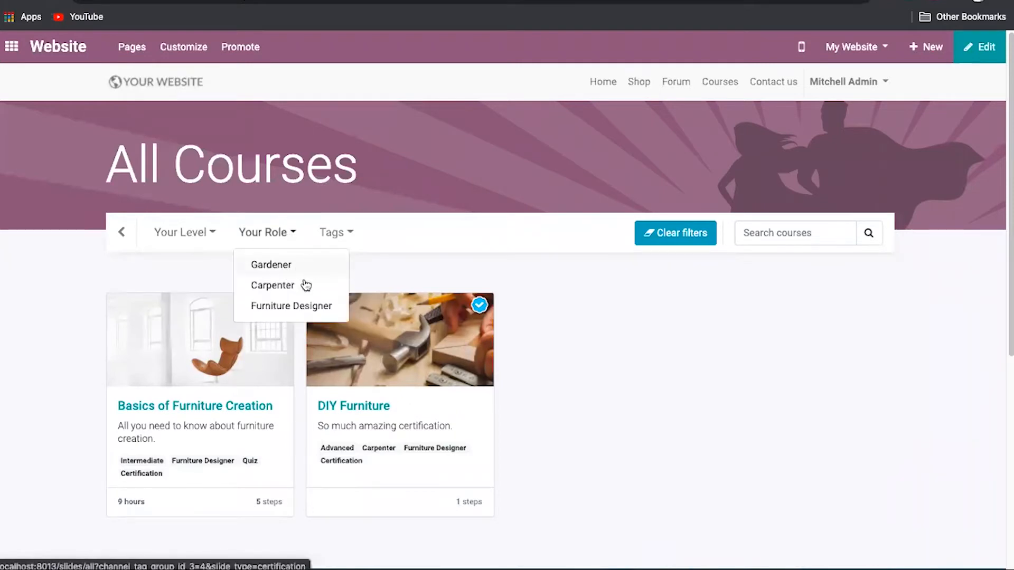
pyautogui.click(338, 237)
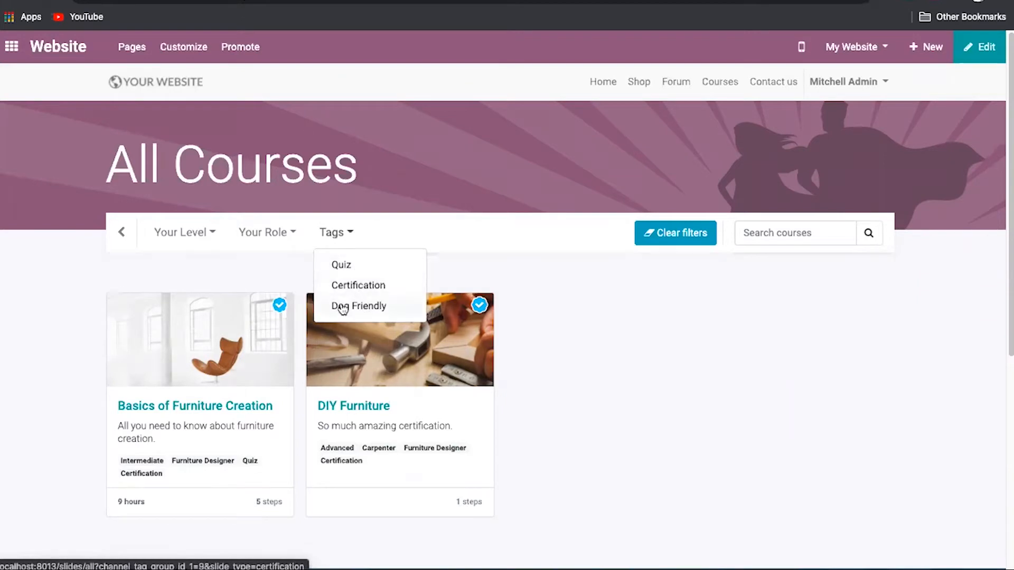
pyautogui.click(283, 265)
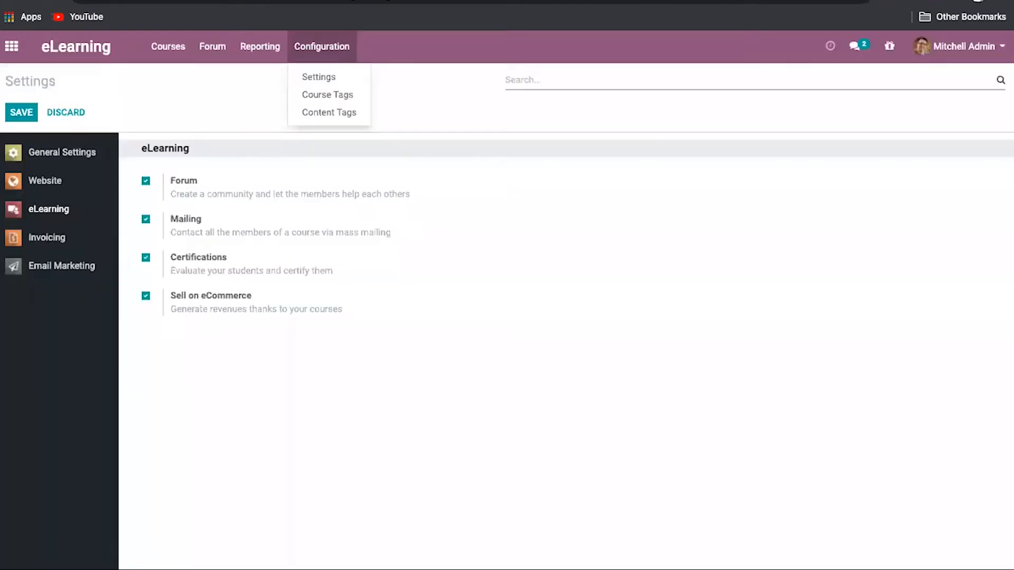
# Create and save a new course tag group named Odoo in the eLearning configuration.
pyautogui.click(328, 99)
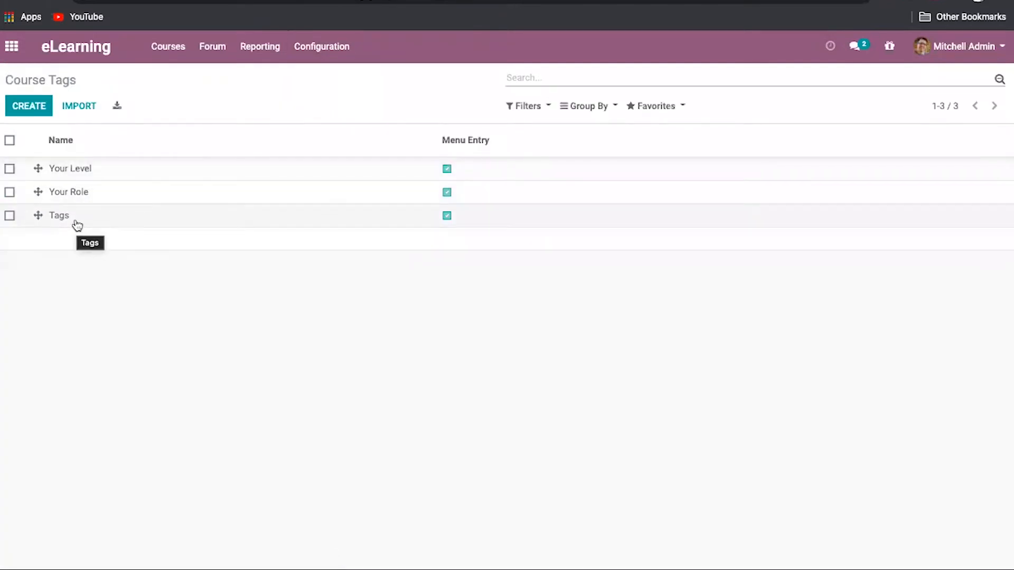
pyautogui.click(32, 110)
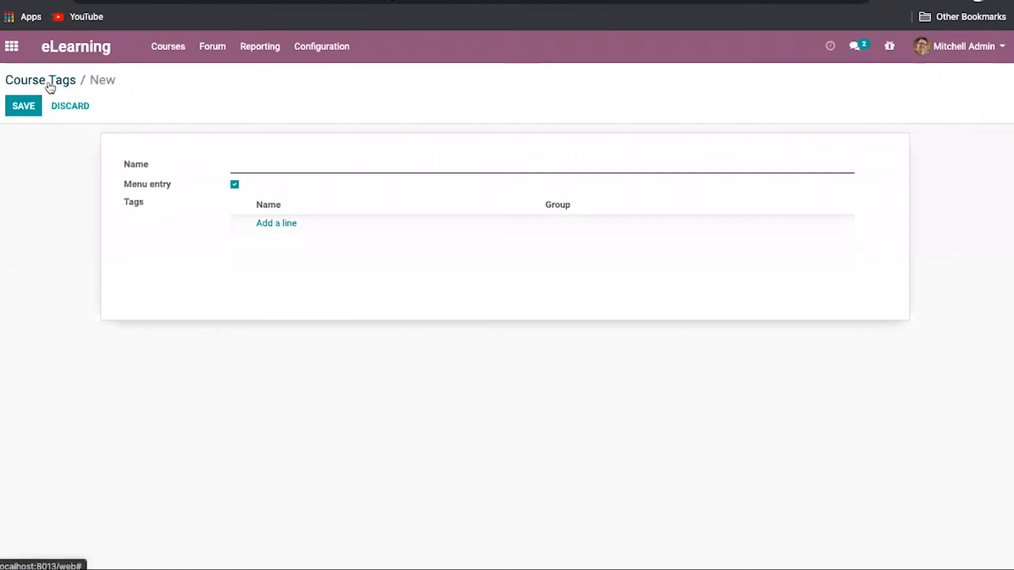
pyautogui.click(49, 83)
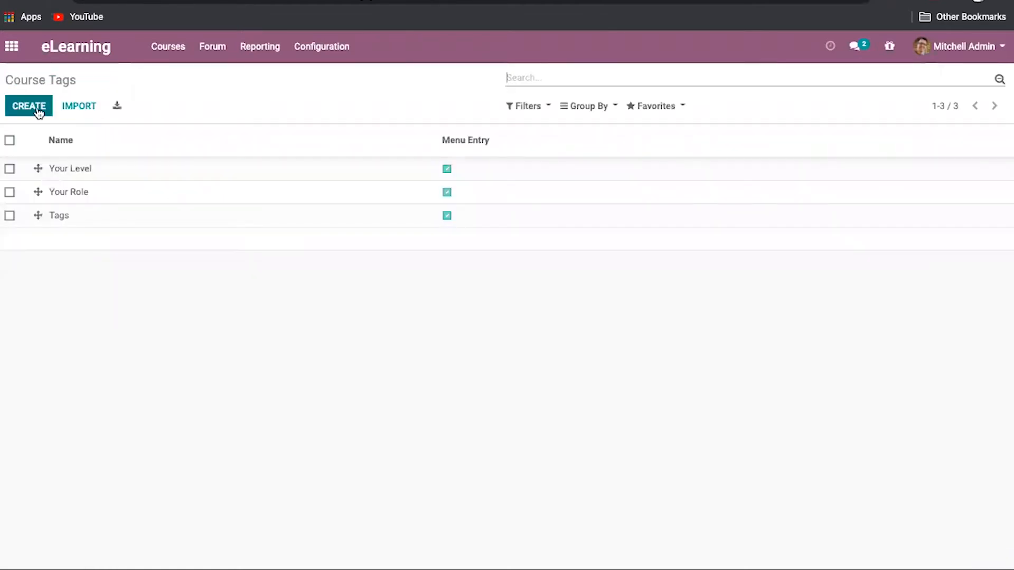
pyautogui.click(32, 108)
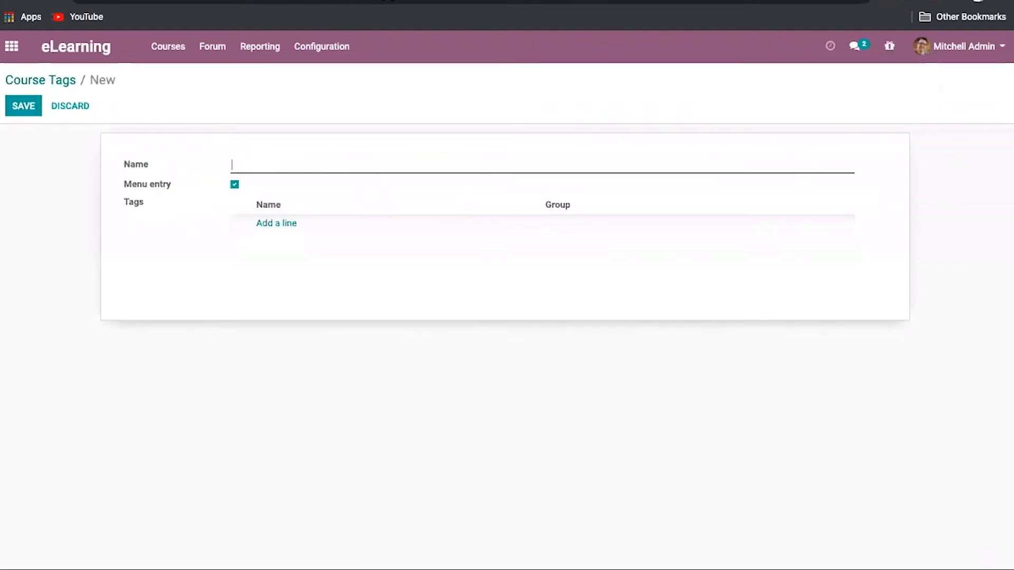
pyautogui.click(26, 111)
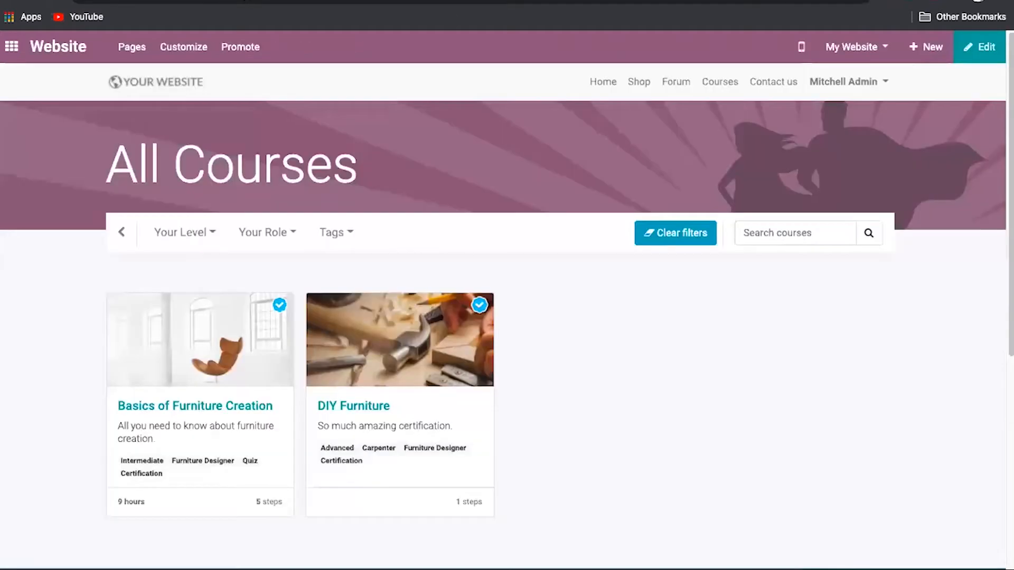
# Reload the website's All Courses page and check its filters for the Odoo tag group.
pyautogui.click(55, 2)
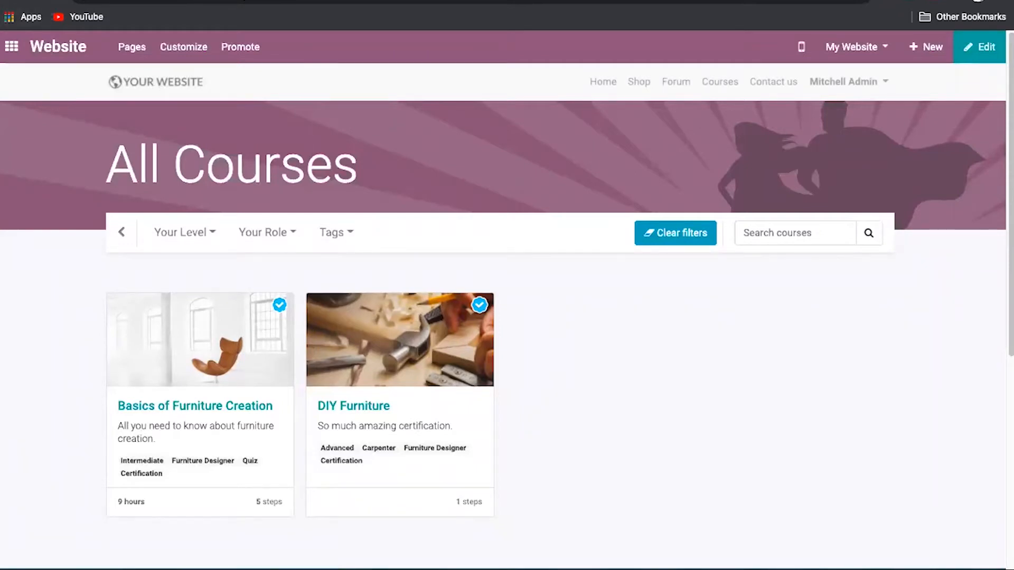
pyautogui.click(211, 233)
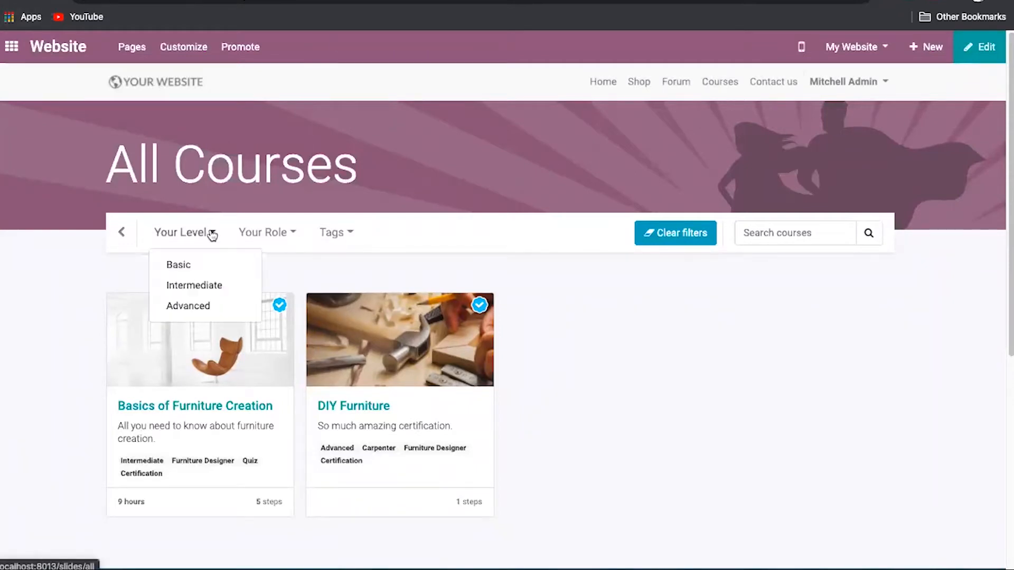
pyautogui.click(278, 232)
pyautogui.click(334, 232)
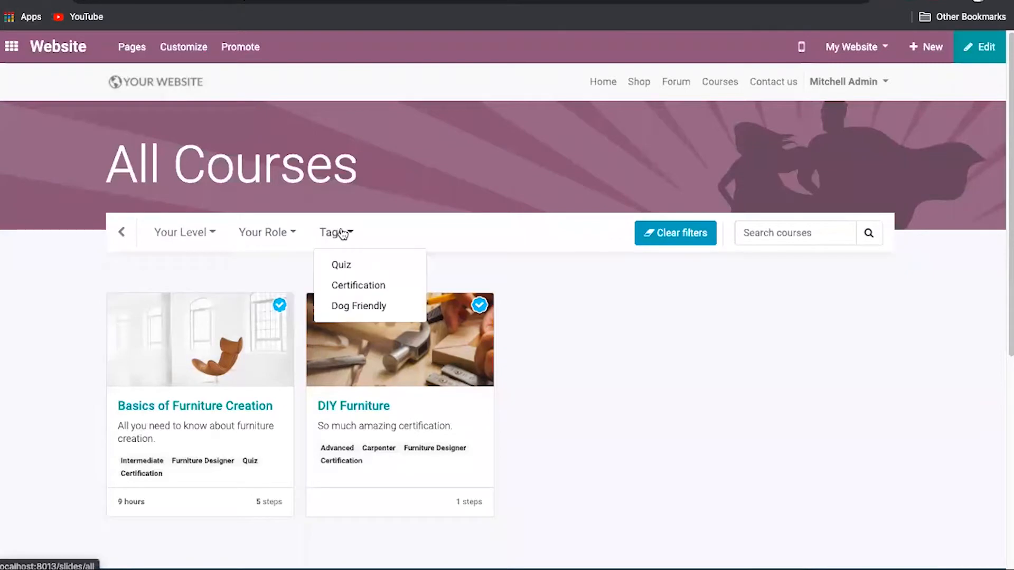
pyautogui.click(346, 0)
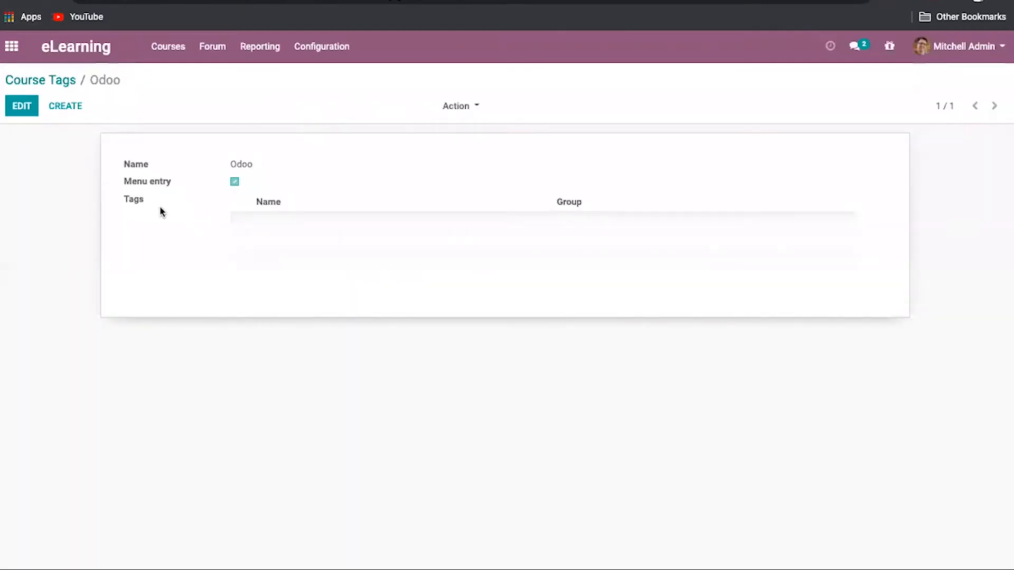
# Move Your Role above Your Level in the Course Tags list and open the Tags group.
pyautogui.click(66, 82)
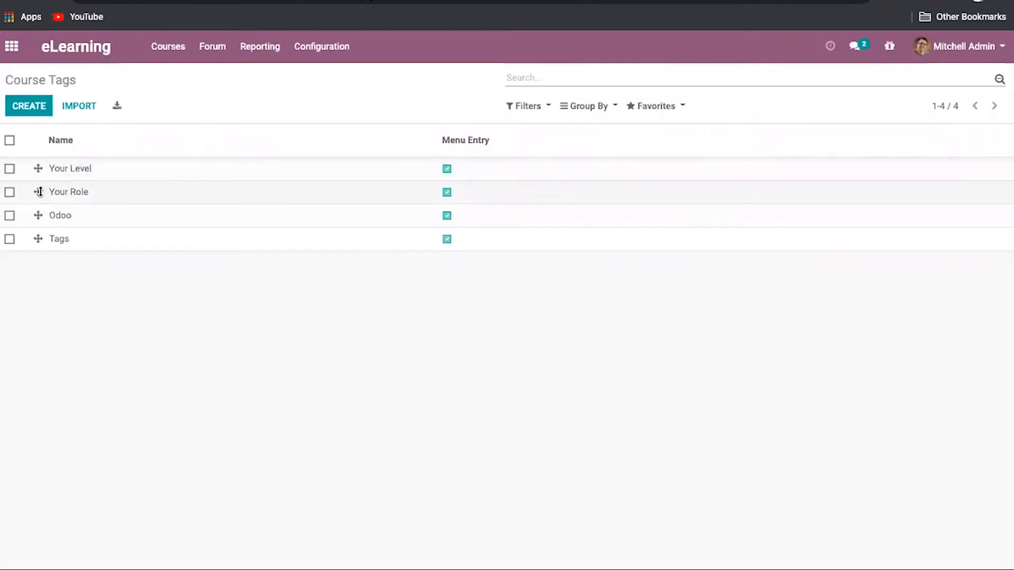
pyautogui.moveTo(38, 191); pyautogui.dragTo(37, 170)
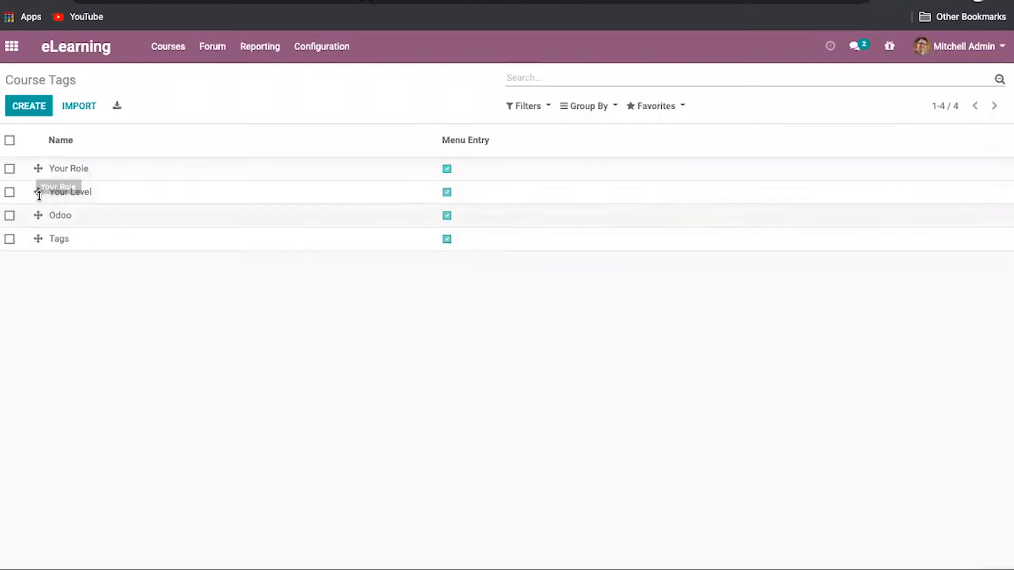
pyautogui.click(55, 242)
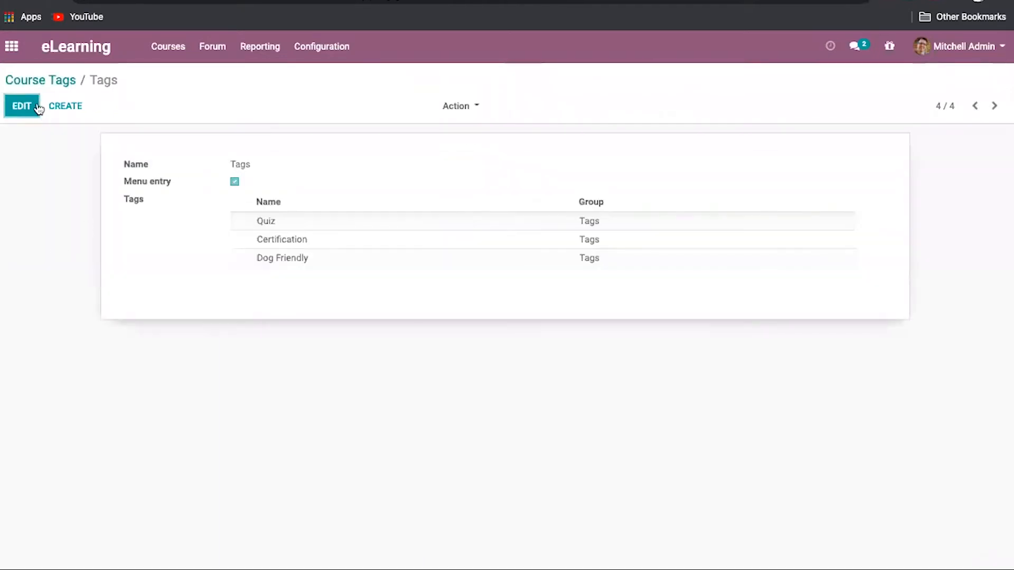
# Add a tag named Certificate to the Odoo course tag group, picking Tags as its group, save it, and reload the website's All Courses page.
pyautogui.click(42, 83)
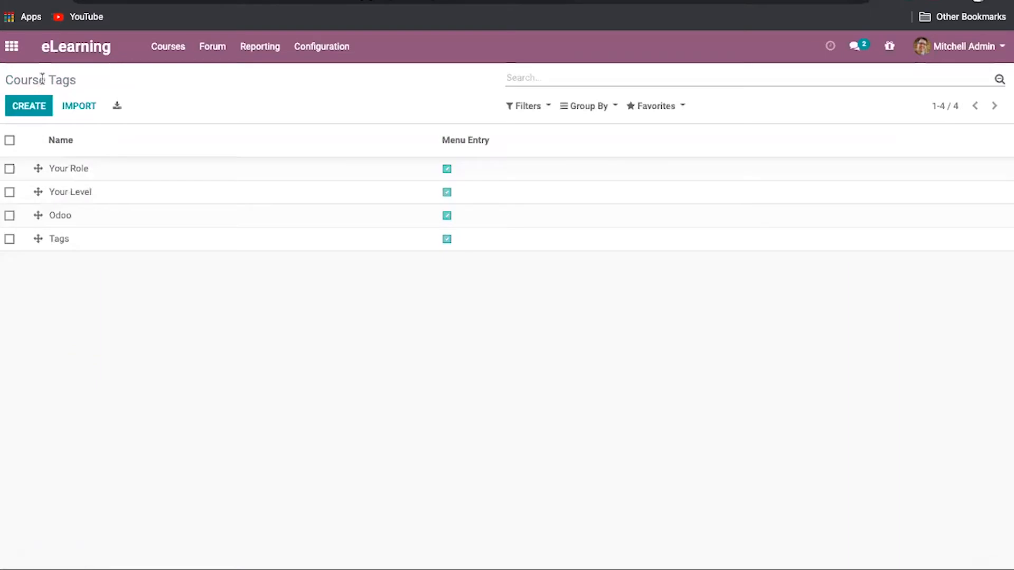
pyautogui.click(48, 215)
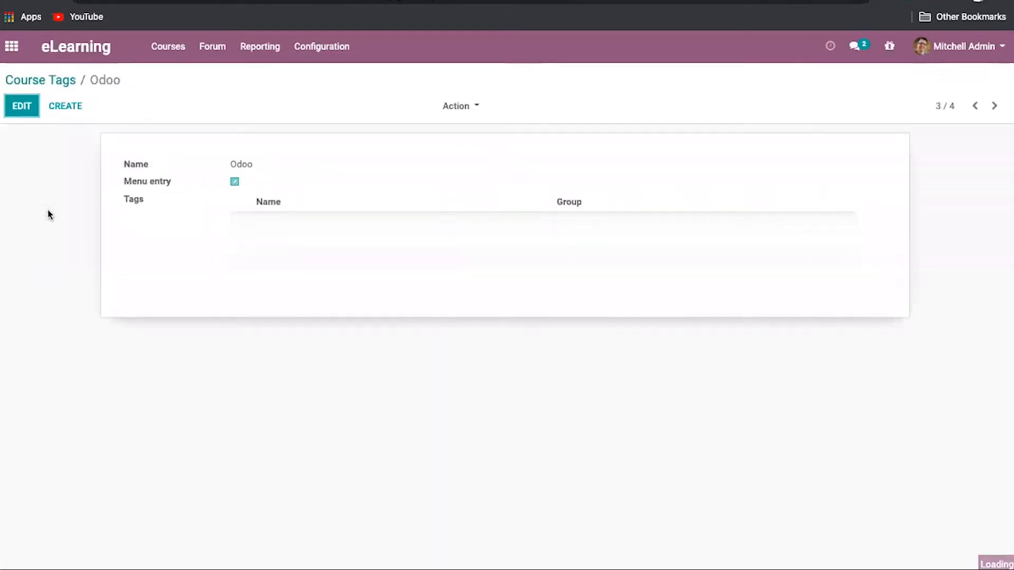
pyautogui.click(29, 107)
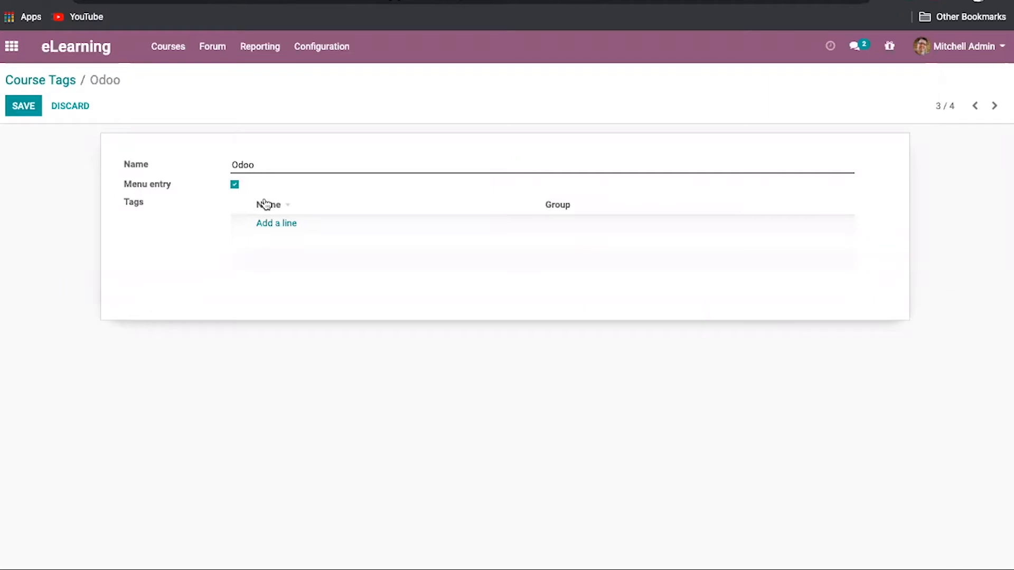
pyautogui.click(279, 223)
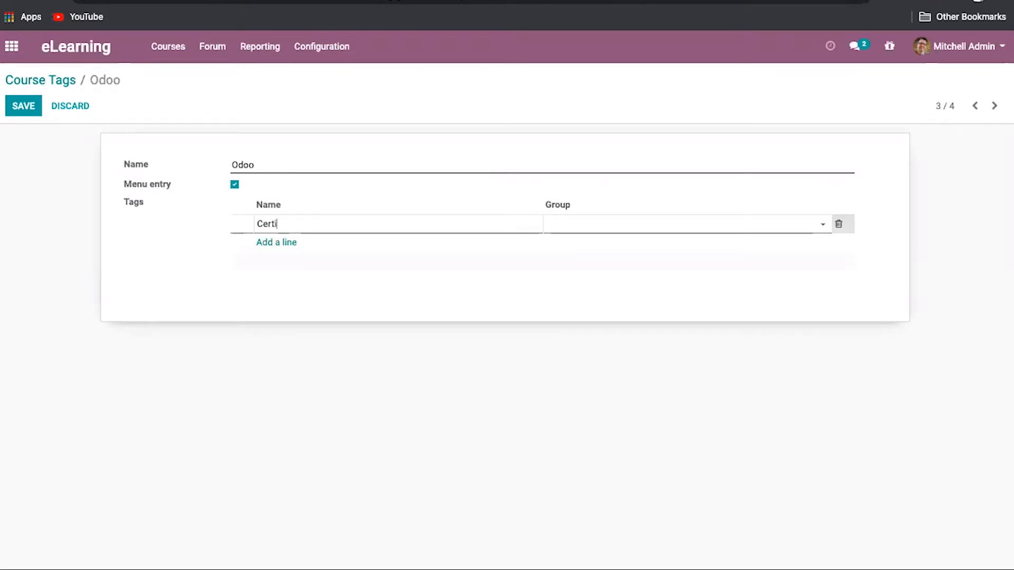
pyautogui.click(569, 230)
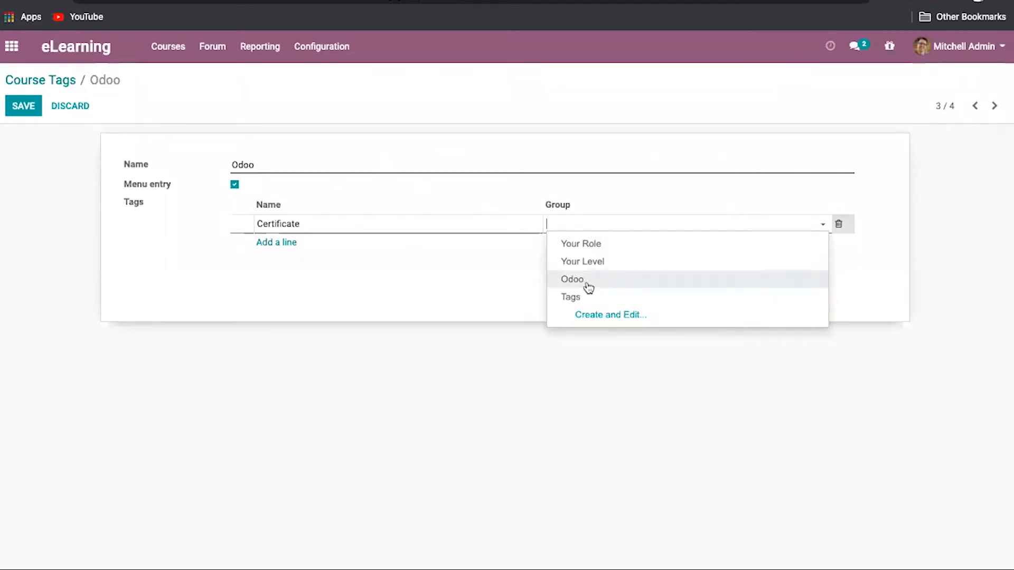
pyautogui.click(577, 297)
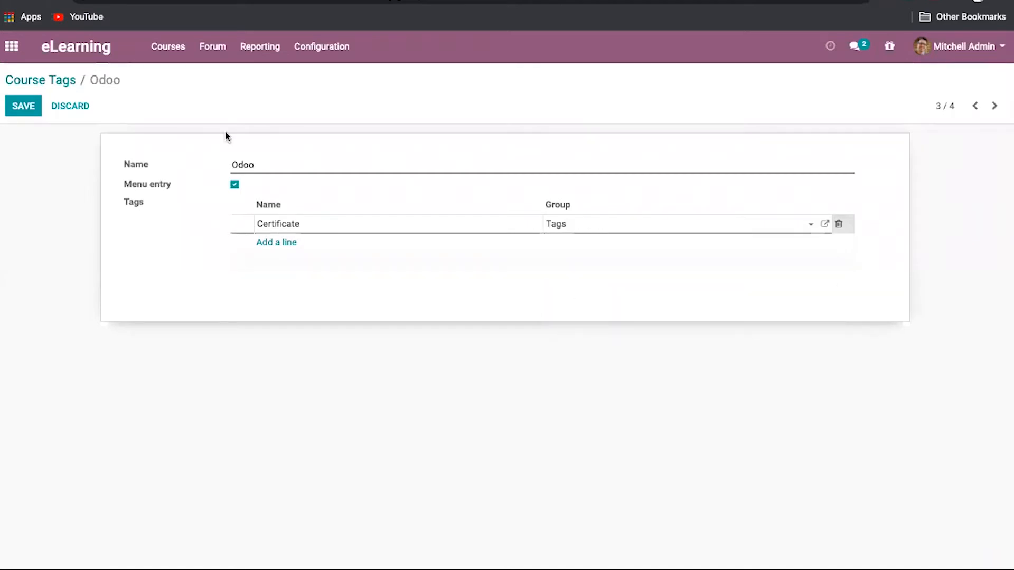
pyautogui.click(24, 105)
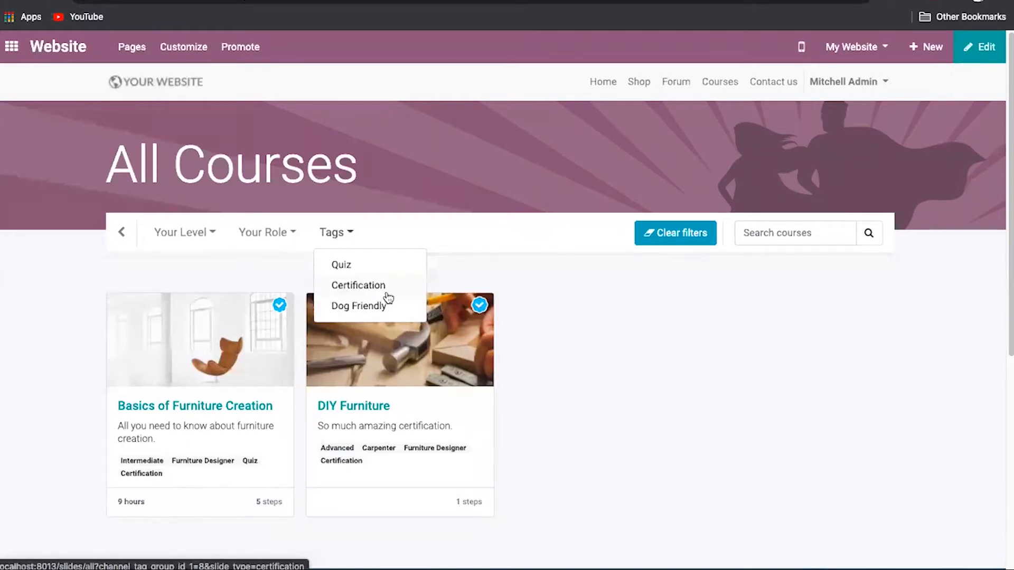
pyautogui.click(57, 3)
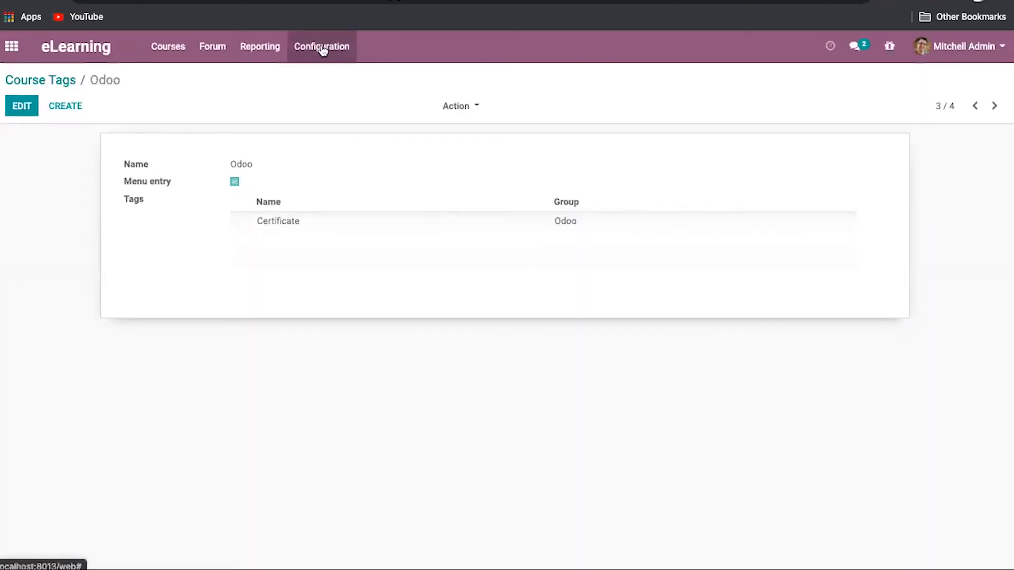
# View the eLearning content tags and start a blank new tag entry.
pyautogui.click(322, 55)
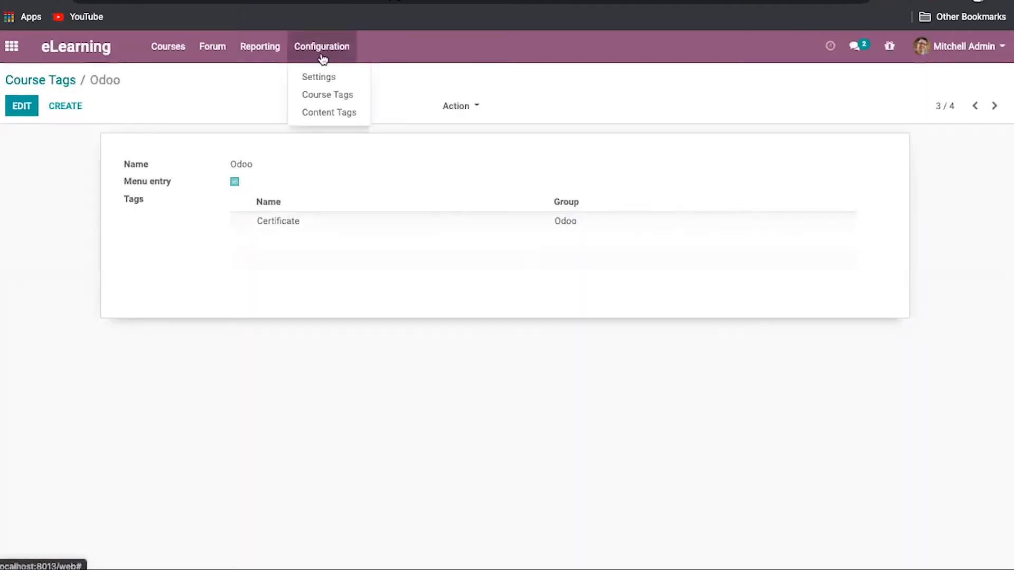
pyautogui.click(337, 119)
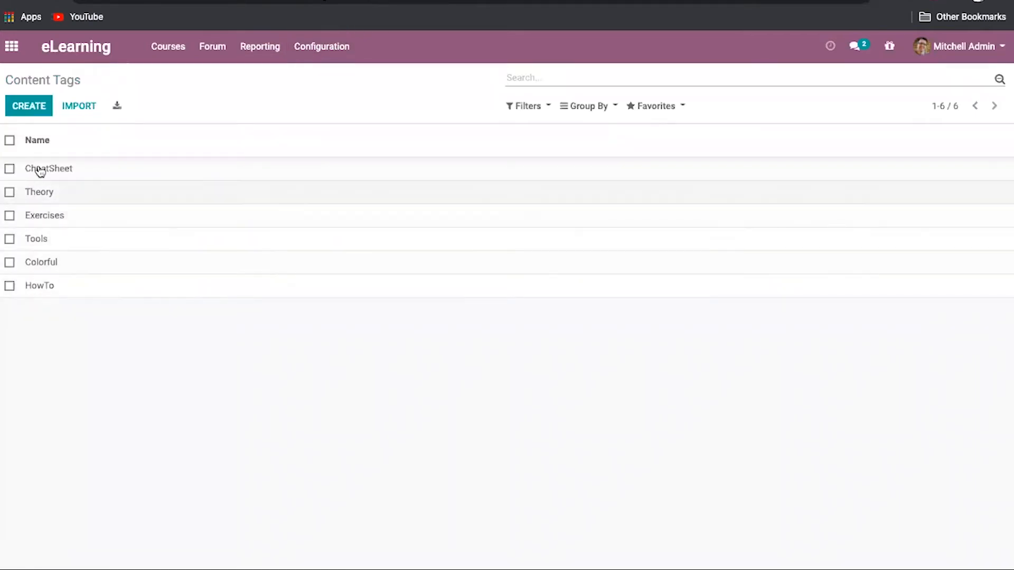
pyautogui.click(36, 114)
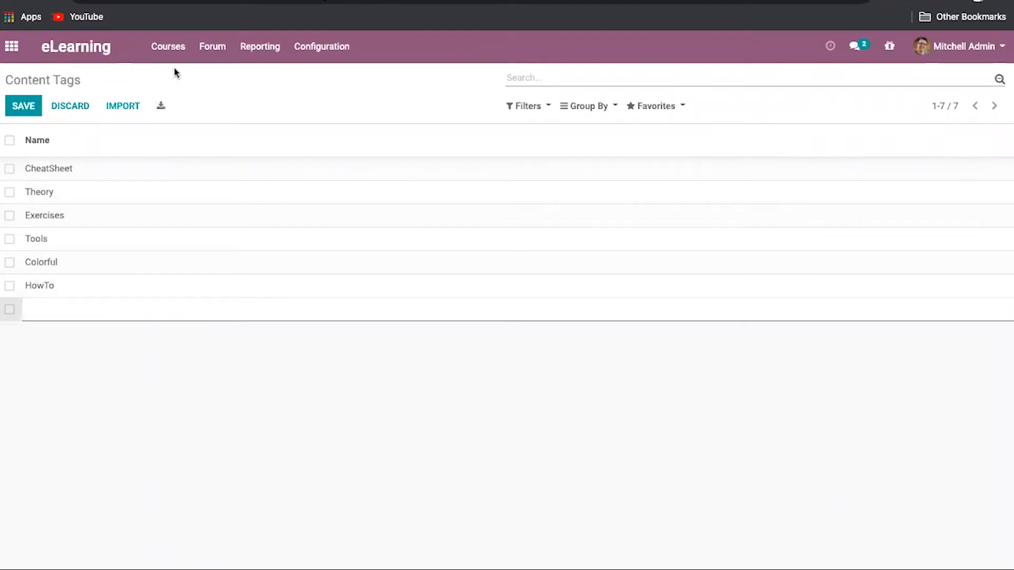
pyautogui.click(169, 48)
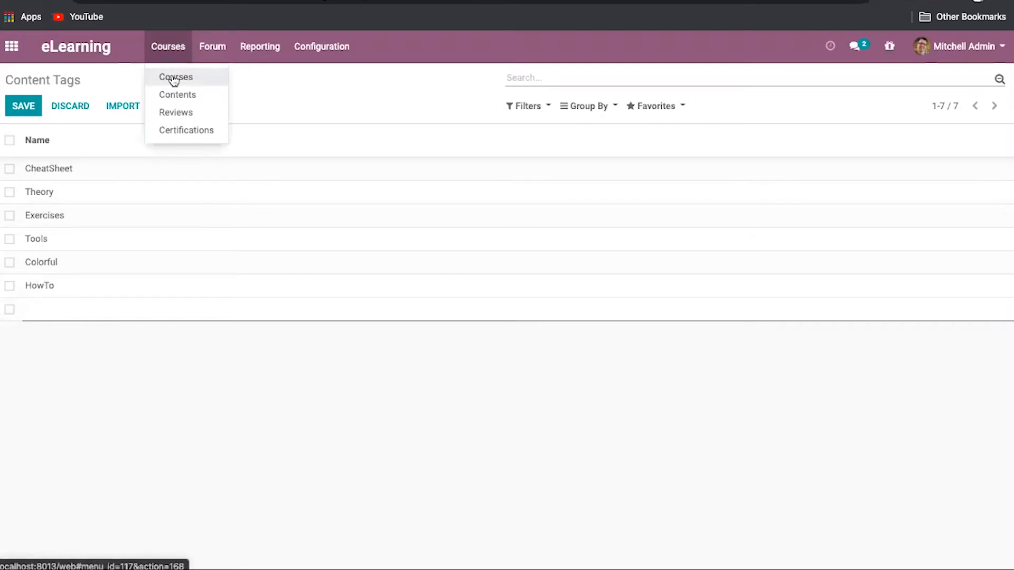
# Show the eLearning overview as a list and move Basics of Gardening below Taking care of Trees.
pyautogui.click(93, 47)
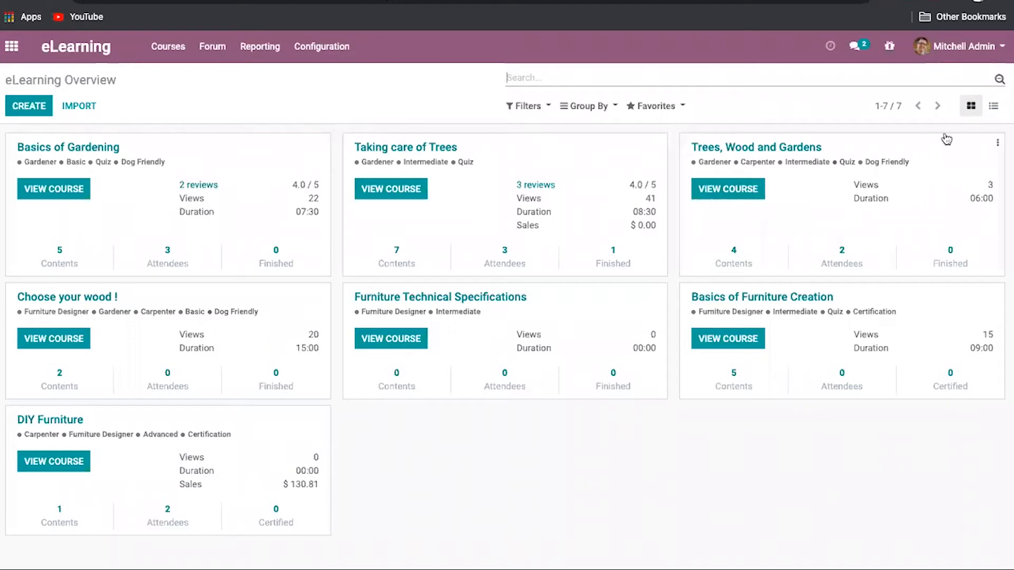
pyautogui.click(993, 107)
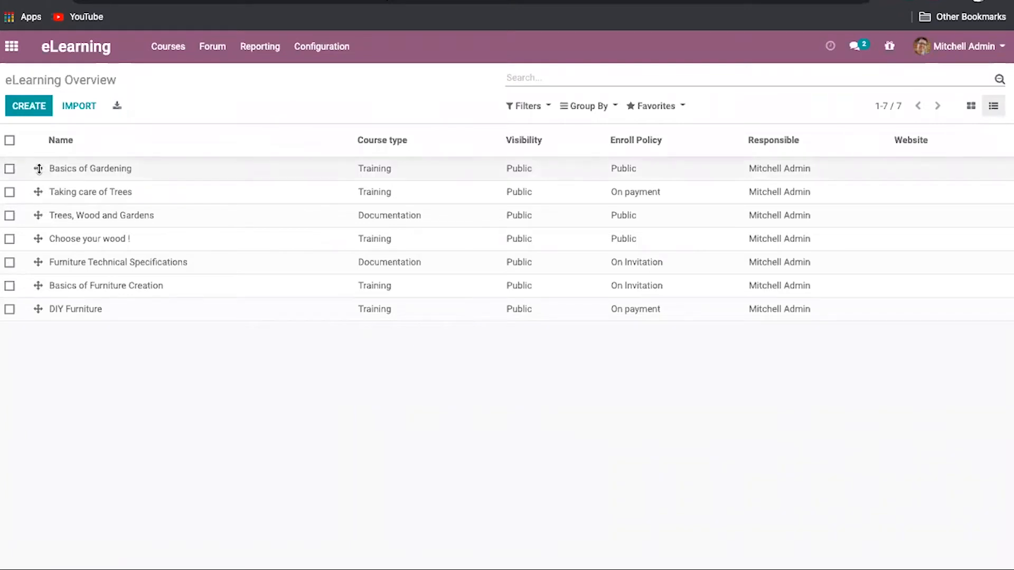
pyautogui.moveTo(38, 169); pyautogui.dragTo(42, 193)
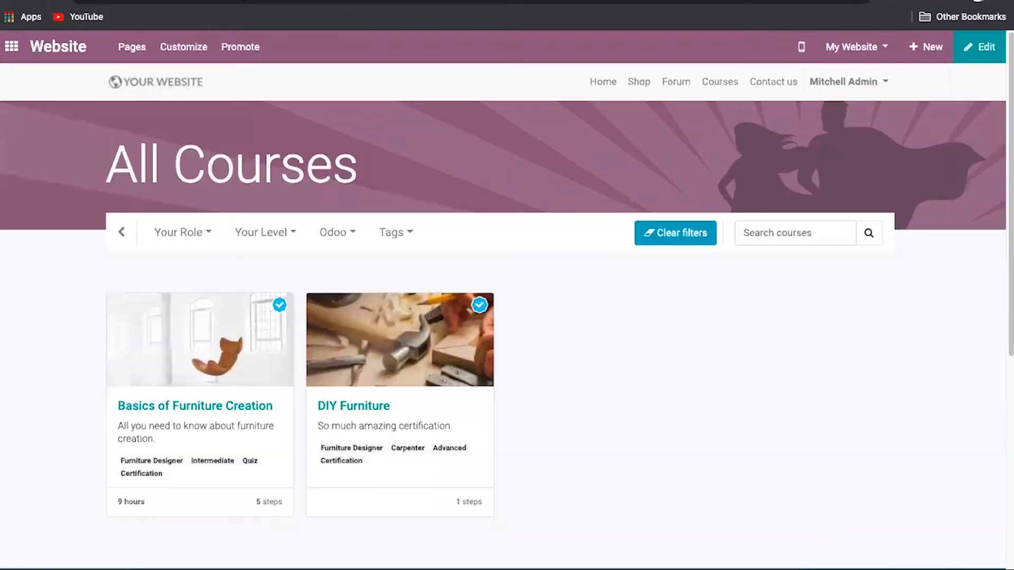
# Check the order of the courses under My courses on the website's Courses page.
pyautogui.click(125, 234)
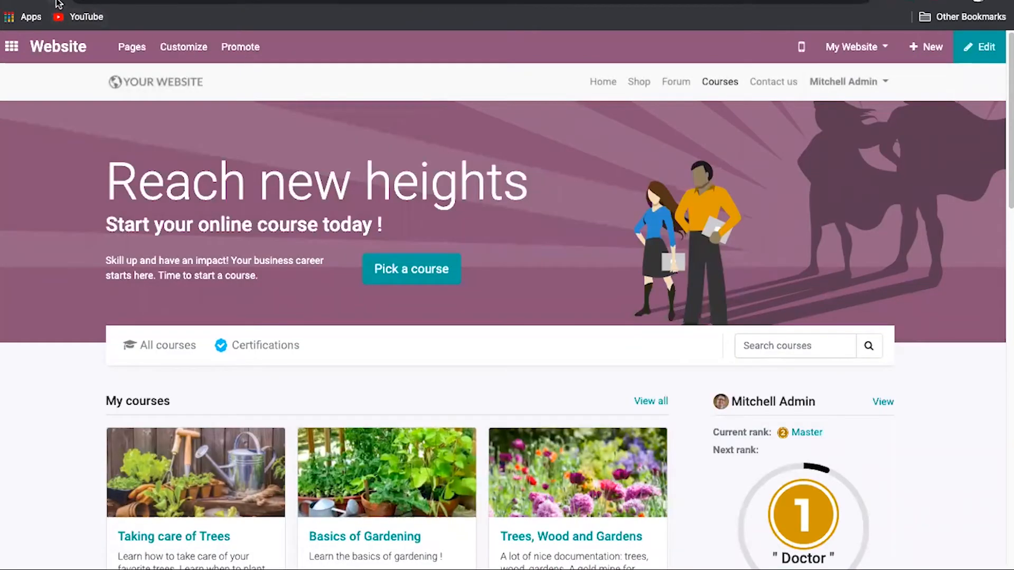
pyautogui.scroll(-1, 268, 411)
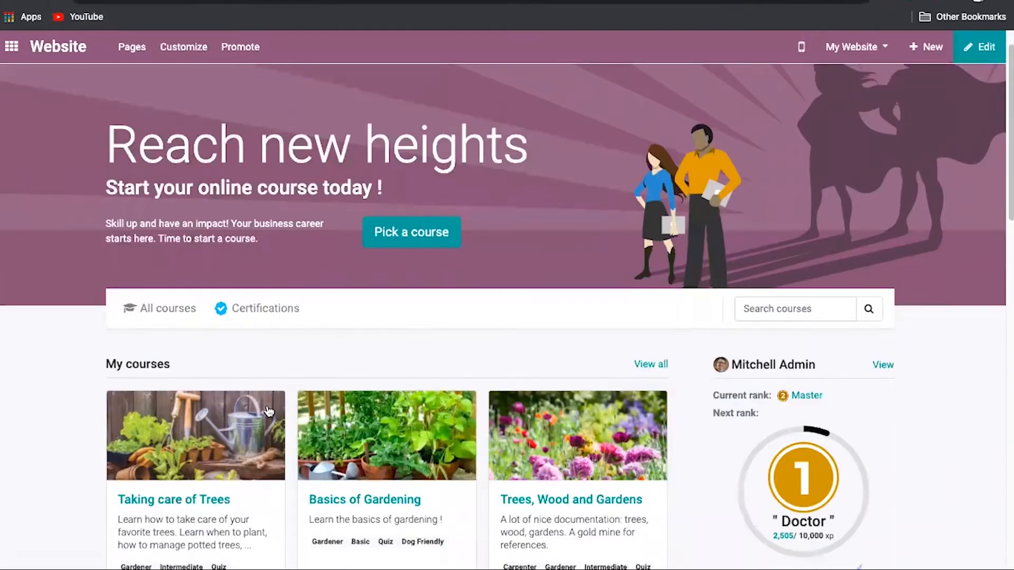
pyautogui.scroll(-1, 227, 501)
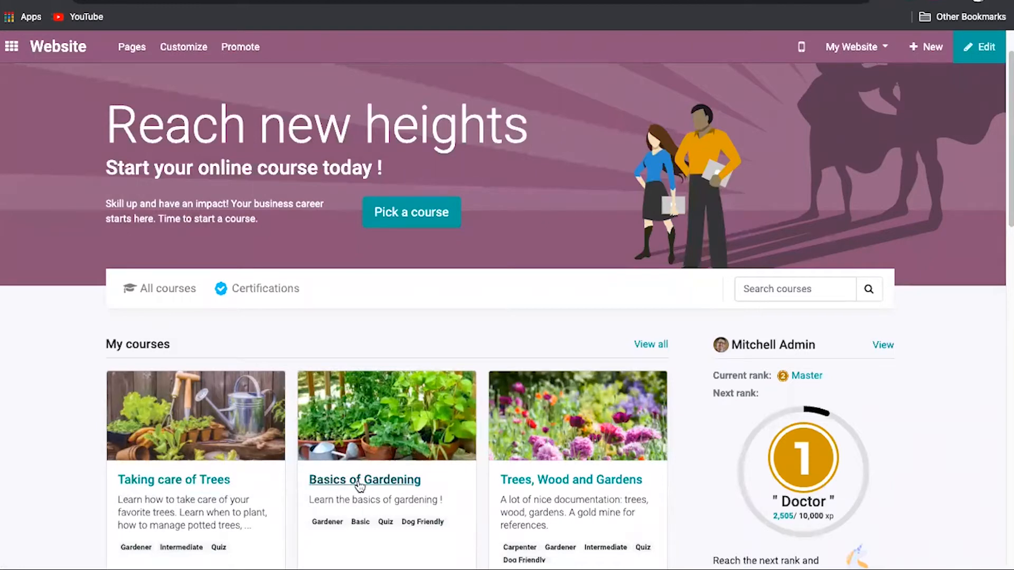
# Move Basics of Gardening back above Taking care of Trees in the eLearning overview and return to the website's Courses page.
pyautogui.click(254, 1)
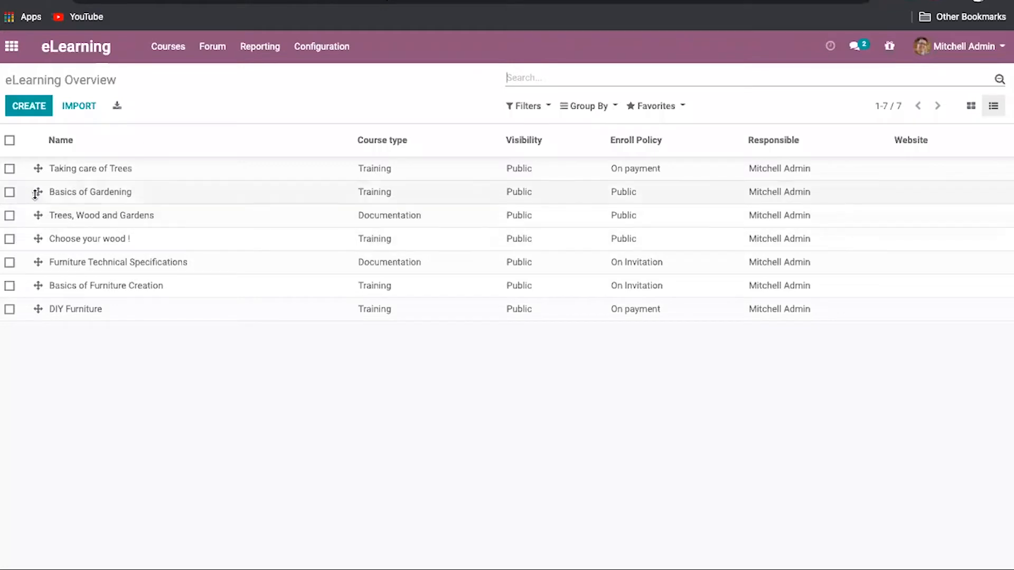
pyautogui.moveTo(36, 193); pyautogui.dragTo(34, 167)
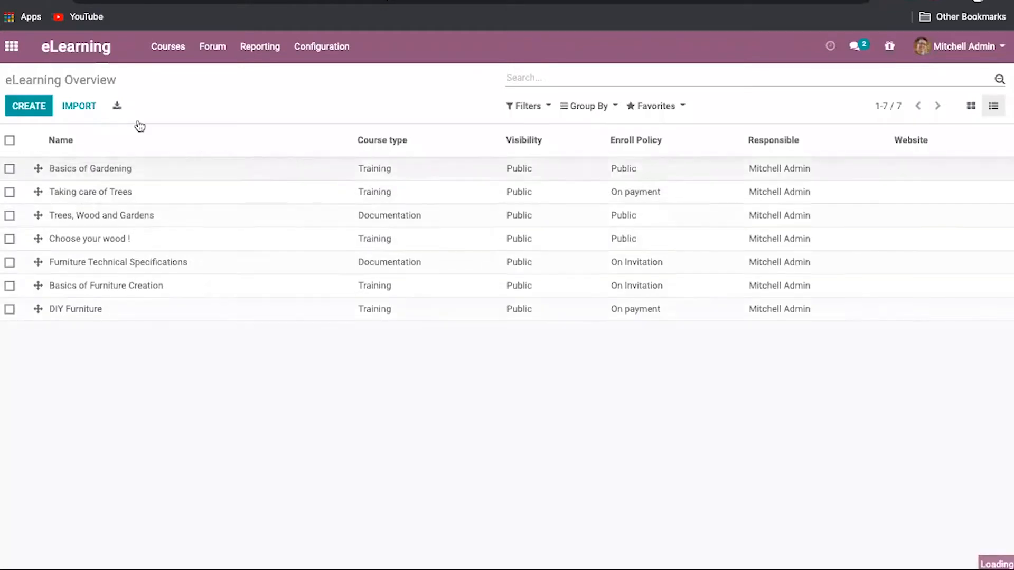
pyautogui.click(387, 0)
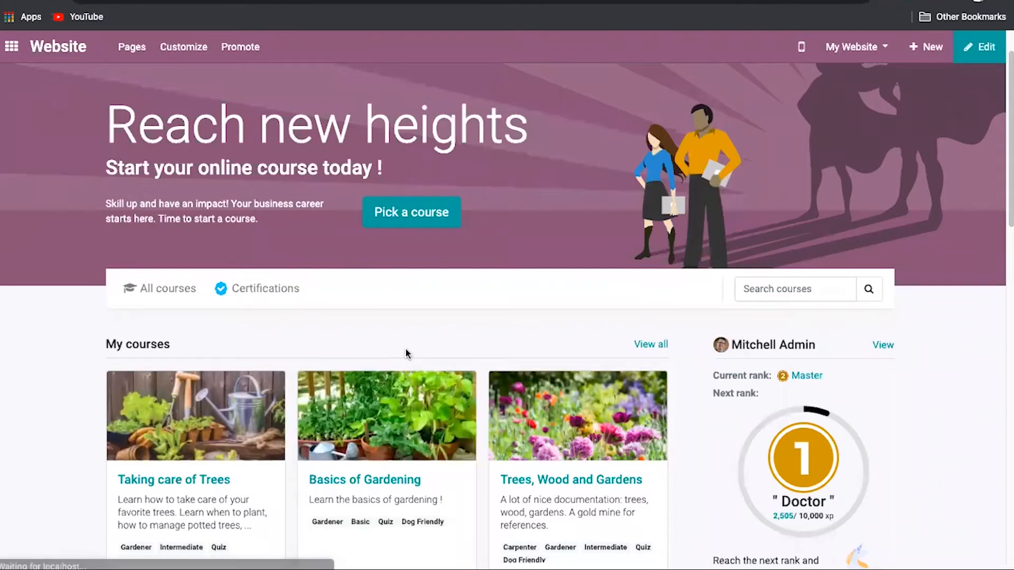
# Examine the course order on the website's Courses page and in the full My Courses list.
pyautogui.scroll(-2, 405, 349)
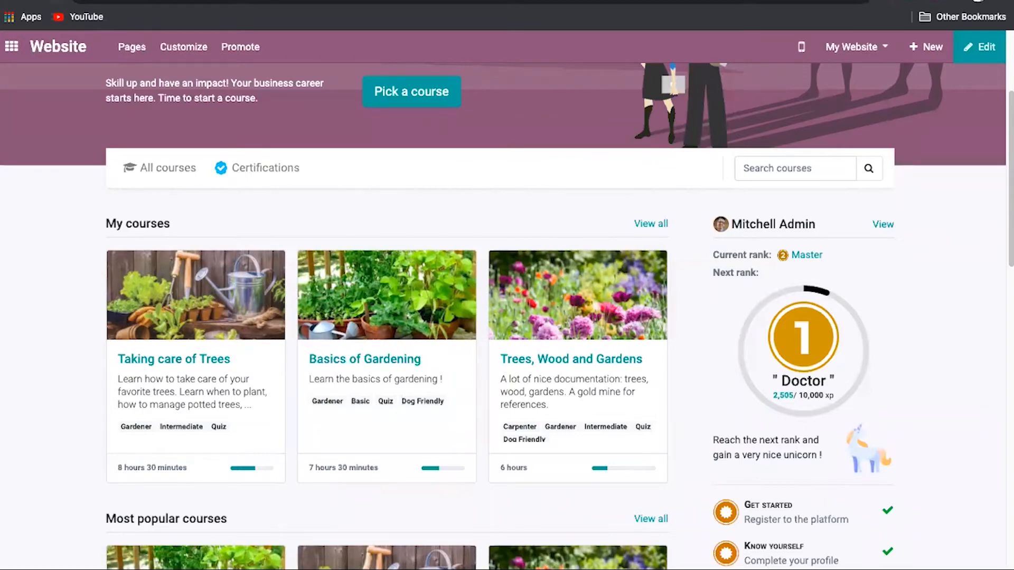
pyautogui.hotkey('ctrl', 'shift', 'Tab')
pyautogui.click(57, 1)
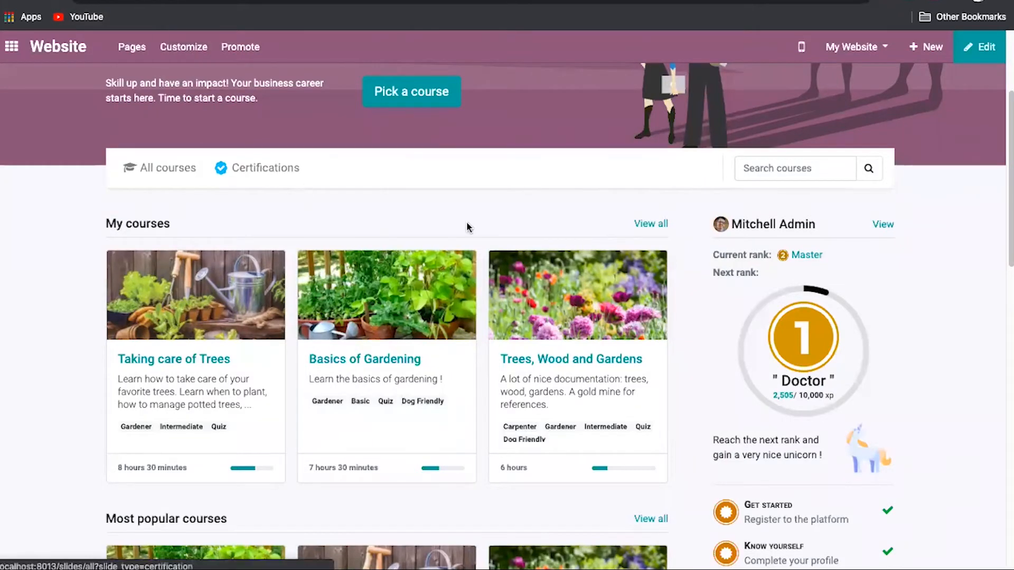
pyautogui.click(649, 223)
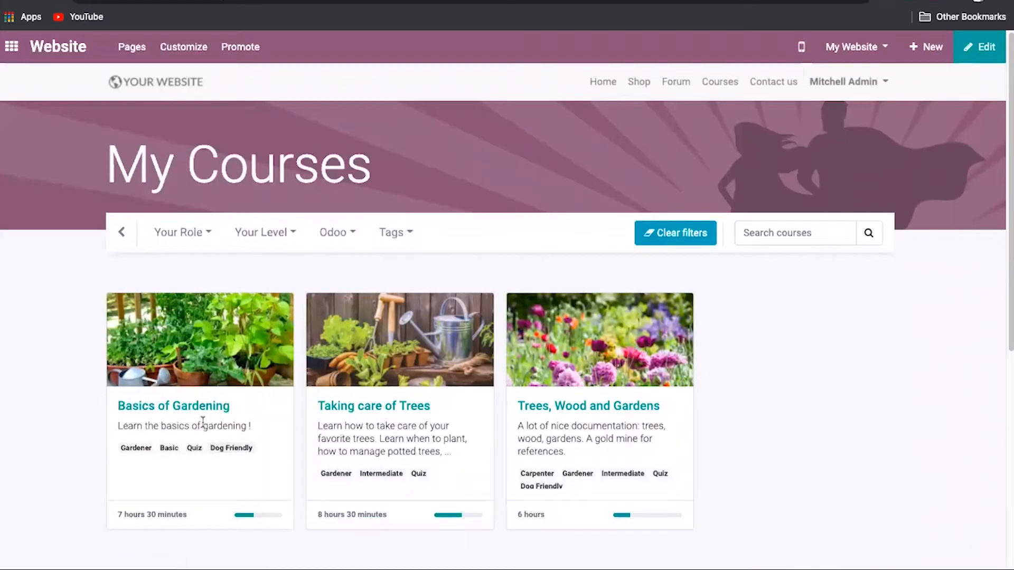
pyautogui.click(120, 234)
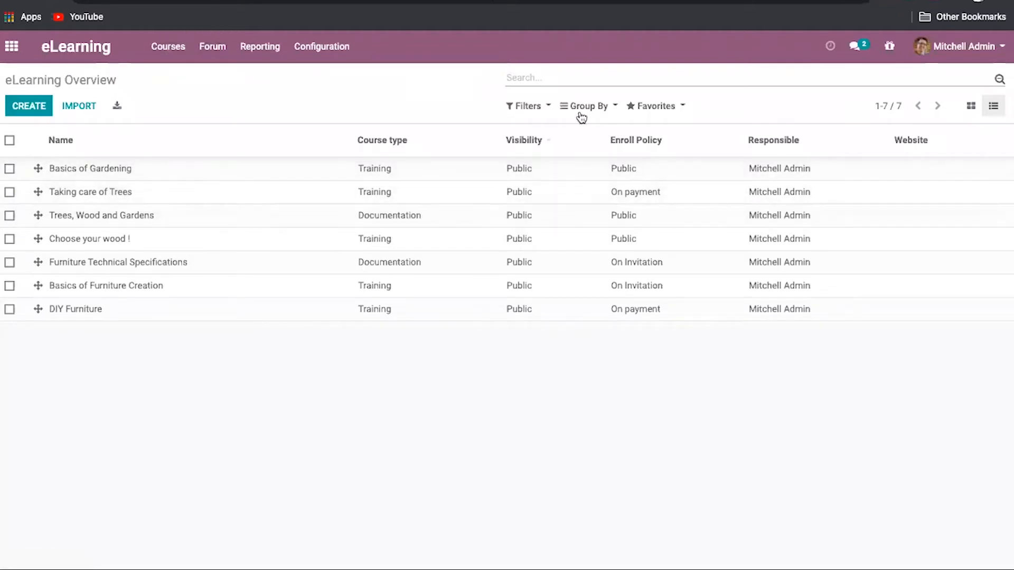
# Browse the fields available for a custom filter on the eLearning course list without applying one.
pyautogui.click(536, 110)
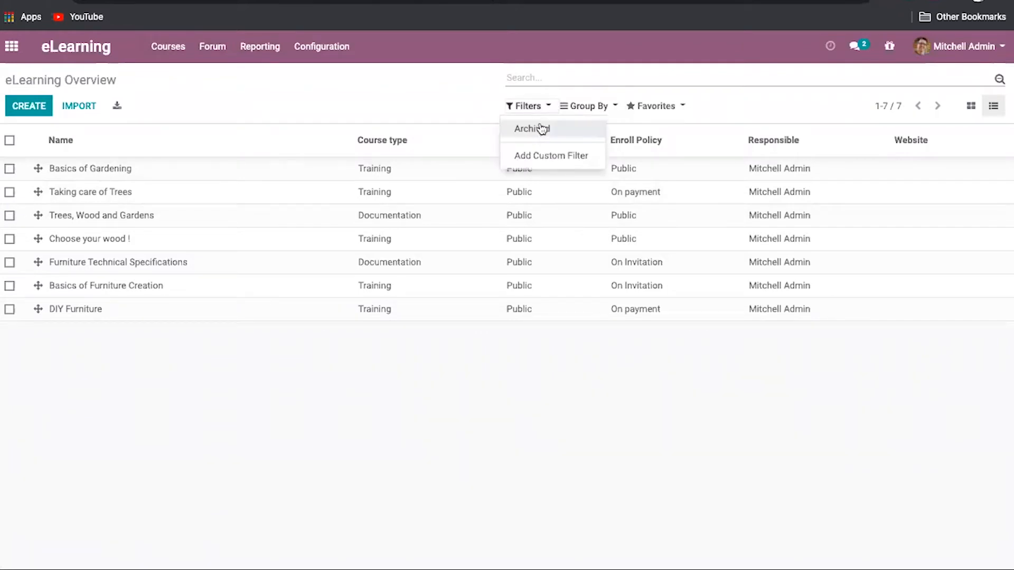
pyautogui.click(552, 164)
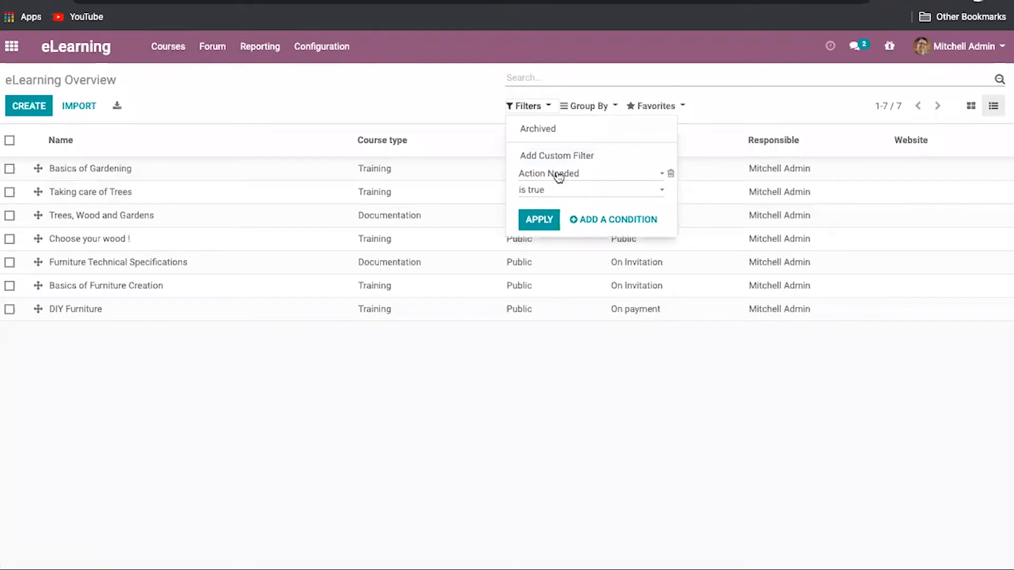
pyautogui.click(571, 174)
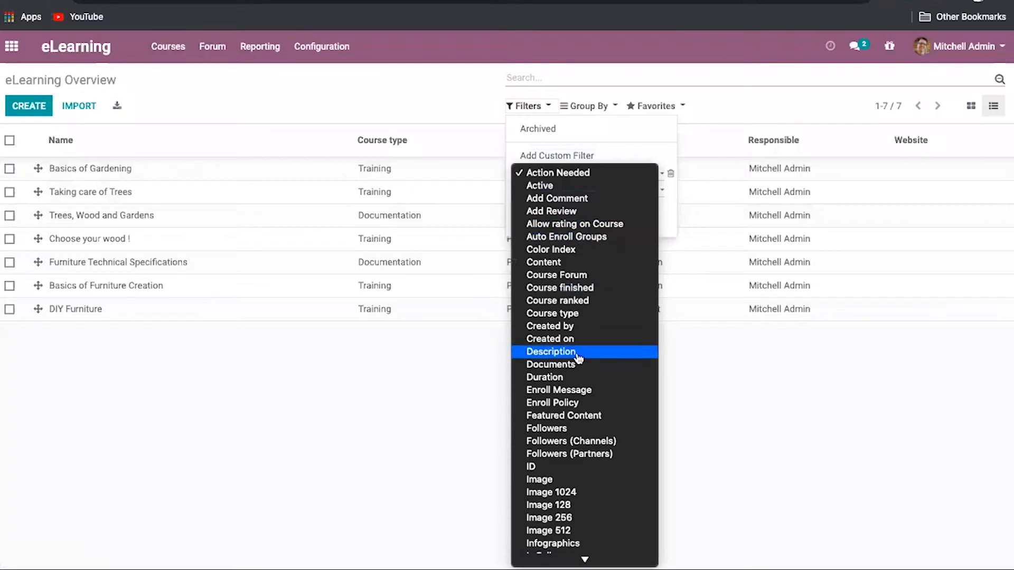
pyautogui.scroll(-5, 579, 358)
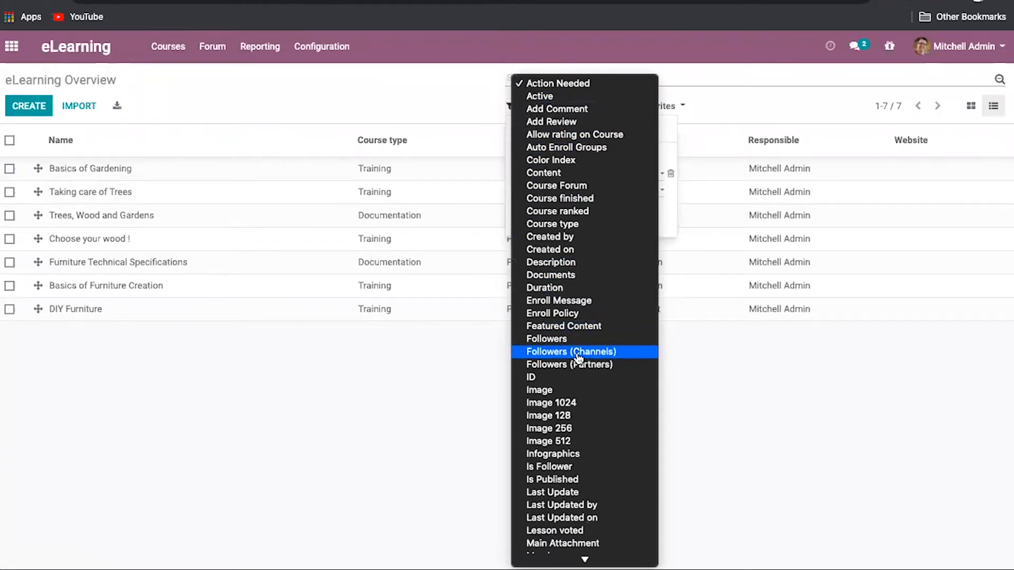
pyautogui.scroll(-5, 578, 358)
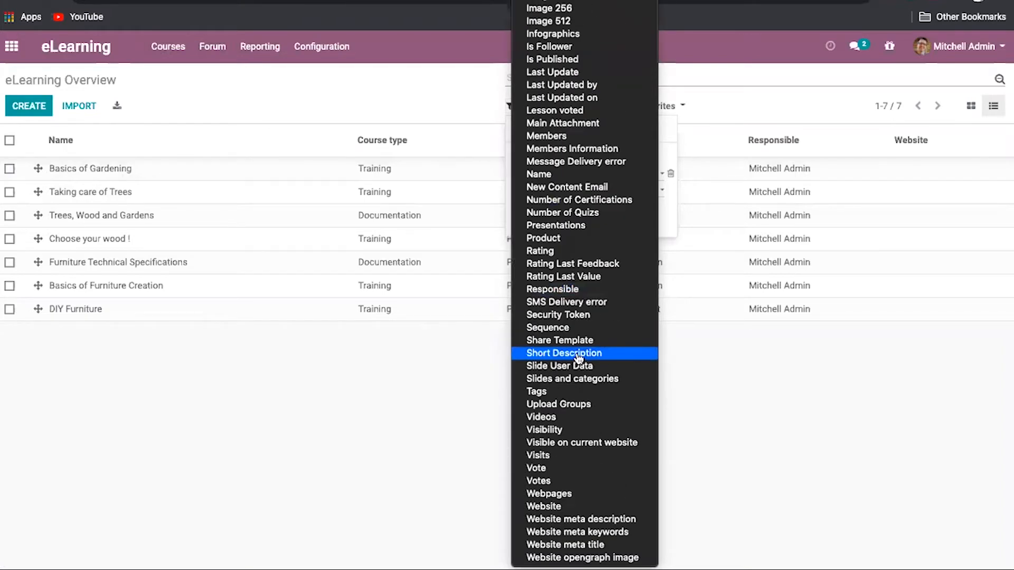
pyautogui.scroll(5, 578, 358)
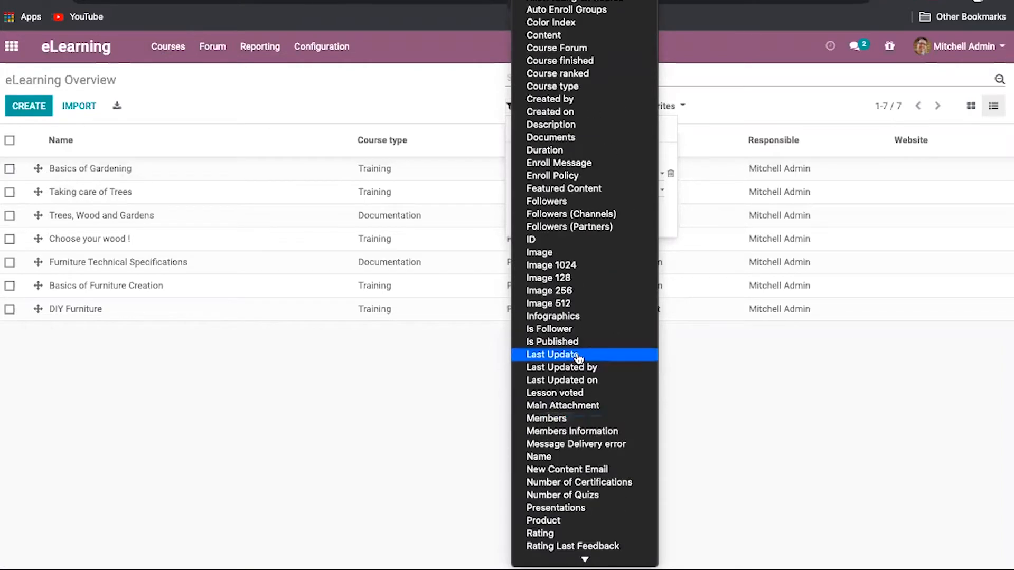
pyautogui.click(410, 95)
pyautogui.click(455, 88)
# Group the eLearning course list by Content using a custom group.
pyautogui.click(595, 107)
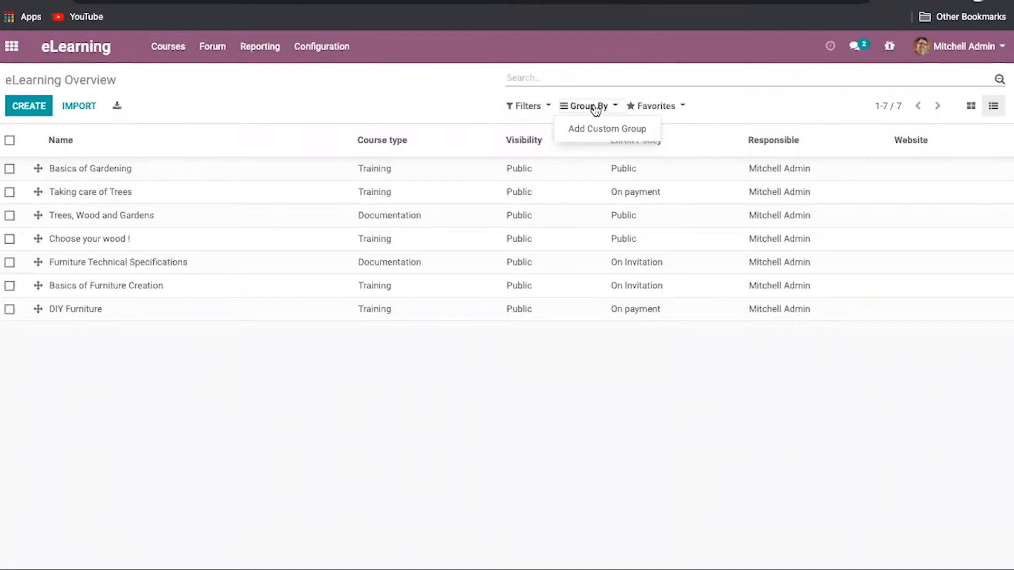
pyautogui.click(599, 129)
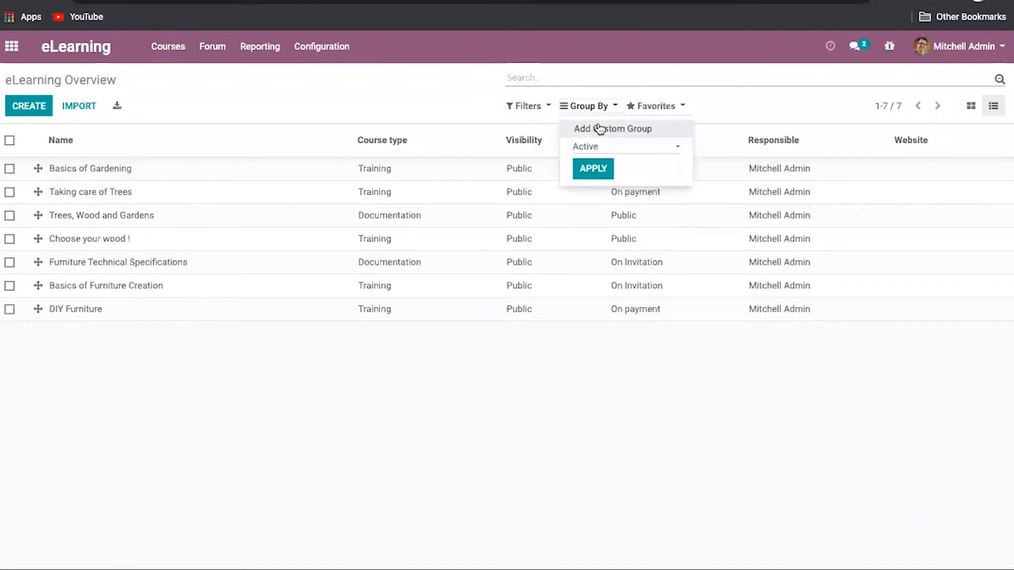
pyautogui.click(623, 148)
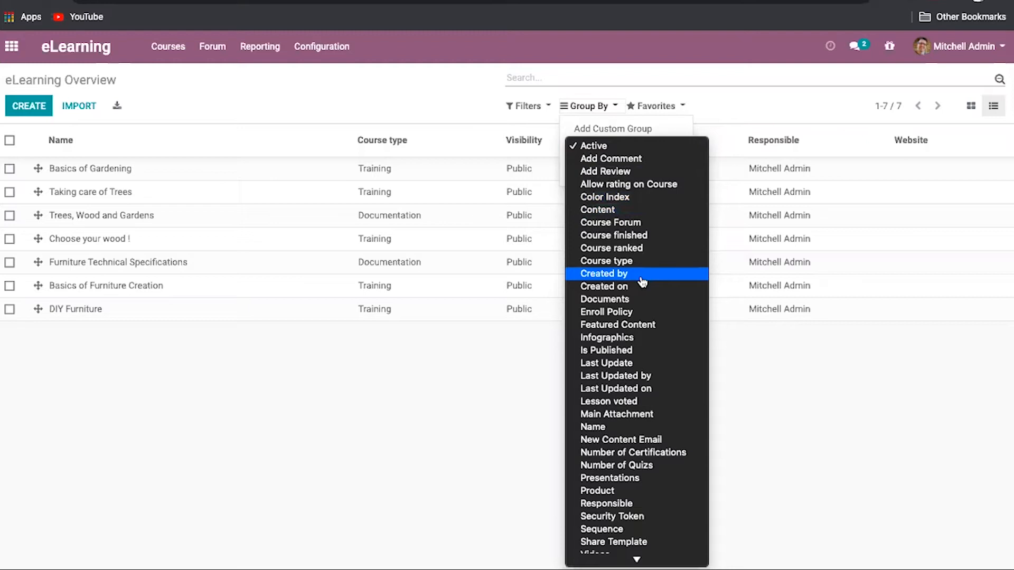
pyautogui.click(615, 210)
pyautogui.click(602, 167)
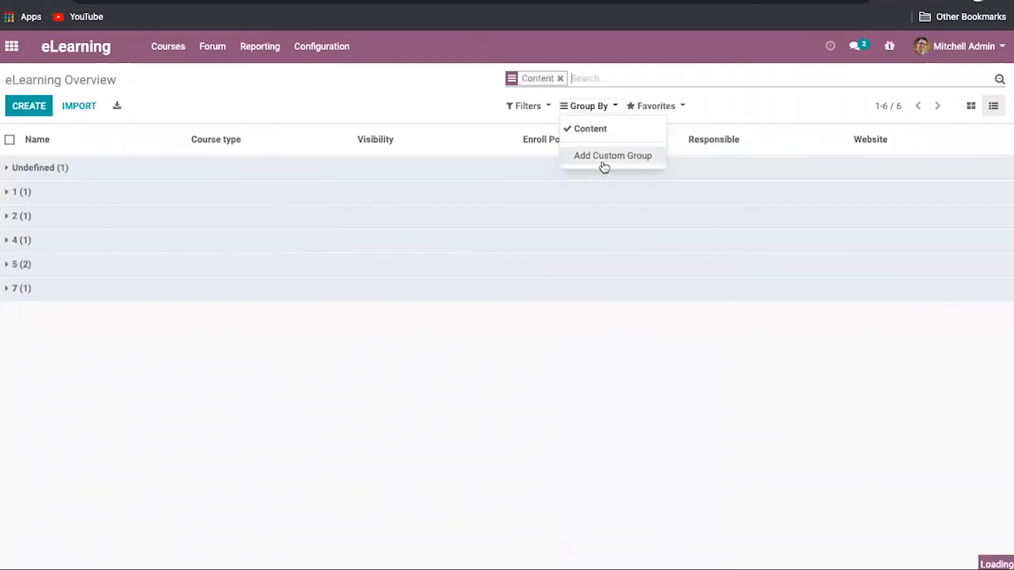
# Remove the Content grouping from the eLearning course list and display the overview as kanban cards.
pyautogui.click(333, 105)
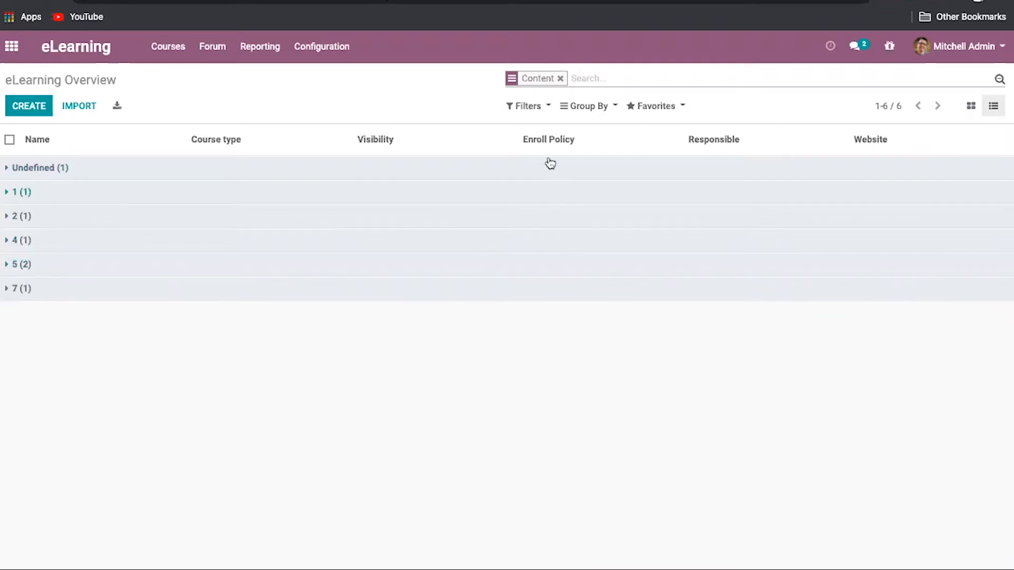
pyautogui.click(560, 78)
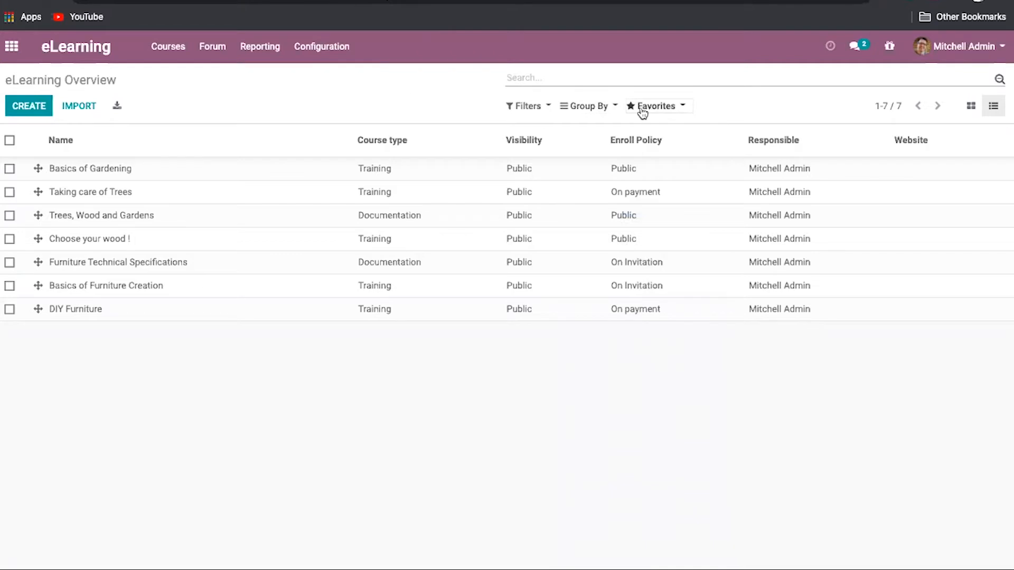
pyautogui.click(970, 106)
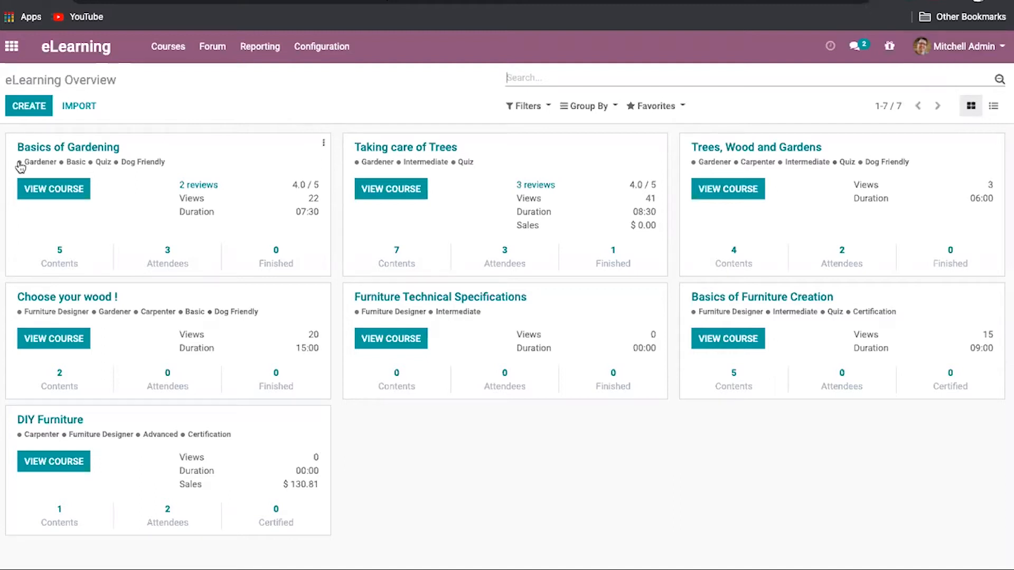
# Start a new eLearning course titled Odoo Certification Course.
pyautogui.click(17, 105)
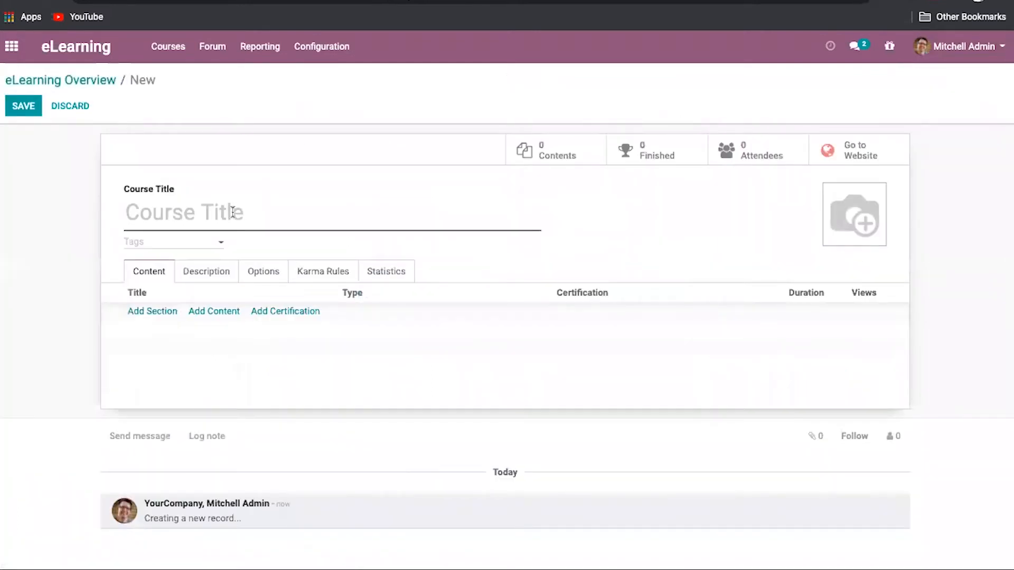
pyautogui.write('O')
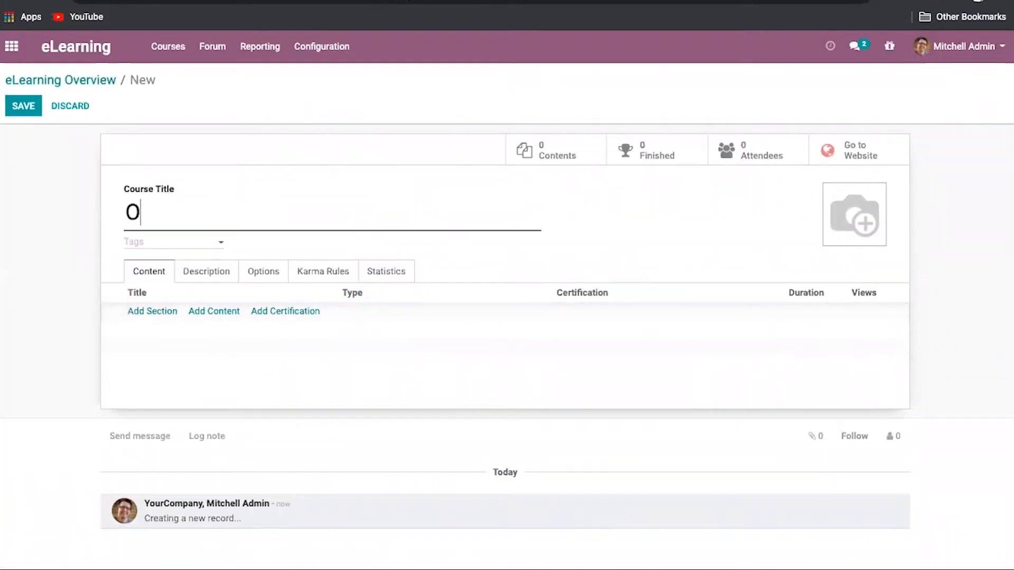
pyautogui.write('doo Certificat')
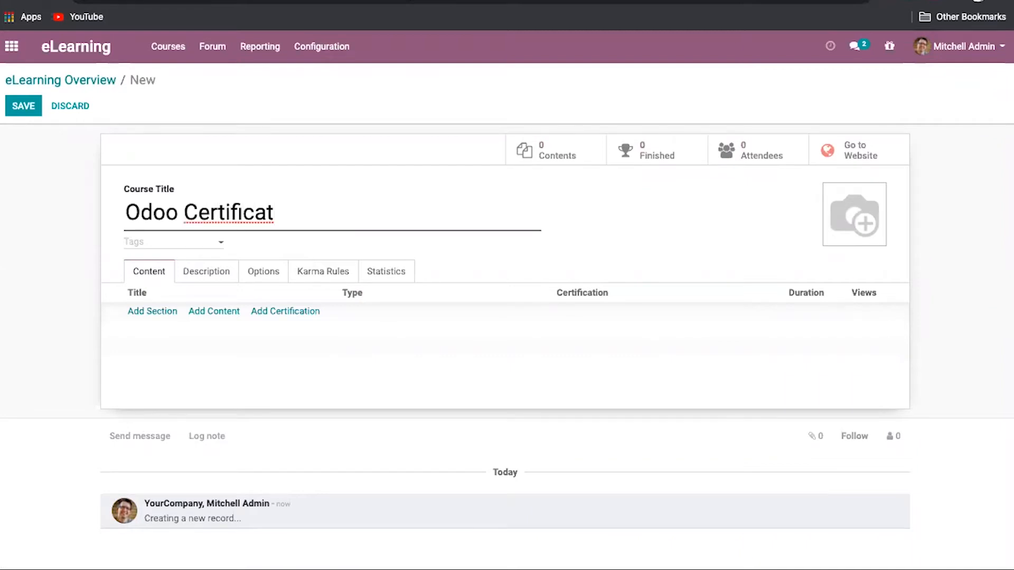
pyautogui.write('ion Course')
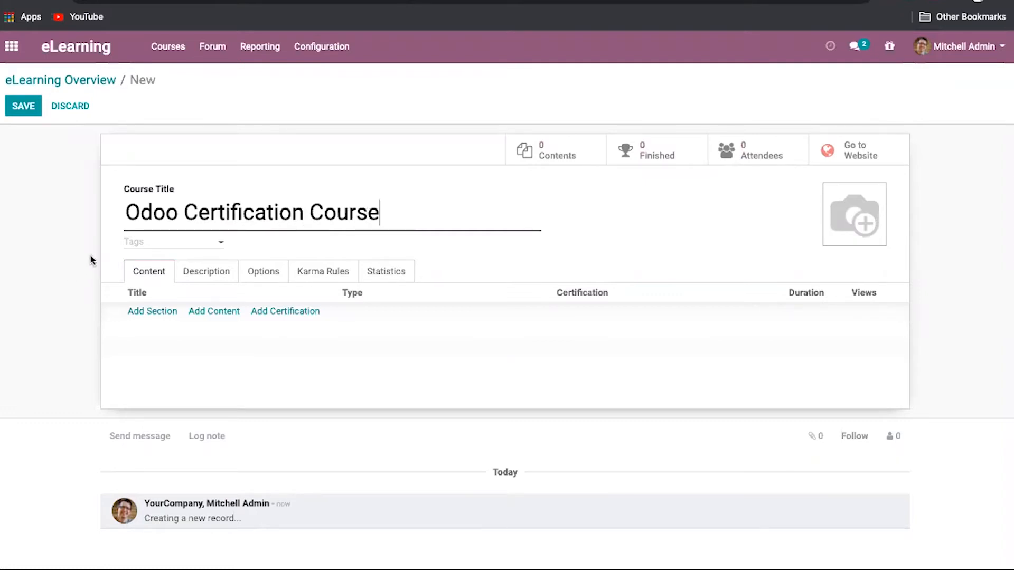
# Create a course tag named Odoo in the Odoo tag group and assign it to the new course.
pyautogui.click(137, 244)
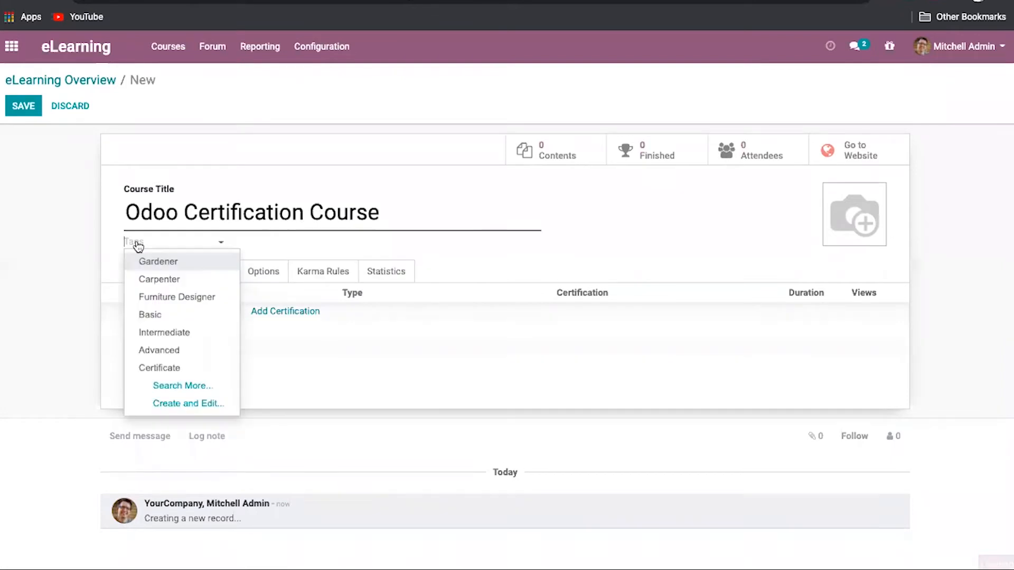
pyautogui.write('odoo')
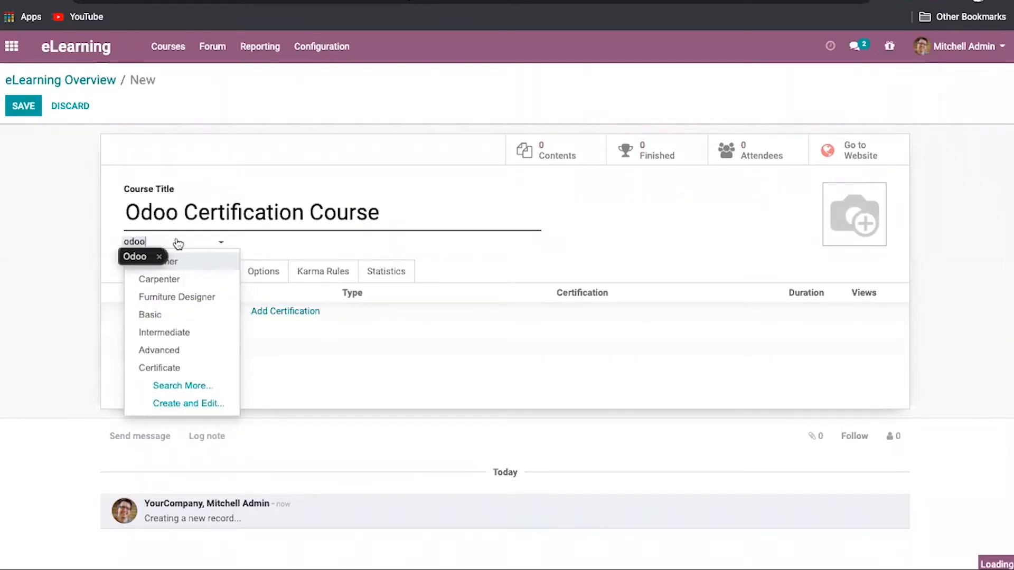
pyautogui.click(166, 258)
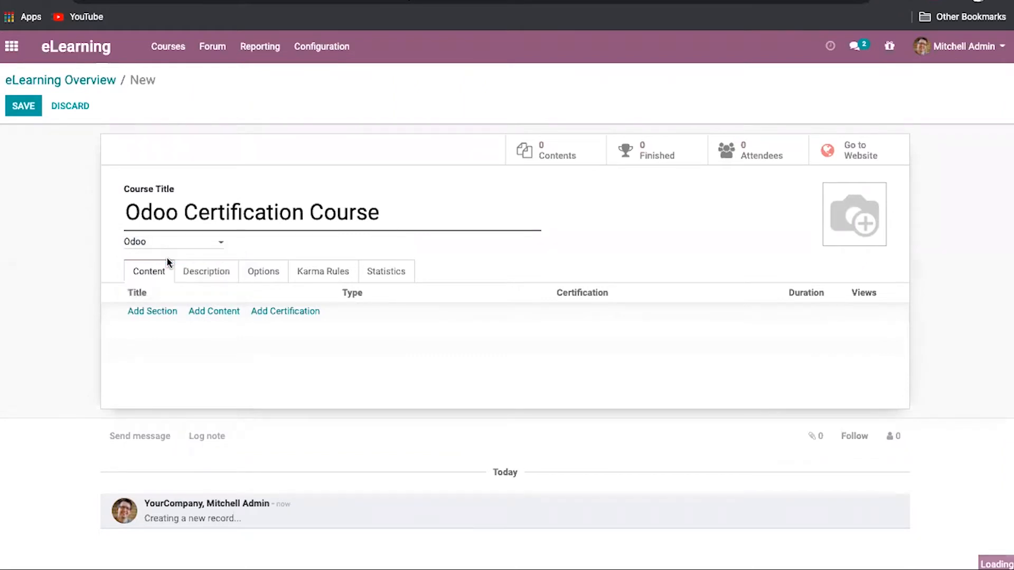
pyautogui.click(350, 132)
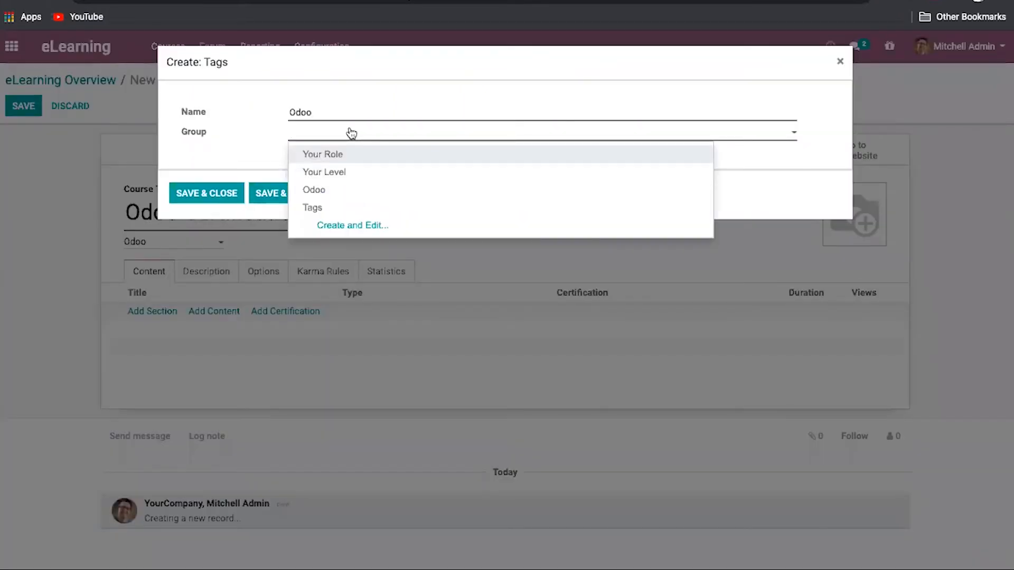
pyautogui.click(335, 190)
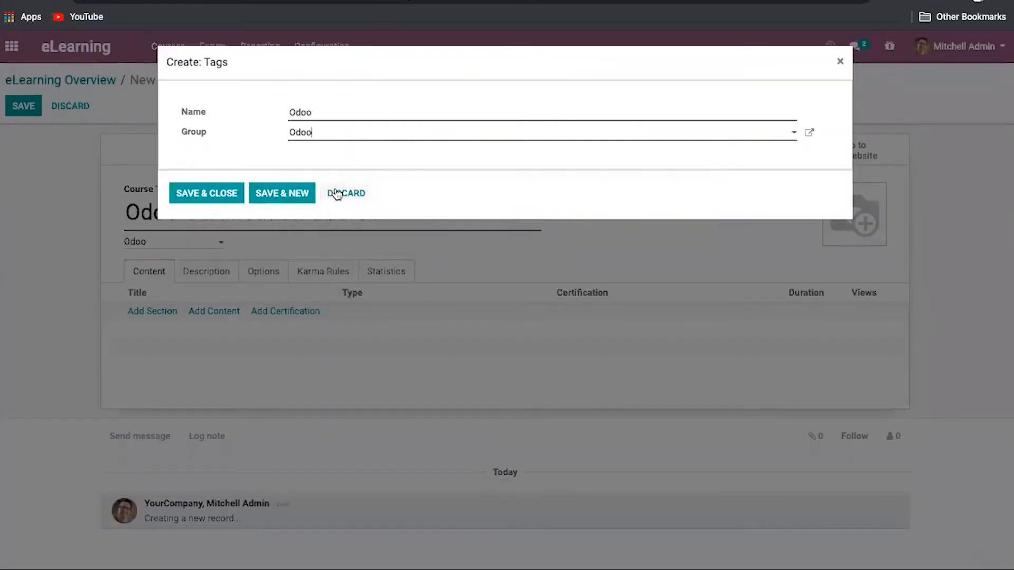
pyautogui.click(216, 194)
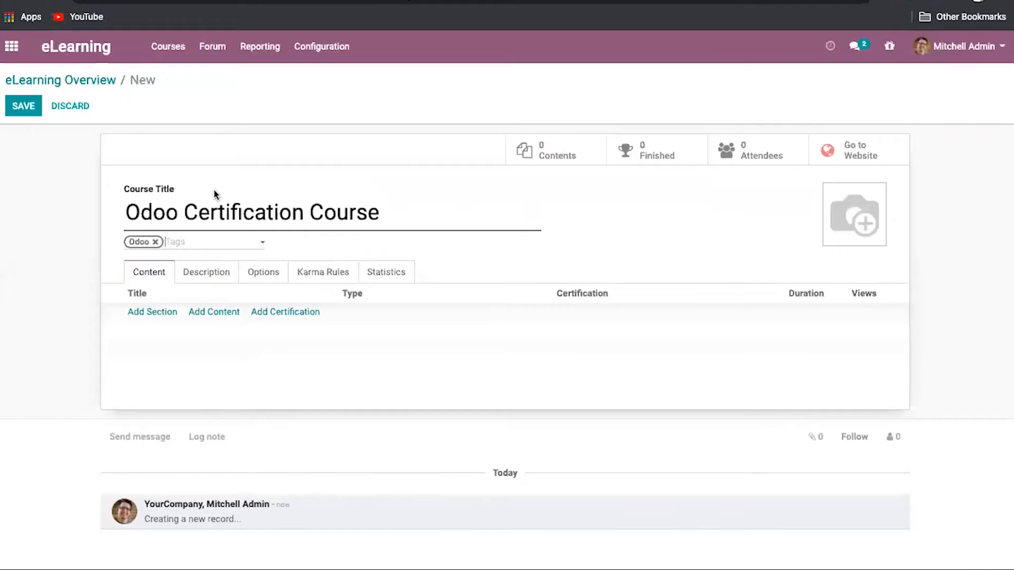
# Add the existing Certification tag to the Odoo Certification Course.
pyautogui.click(192, 245)
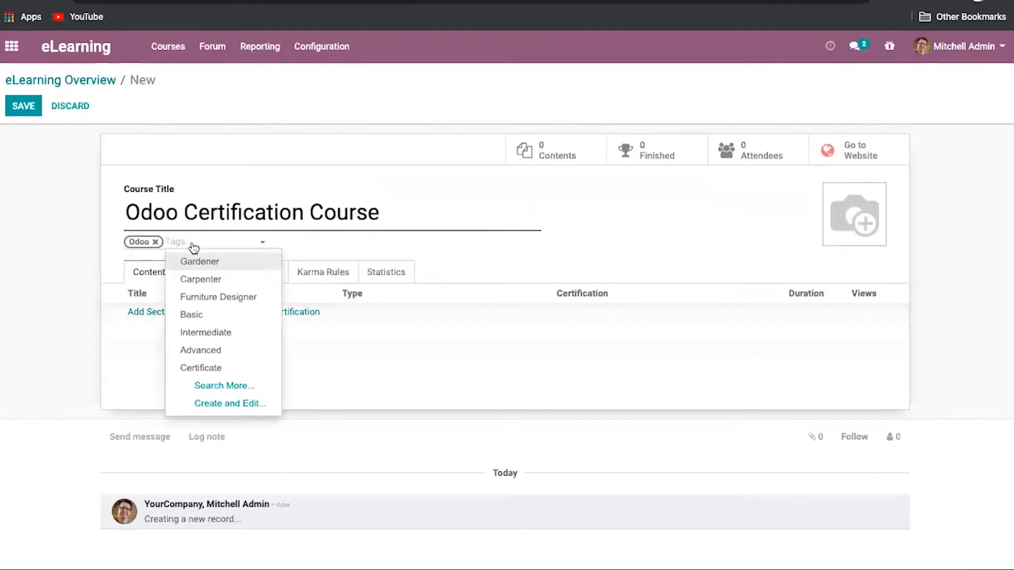
pyautogui.write('Cer')
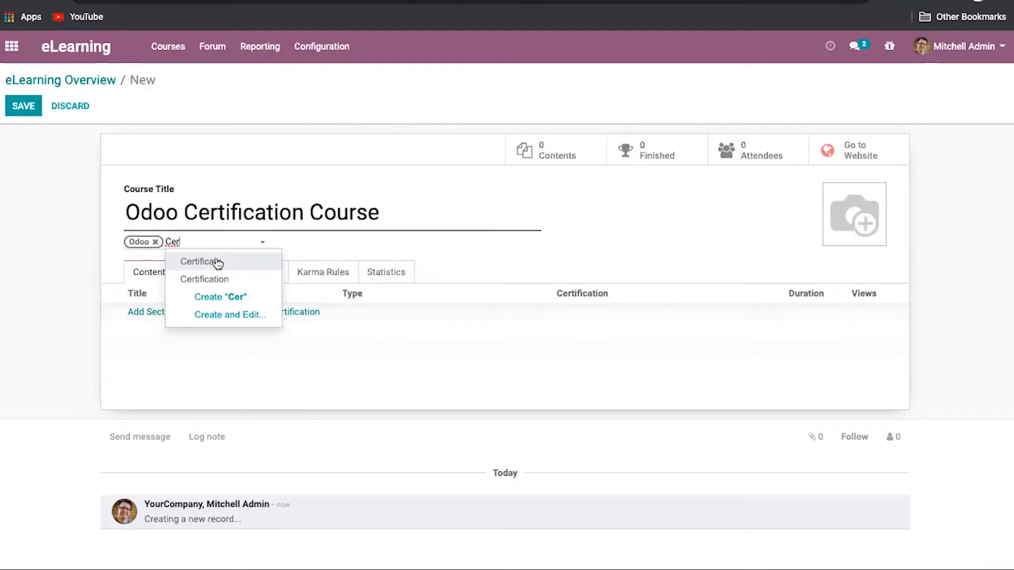
pyautogui.click(215, 281)
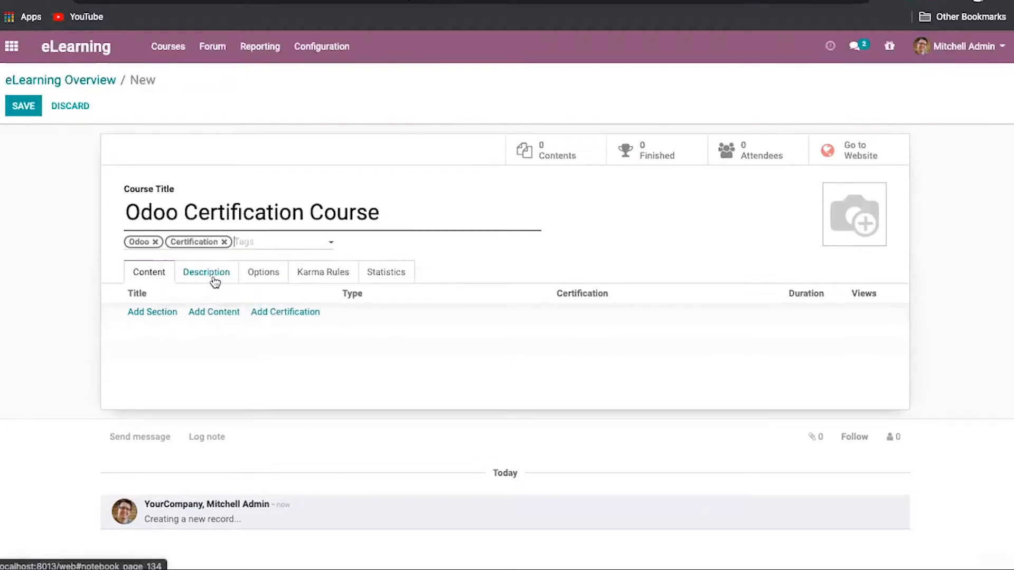
# Create a course tag named Functional in the Tags group and assign it to the course.
pyautogui.click(270, 246)
pyautogui.write('Func')
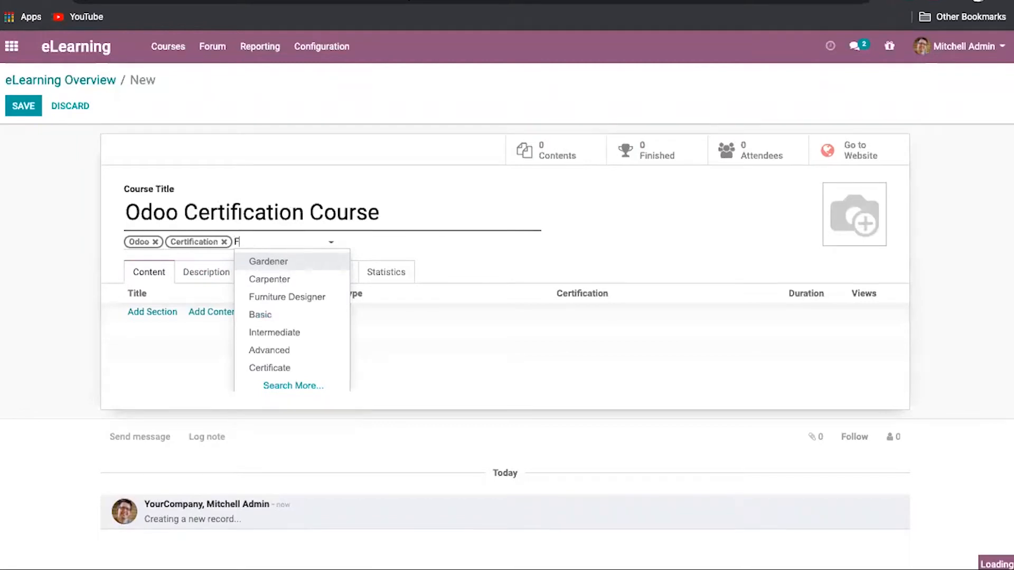
pyautogui.write('ti')
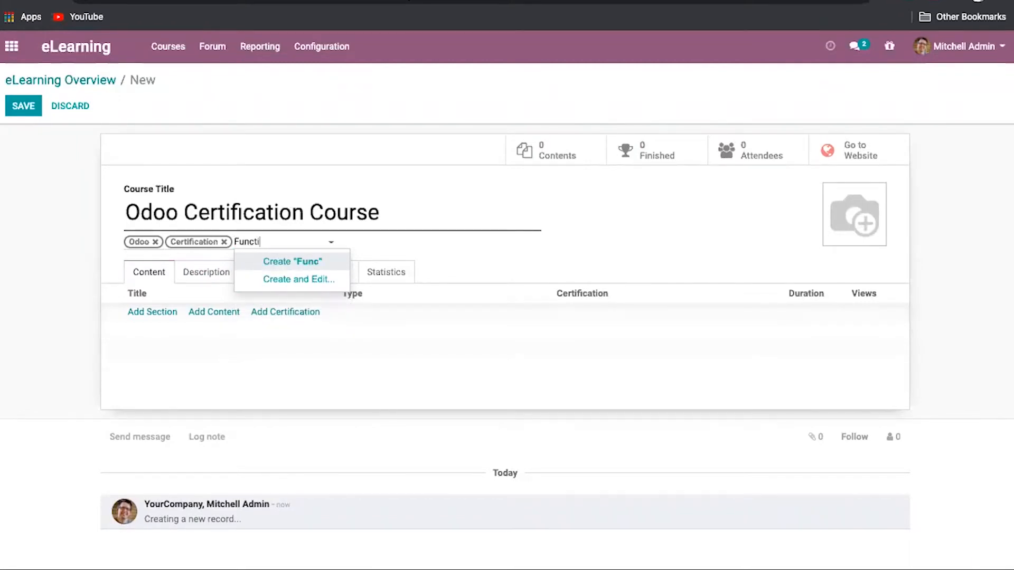
pyautogui.write('onal Course')
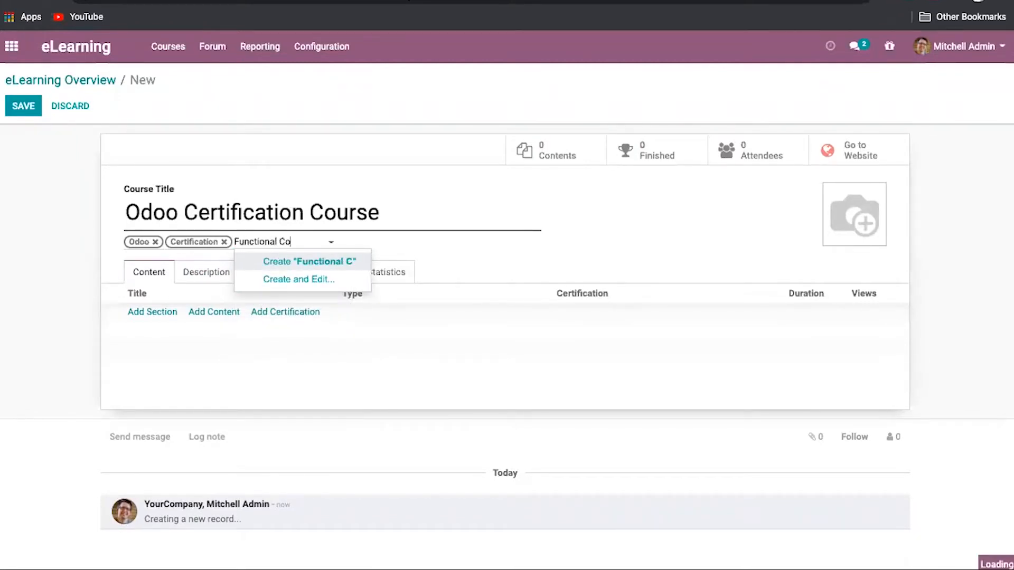
pyautogui.press('BackSpace')
pyautogui.press('BackSpace')
pyautogui.press('BackSpace')
pyautogui.press('BackSpace')
pyautogui.press('BackSpace')
pyautogui.press('BackSpace')
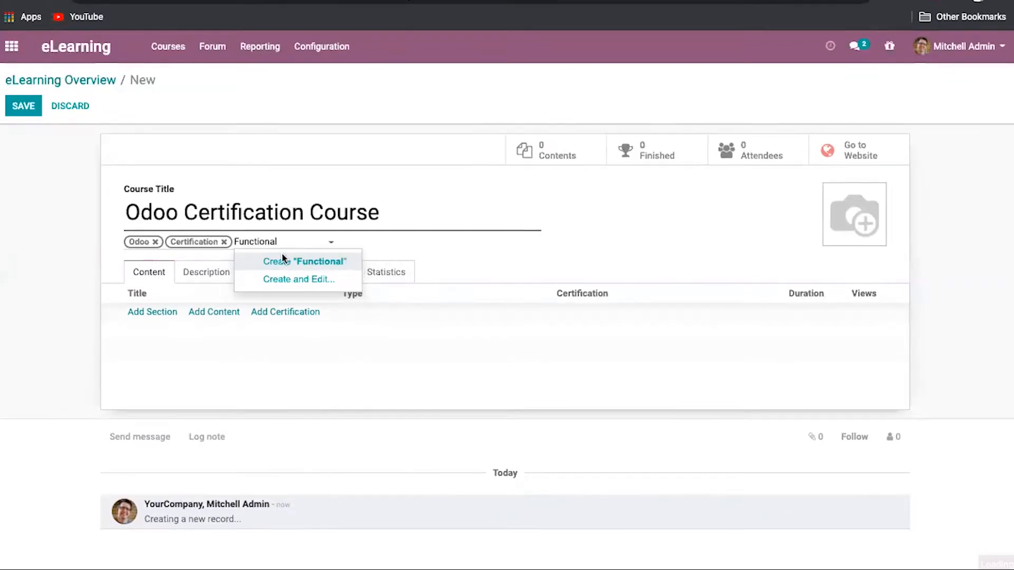
pyautogui.click(290, 278)
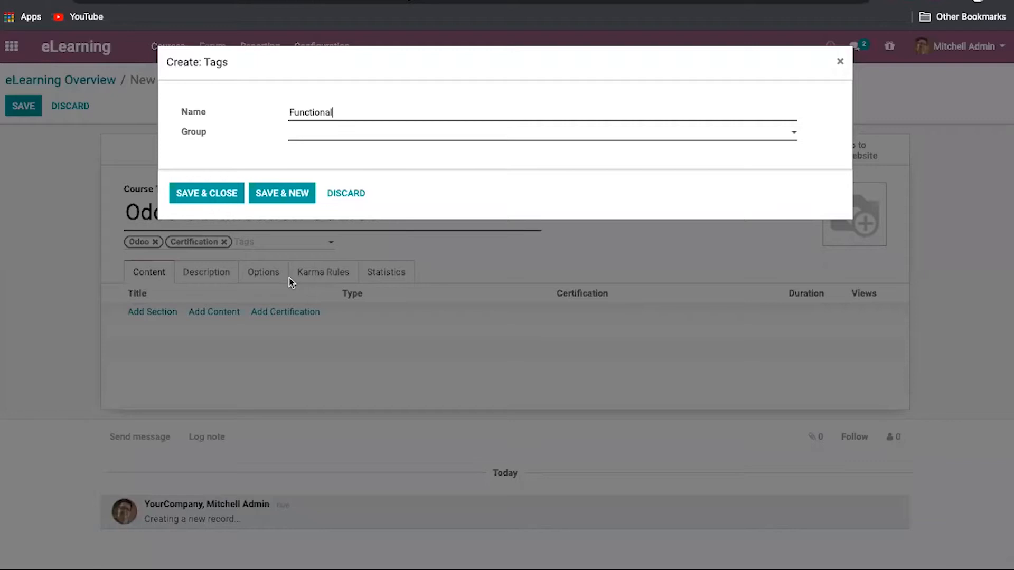
pyautogui.click(323, 136)
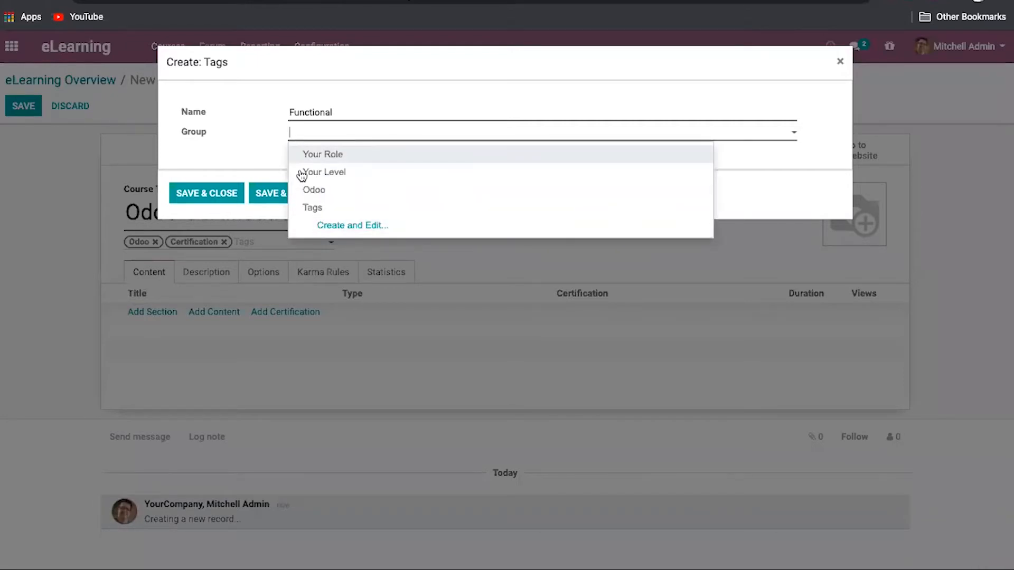
pyautogui.click(310, 209)
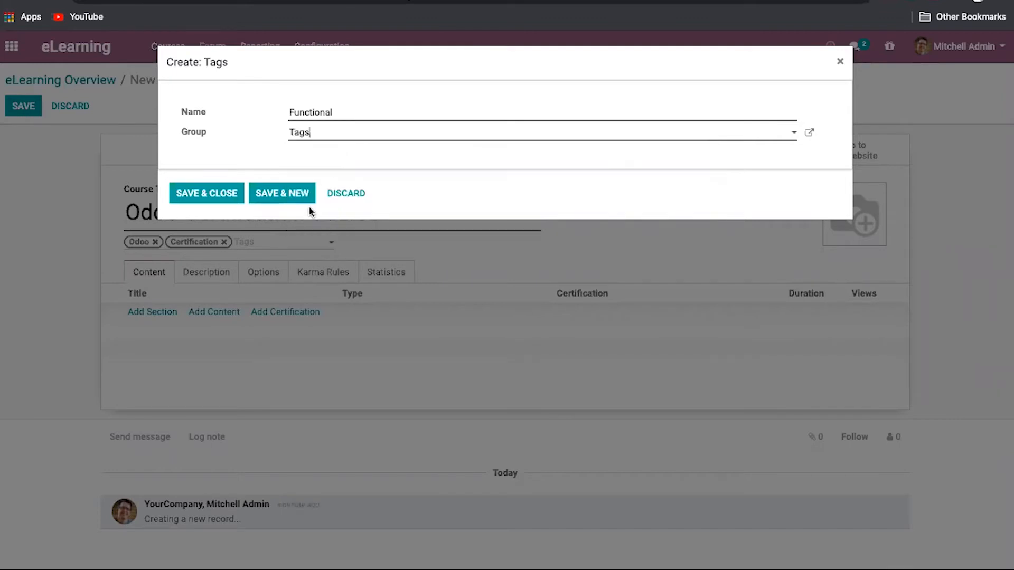
pyautogui.click(209, 194)
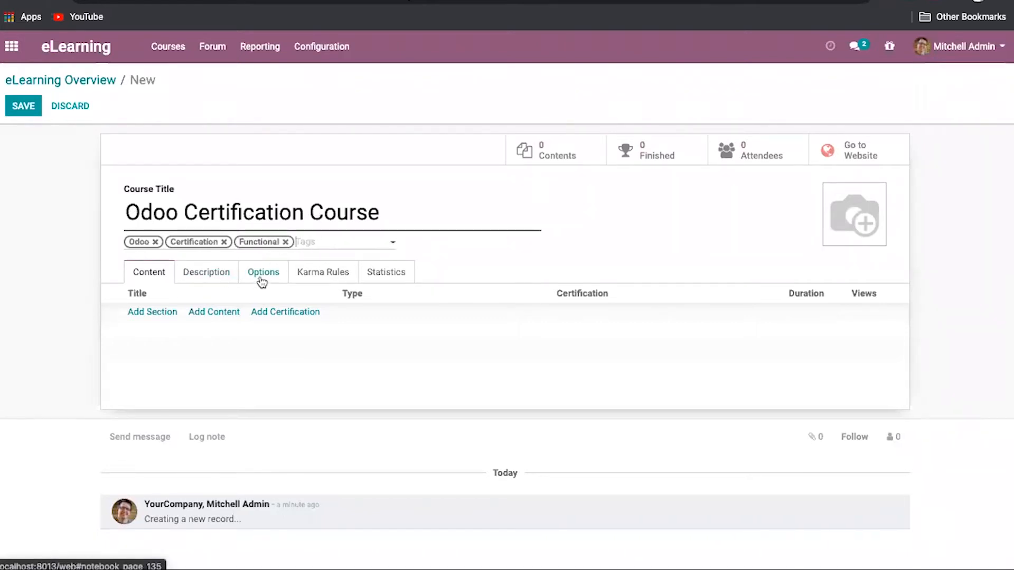
# Review the new course's karma rules and options, then save the course.
pyautogui.click(333, 276)
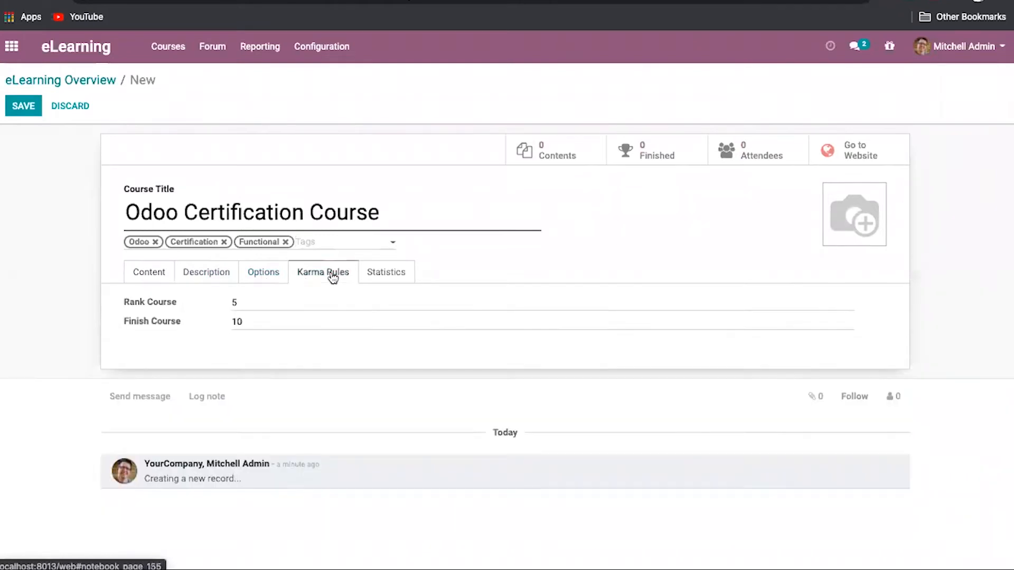
pyautogui.click(275, 274)
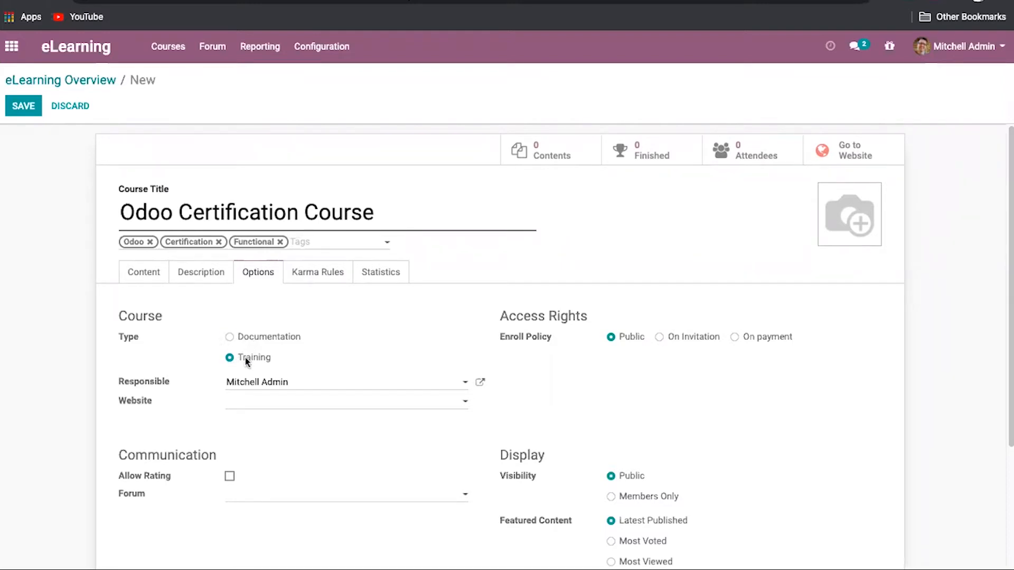
pyautogui.click(17, 107)
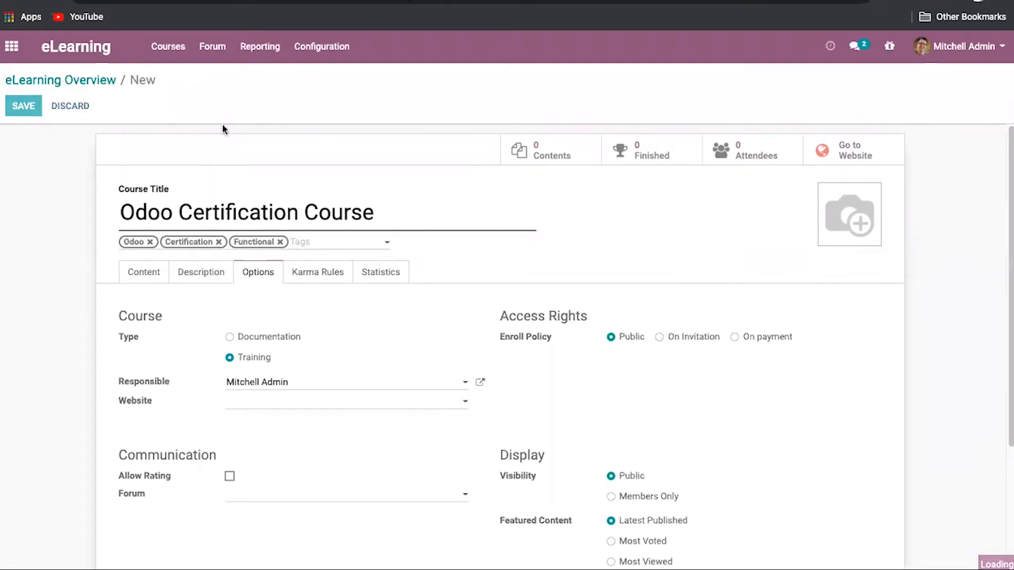
pyautogui.click(21, 107)
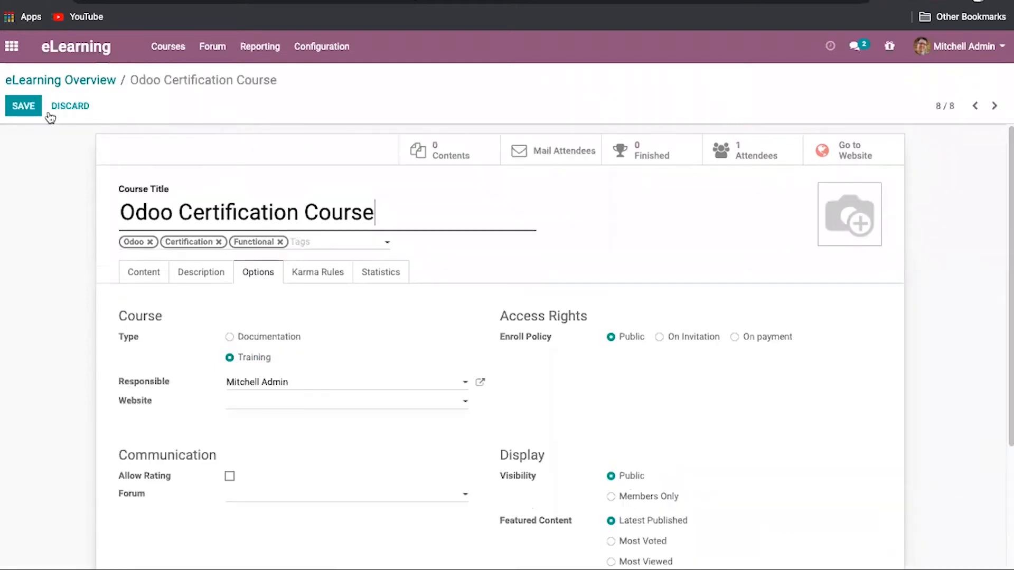
# Add a new content item titled Functional Certification For V12 to the Odoo Certification Course.
pyautogui.click(150, 273)
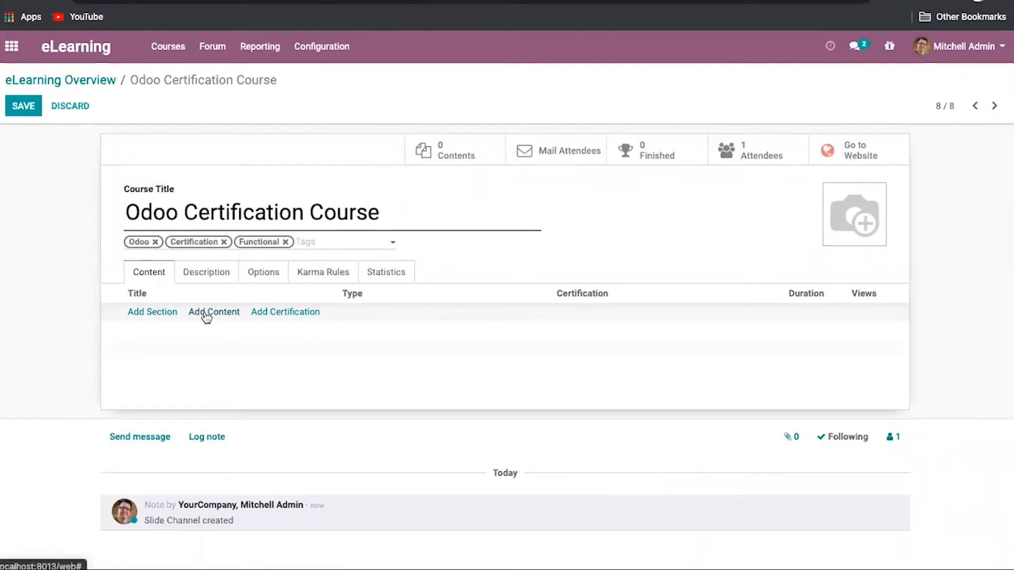
pyautogui.click(225, 313)
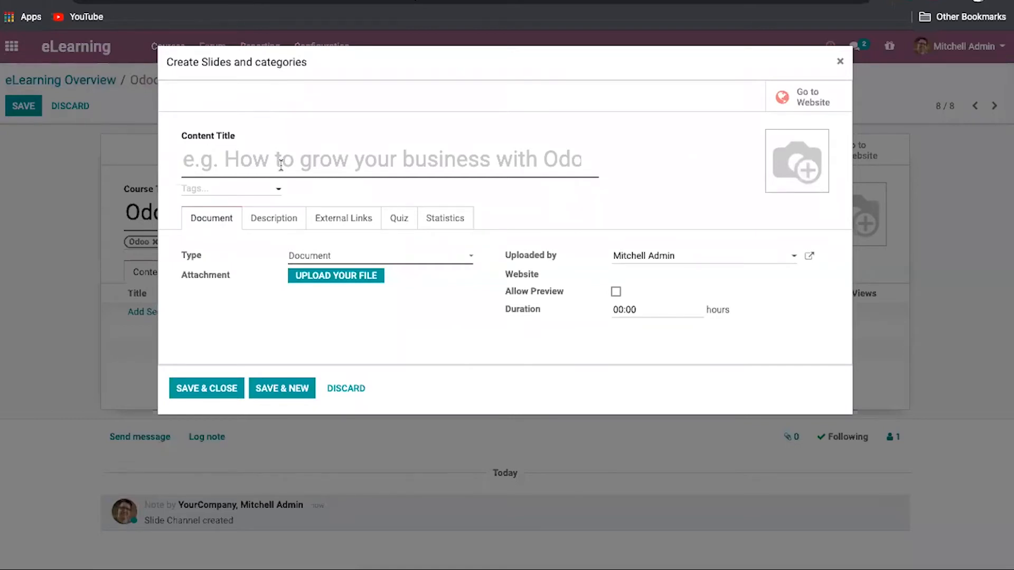
pyautogui.write('Functiona')
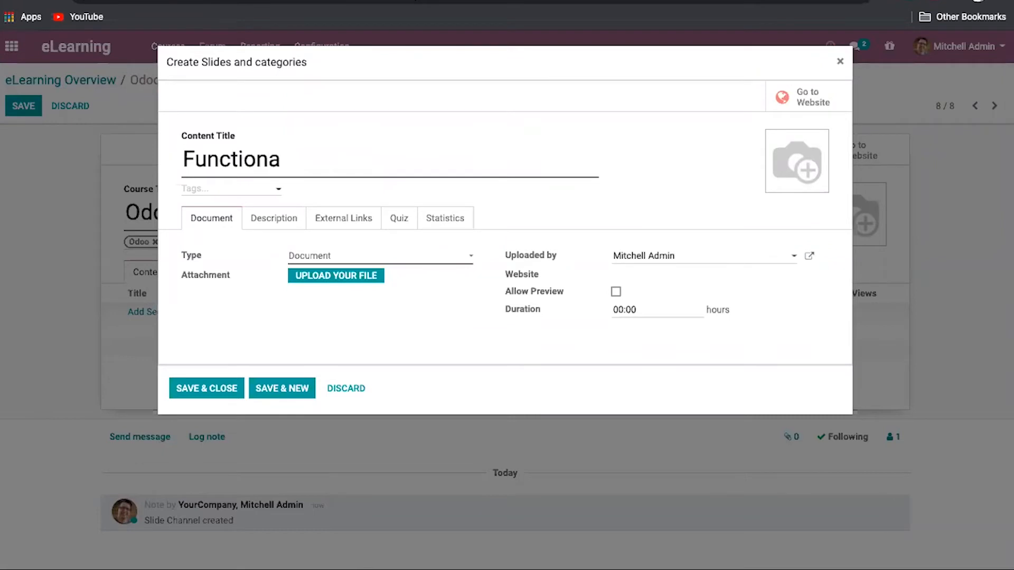
pyautogui.write('l Certi')
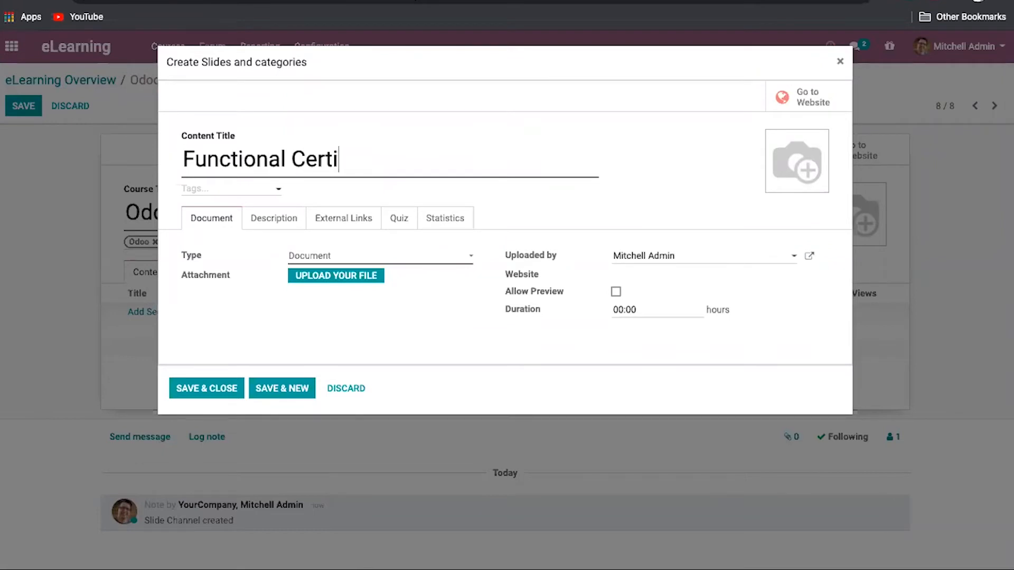
pyautogui.write('fication For')
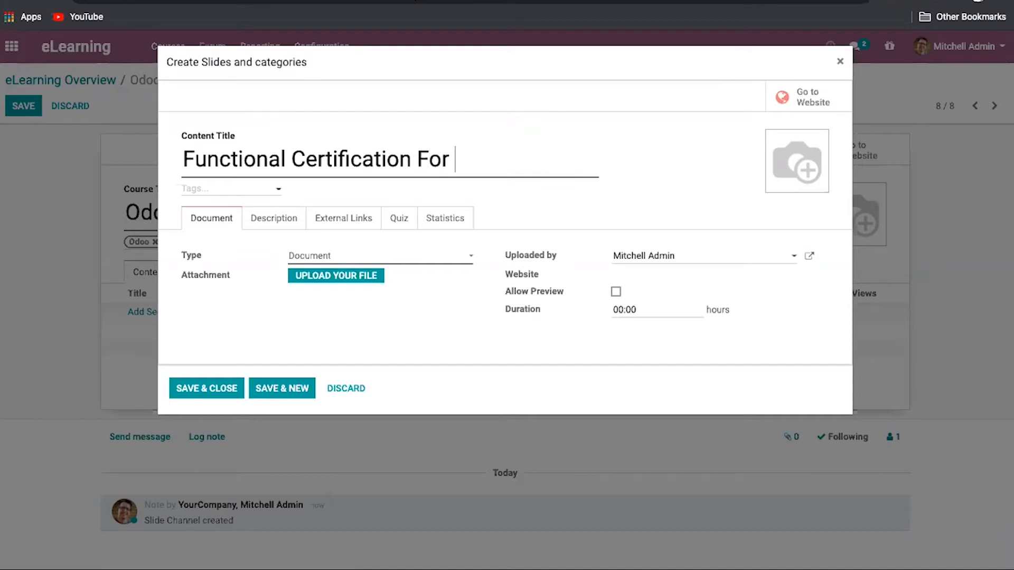
pyautogui.write(' v')
pyautogui.press('BackSpace')
pyautogui.write('V!@')
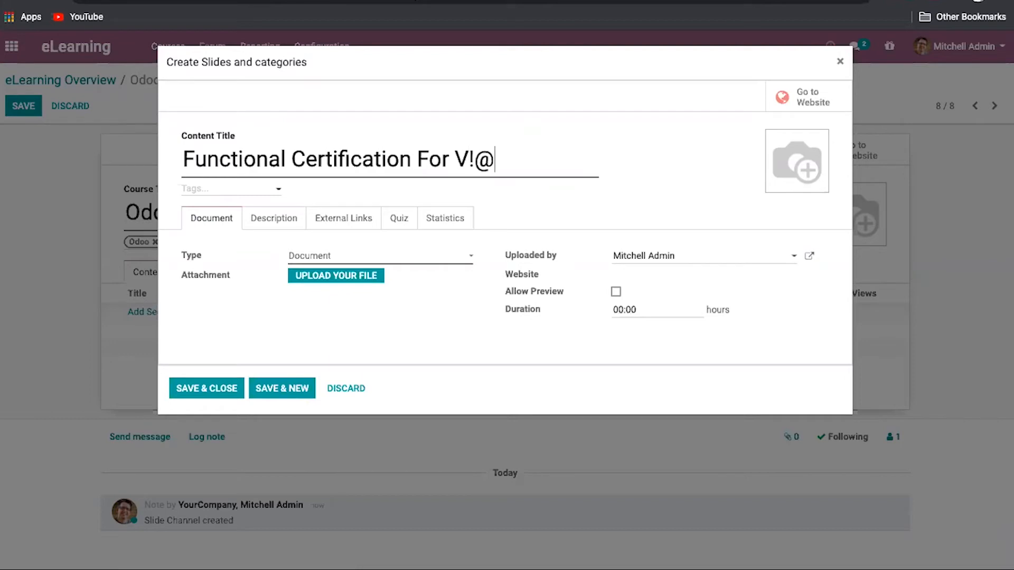
pyautogui.press('BackSpace')
pyautogui.press('BackSpace')
pyautogui.write('12')
# Create a content tag named V12 and assign it to the new content item.
pyautogui.click(219, 191)
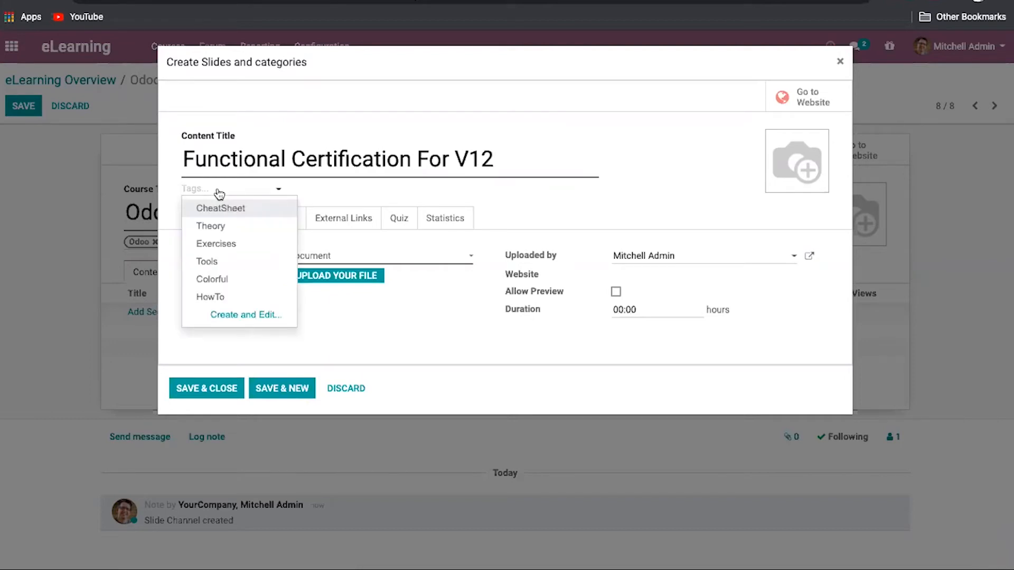
pyautogui.write('v1')
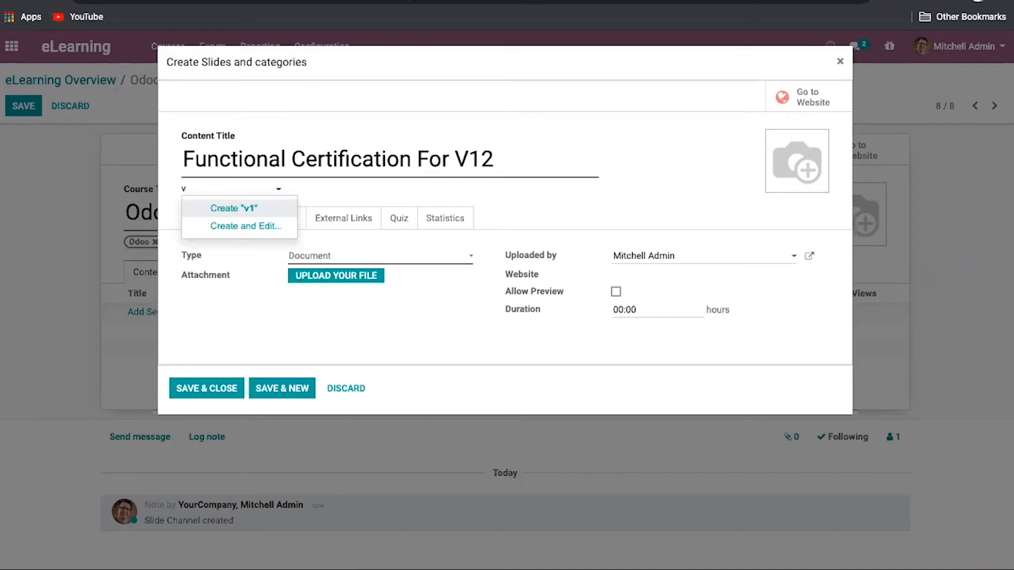
pyautogui.press('BackSpace')
pyautogui.write('V!@')
pyautogui.press('BackSpace')
pyautogui.press('BackSpace')
pyautogui.write('12')
pyautogui.click(253, 210)
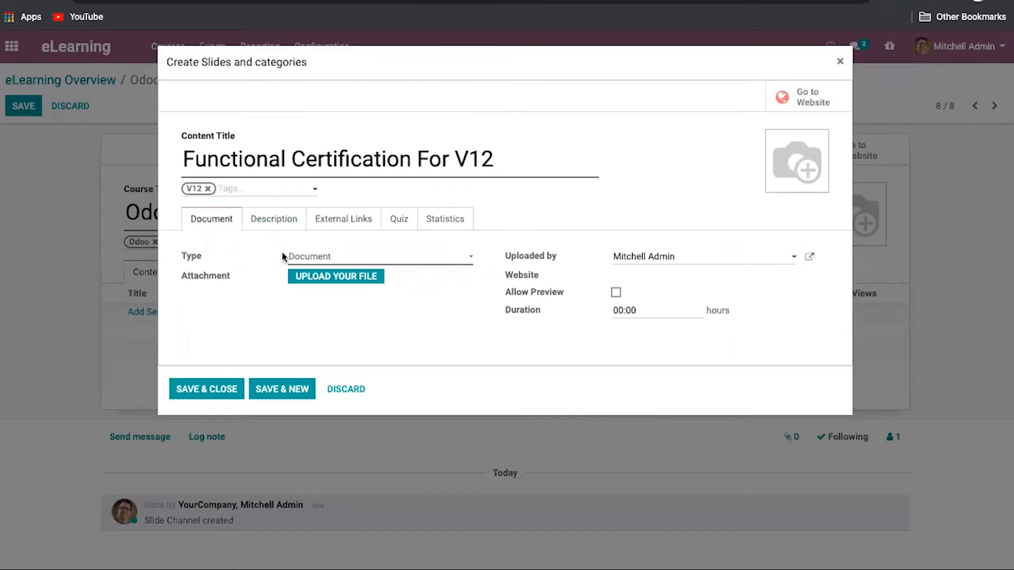
# Try the Certification, Video, Infographic, Web Page, Presentation, Document and Quiz types on the content item and examine the fields and quiz rewards each offers.
pyautogui.click(309, 257)
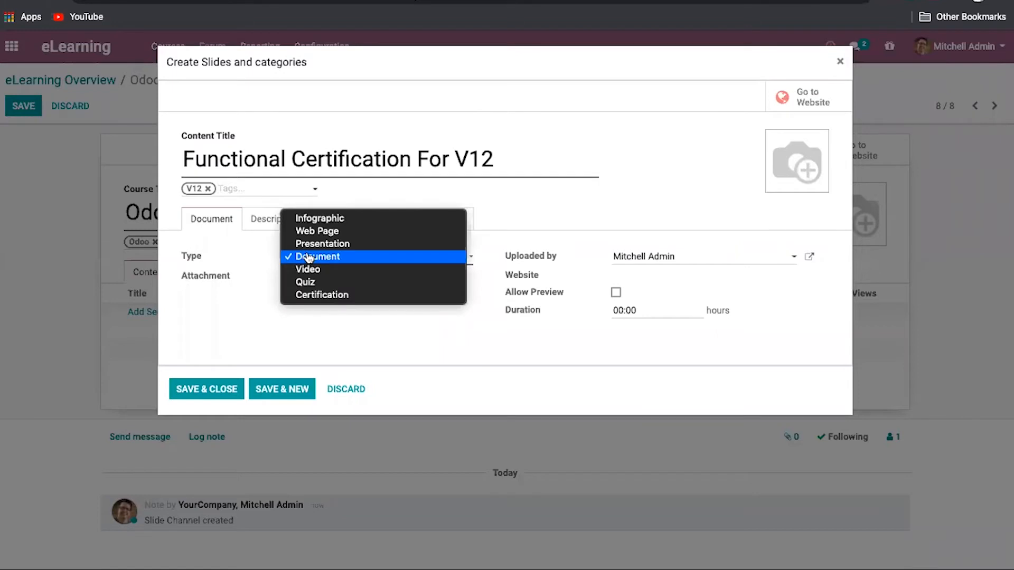
pyautogui.click(333, 300)
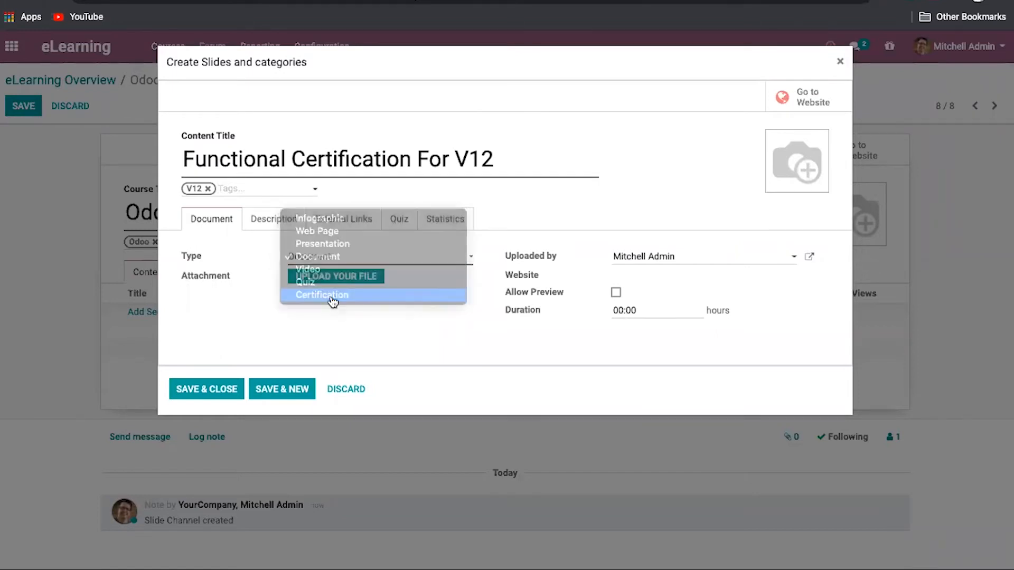
pyautogui.click(369, 258)
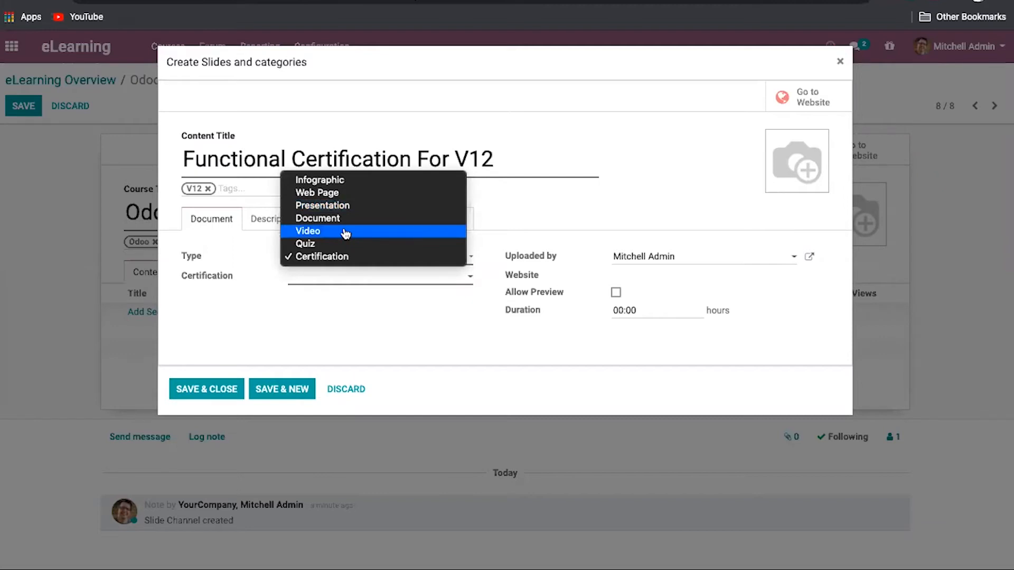
pyautogui.click(326, 234)
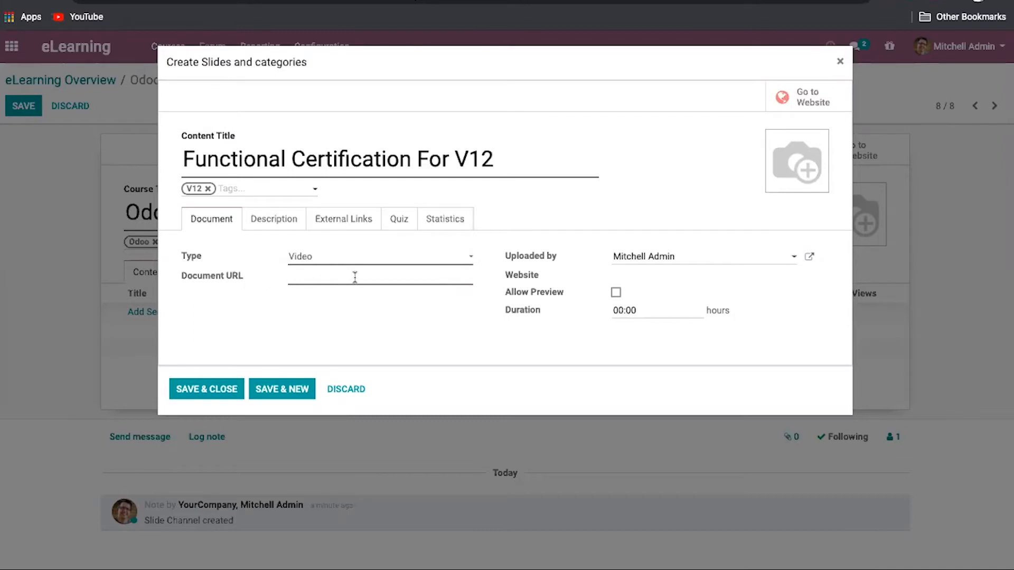
pyautogui.click(346, 264)
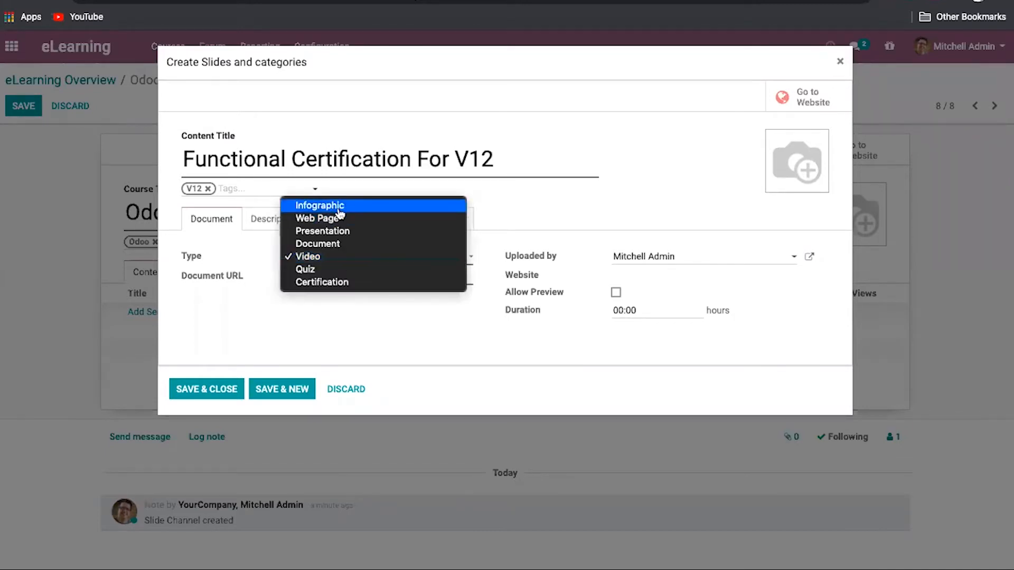
pyautogui.press('Escape')
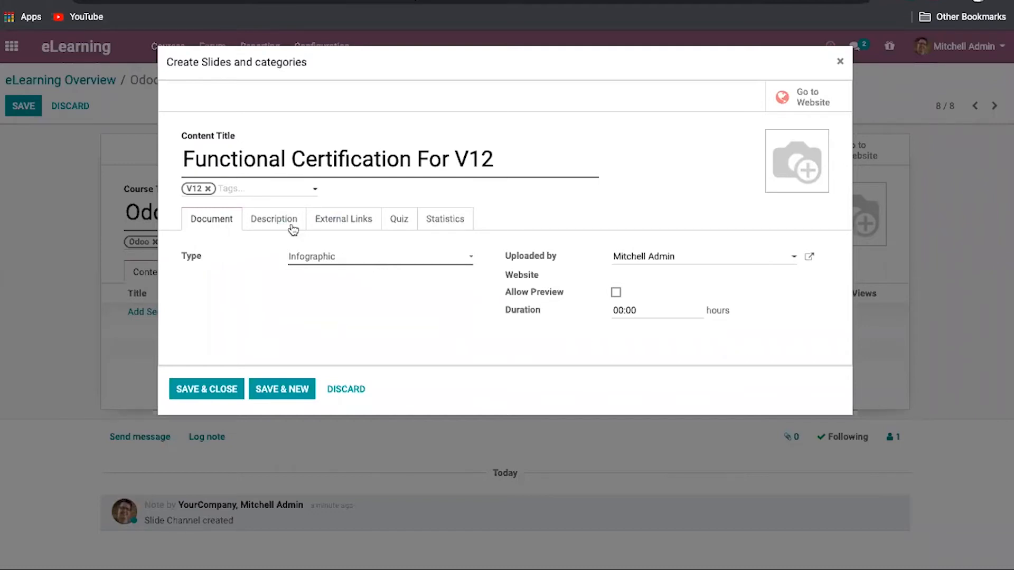
pyautogui.click(373, 262)
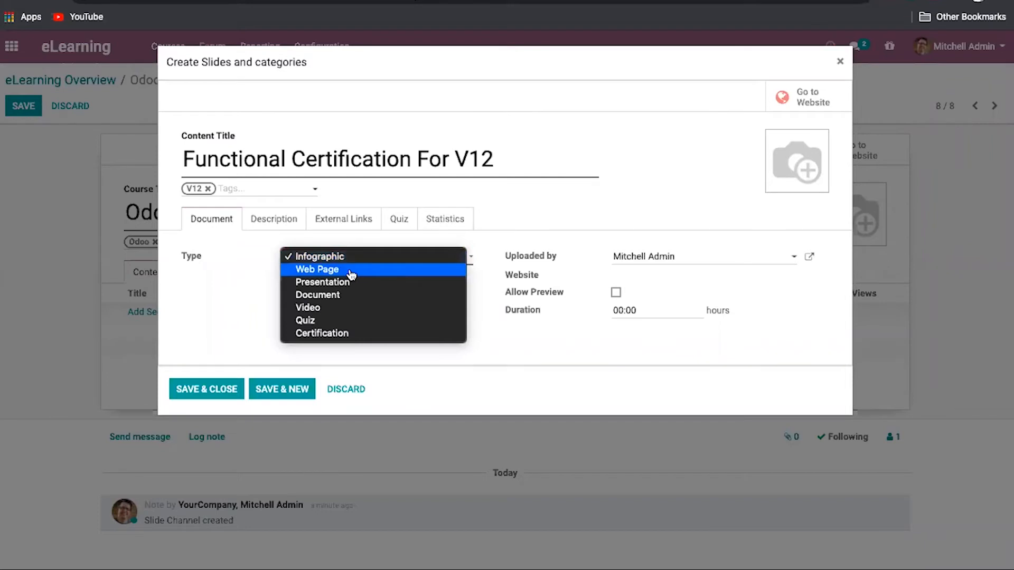
pyautogui.click(350, 270)
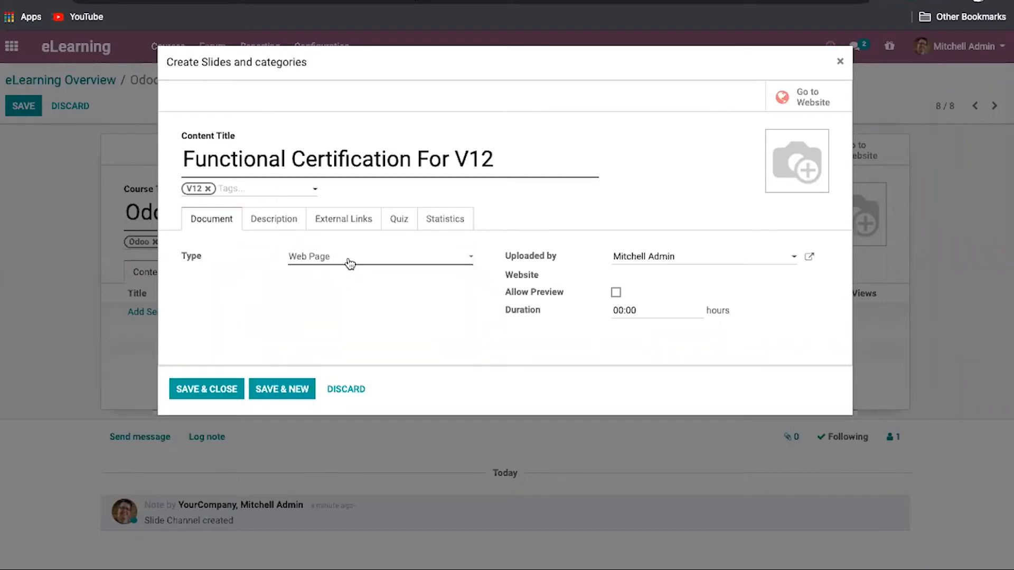
pyautogui.click(349, 262)
pyautogui.click(350, 269)
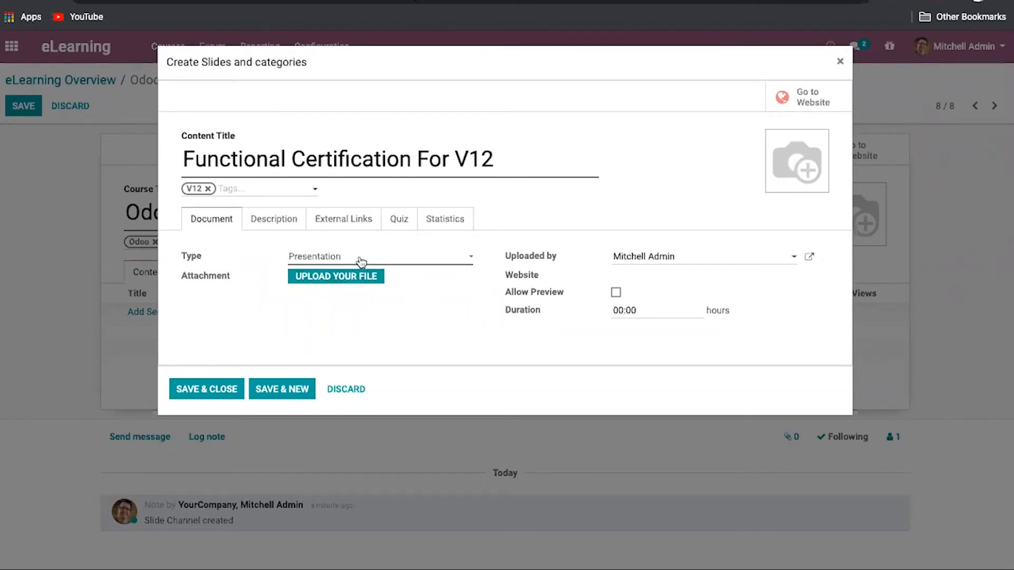
pyautogui.click(359, 263)
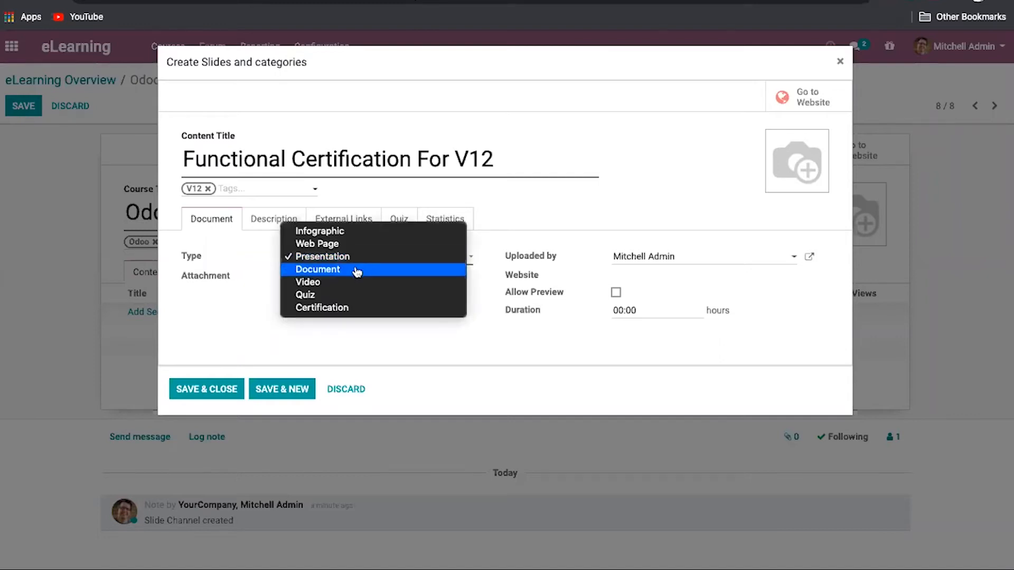
pyautogui.click(357, 271)
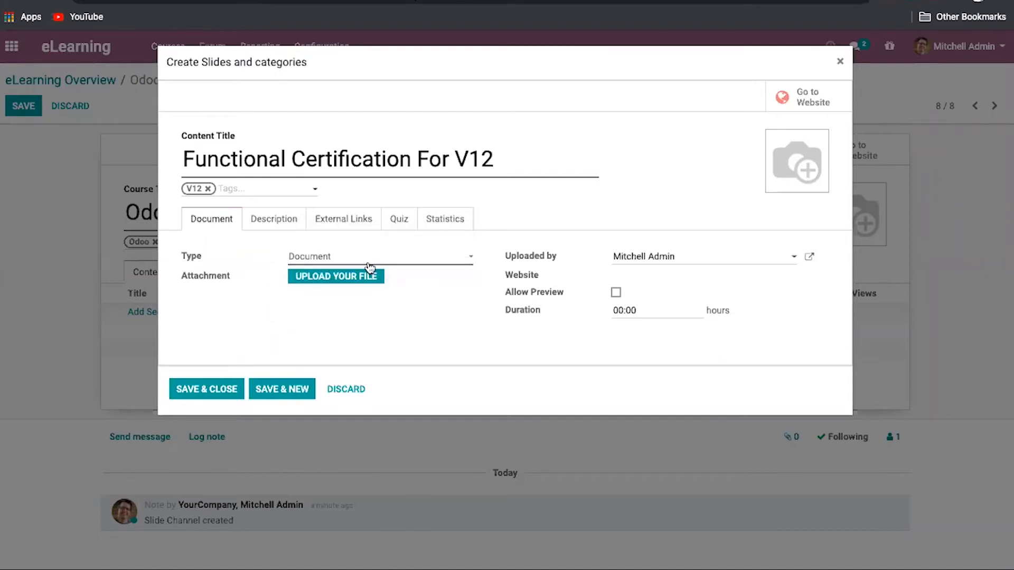
pyautogui.click(373, 259)
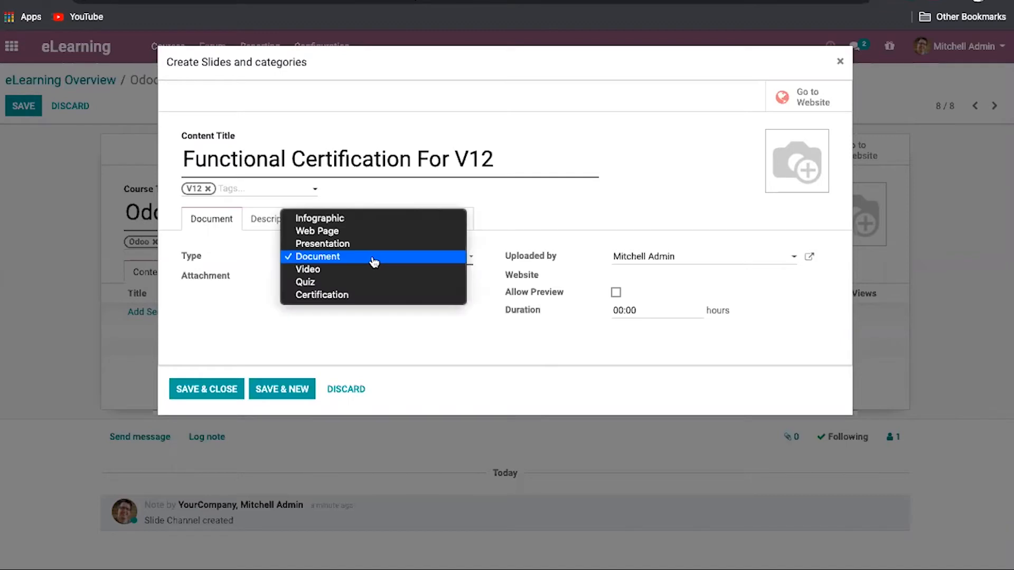
pyautogui.click(357, 284)
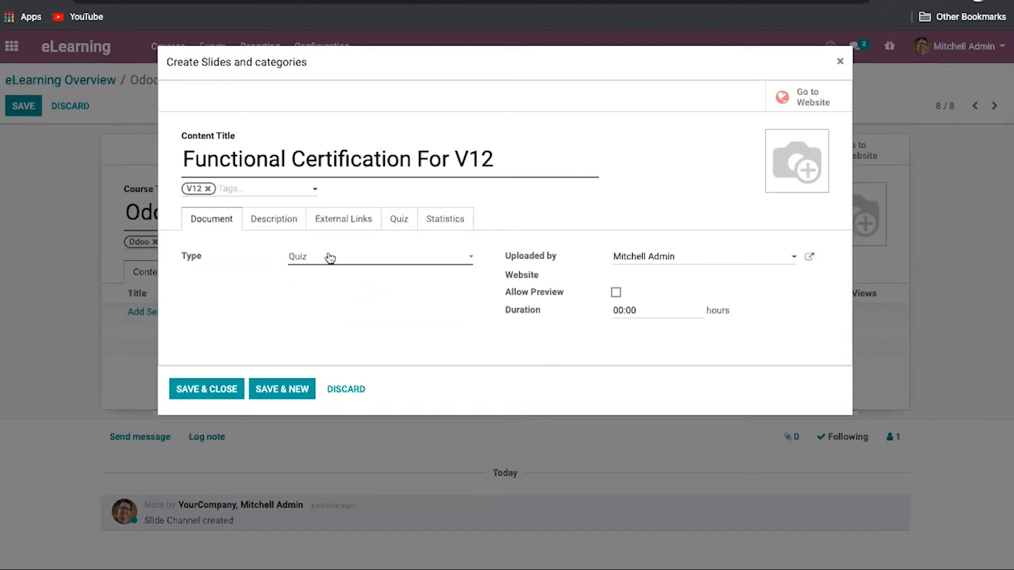
pyautogui.click(399, 219)
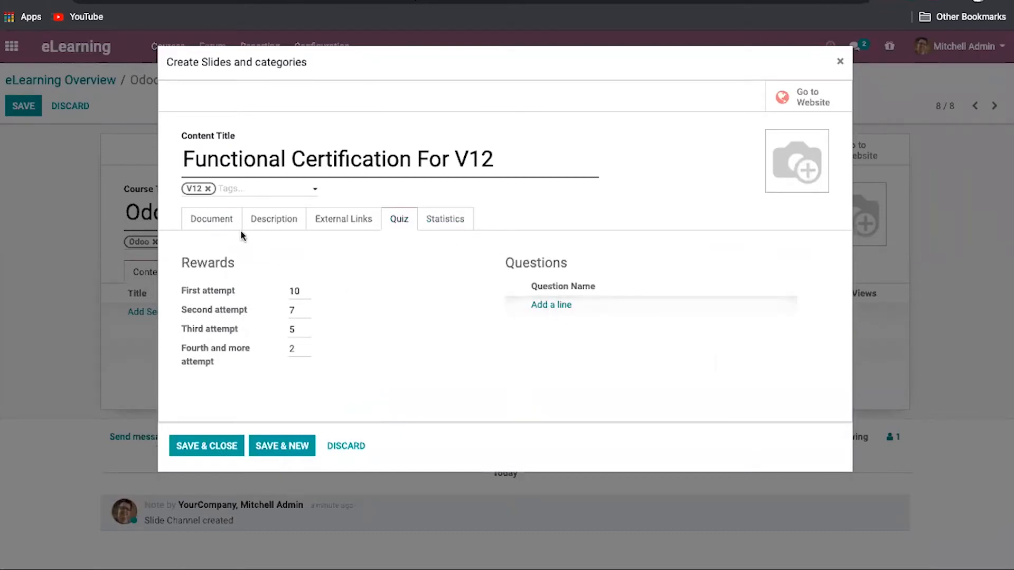
pyautogui.click(227, 223)
# Set the content type to Certification, linked to a new certification titled Odoo Functional Certification, and save the content item.
pyautogui.click(319, 258)
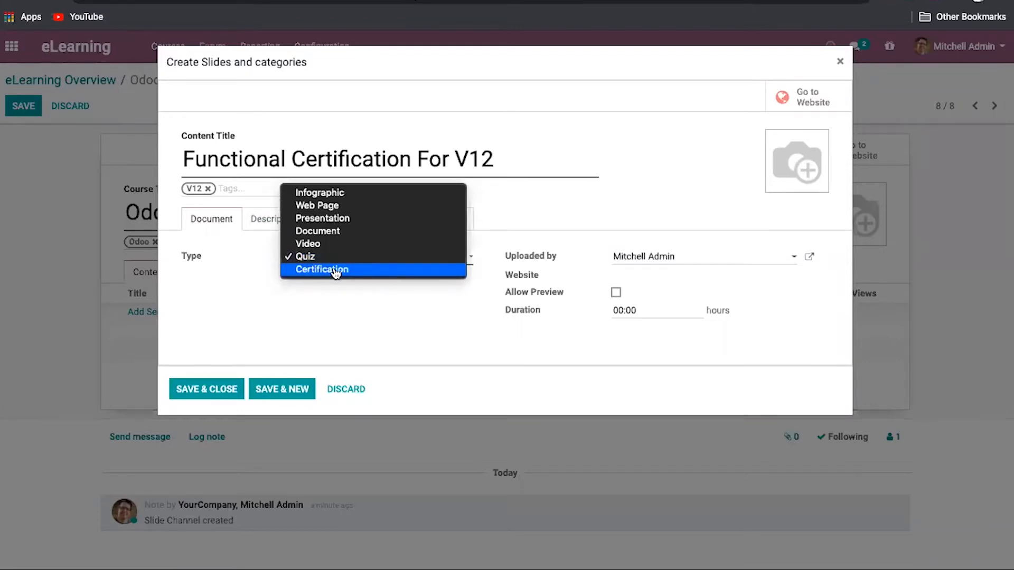
pyautogui.click(336, 270)
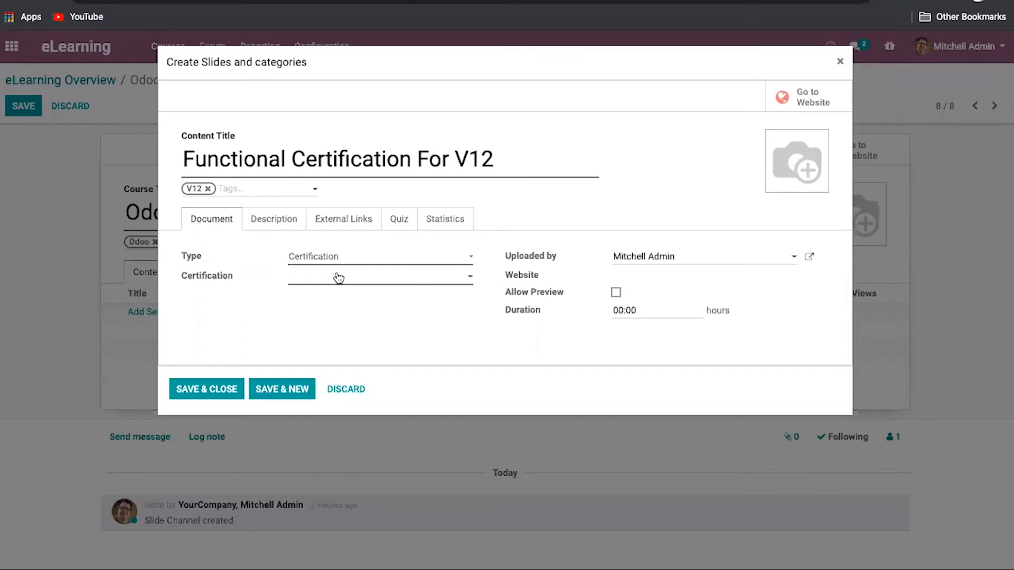
pyautogui.click(338, 276)
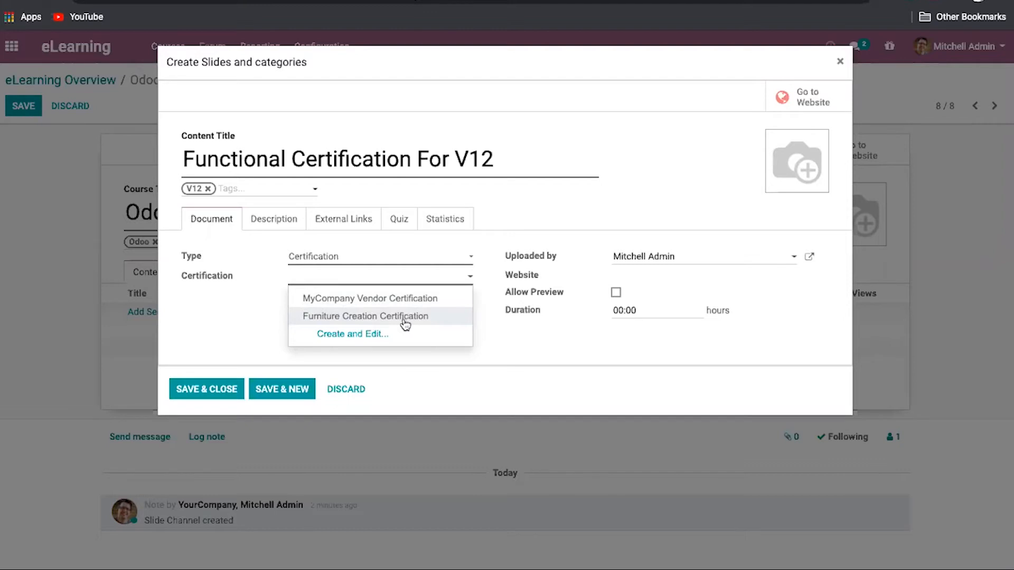
pyautogui.click(379, 334)
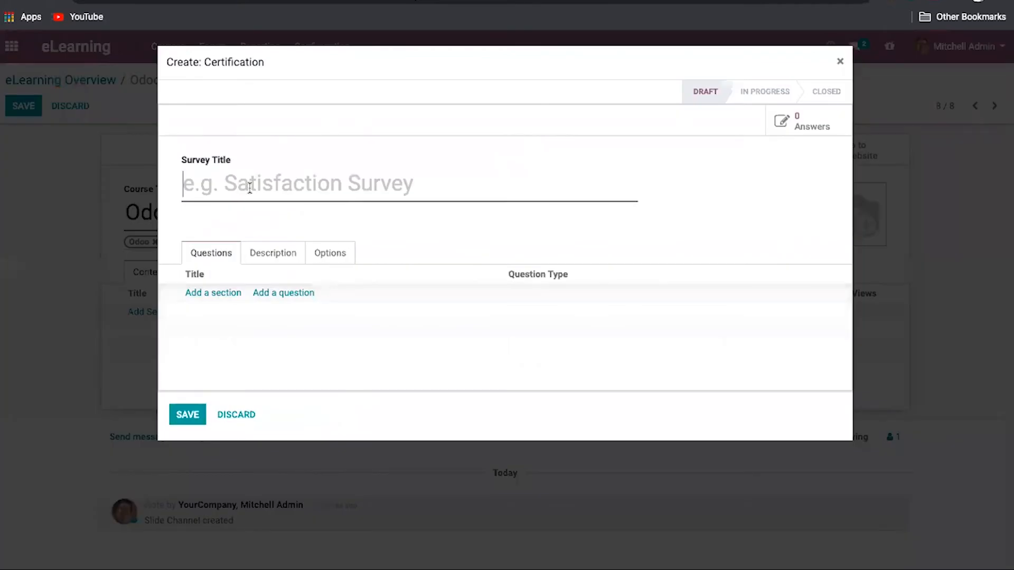
pyautogui.write('Odoo ')
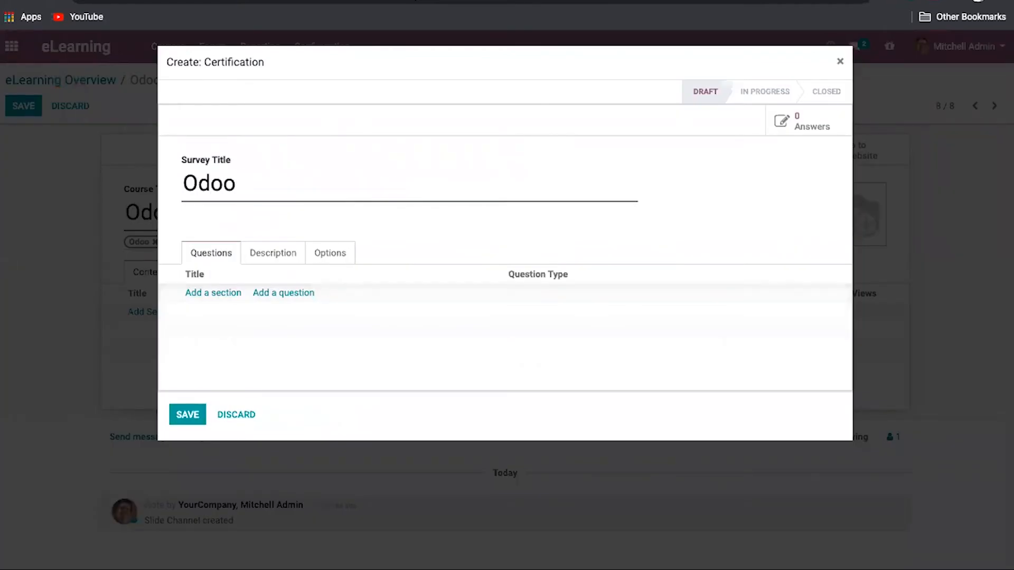
pyautogui.write('Functional')
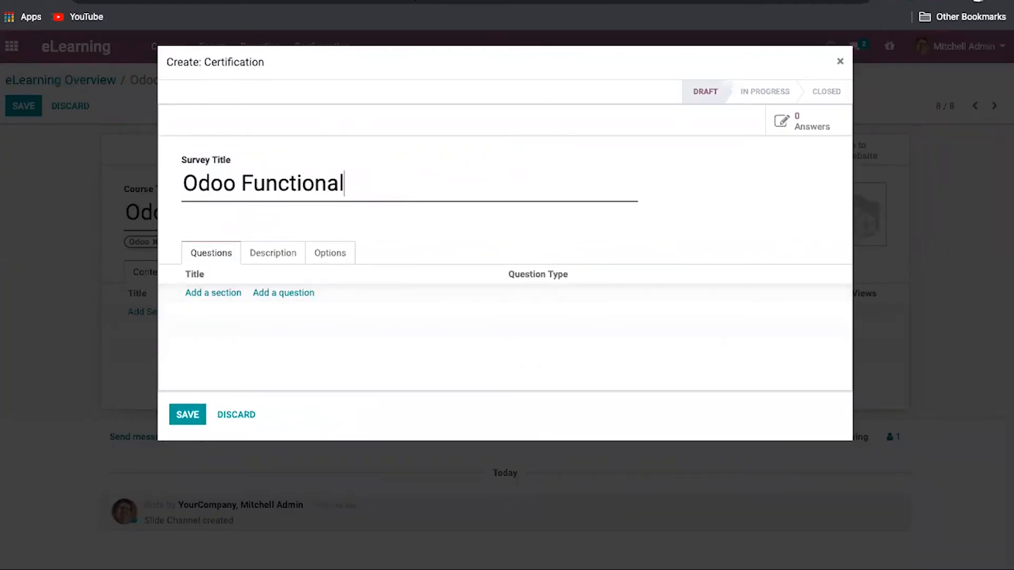
pyautogui.write(' Certification')
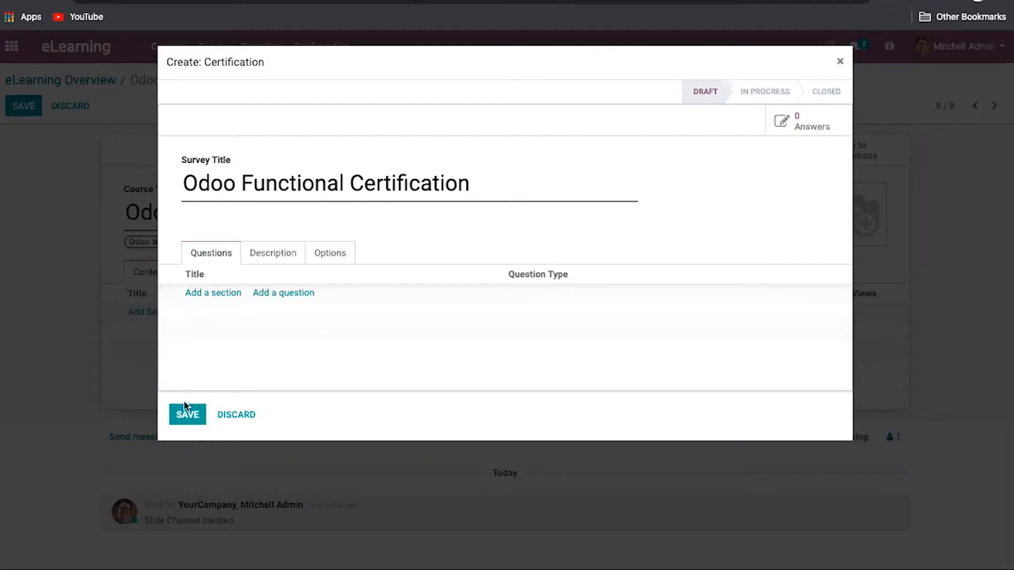
pyautogui.click(198, 417)
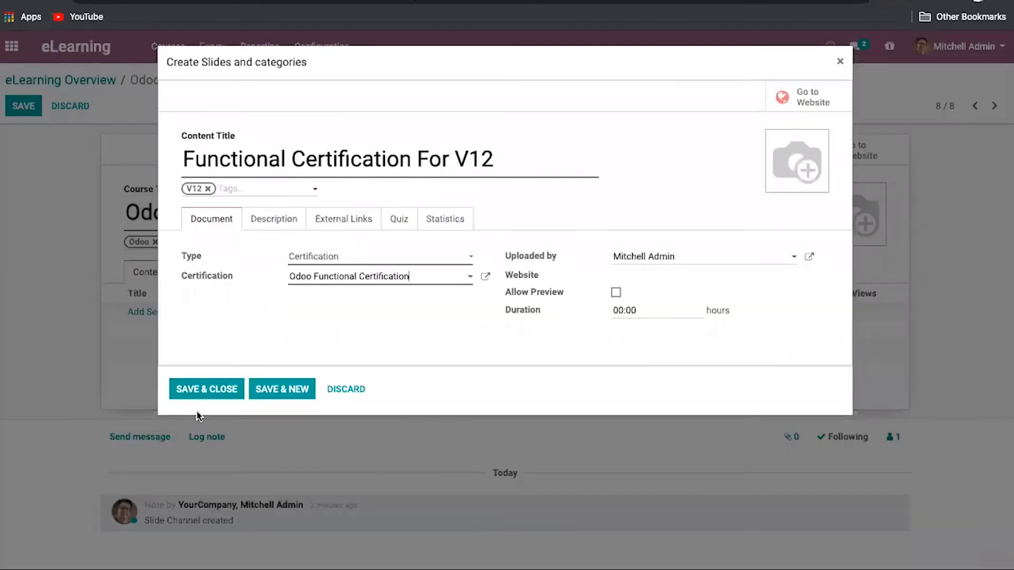
pyautogui.click(237, 388)
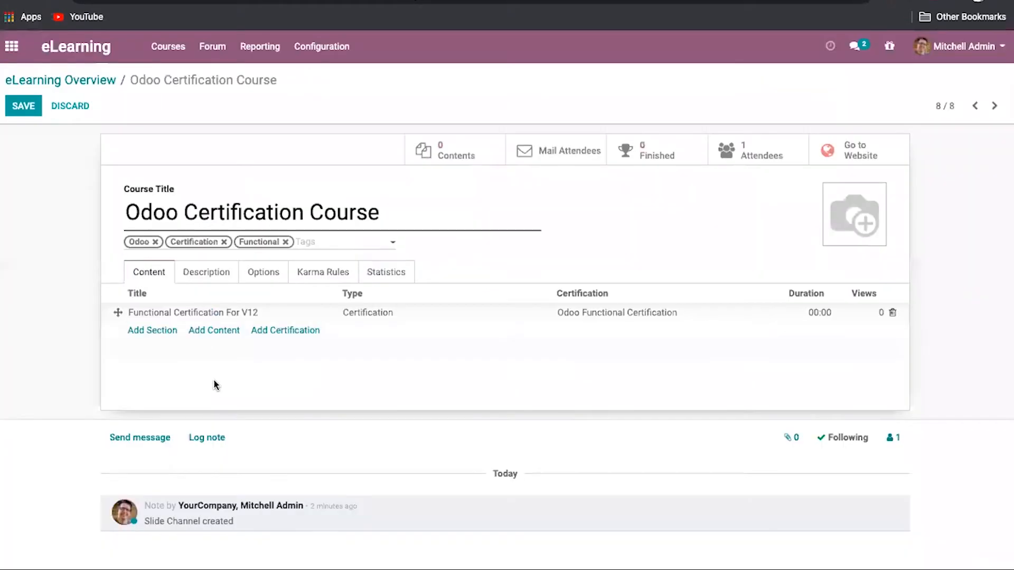
# Open the certification linked to the Functional Certification For V12 content item and rename it Odoo Functional Certification V12.
pyautogui.click(199, 312)
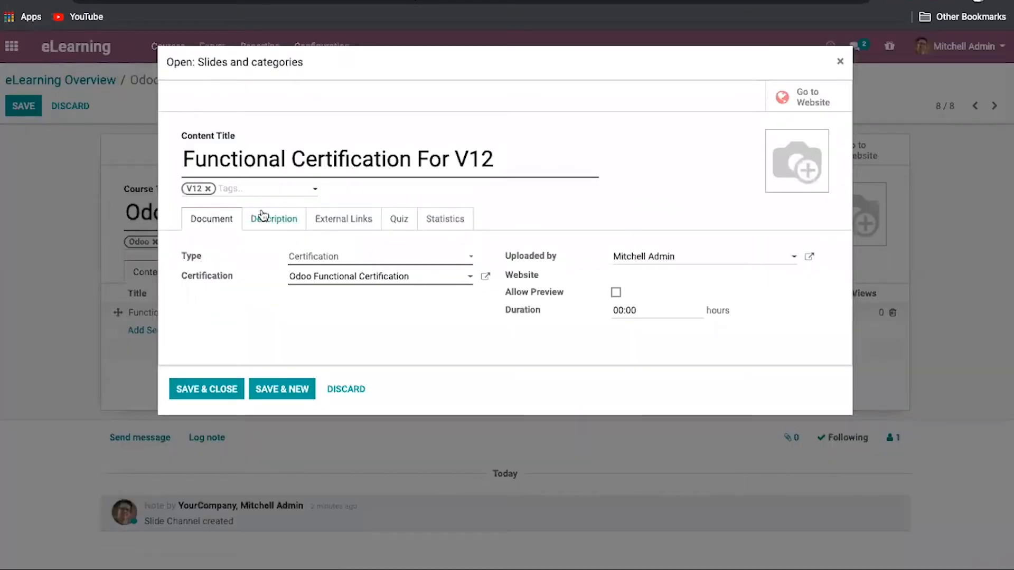
pyautogui.click(484, 276)
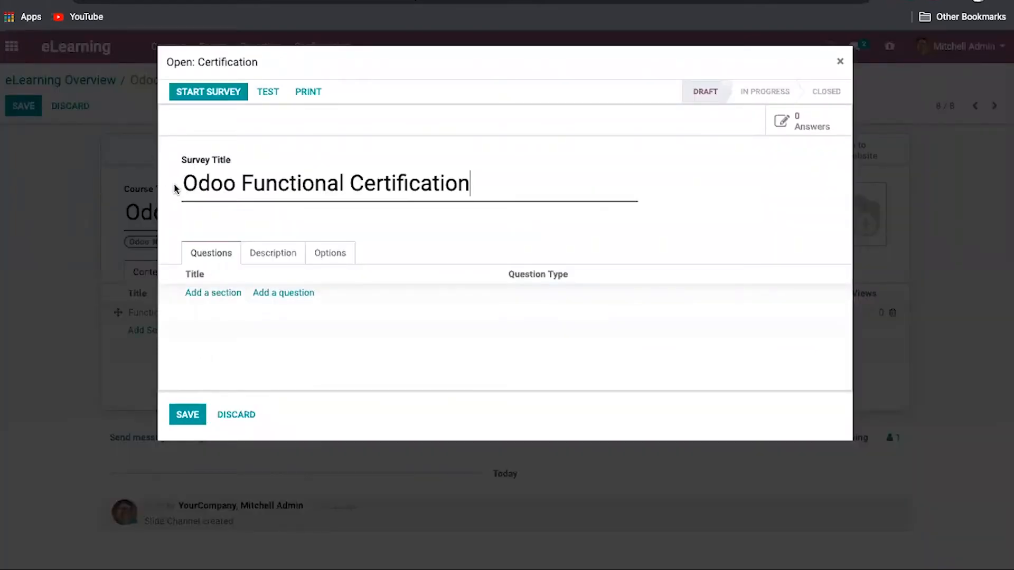
pyautogui.moveTo(183, 184); pyautogui.dragTo(387, 199)
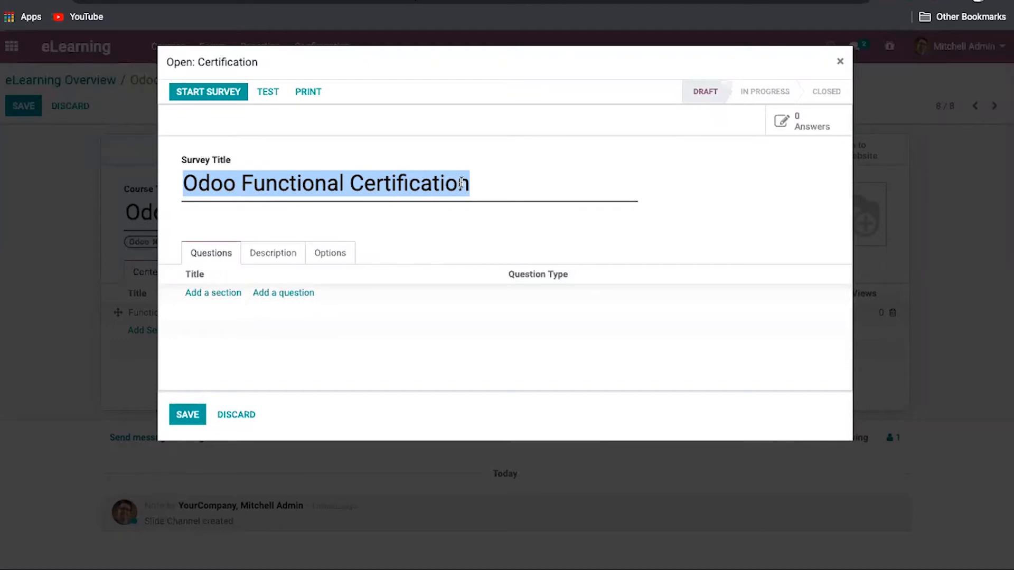
pyautogui.click(526, 181)
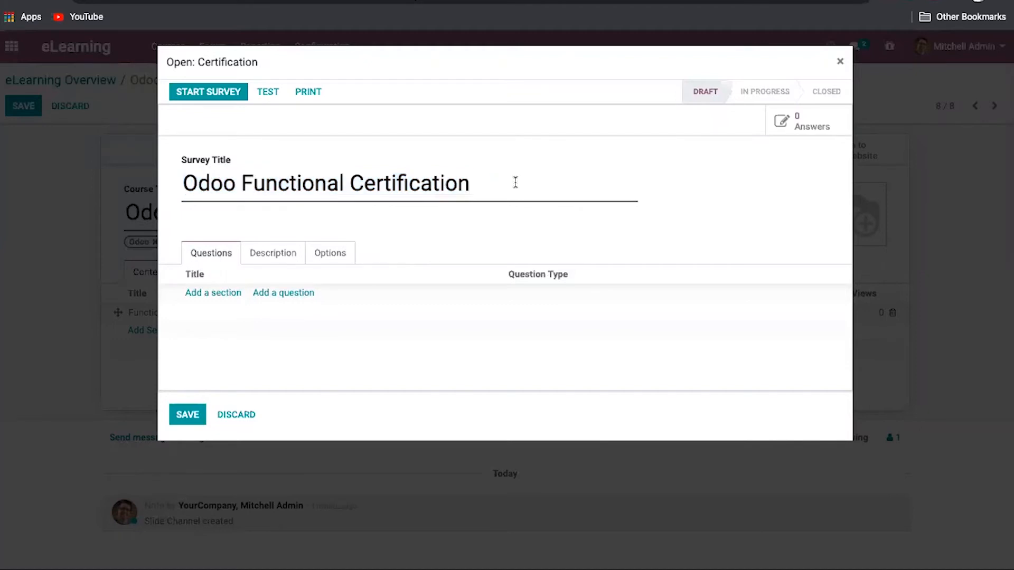
pyautogui.write('V!@')
pyautogui.press('BackSpace')
pyautogui.press('BackSpace')
pyautogui.write('12')
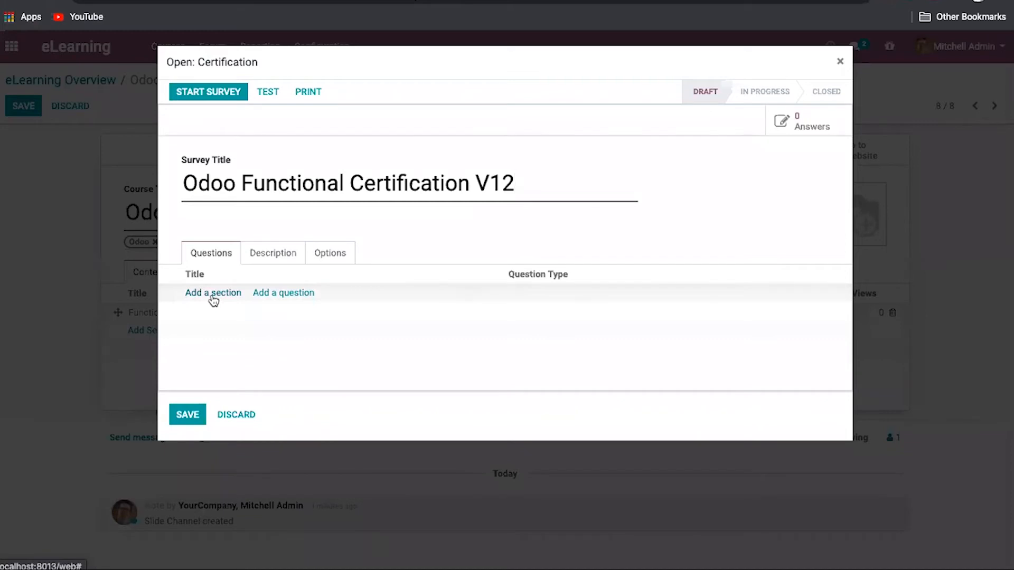
# Add a question to the certification worded "Is it possible to create an quotation with CRM app".
pyautogui.click(284, 293)
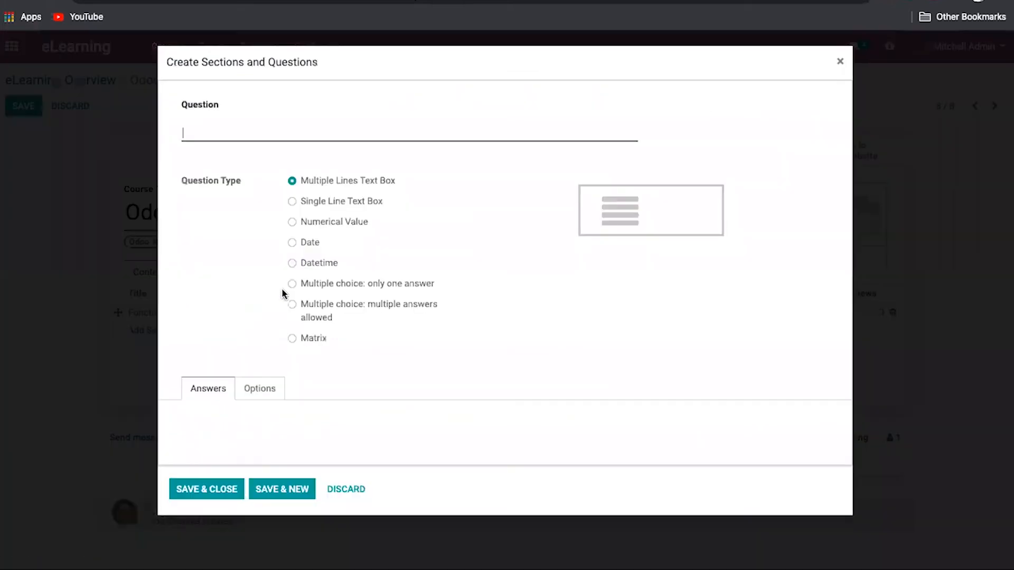
pyautogui.click(244, 130)
pyautogui.write('Is')
pyautogui.write('it possible to create an ')
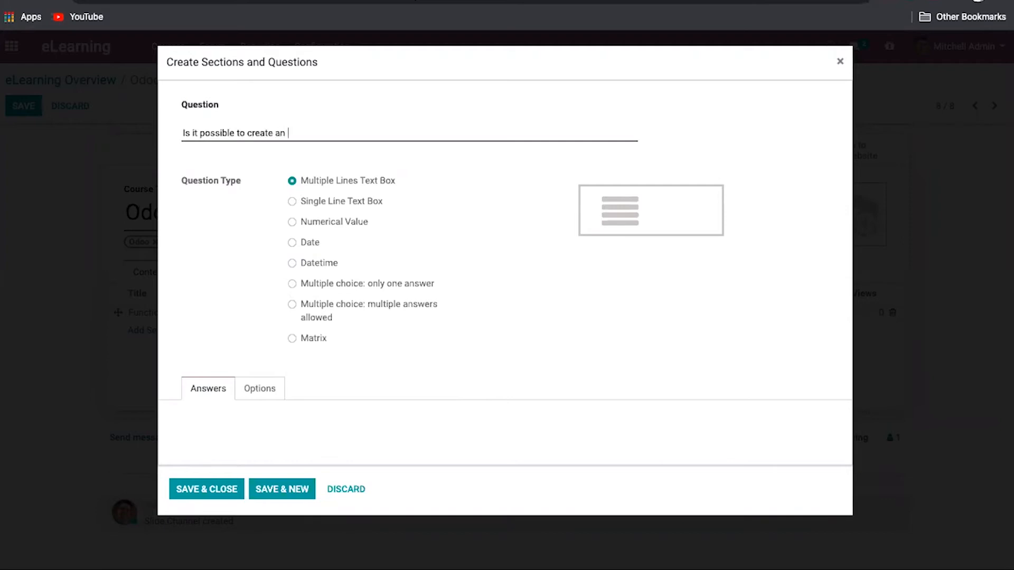
pyautogui.write('sale')
pyautogui.press('BackSpace')
pyautogui.press('BackSpace')
pyautogui.press('BackSpace')
pyautogui.press('BackSpace')
pyautogui.write('quatation')
pyautogui.click(303, 133)
pyautogui.press('BackSpace')
pyautogui.write('o')
pyautogui.press('End')
pyautogui.write('with CRM app')
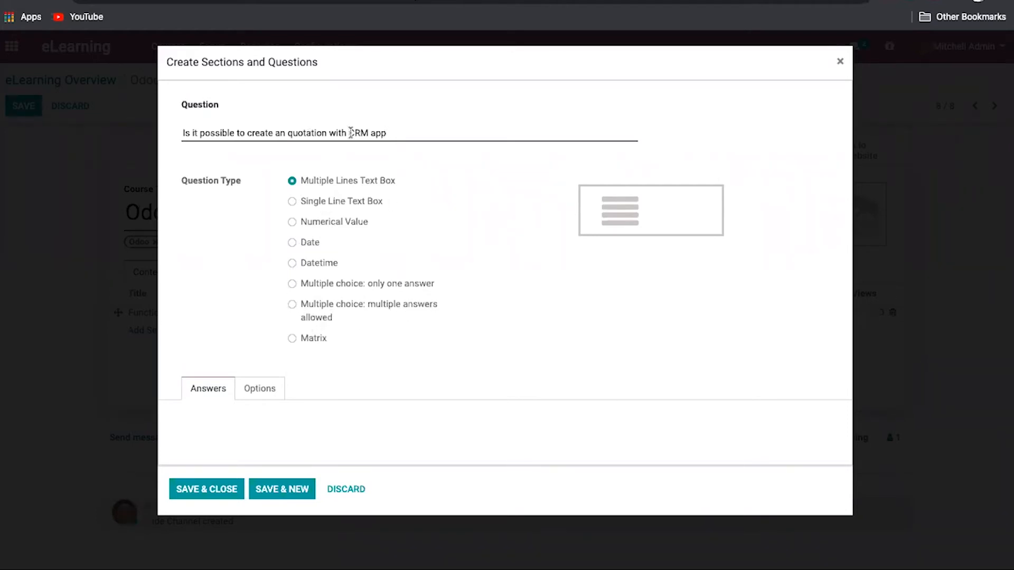
# Make the question Multiple choice: only one answer, with the choices Yes and No, and save it.
pyautogui.click(292, 284)
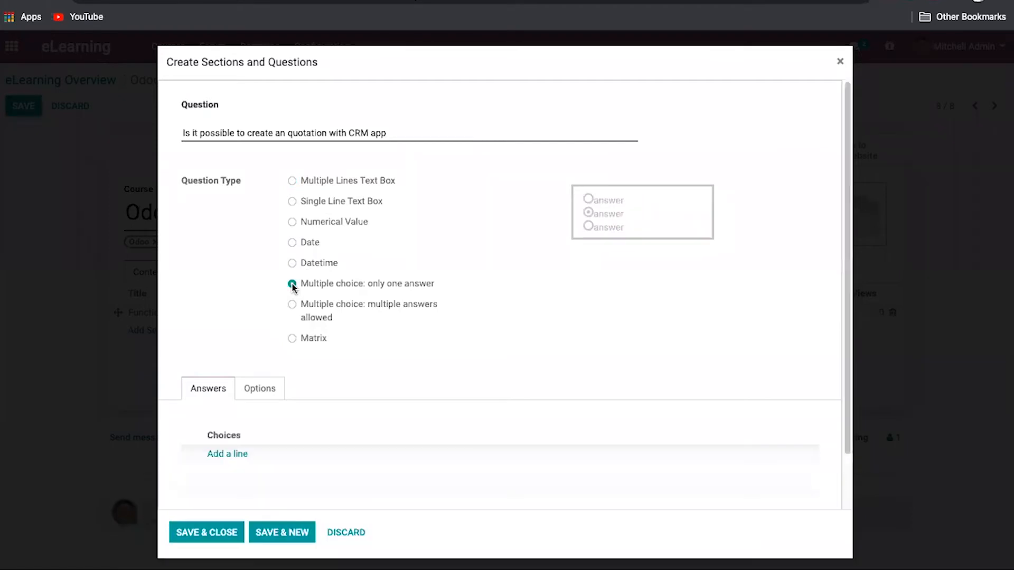
pyautogui.scroll(-2, 238, 394)
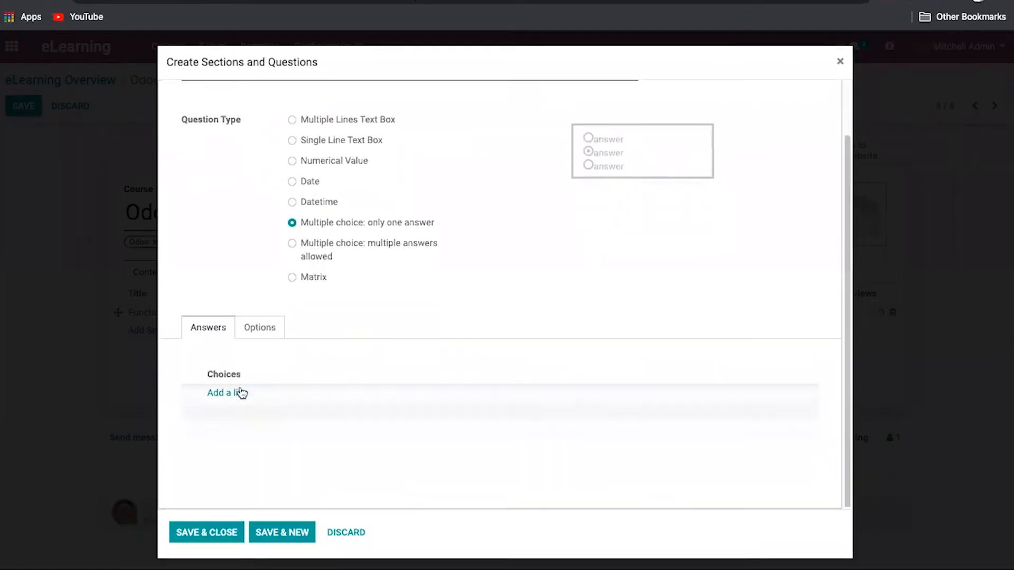
pyautogui.click(230, 395)
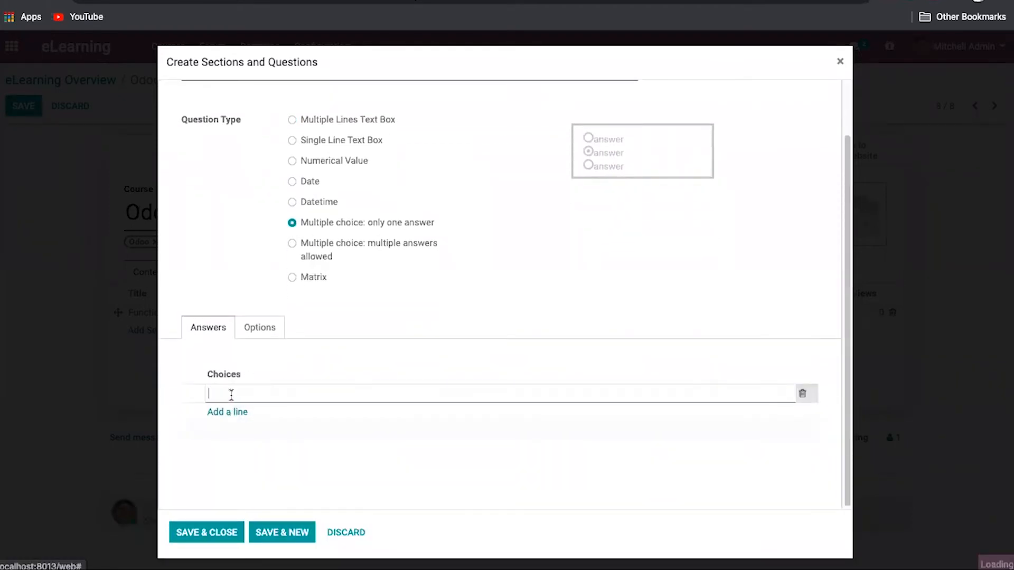
pyautogui.write('Yes')
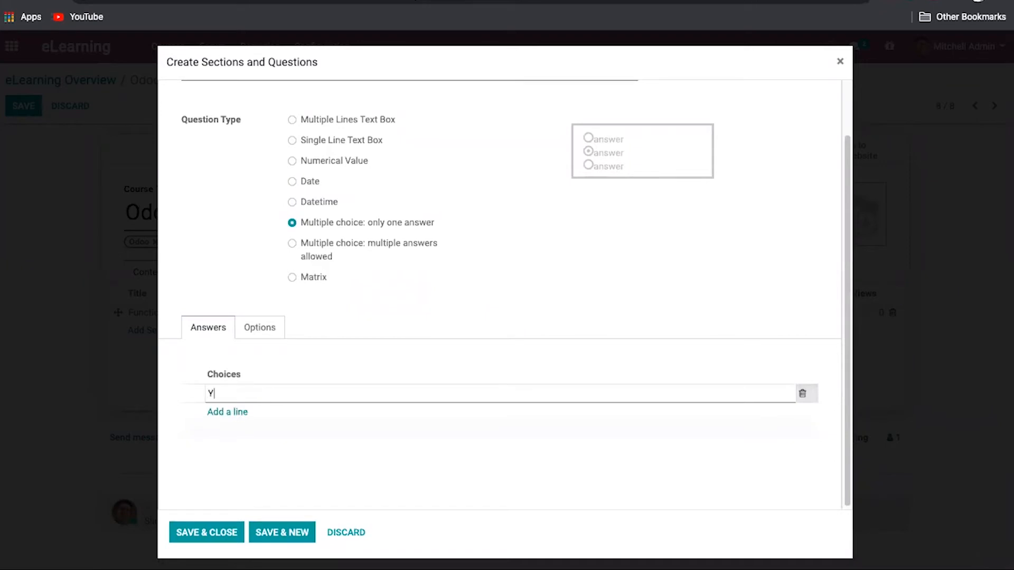
pyautogui.click(244, 414)
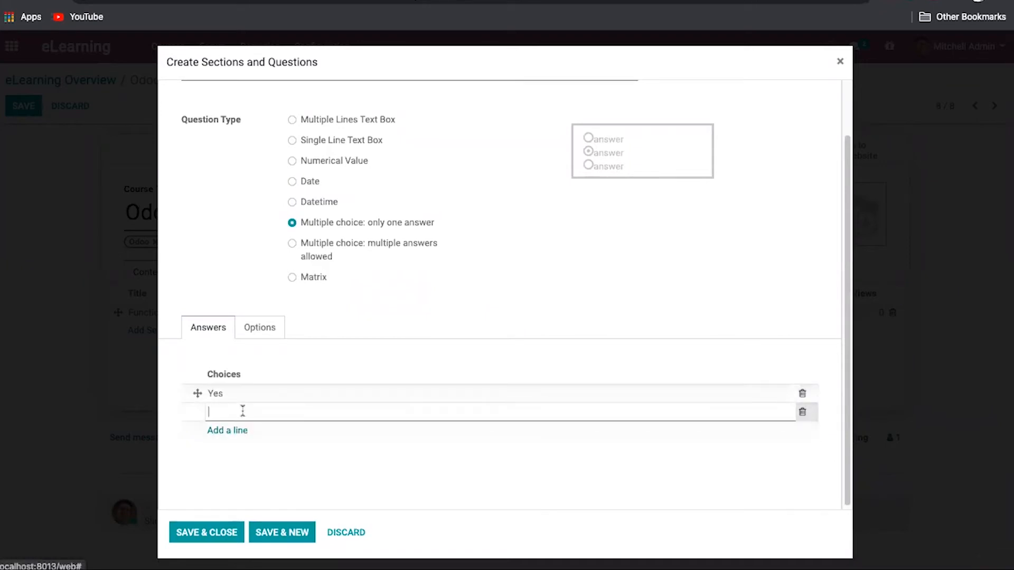
pyautogui.write('No')
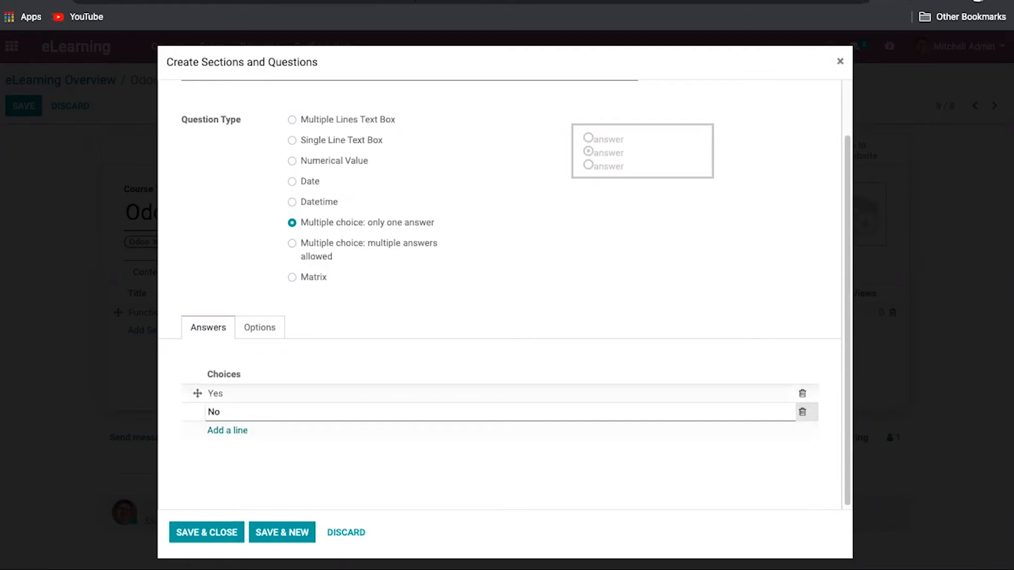
pyautogui.click(291, 460)
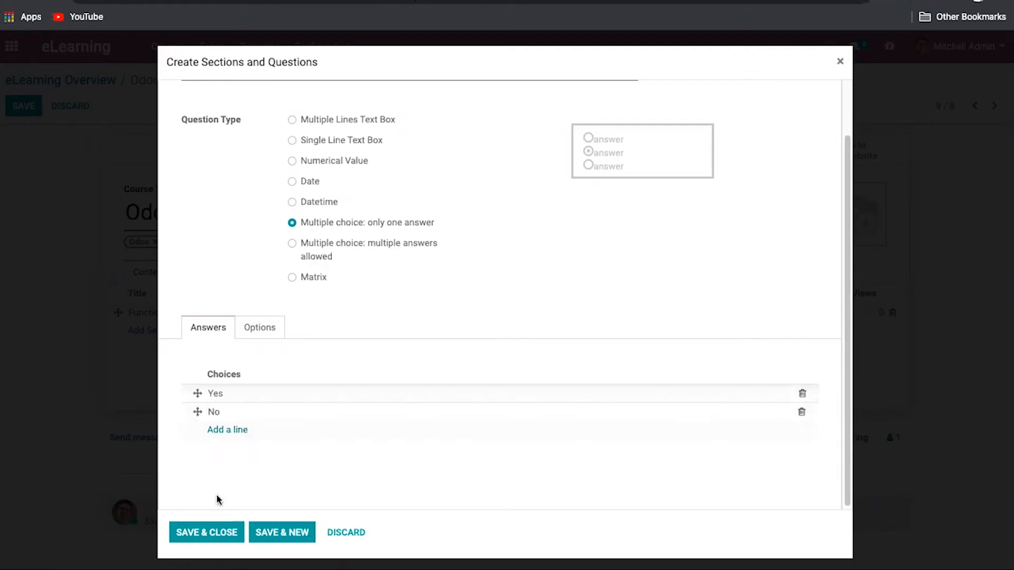
pyautogui.click(205, 531)
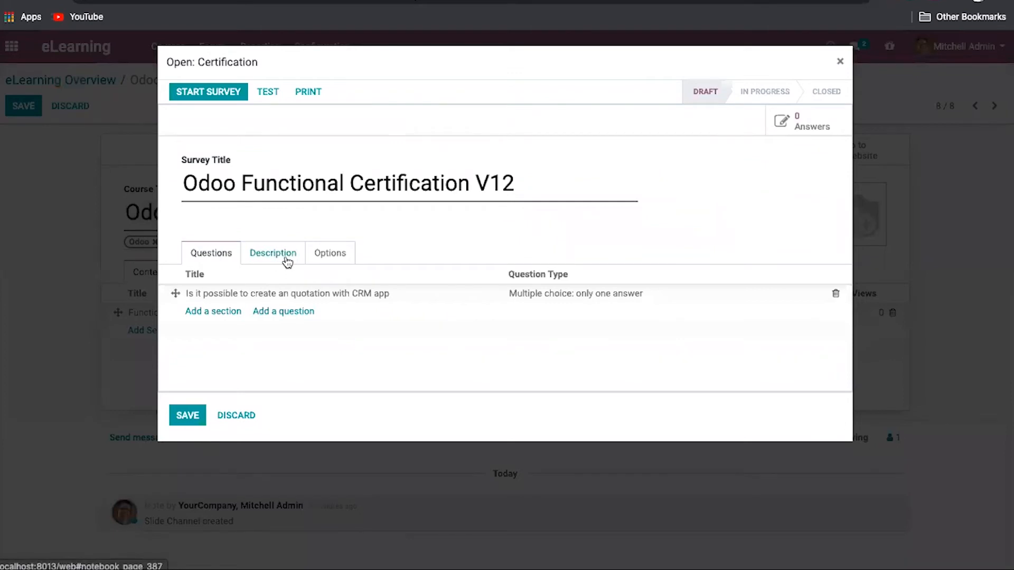
# Set the certification's question layout to One page per section in its options.
pyautogui.click(285, 259)
pyautogui.click(331, 260)
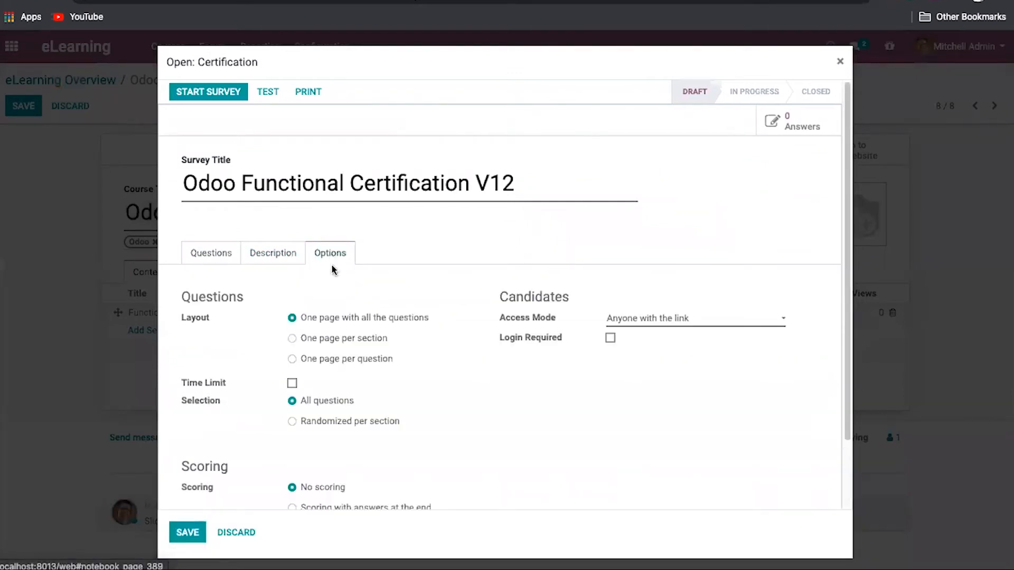
pyautogui.scroll(-3, 486, 407)
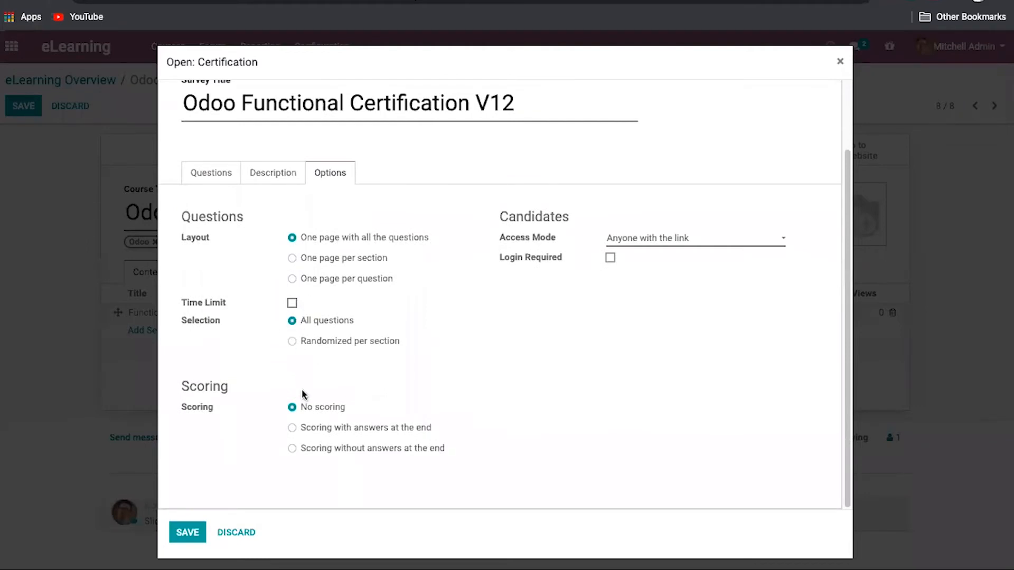
pyautogui.click(292, 258)
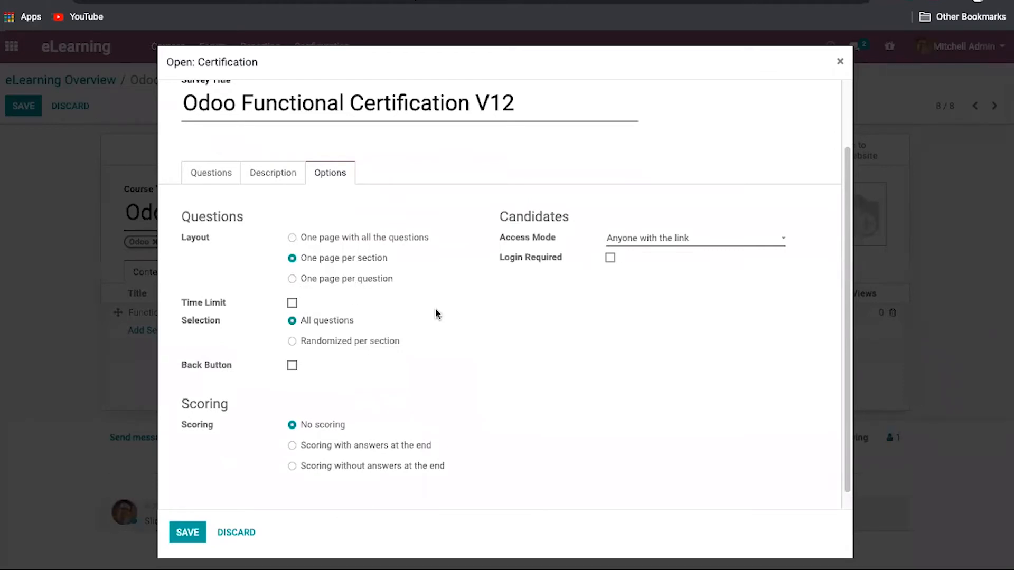
# Set scoring to Scoring with answers at the end, enable the certificate, and view the available email templates.
pyautogui.scroll(-1, 435, 308)
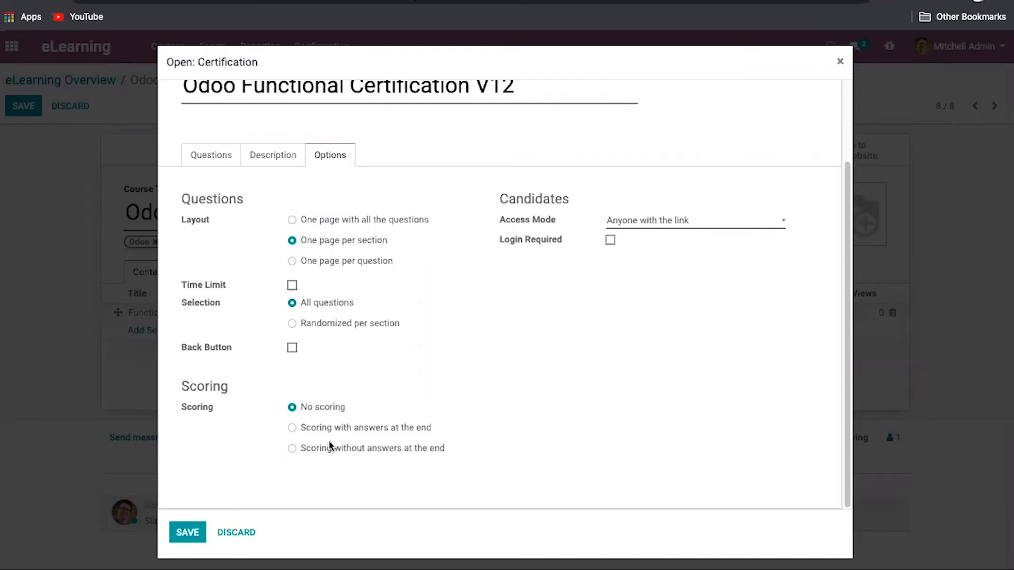
pyautogui.click(292, 428)
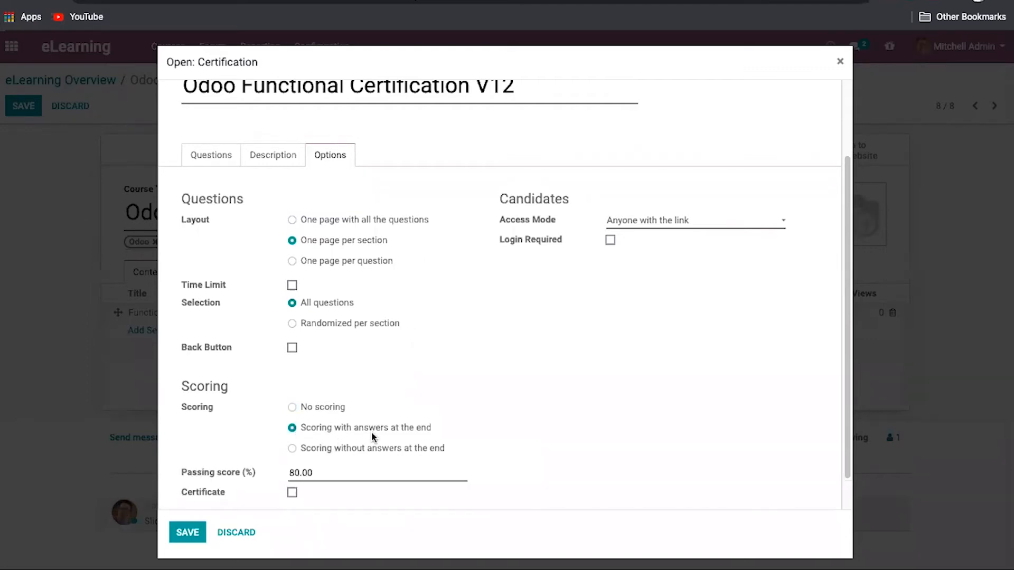
pyautogui.scroll(-1, 422, 435)
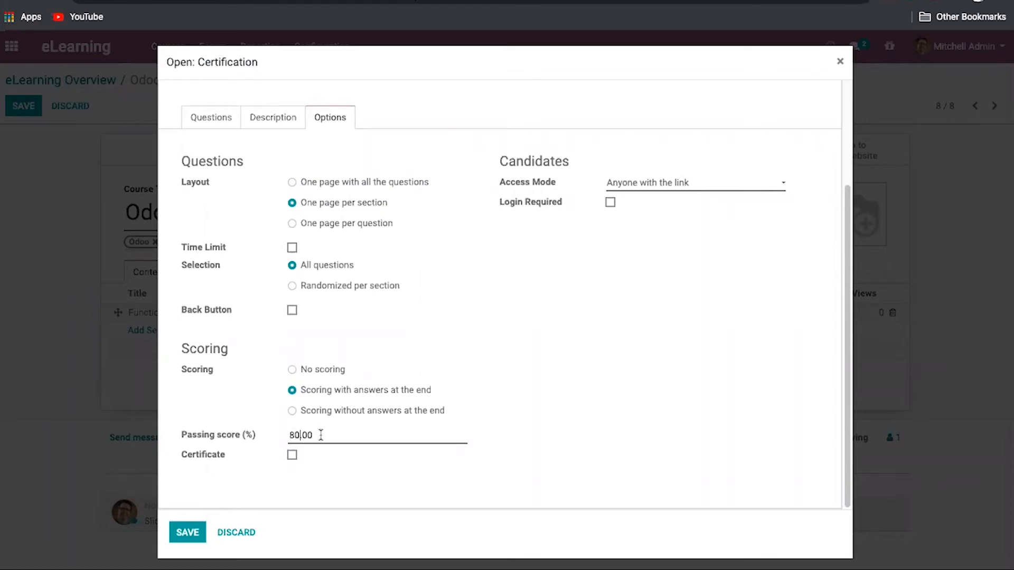
pyautogui.click(291, 455)
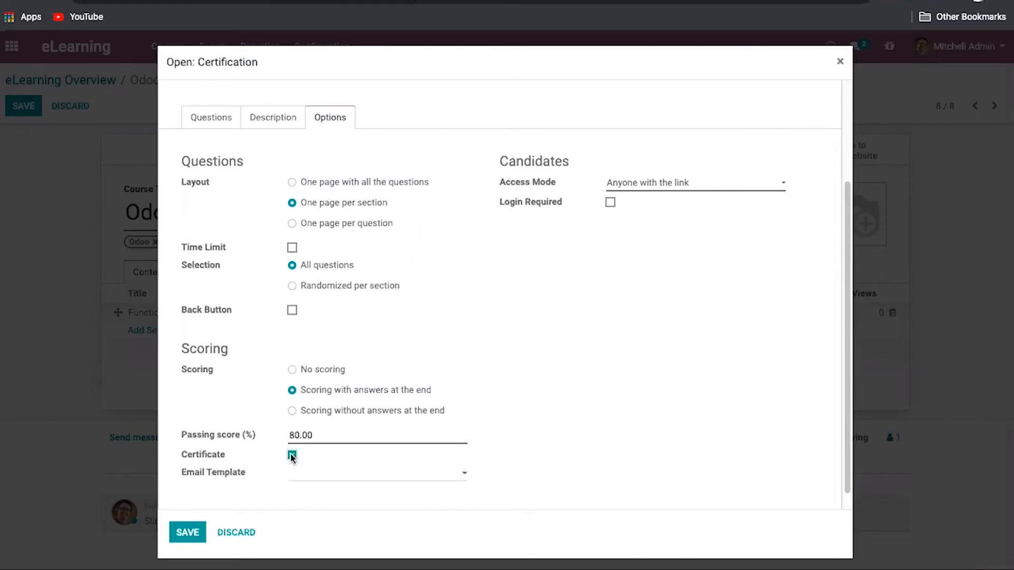
pyautogui.click(339, 474)
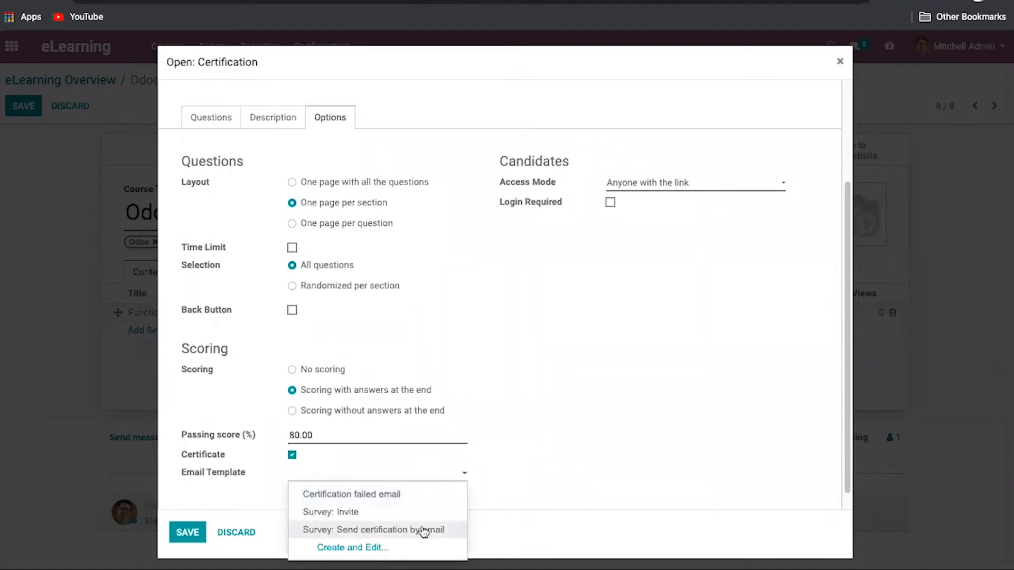
pyautogui.click(540, 455)
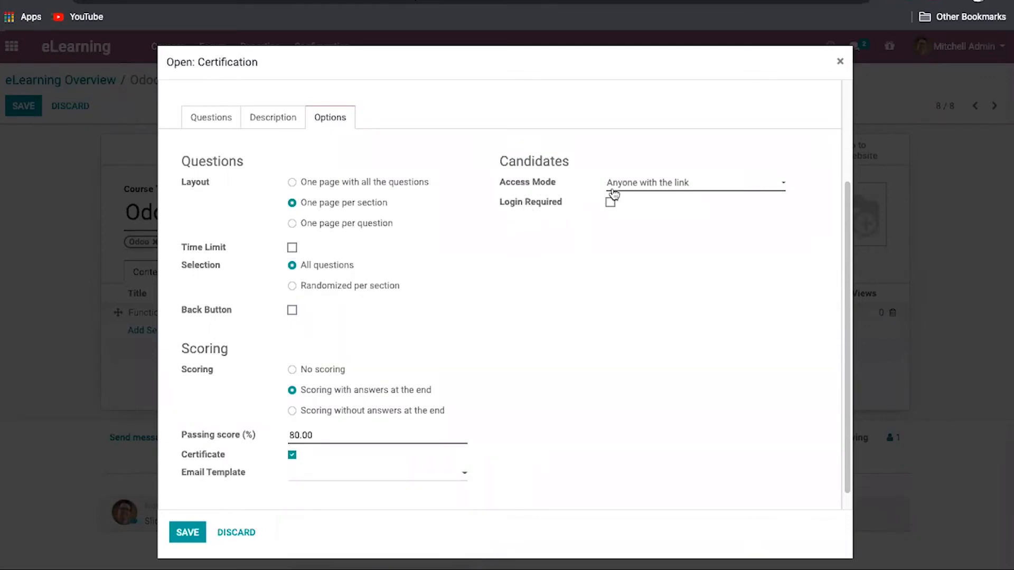
# Examine the Access Mode choices offered for the certification's candidates.
pyautogui.click(655, 189)
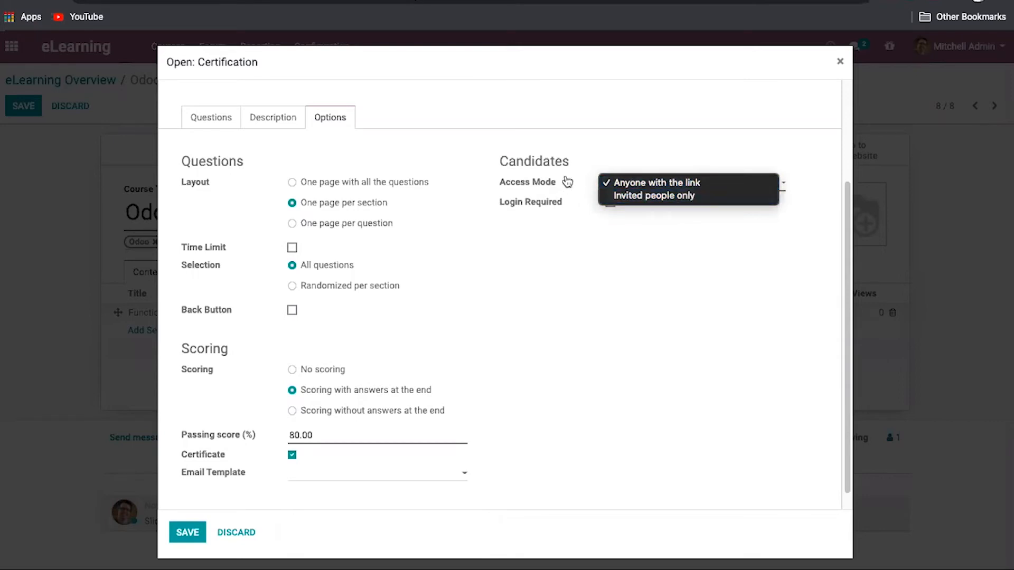
pyautogui.click(547, 181)
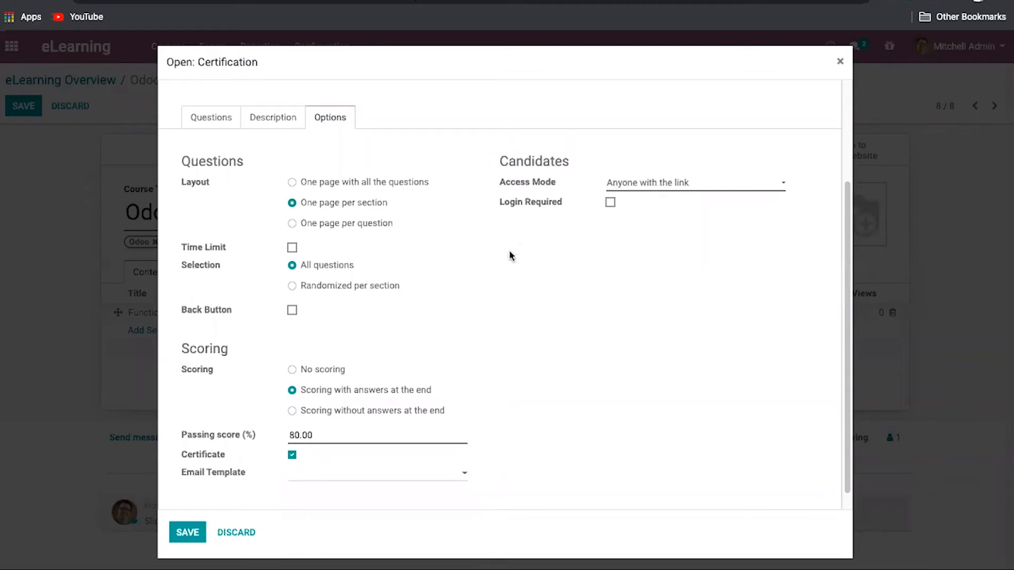
pyautogui.click(623, 185)
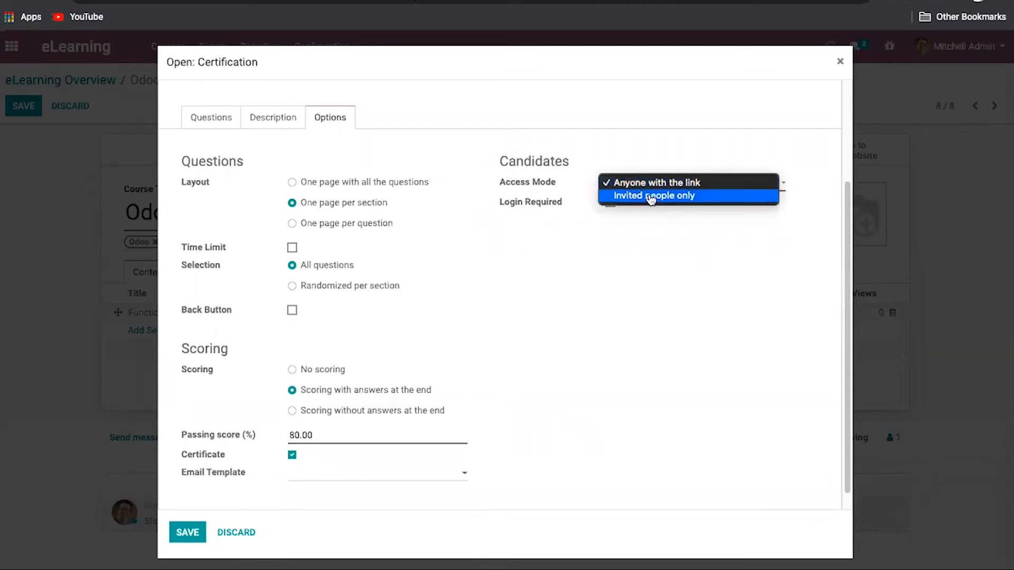
pyautogui.click(700, 151)
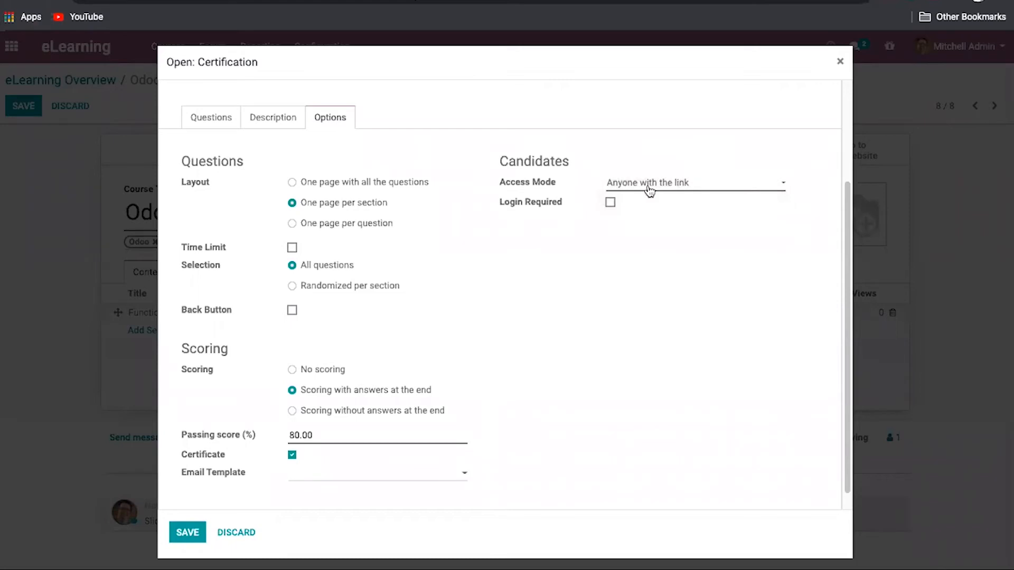
# Try the Login Required and Attempts Limit options for candidates, and turn both off again.
pyautogui.click(610, 203)
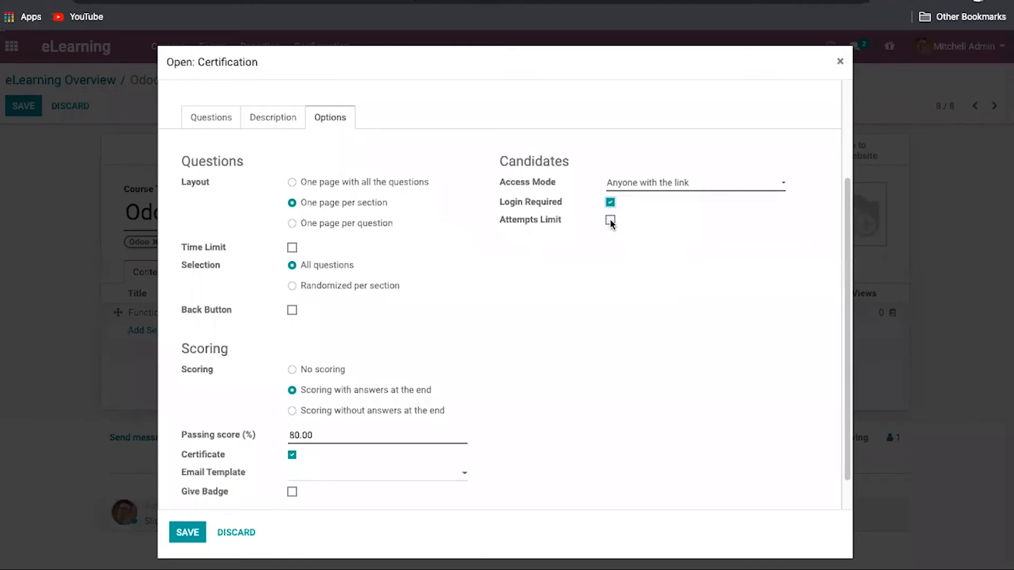
pyautogui.click(609, 218)
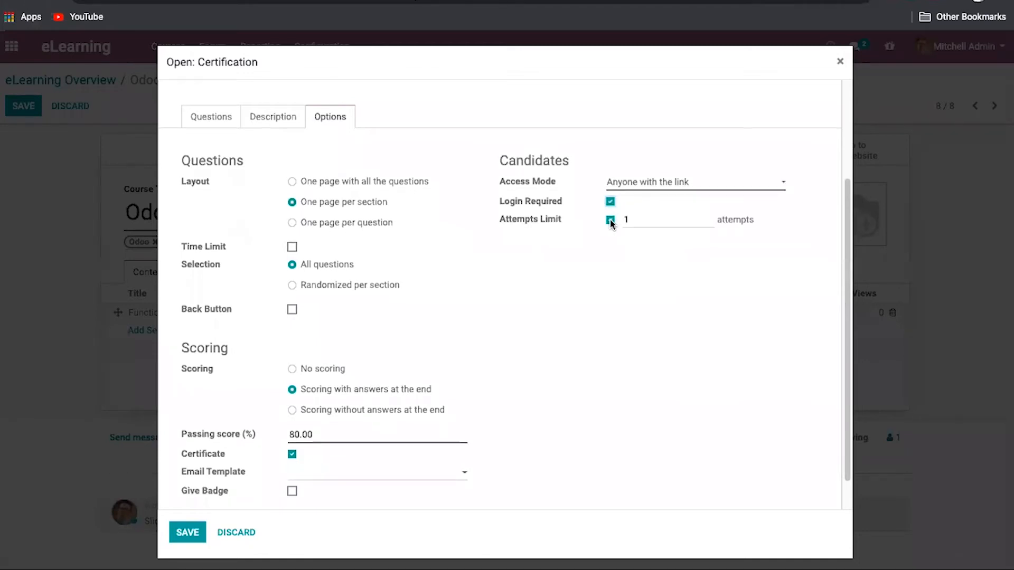
pyautogui.doubleClick(639, 217)
pyautogui.click(610, 220)
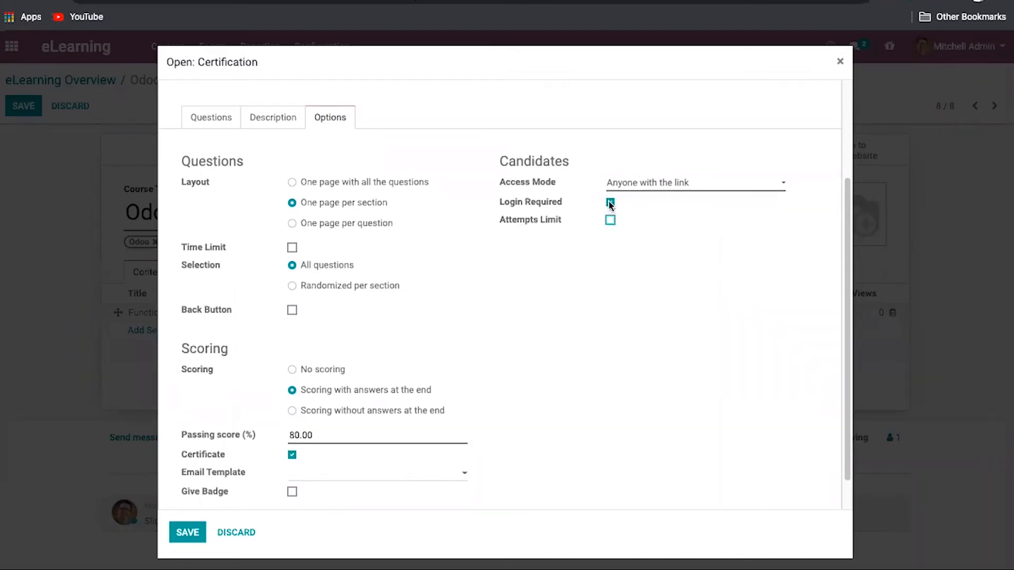
pyautogui.click(609, 202)
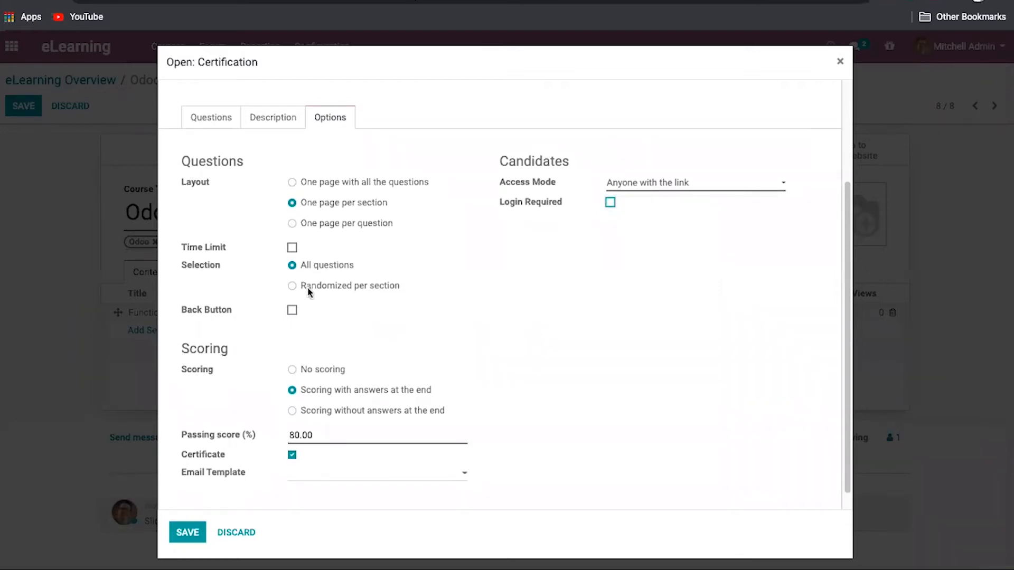
# Save the certification and reopen it from the content item.
pyautogui.click(192, 533)
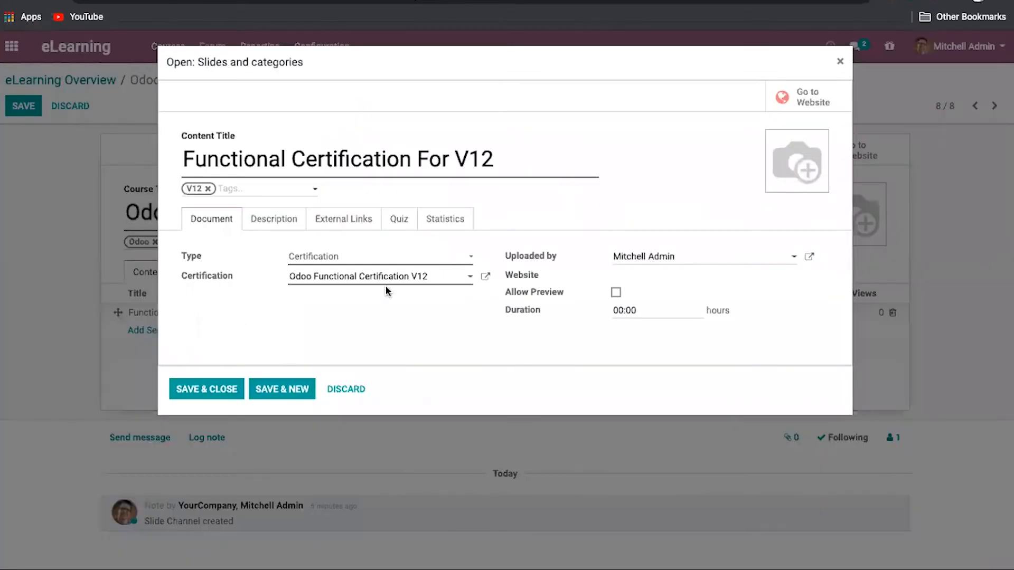
pyautogui.click(485, 276)
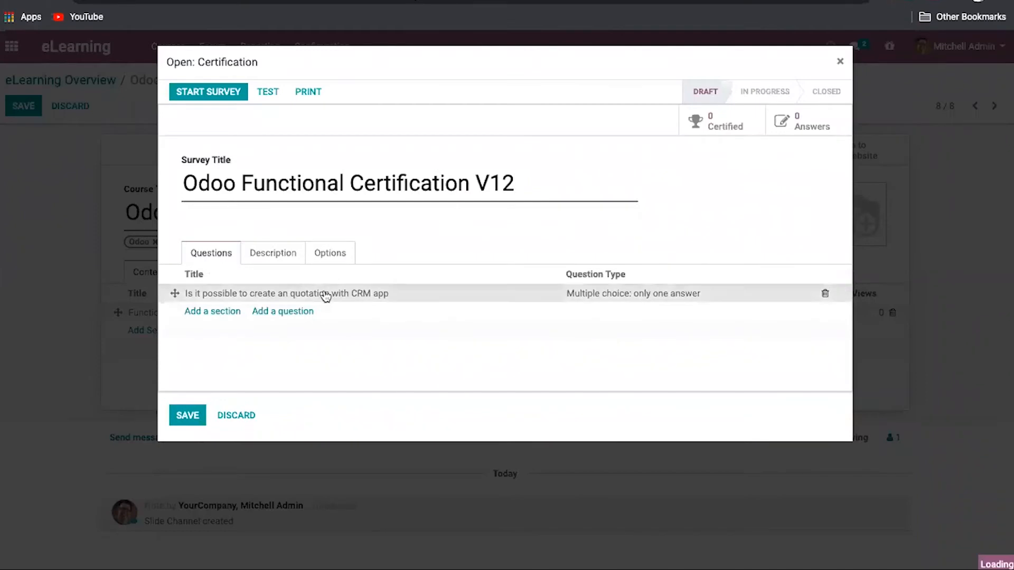
# Mark No as the correct answer to the CRM app quotation question and save it.
pyautogui.click(324, 294)
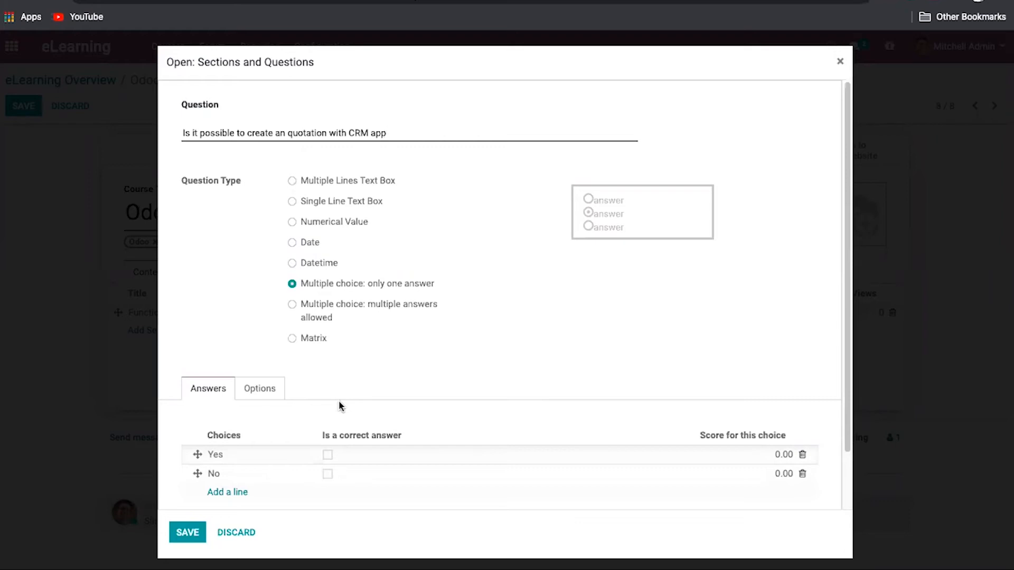
pyautogui.click(255, 472)
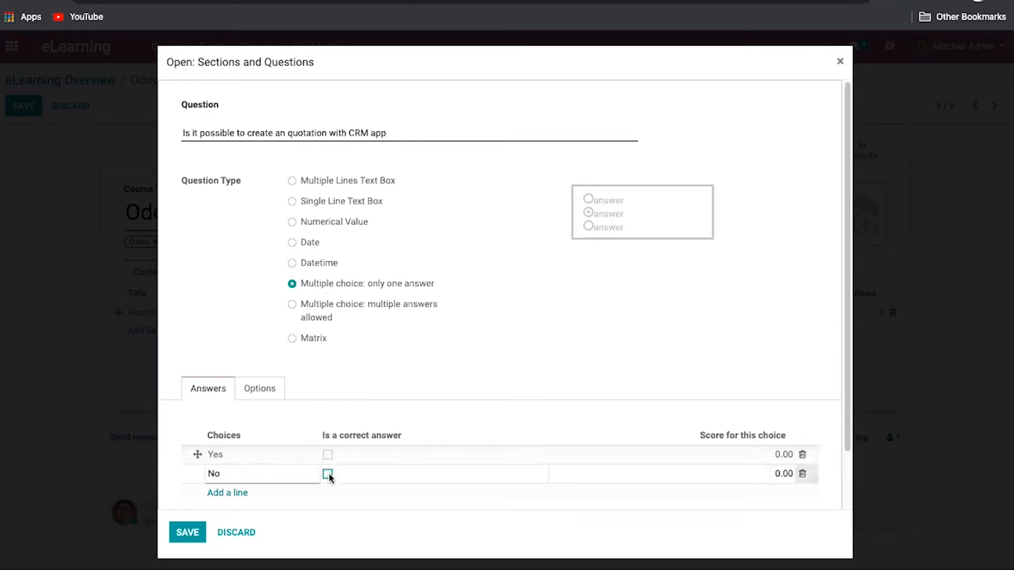
pyautogui.click(327, 474)
pyautogui.click(185, 533)
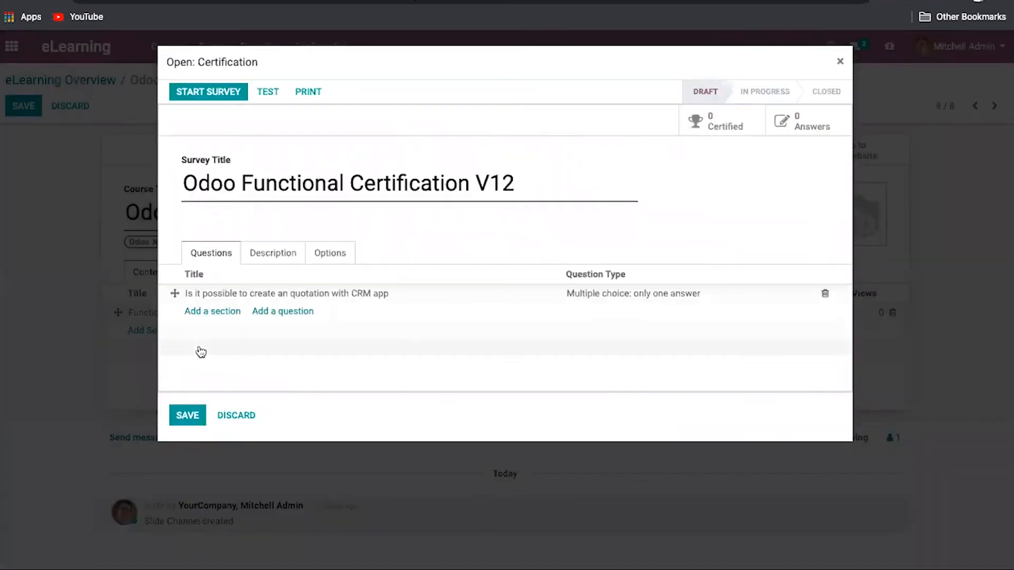
# Add the question "Which app is used to create an quotation" with the type Multiple choice: multiple answers allowed.
pyautogui.click(217, 314)
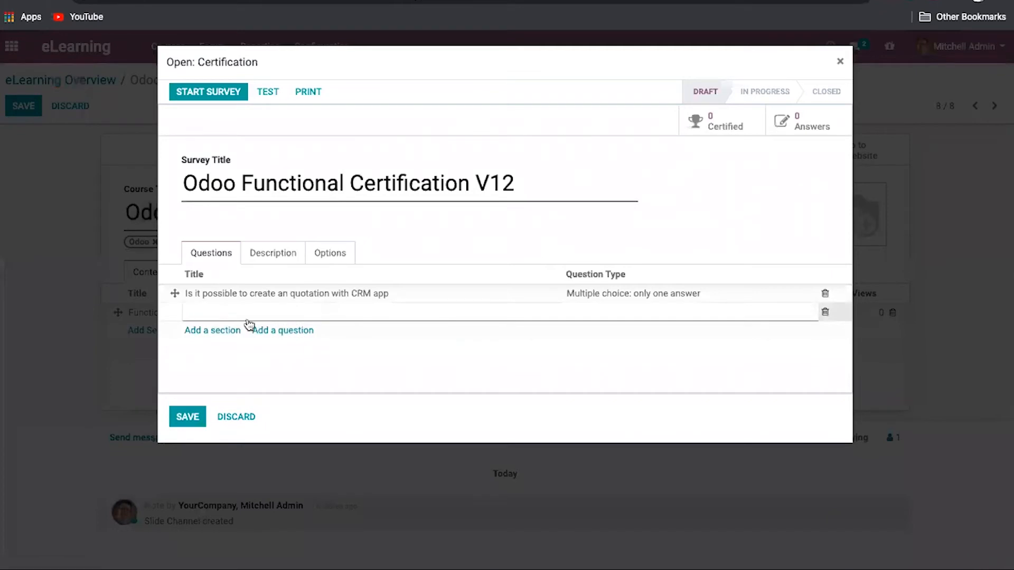
pyautogui.click(268, 332)
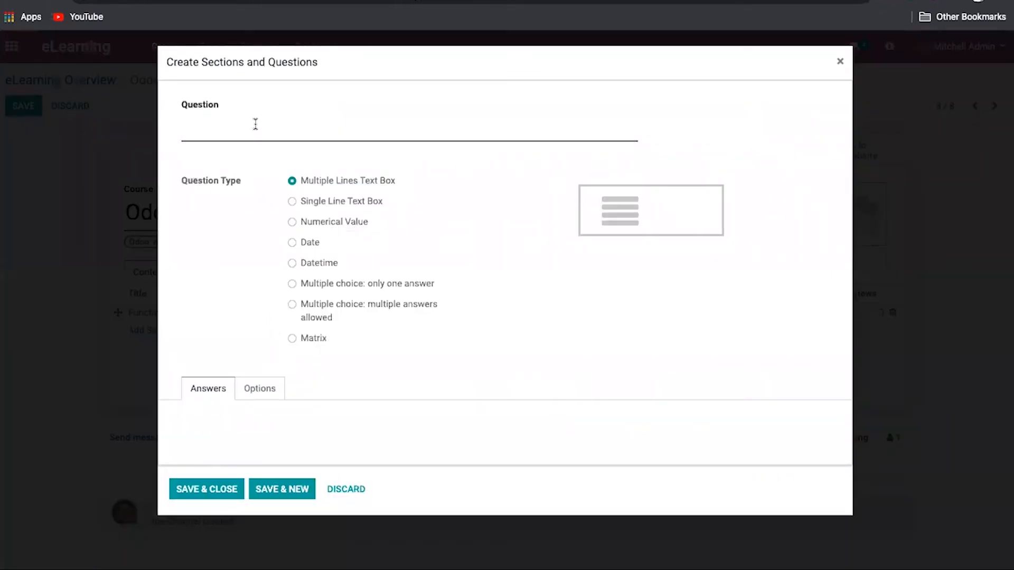
pyautogui.write('Which app is used t')
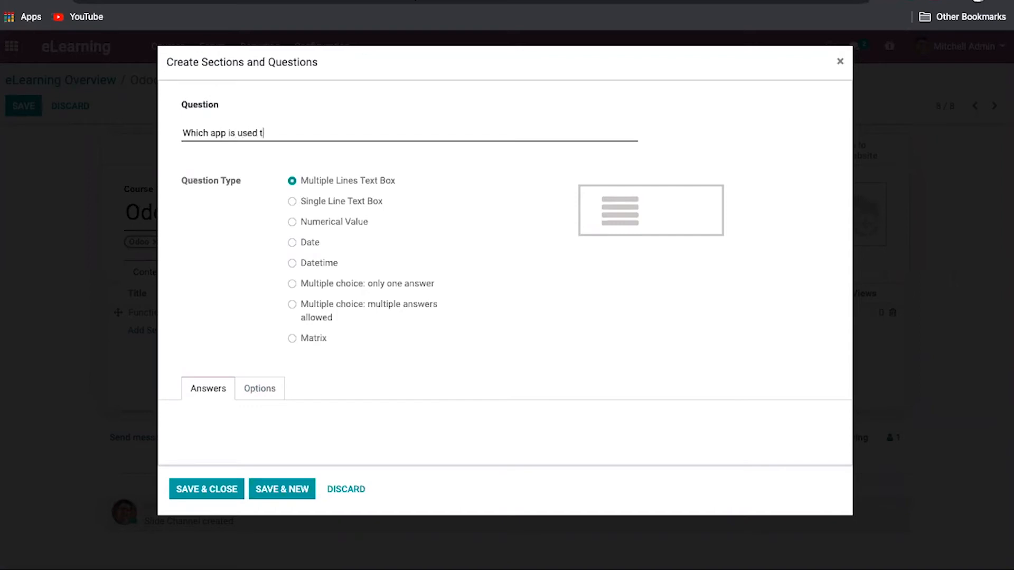
pyautogui.write('o create an quotation')
pyautogui.click(294, 309)
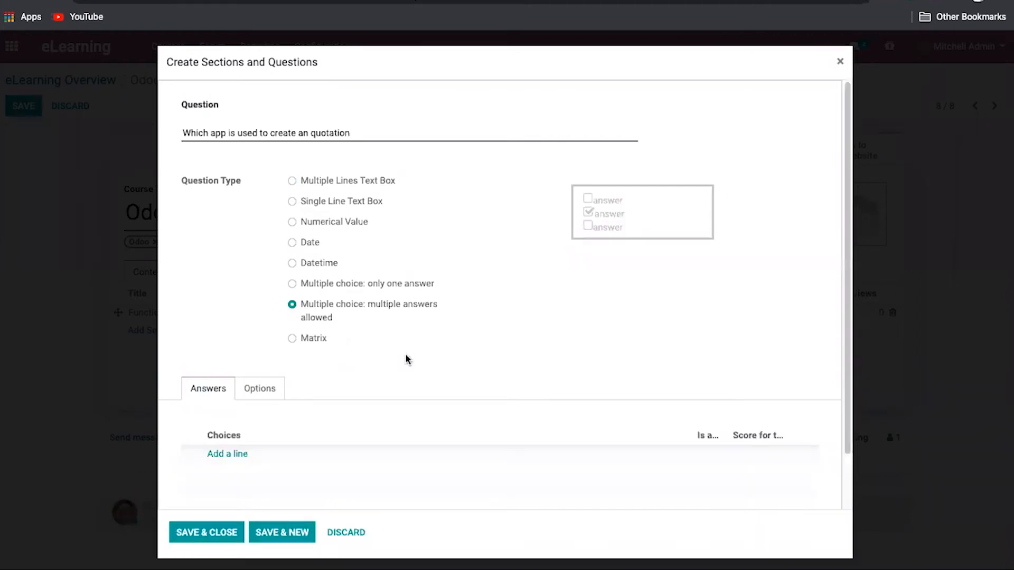
# Add the answer choices CRM, Sales, CRM & Sales and Sales Only to the question.
pyautogui.scroll(-1, 406, 359)
pyautogui.click(239, 428)
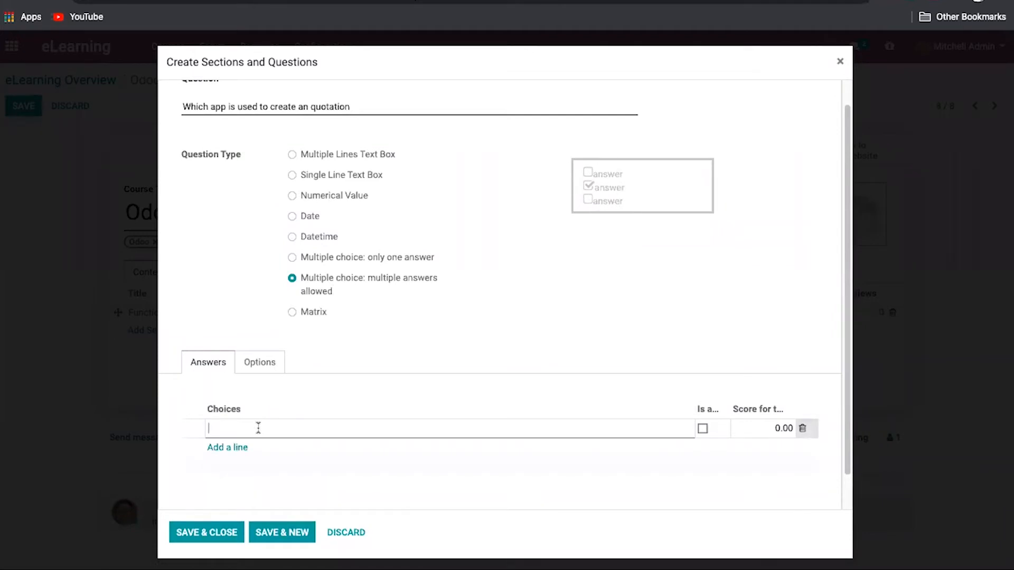
pyautogui.write('CRM')
pyautogui.click(234, 447)
pyautogui.write('Sales')
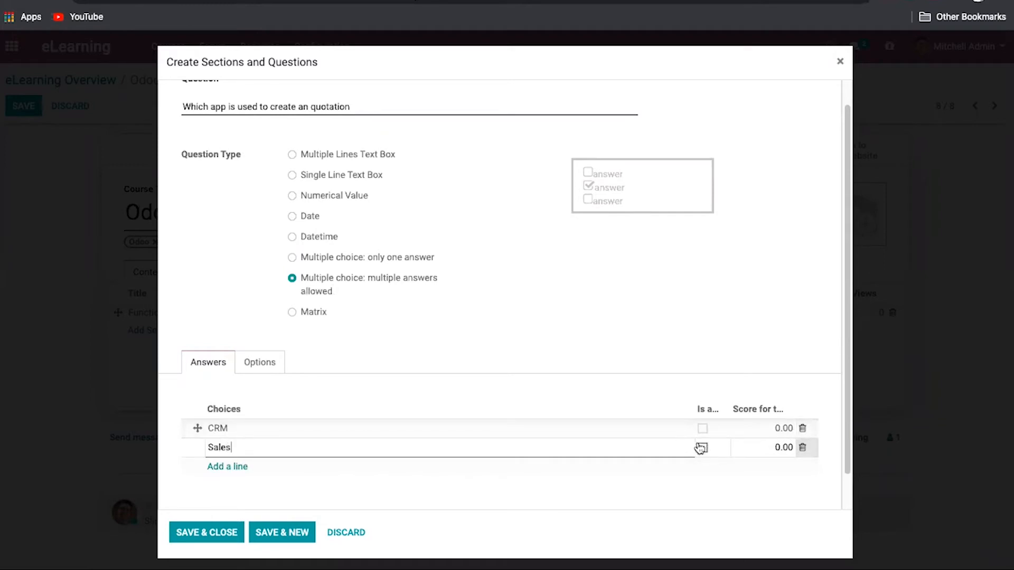
pyautogui.click(224, 467)
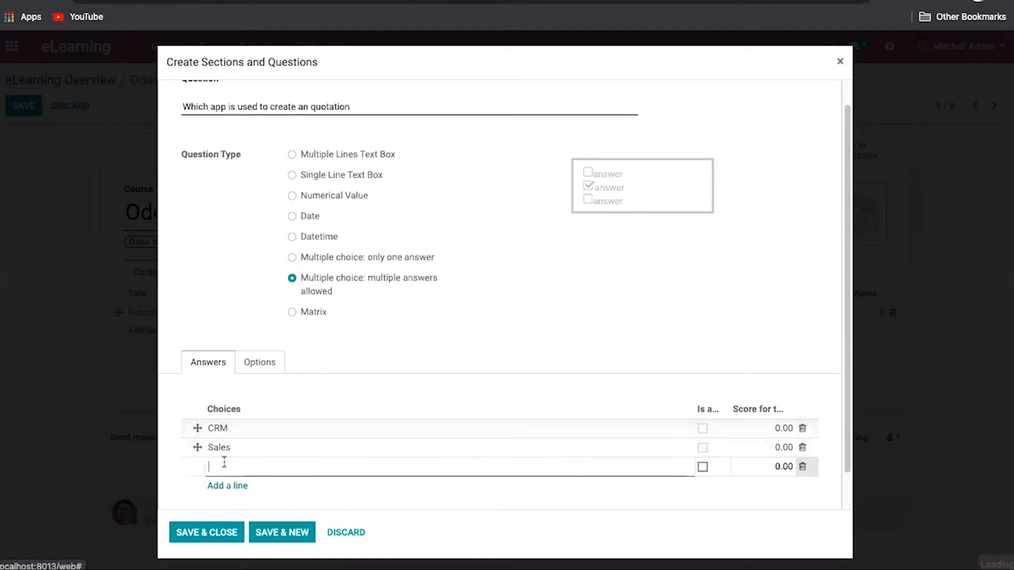
pyautogui.write('CRM')
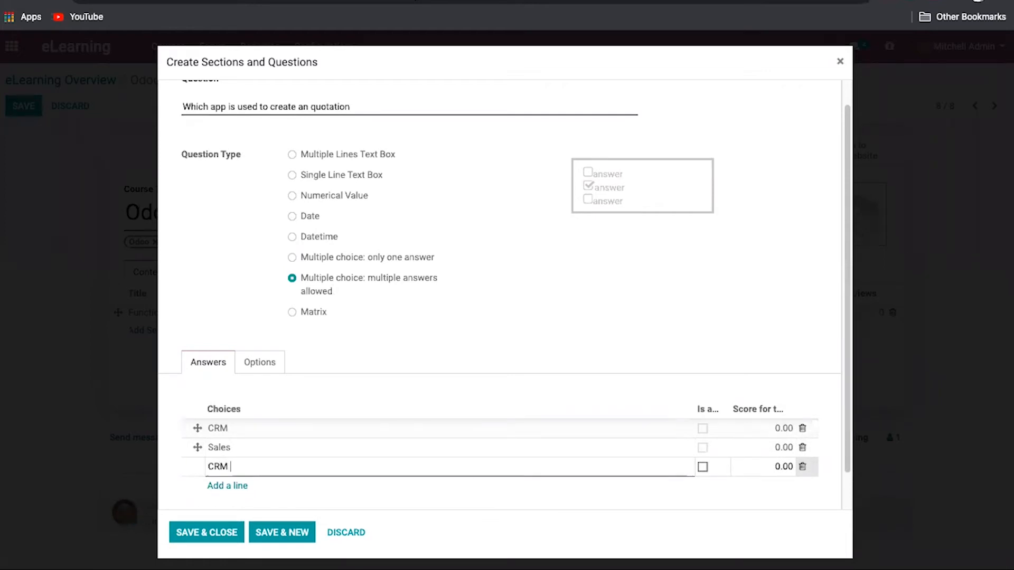
pyautogui.write(' & Sales')
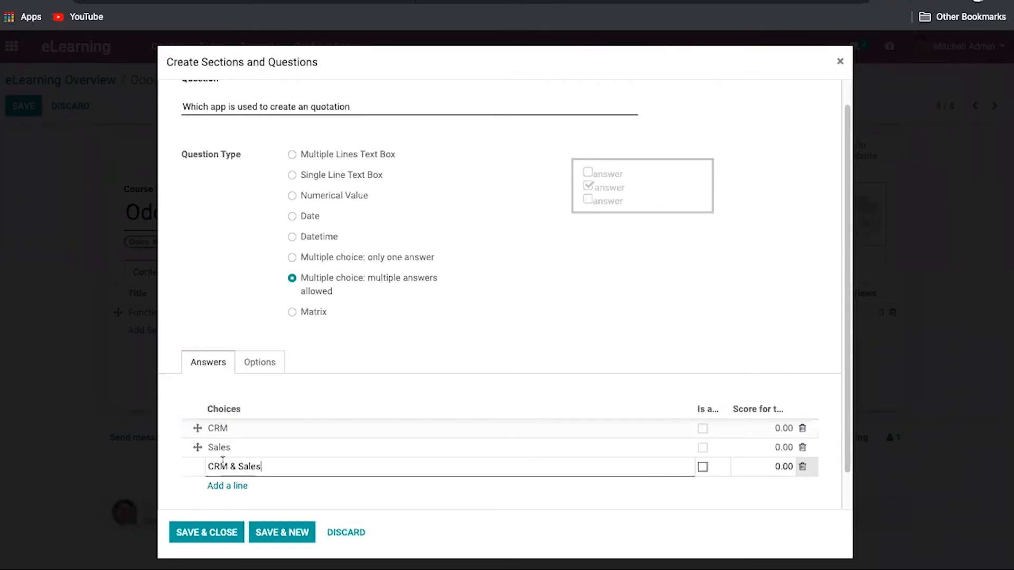
pyautogui.click(224, 492)
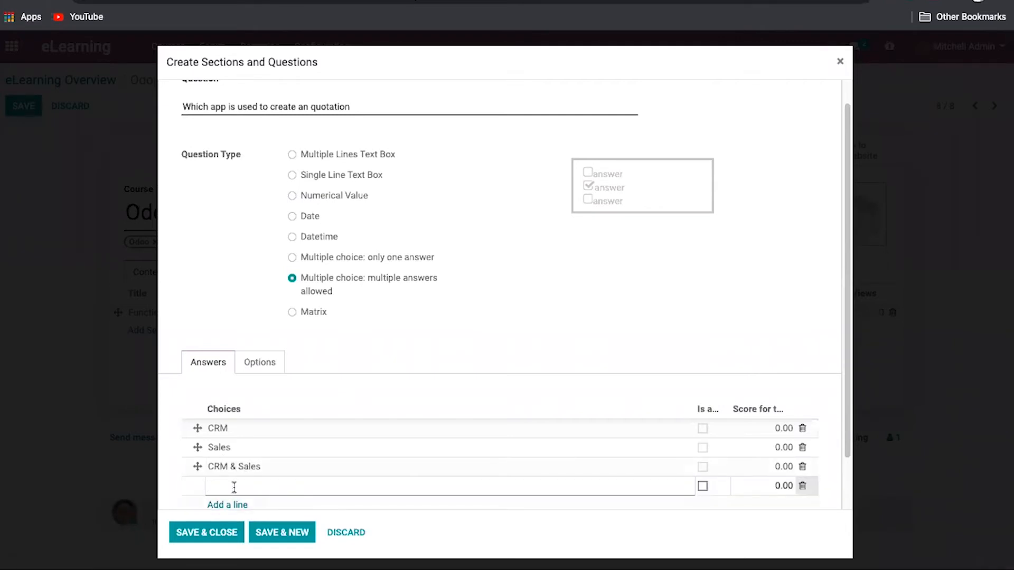
pyautogui.write('Sales Only')
pyautogui.click(553, 353)
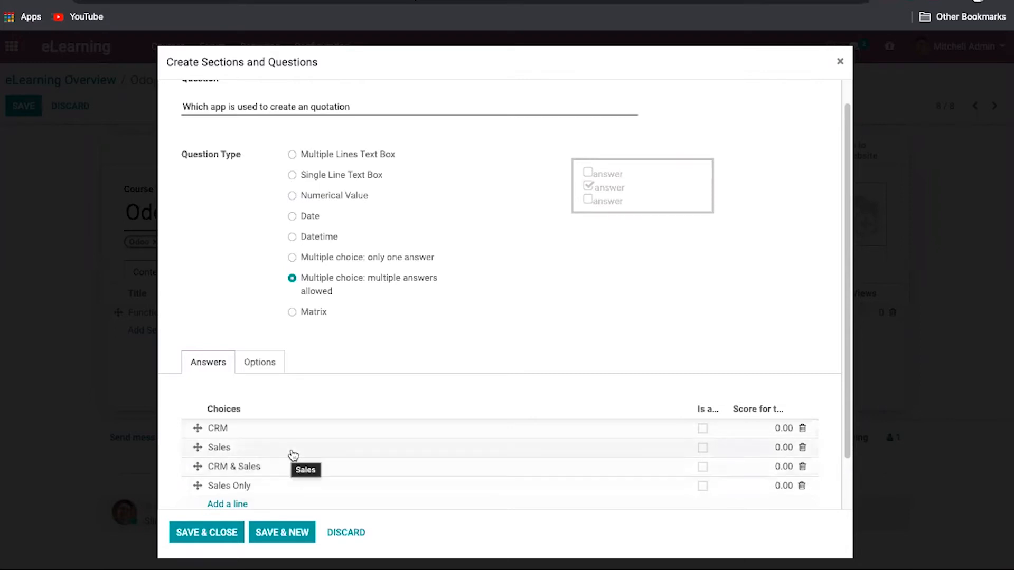
# Mark the Sales and Sales Only choices as correct answers.
pyautogui.click(703, 448)
pyautogui.click(702, 447)
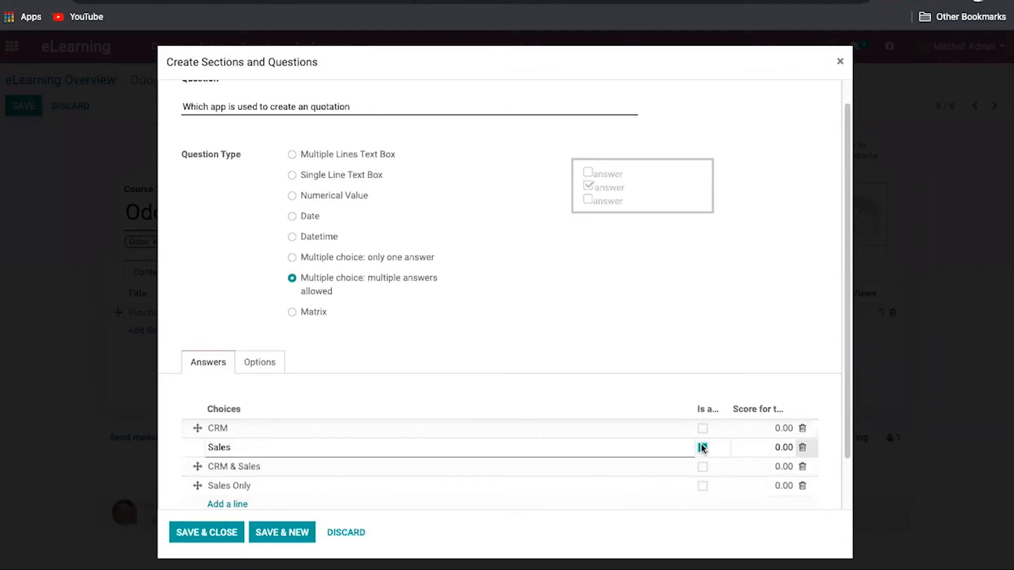
pyautogui.click(702, 485)
pyautogui.click(702, 485)
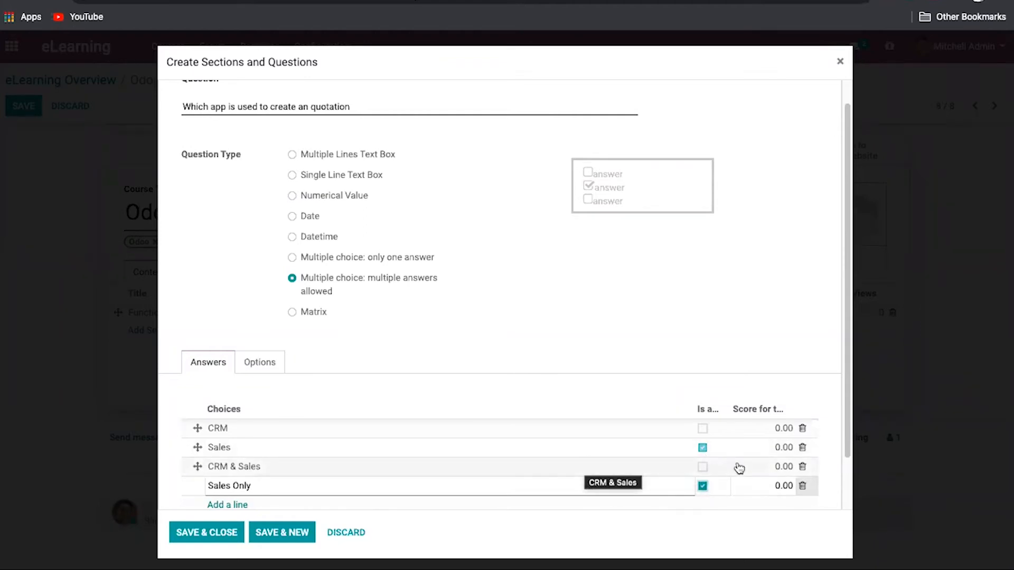
# Set the score to 10 for Sales and 9 for Sales Only, and save the question.
pyautogui.click(764, 446)
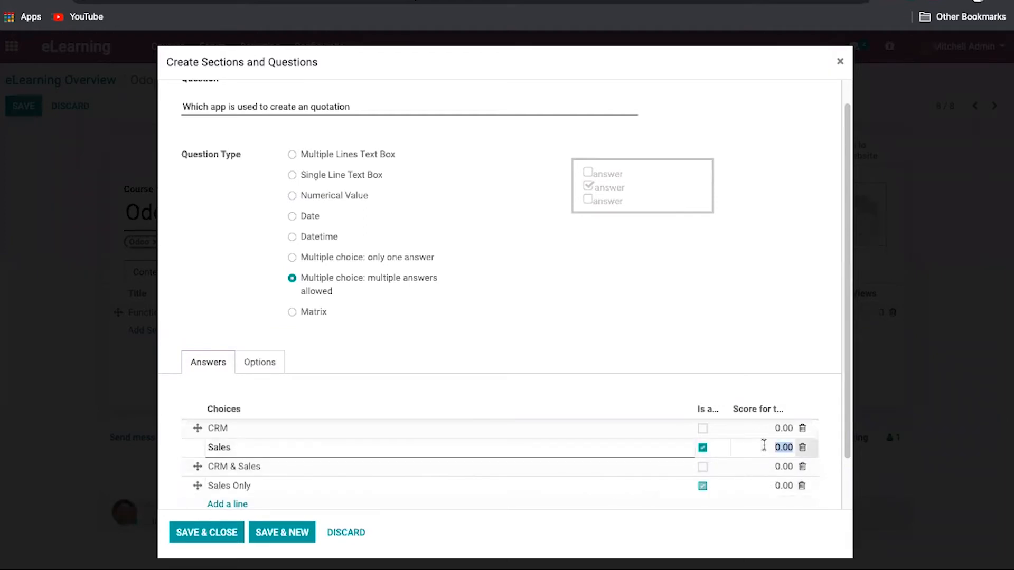
pyautogui.click(763, 446)
pyautogui.write('1')
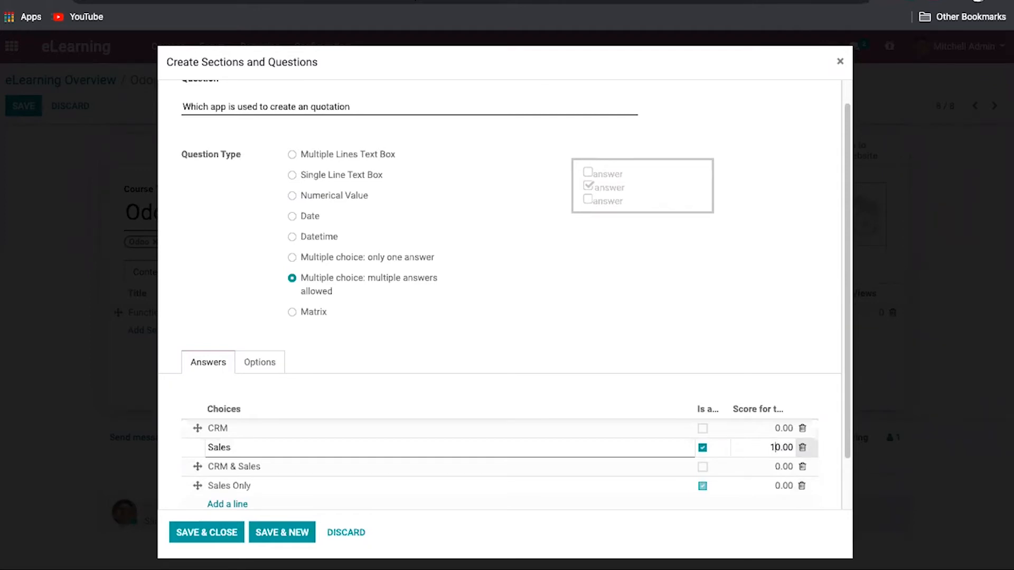
pyautogui.click(768, 486)
pyautogui.click(768, 485)
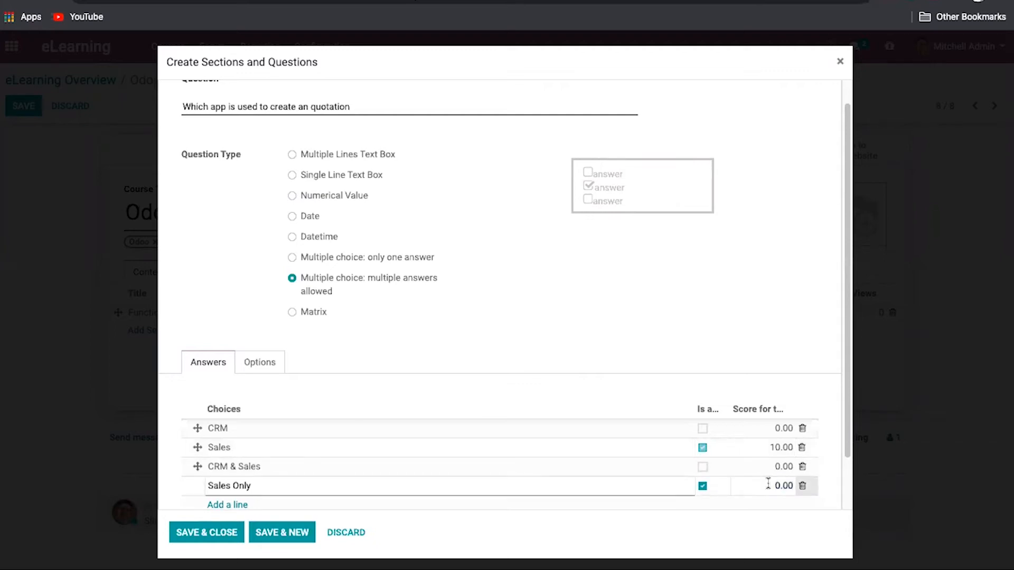
pyautogui.write('1')
pyautogui.press('BackSpace')
pyautogui.press('BackSpace')
pyautogui.write('9')
pyautogui.click(733, 318)
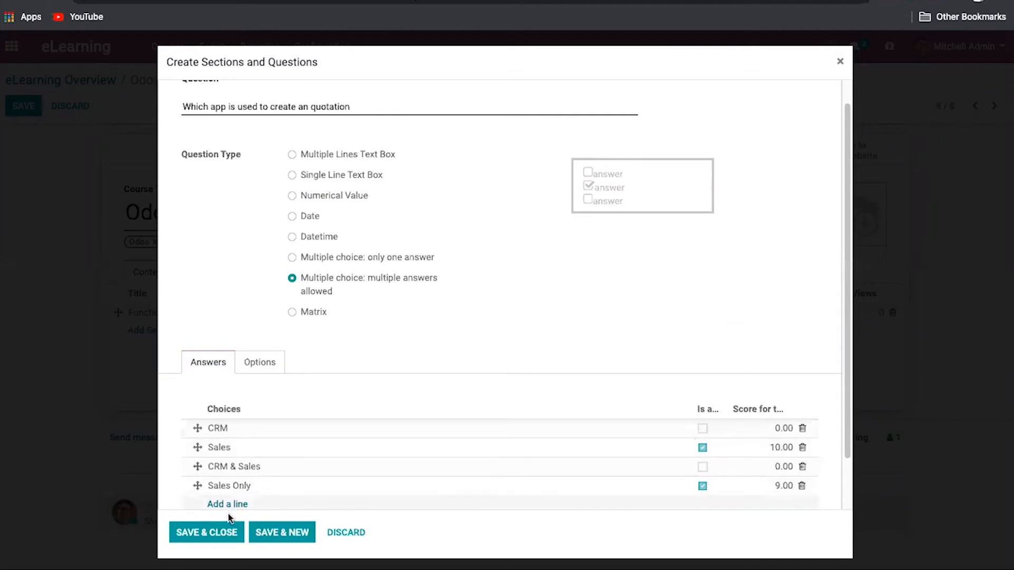
pyautogui.click(218, 534)
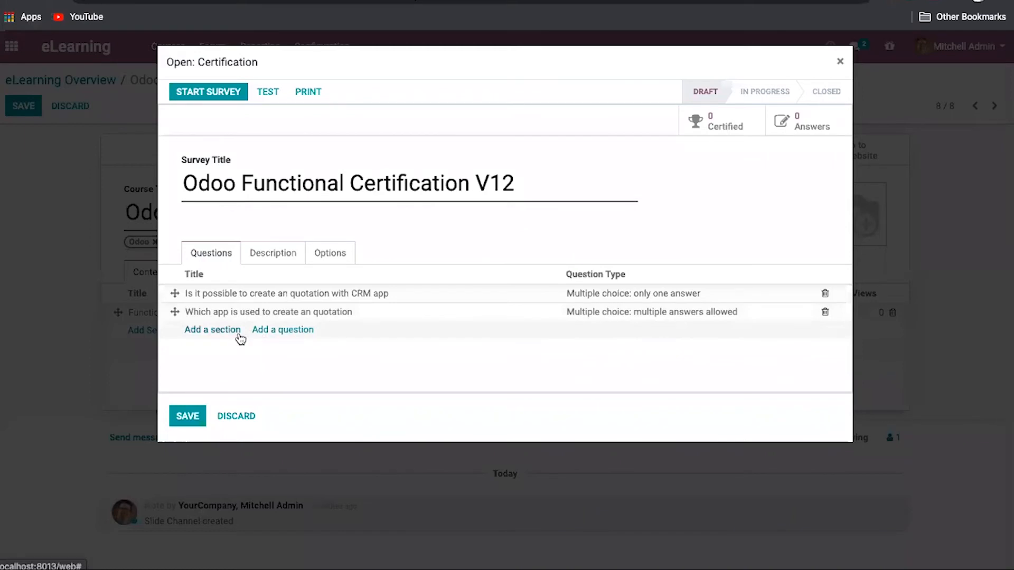
# Add CRM and Sales sections, placing CRM above the first question and Sales above the second.
pyautogui.click(214, 331)
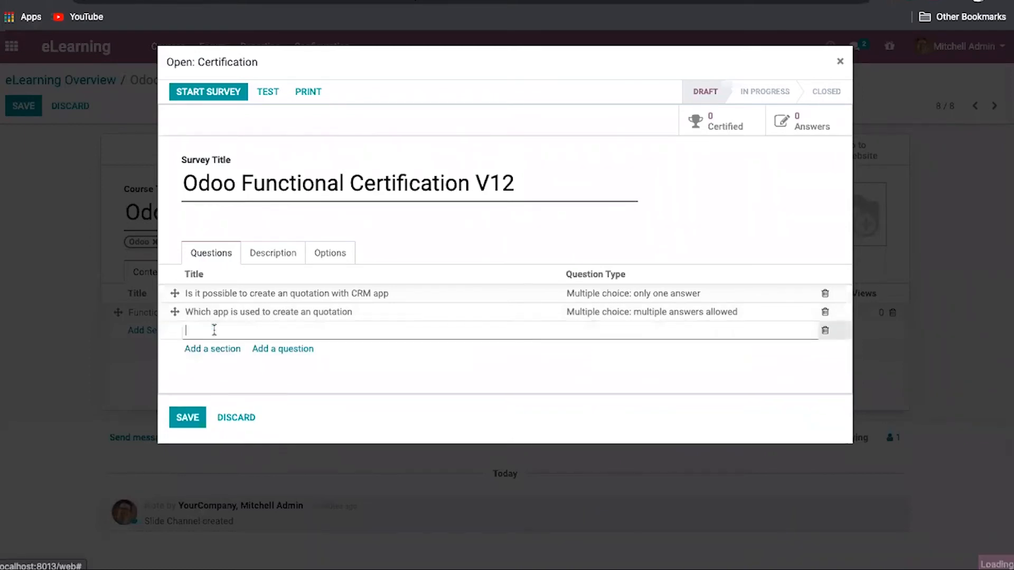
pyautogui.write('CR')
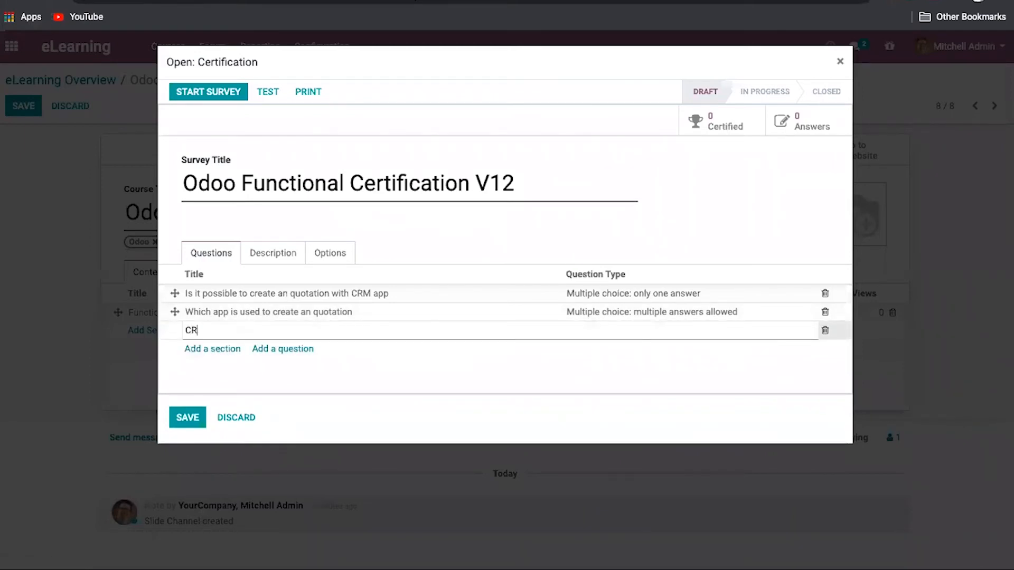
pyautogui.write('M')
pyautogui.click(222, 348)
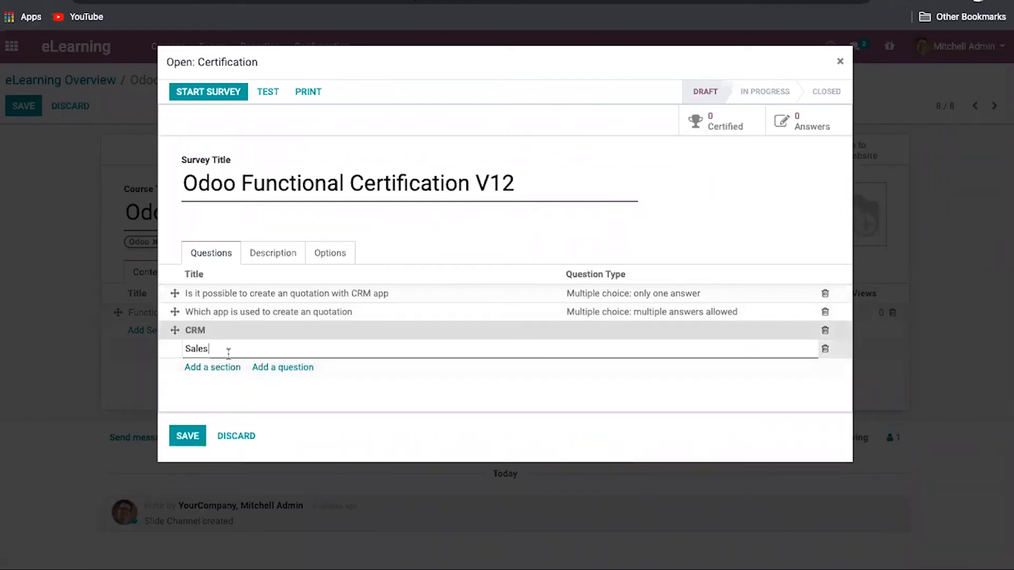
pyautogui.click(251, 387)
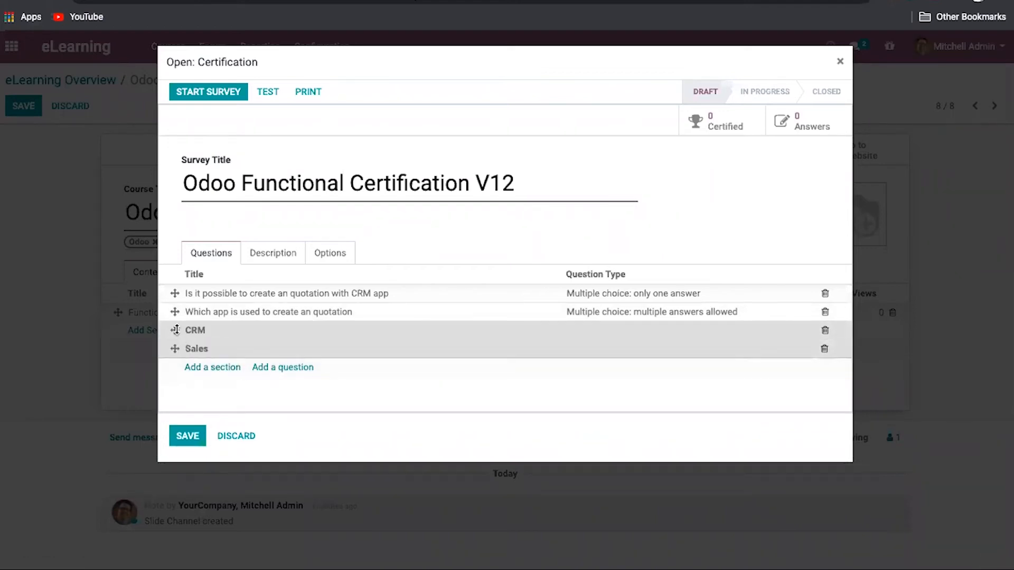
pyautogui.moveTo(177, 329); pyautogui.dragTo(173, 293)
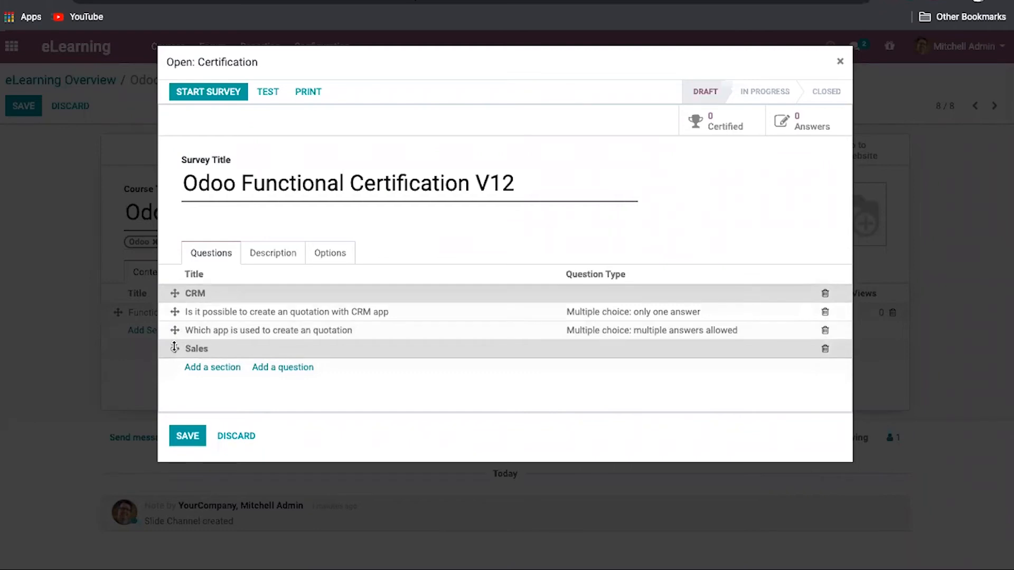
pyautogui.moveTo(174, 347); pyautogui.dragTo(175, 331)
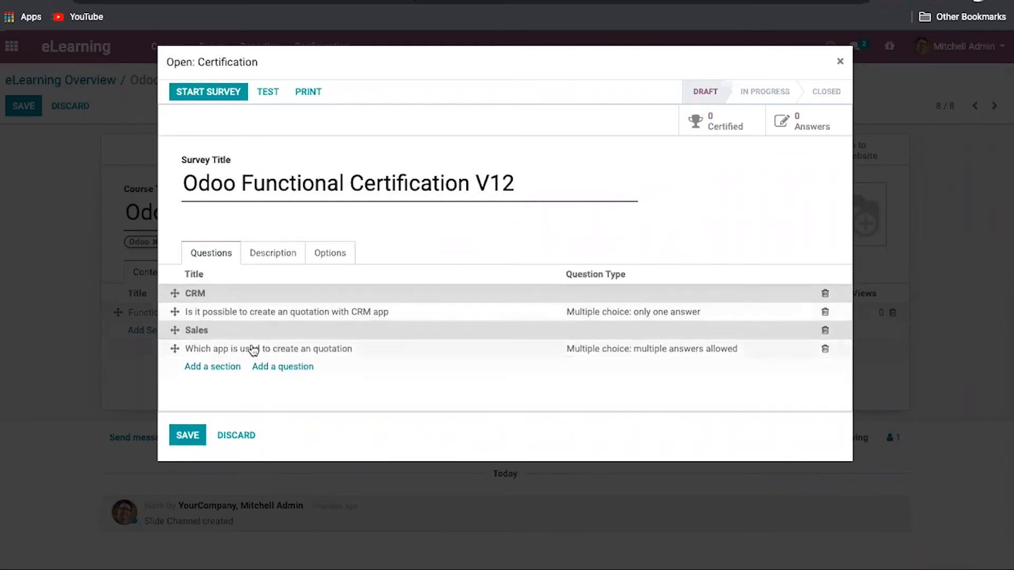
# Add the question "Can you use Sales module to create a invoice?" with the type Multiple choice: only one answer.
pyautogui.click(231, 368)
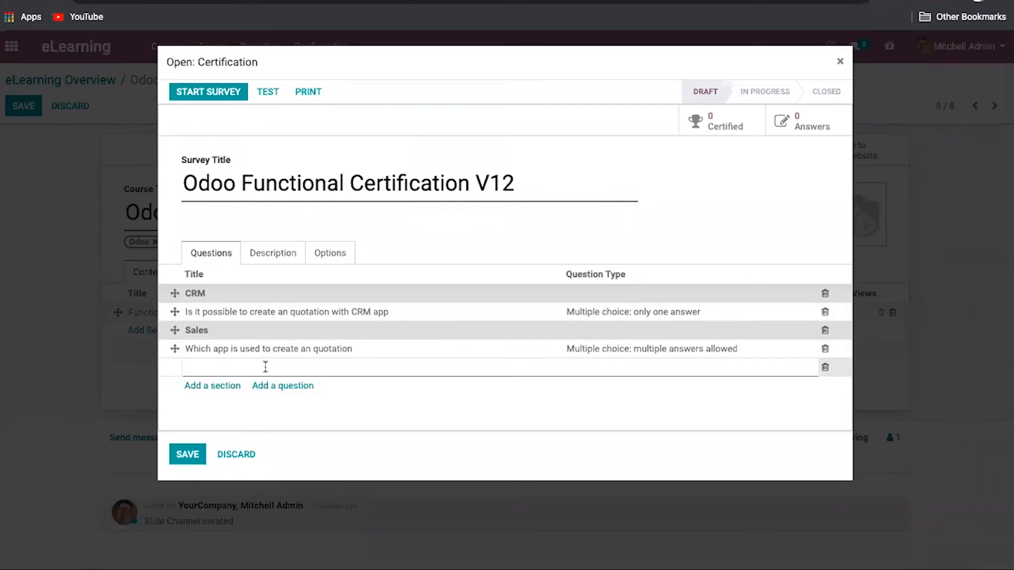
pyautogui.click(280, 390)
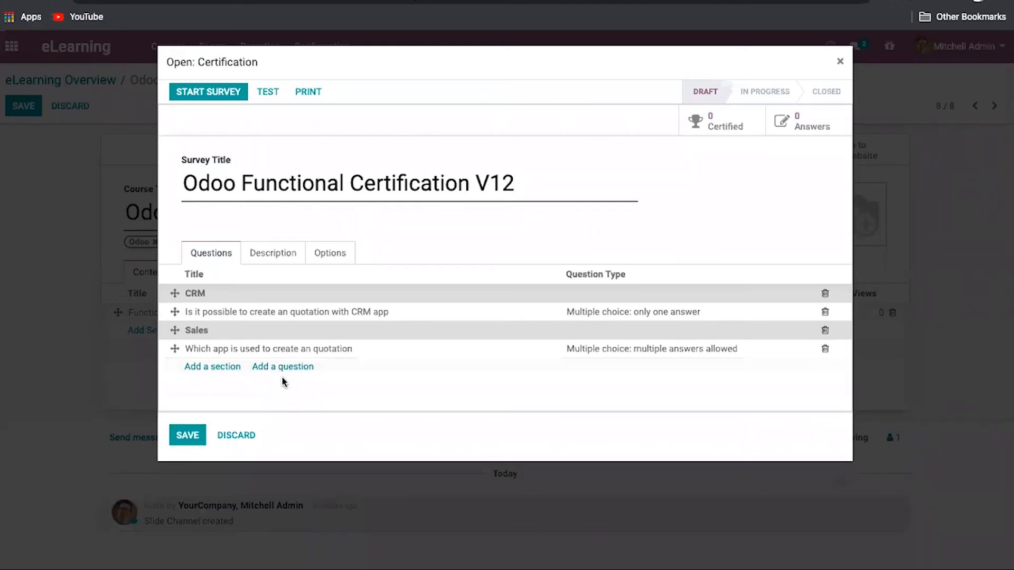
pyautogui.click(290, 370)
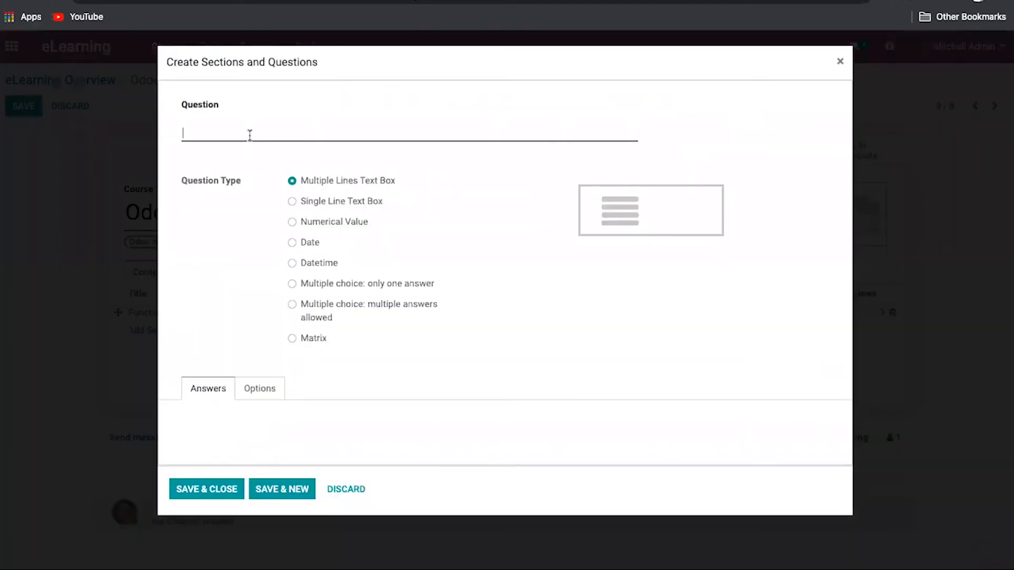
pyautogui.write('Wh')
pyautogui.write('an')
pyautogui.write('you use Sales ')
pyautogui.write('mod')
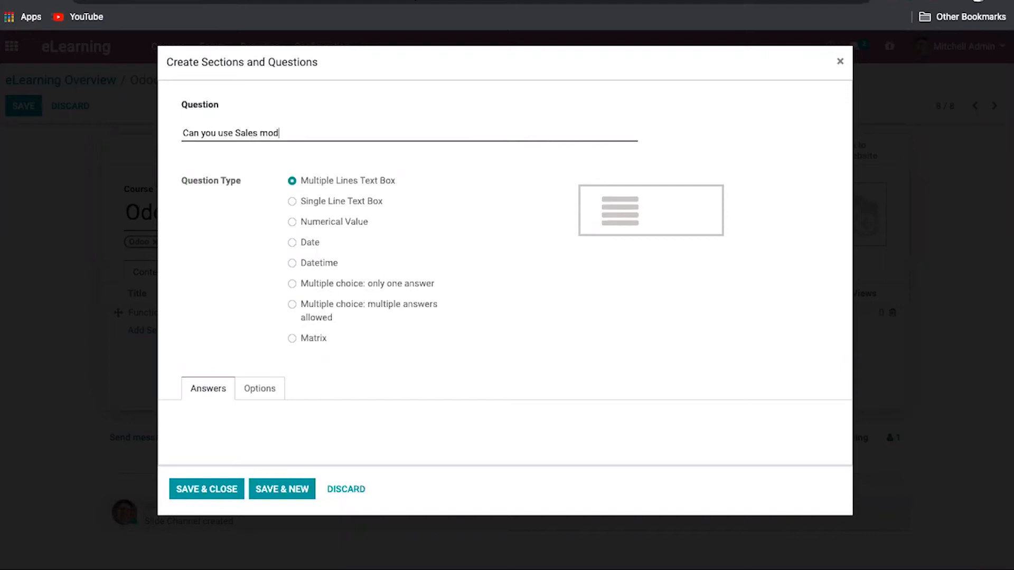
pyautogui.write('ule to create a invoice?')
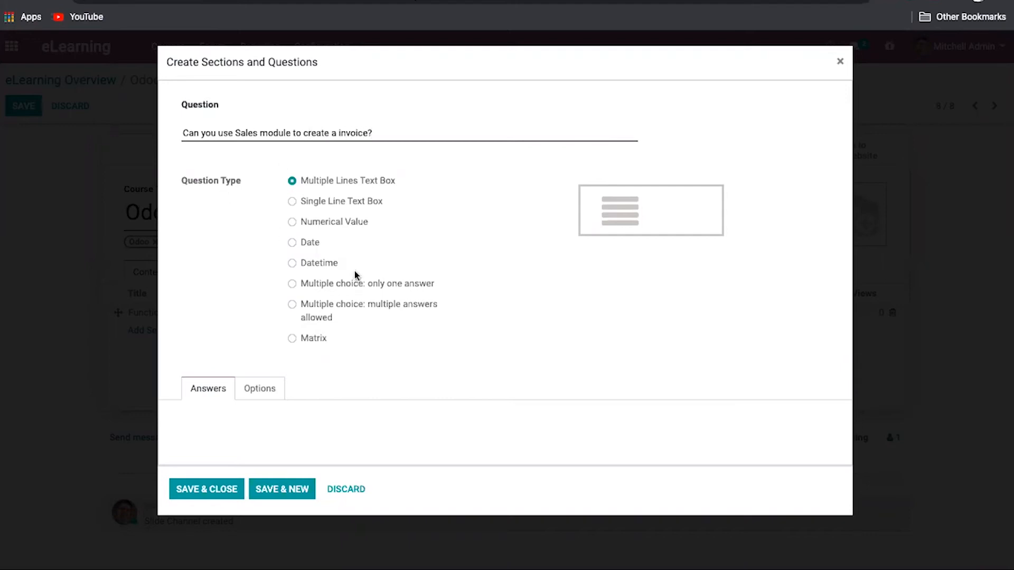
pyautogui.click(293, 285)
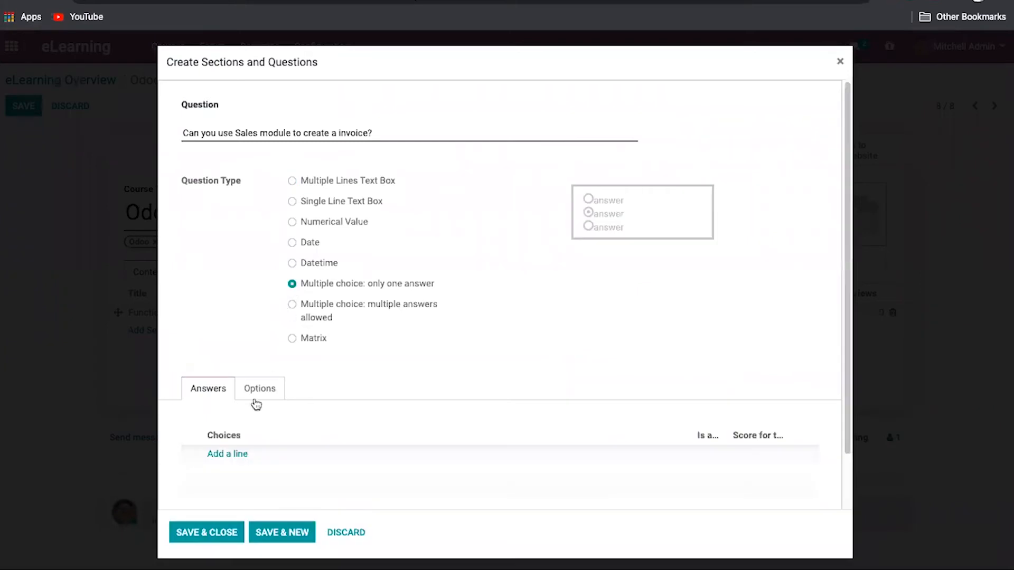
# Add the answer choices Yes, with a score of -10, and No to the invoice question.
pyautogui.click(228, 452)
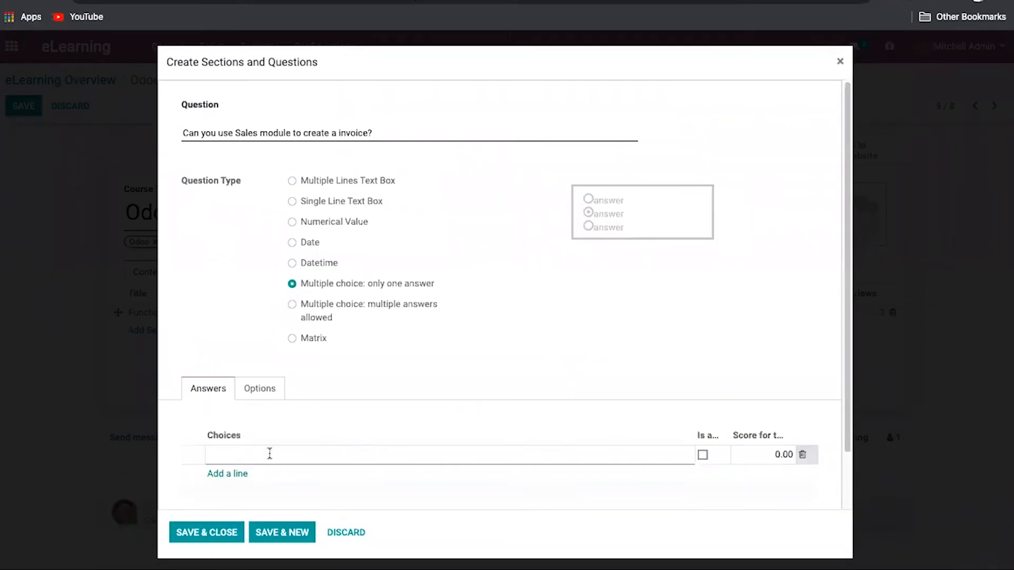
pyautogui.write('Yes')
pyautogui.click(756, 455)
pyautogui.click(757, 456)
pyautogui.click(225, 474)
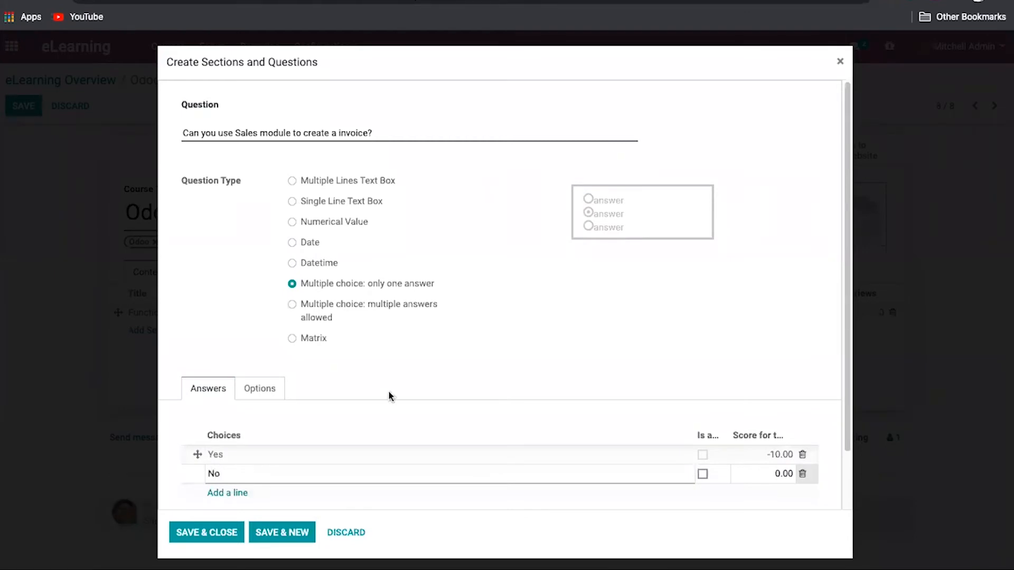
# Mark No as the correct answer with a score of 20, and save the invoice question.
pyautogui.click(703, 474)
pyautogui.click(761, 469)
pyautogui.write('20')
pyautogui.click(738, 304)
pyautogui.click(226, 540)
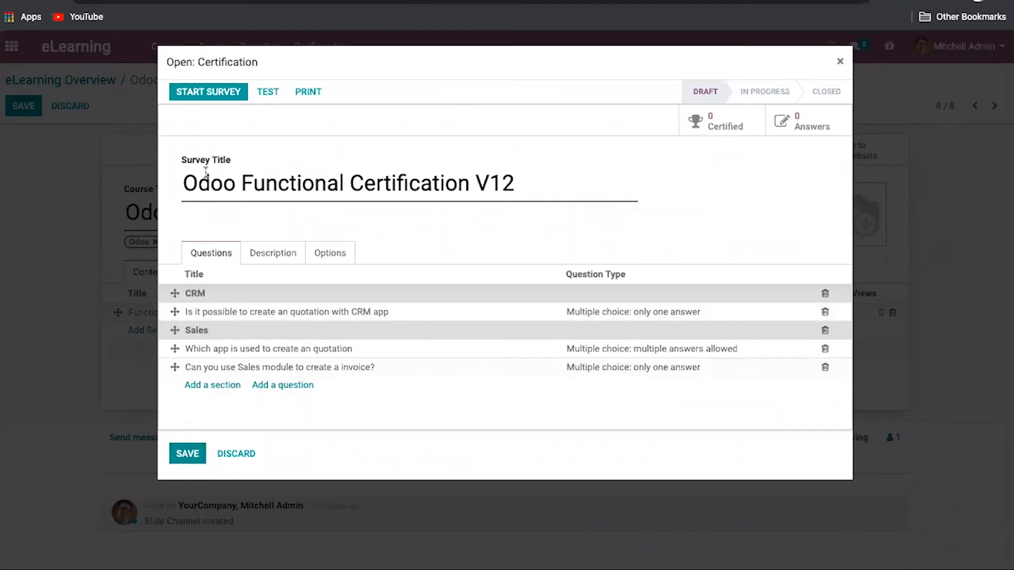
# Start the Odoo Functional Certification V12 survey, launch its test run and begin the certification.
pyautogui.click(211, 93)
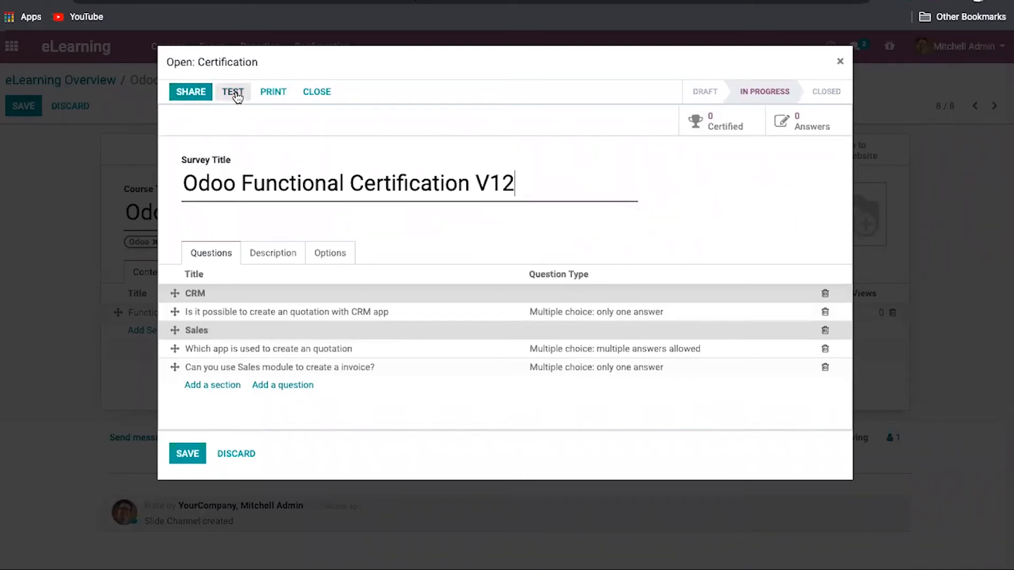
pyautogui.click(238, 92)
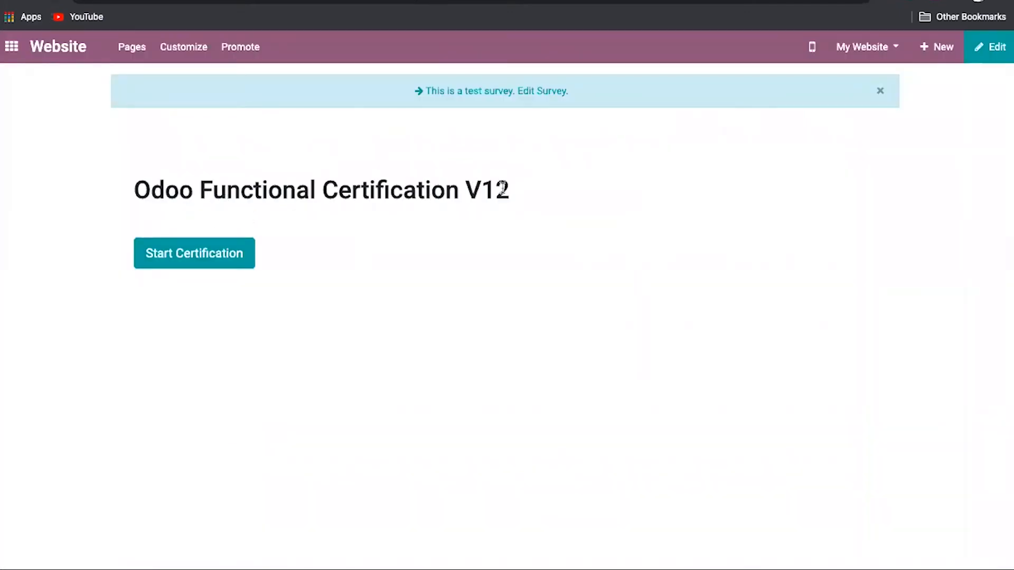
pyautogui.click(210, 260)
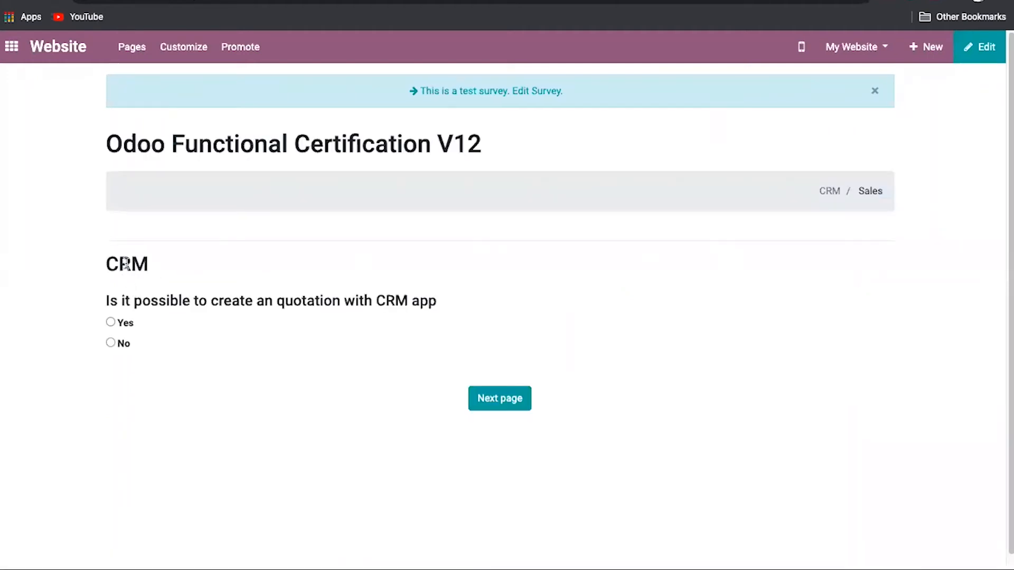
# Go through the CRM page, answer Sales Only and Yes to the Sales questions, and submit the test survey.
pyautogui.doubleClick(126, 264)
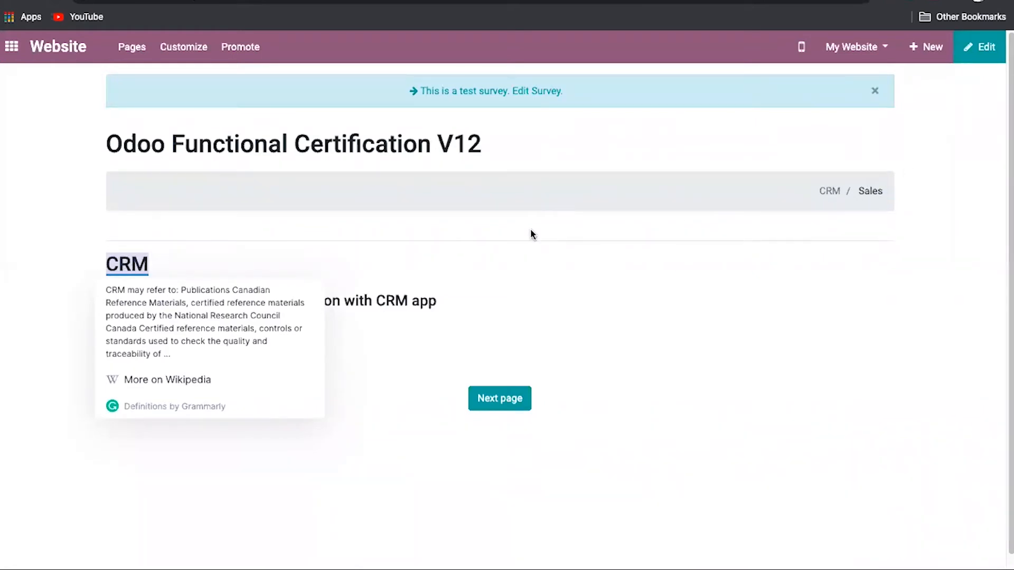
pyautogui.click(170, 270)
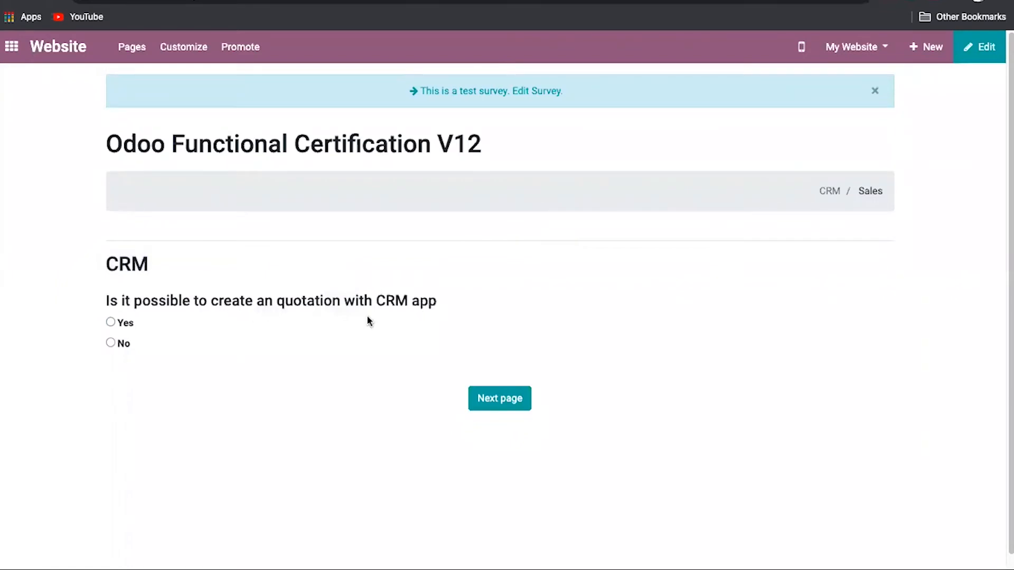
pyautogui.click(490, 402)
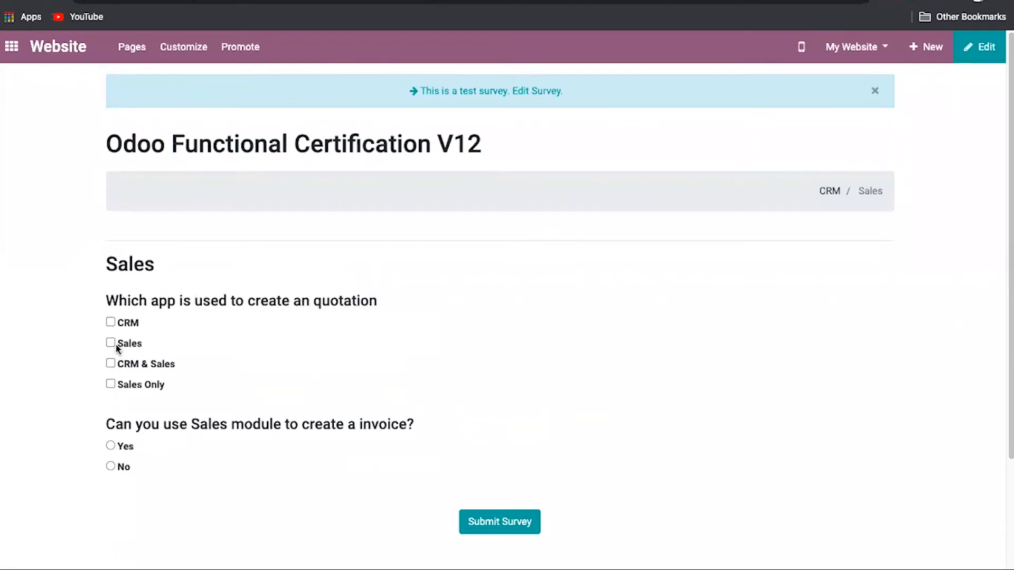
pyautogui.click(110, 385)
pyautogui.click(111, 446)
pyautogui.click(520, 528)
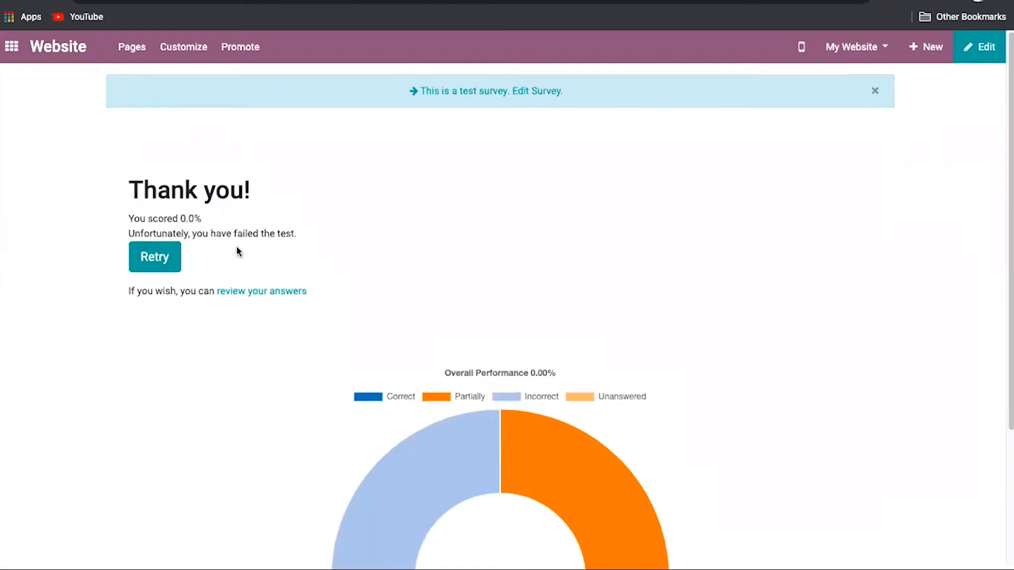
# Examine the test score and overall performance chart, dismiss the test survey notice, and return to the Odoo Certification Course form.
pyautogui.scroll(-4, 236, 246)
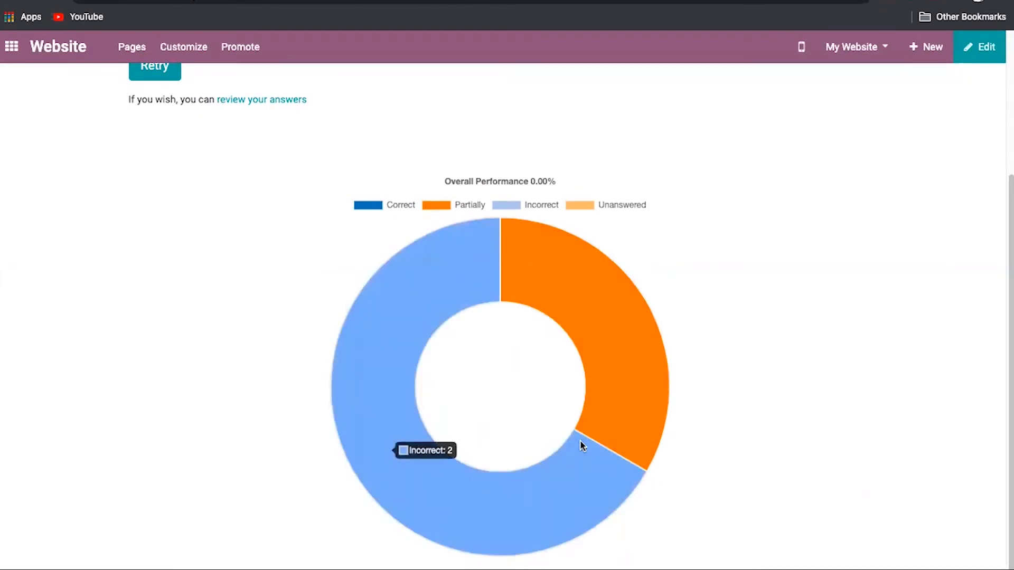
pyautogui.scroll(4, 485, 334)
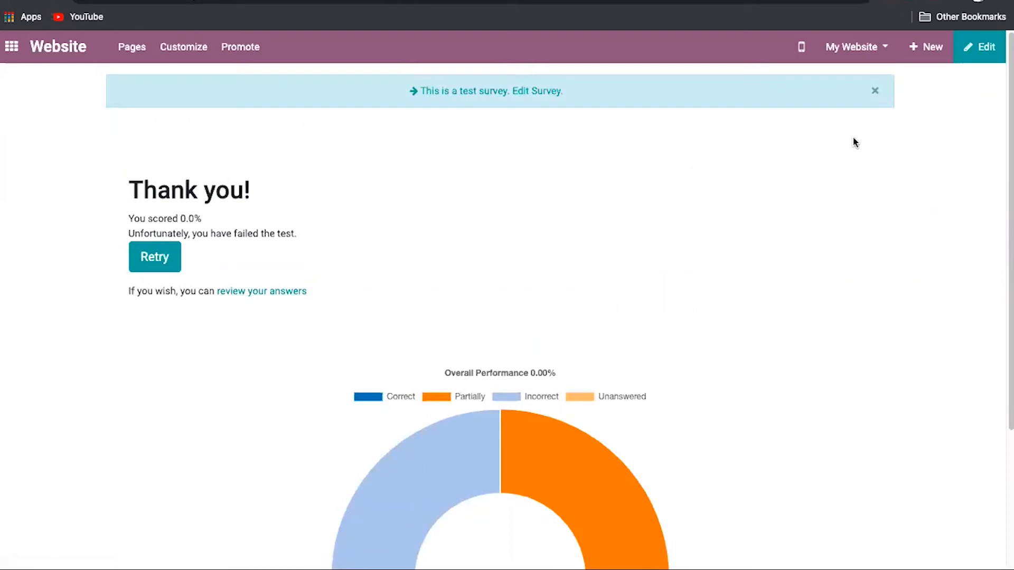
pyautogui.click(877, 93)
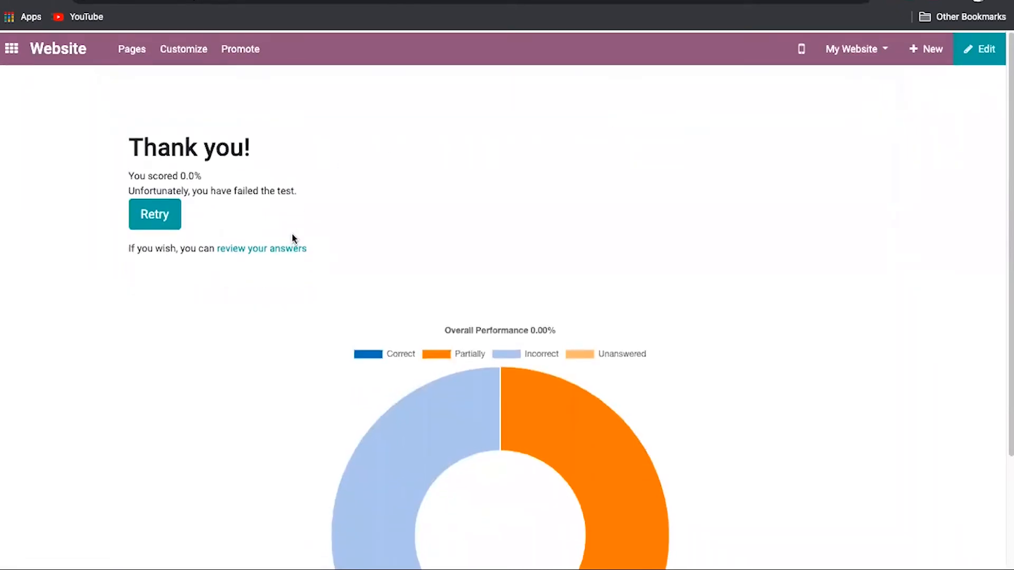
pyautogui.hscroll(-5, 293, 233)
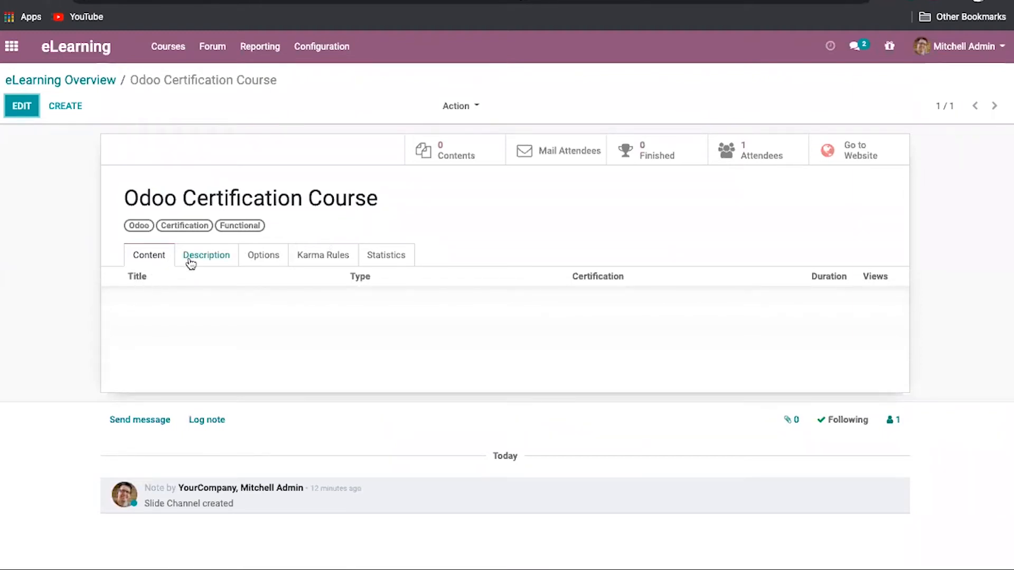
# Put the course in edit mode and examine the blank entries for adding a section, content and a certification.
pyautogui.click(29, 112)
pyautogui.click(149, 309)
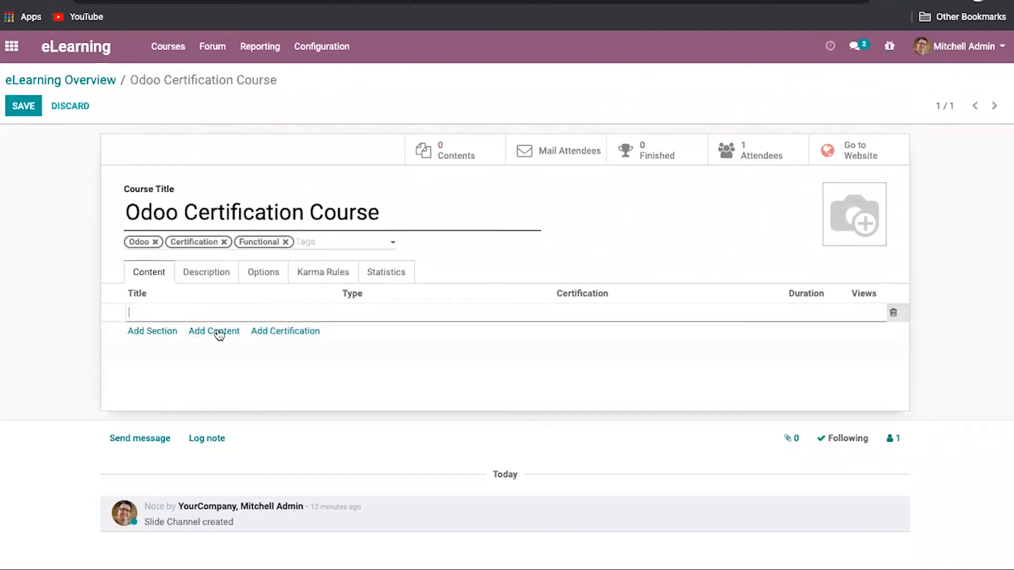
pyautogui.click(263, 330)
pyautogui.click(285, 310)
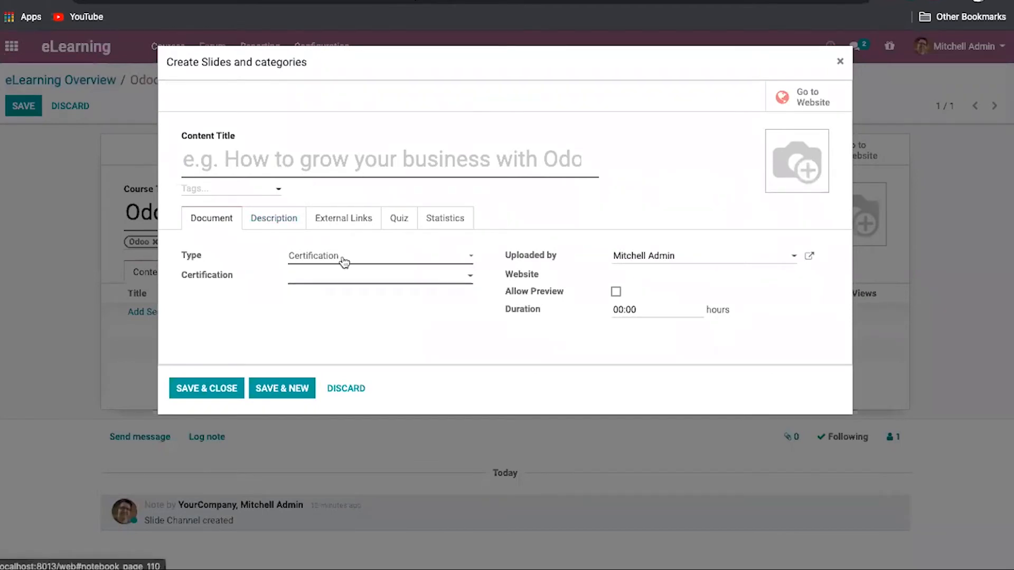
pyautogui.click(287, 221)
pyautogui.click(227, 223)
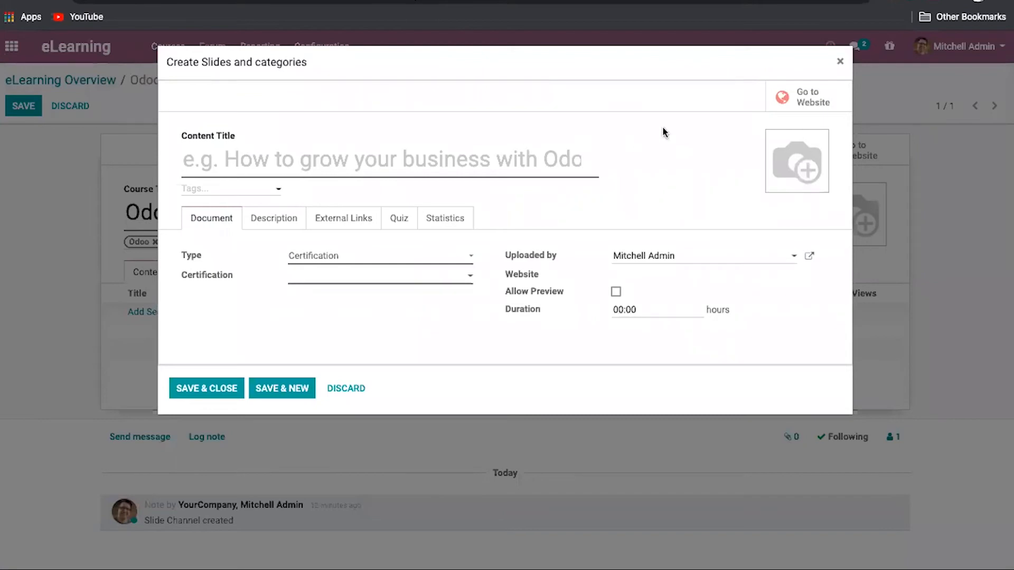
pyautogui.click(840, 62)
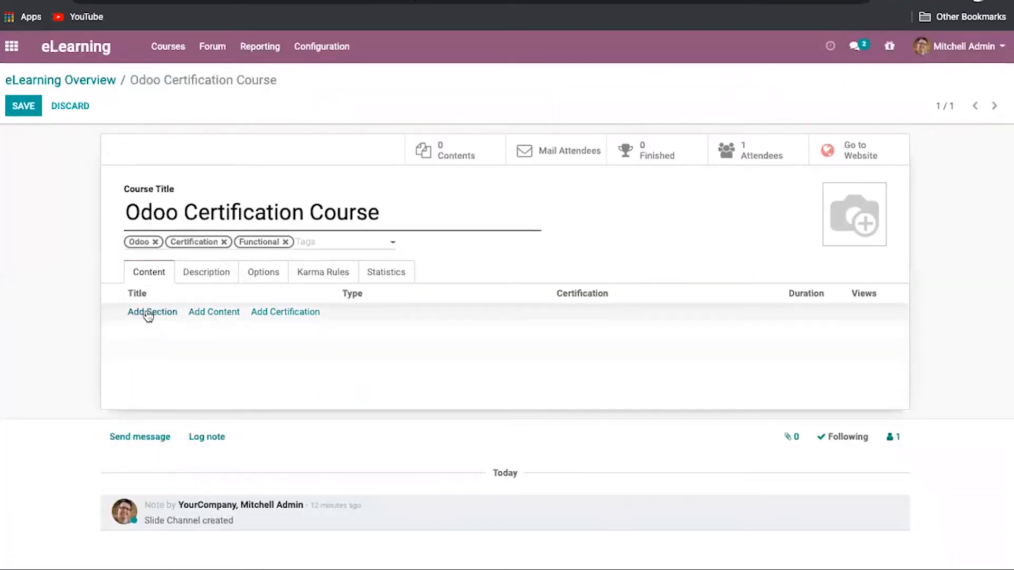
pyautogui.click(208, 313)
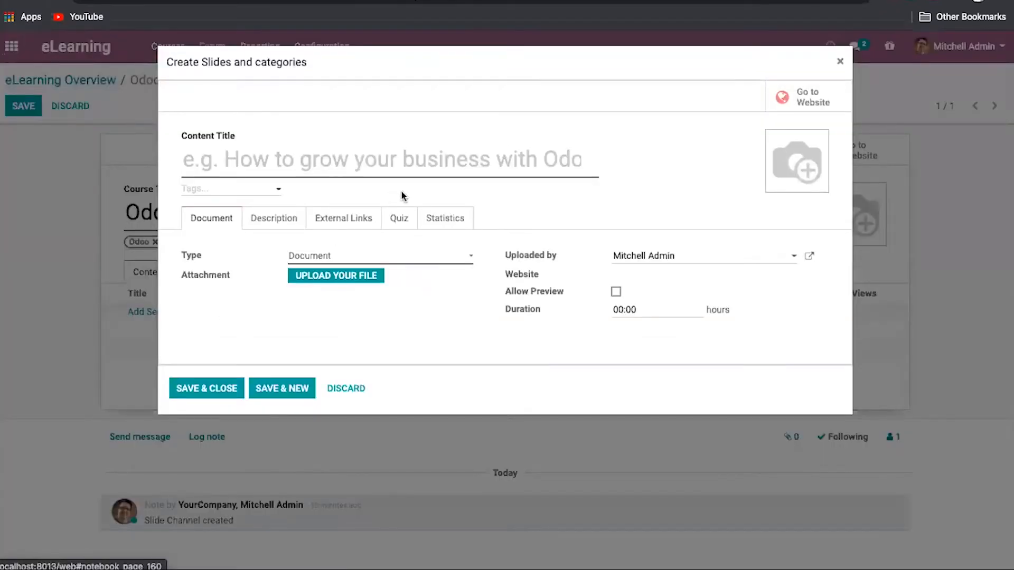
pyautogui.click(840, 62)
pyautogui.click(316, 317)
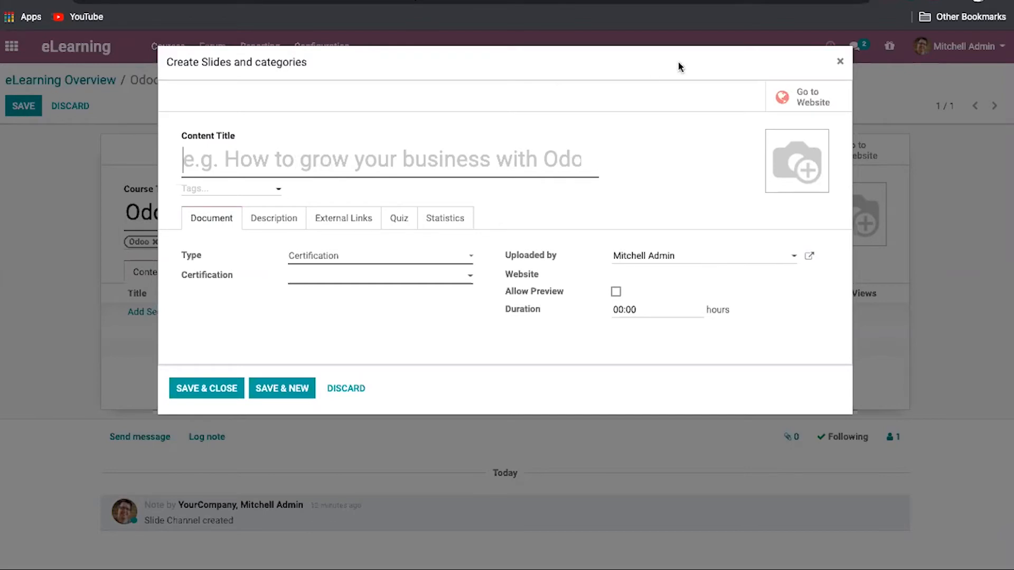
pyautogui.click(840, 61)
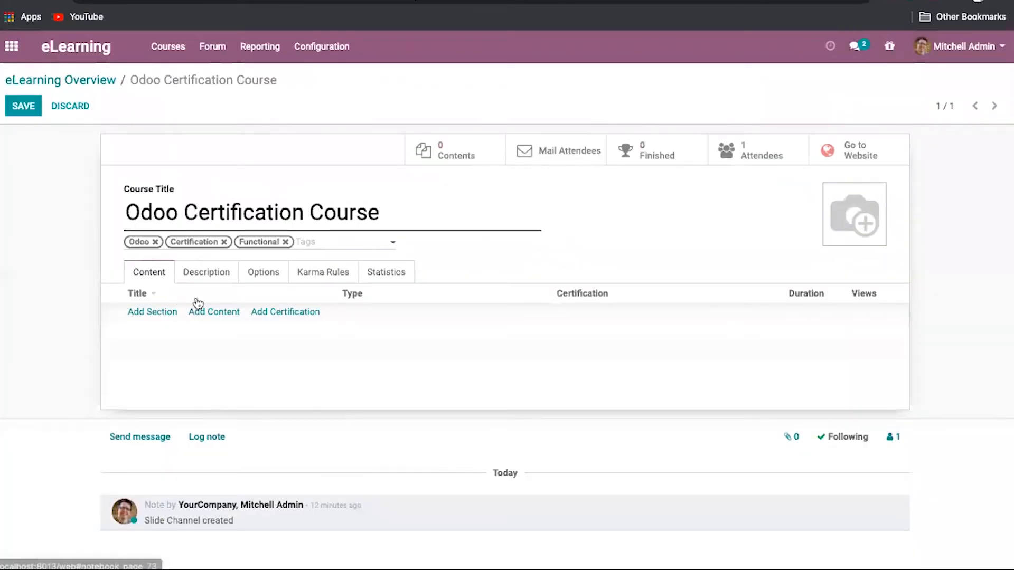
# Add a certification to the course content with the title "Functional Certification for V12".
pyautogui.click(275, 312)
pyautogui.write('F')
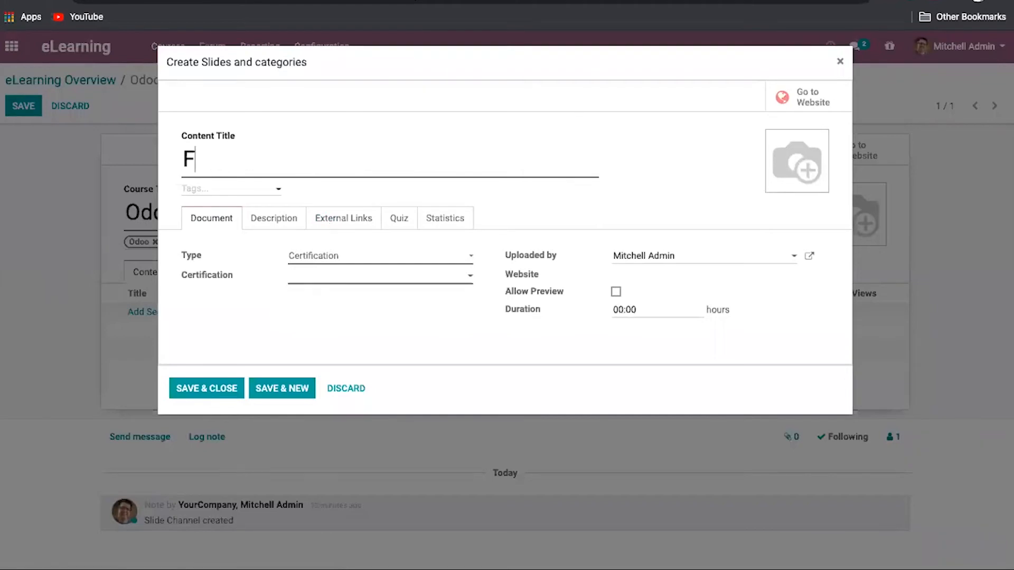
pyautogui.write('unctional')
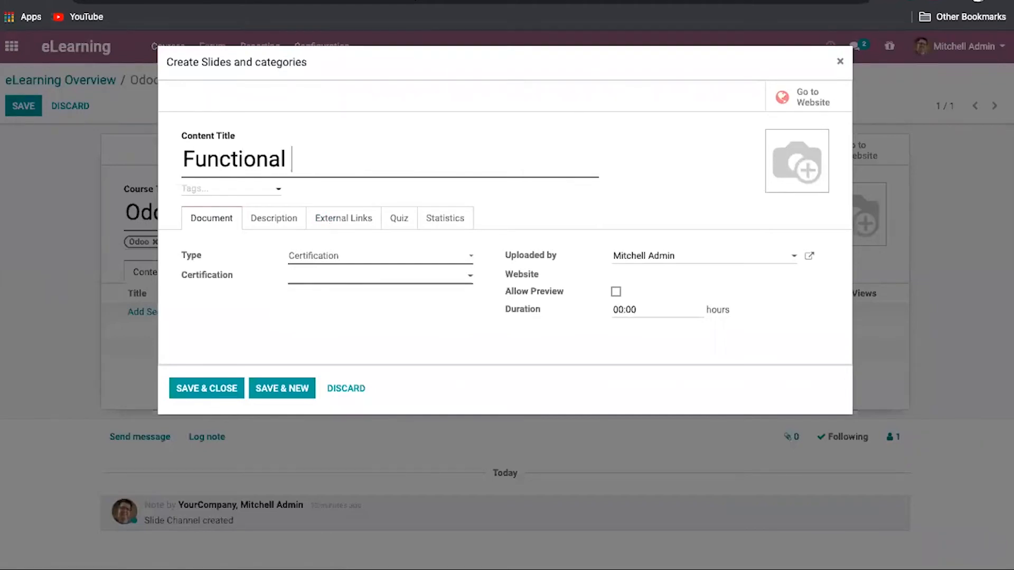
pyautogui.write(' Certic')
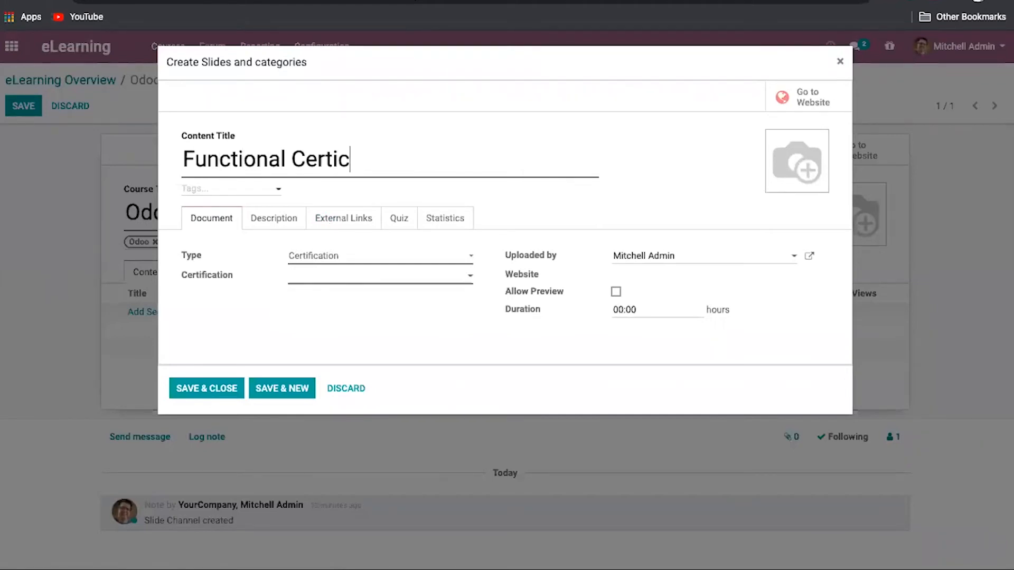
pyautogui.press('BackSpace')
pyautogui.write('ficat')
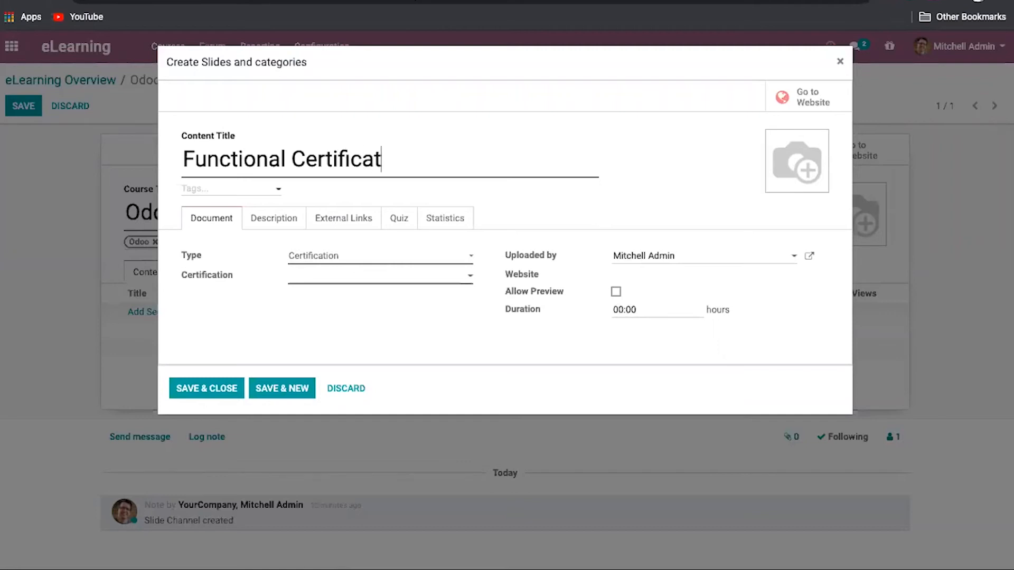
pyautogui.write('ion for V!')
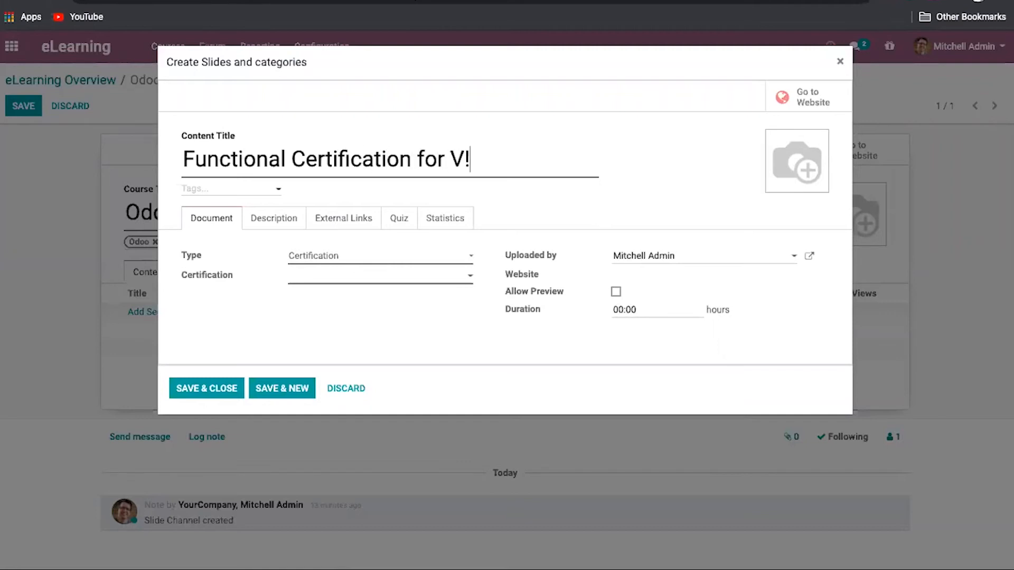
pyautogui.write('@')
pyautogui.press('BackSpace')
pyautogui.press('BackSpace')
pyautogui.write('12')
# Link Odoo Functional Certification V12 to the new content, and save both the content and the course.
pyautogui.click(361, 257)
pyautogui.click(362, 258)
pyautogui.click(356, 271)
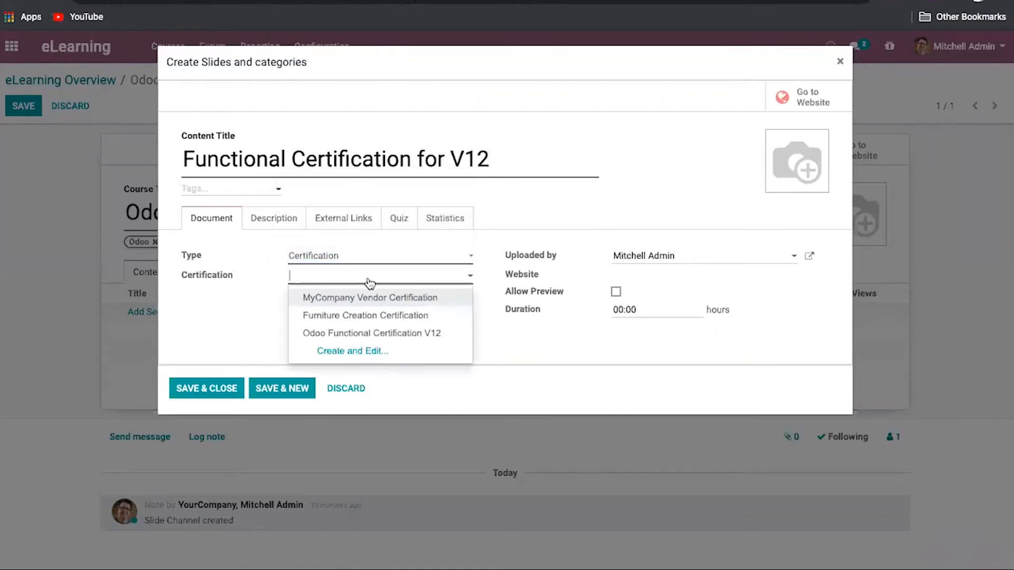
pyautogui.click(422, 333)
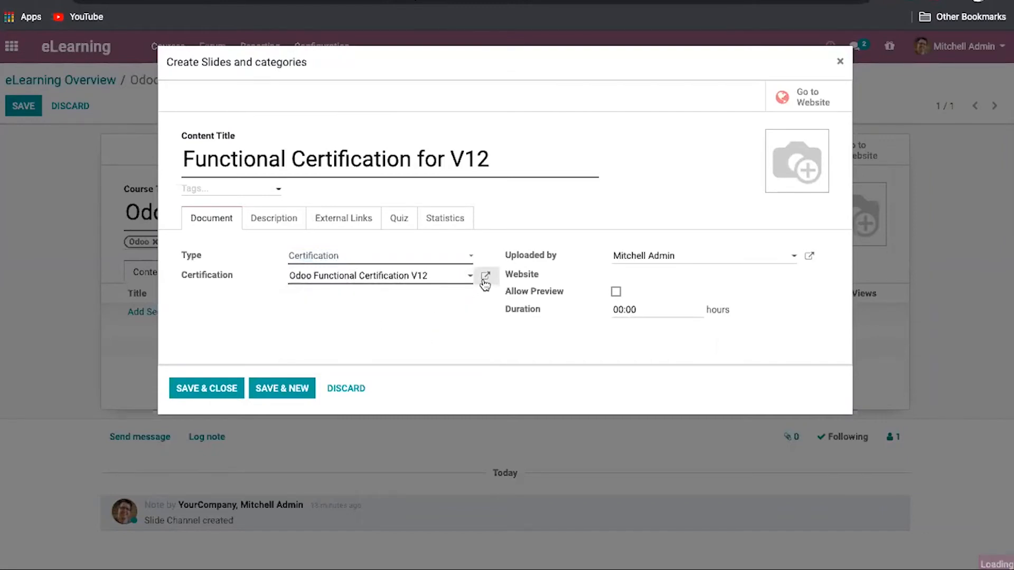
pyautogui.click(484, 277)
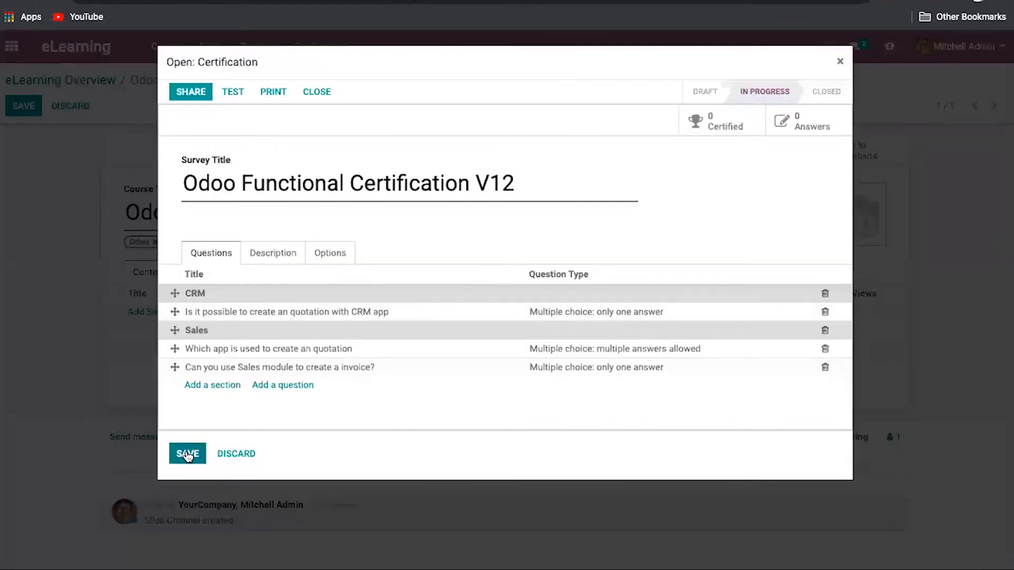
pyautogui.click(187, 454)
pyautogui.click(218, 388)
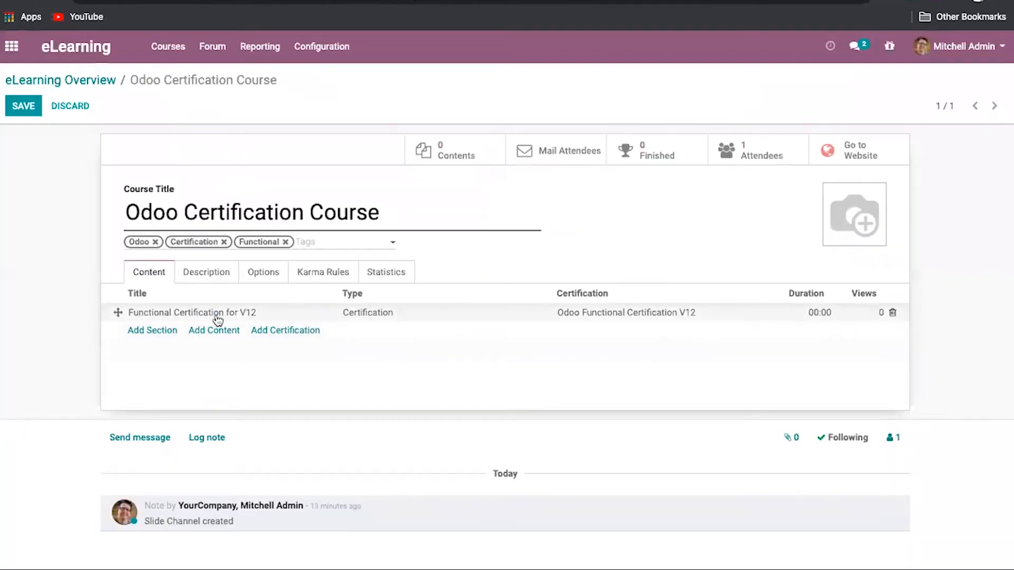
pyautogui.click(27, 108)
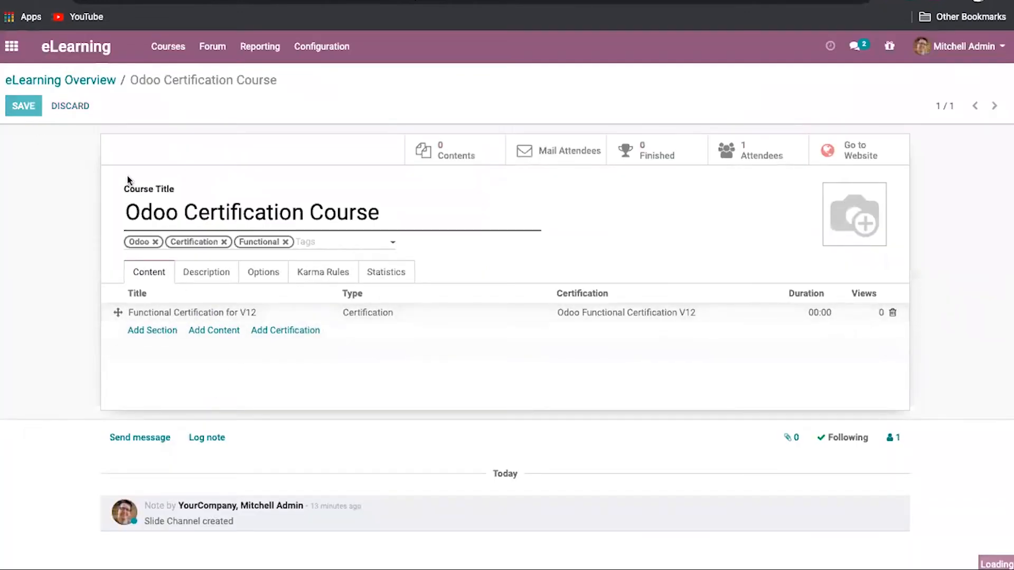
# Set the duration of the Functional Certification for V12 content to 00:20 hours and open its website page.
pyautogui.click(206, 297)
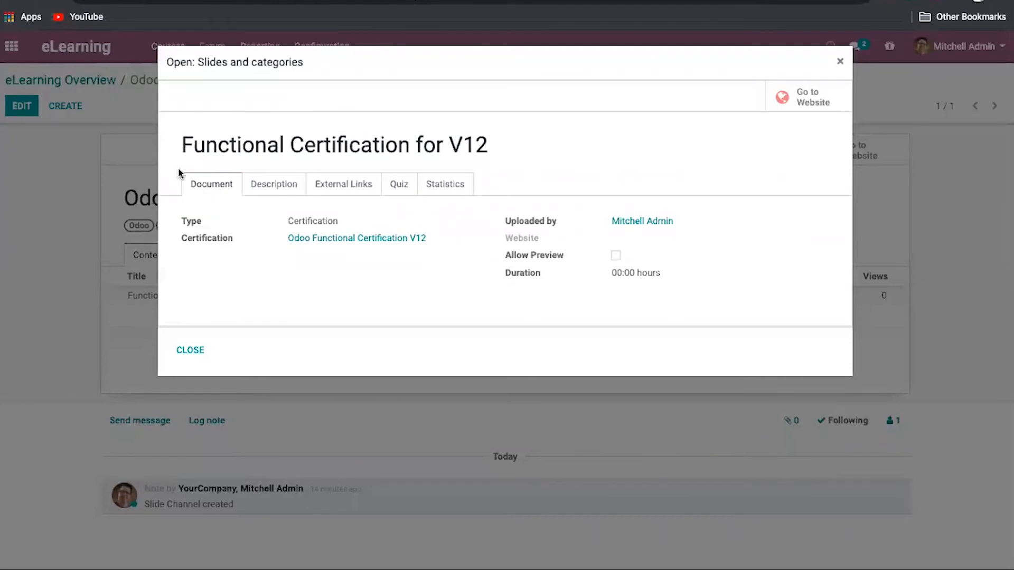
pyautogui.click(193, 350)
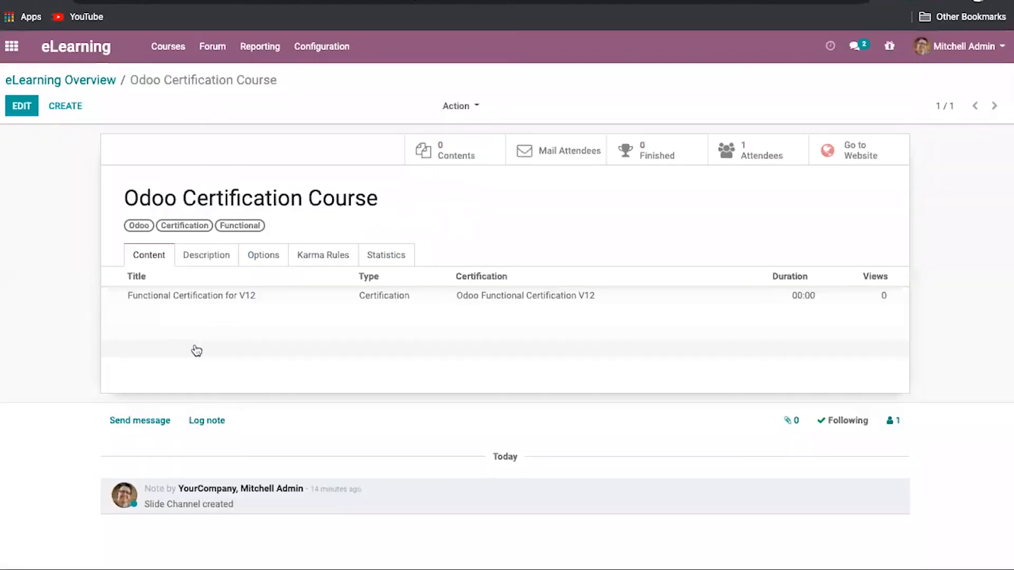
pyautogui.click(19, 109)
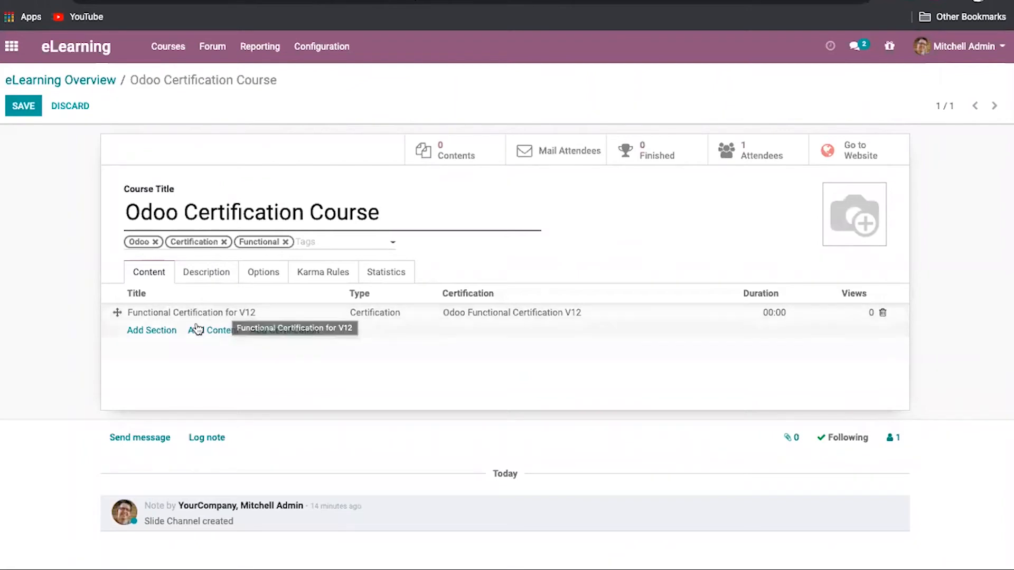
pyautogui.click(251, 315)
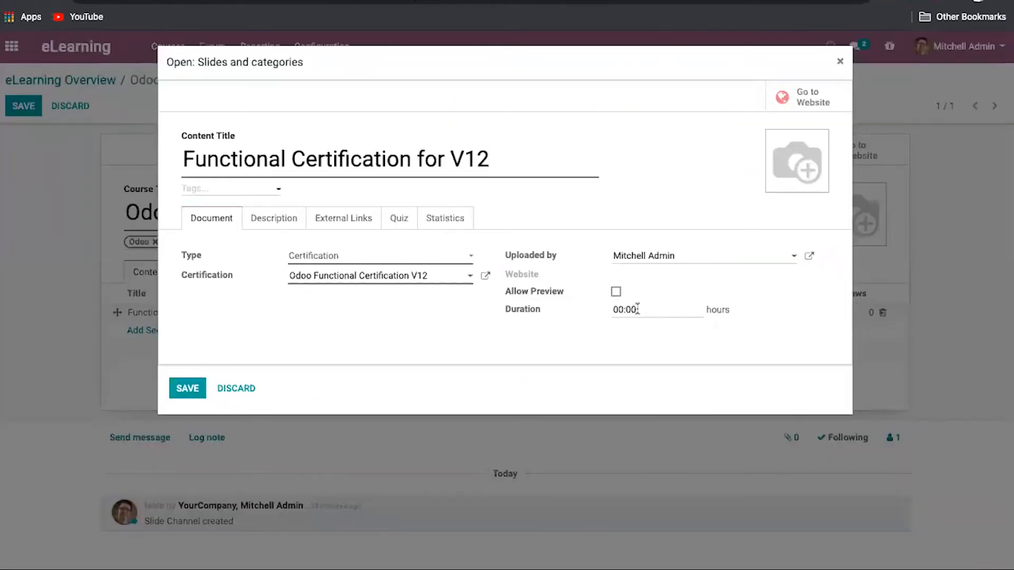
pyautogui.doubleClick(636, 310)
pyautogui.write('20')
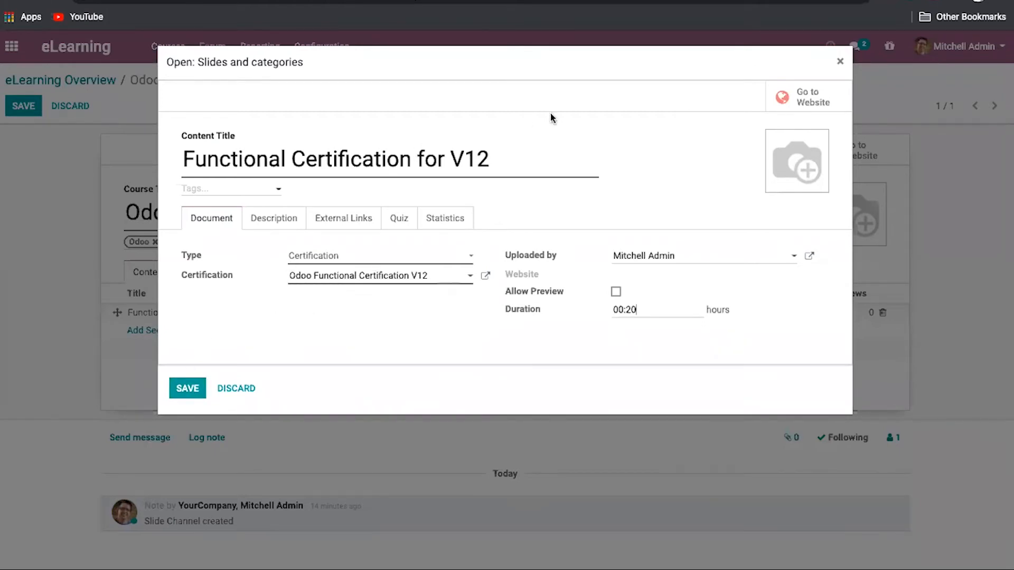
pyautogui.click(799, 102)
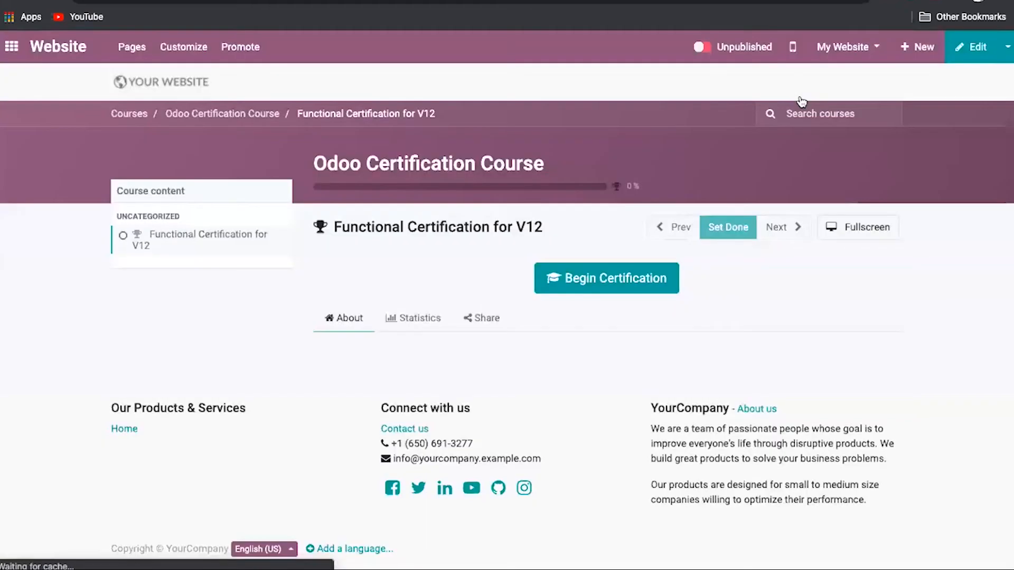
# Publish the Functional Certification for V12 content and, from the full course list on the website, the Odoo Certification Course itself.
pyautogui.click(704, 47)
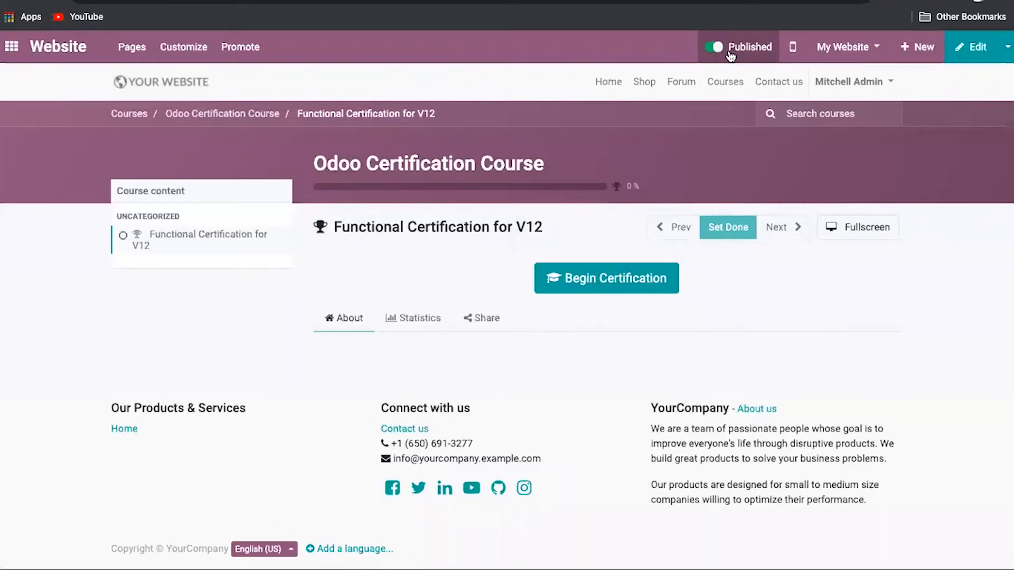
pyautogui.click(13, 2)
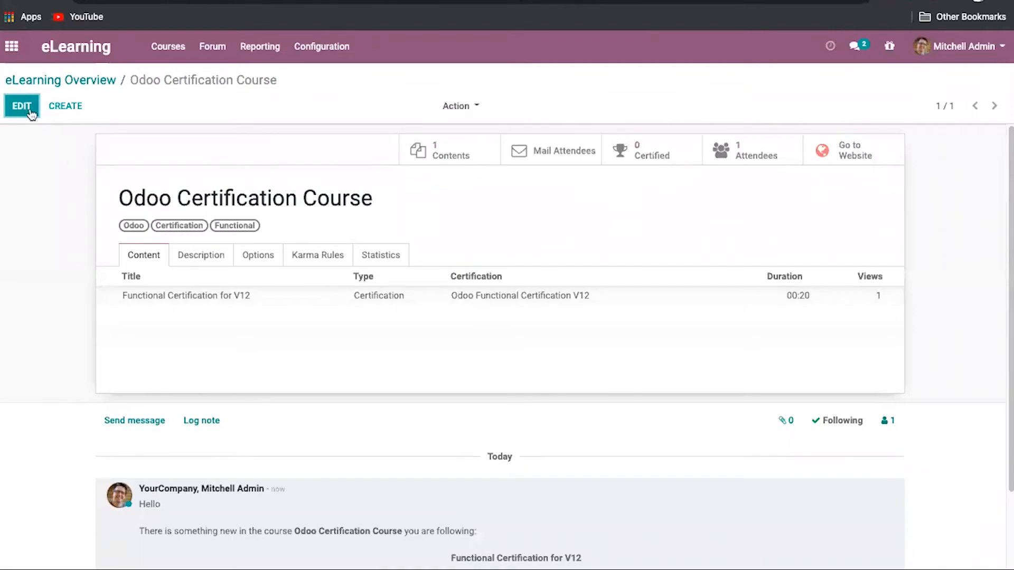
pyautogui.click(479, 1)
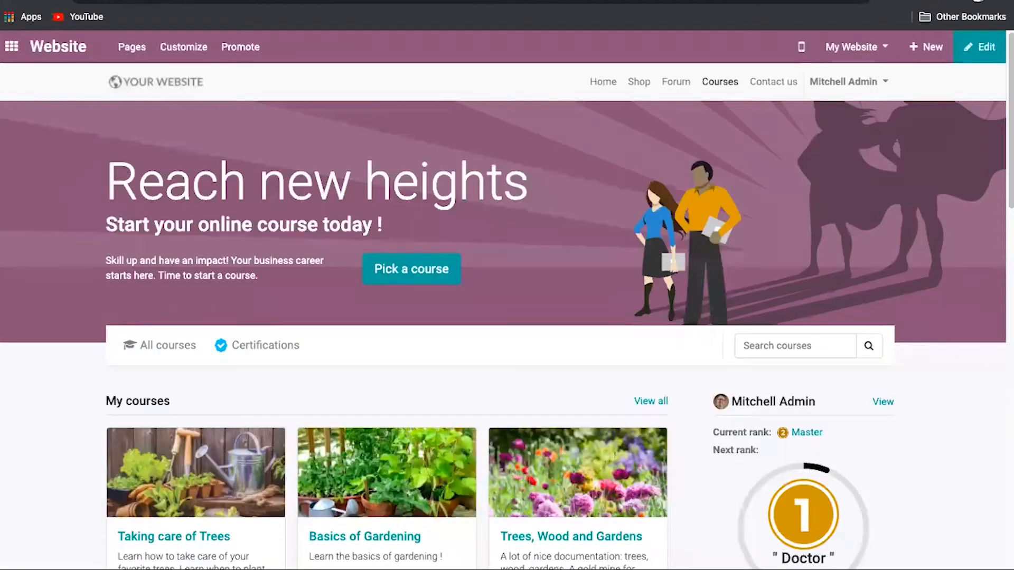
pyautogui.click(178, 347)
pyautogui.scroll(-1, 319, 390)
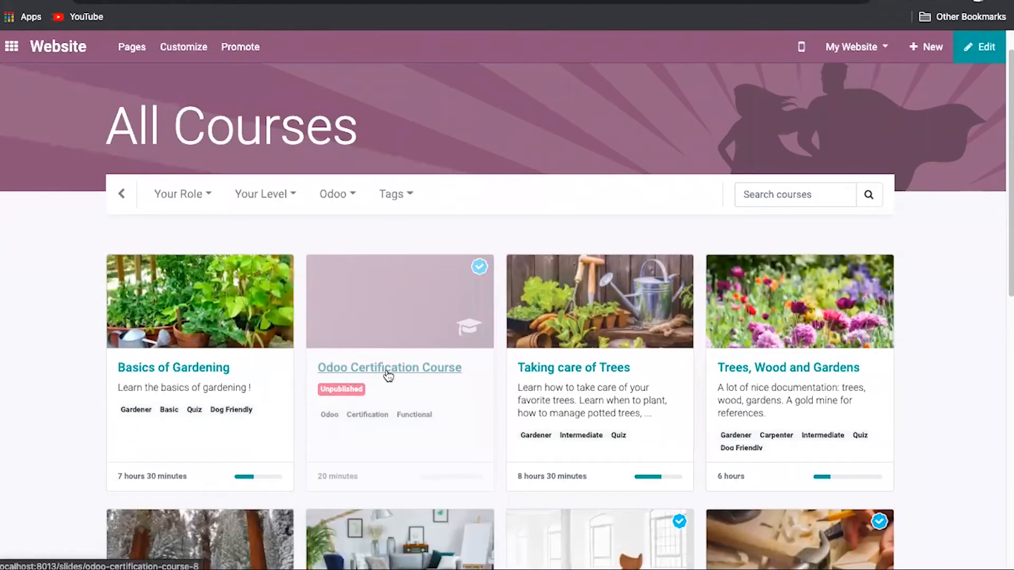
pyautogui.click(444, 372)
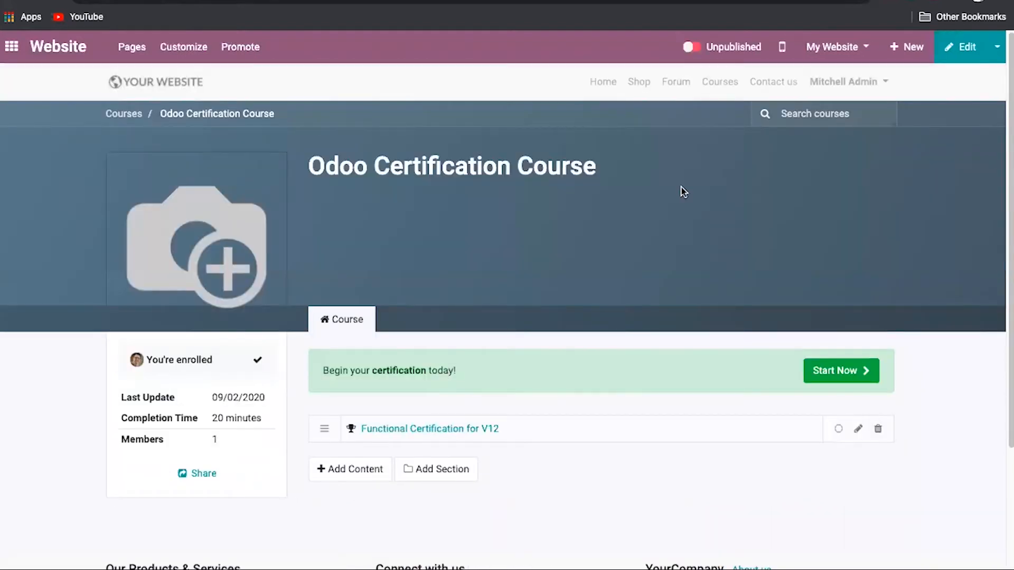
pyautogui.click(699, 49)
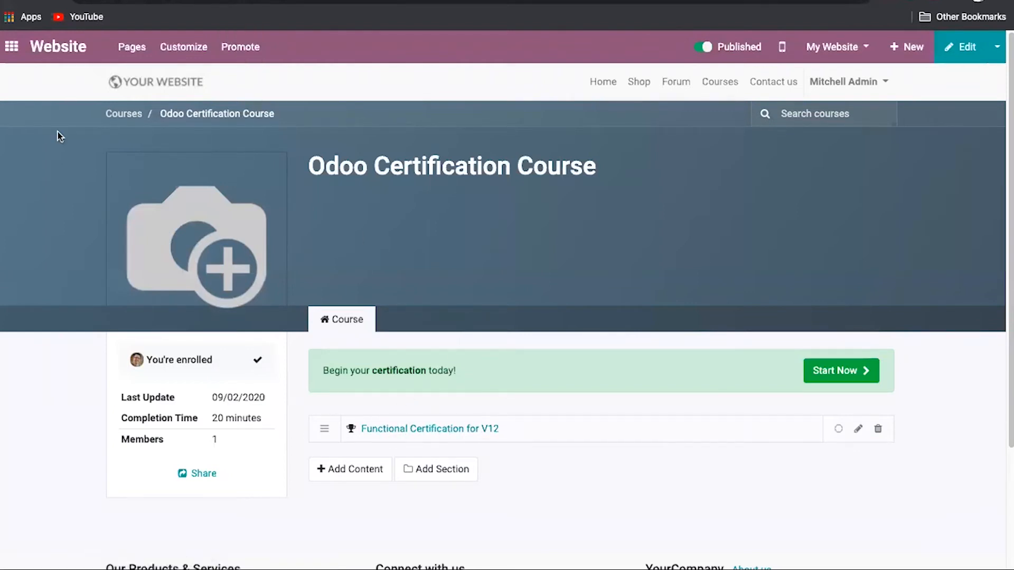
# Refresh the Odoo Certification Course record in the eLearning backend and review the details of its Functional Certification for V12 content.
pyautogui.hscroll(-5, 58, 131)
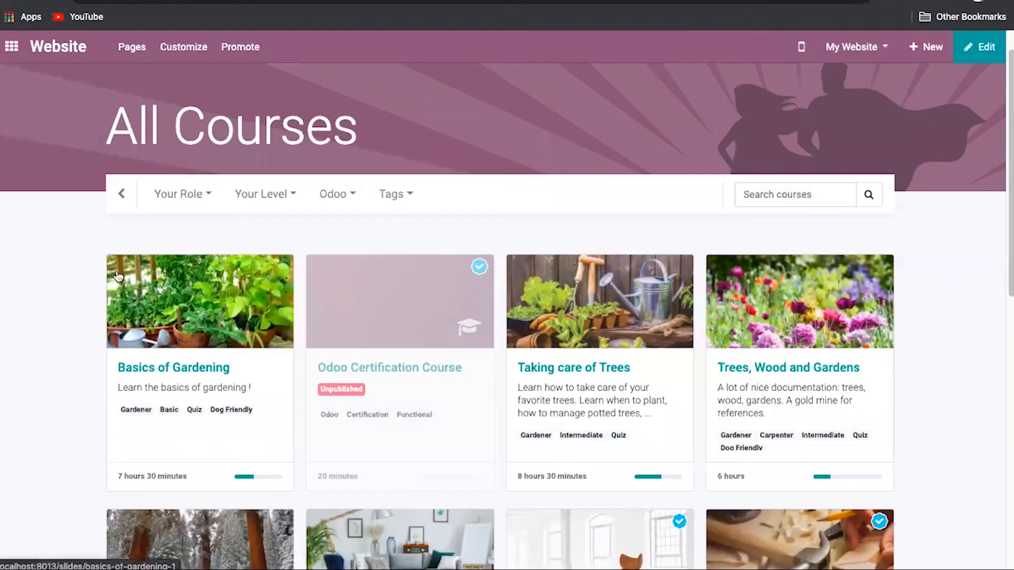
pyautogui.hscroll(-5, 115, 276)
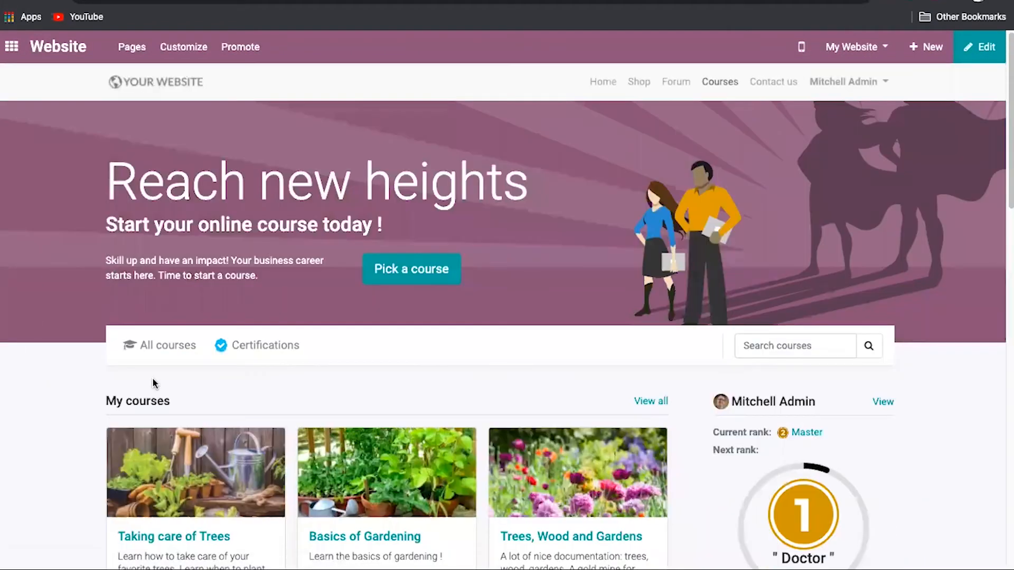
pyautogui.hscroll(-5, 153, 384)
pyautogui.hscroll(-5, 149, 262)
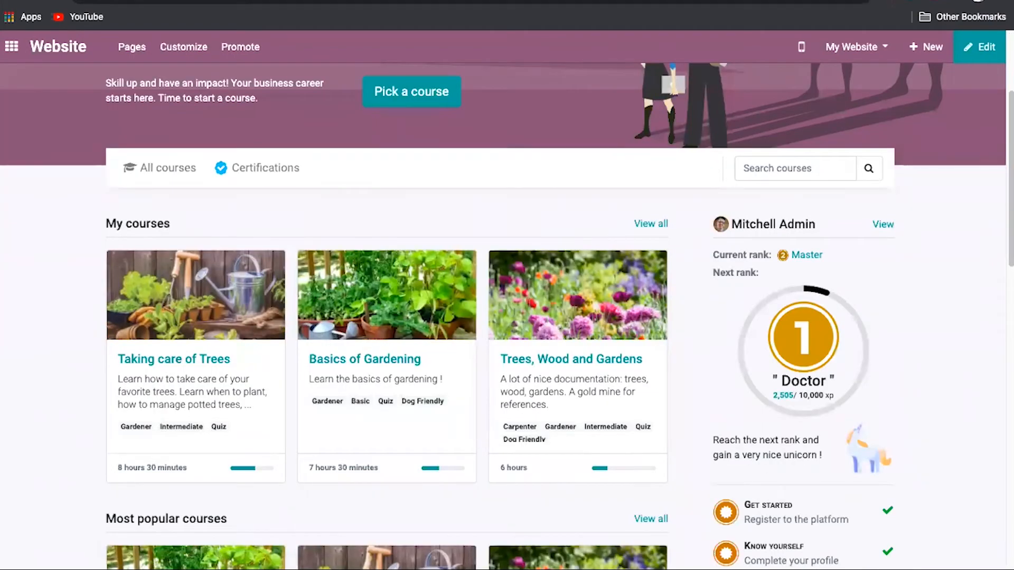
pyautogui.click(221, 1)
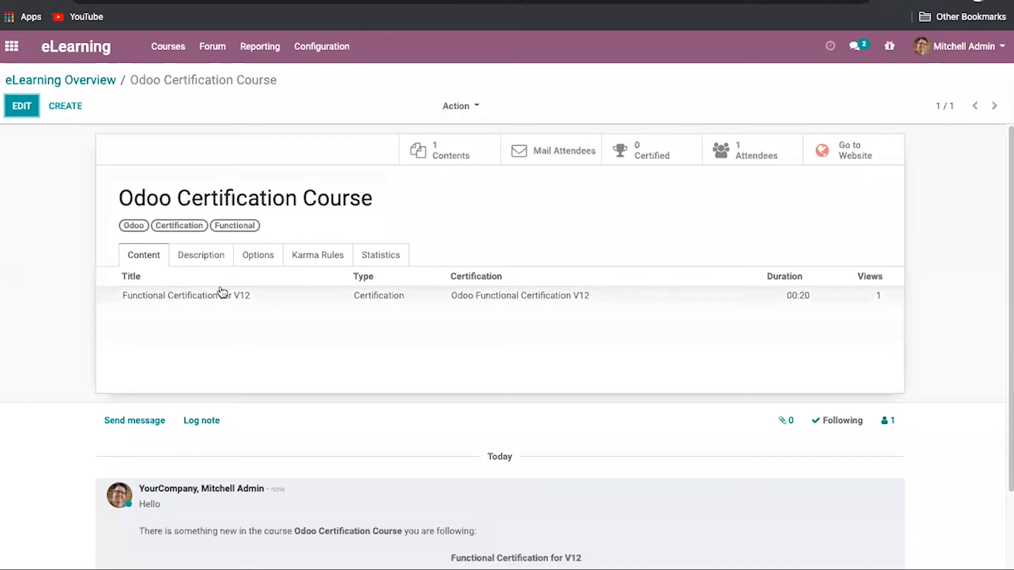
pyautogui.click(54, 1)
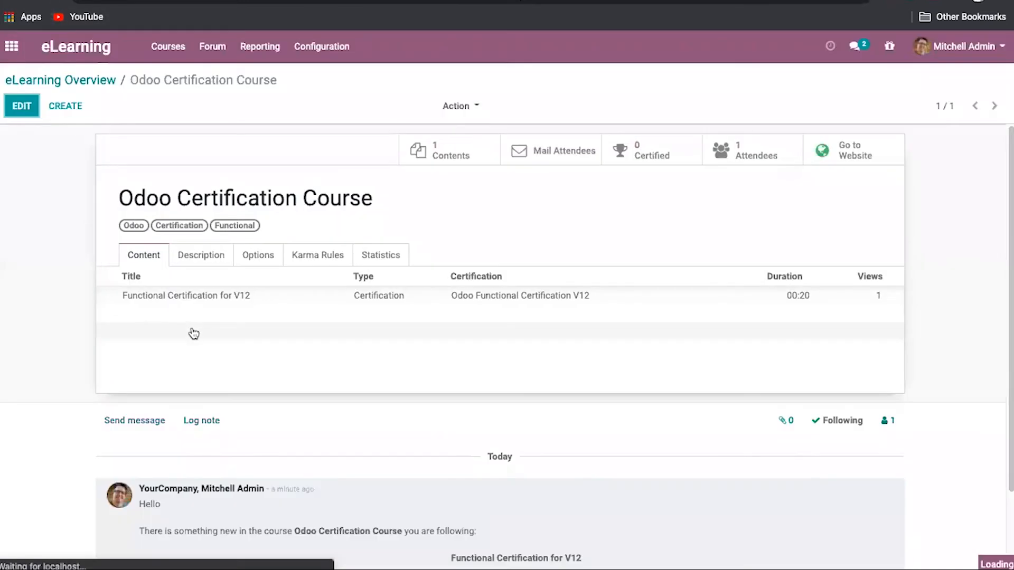
pyautogui.click(226, 298)
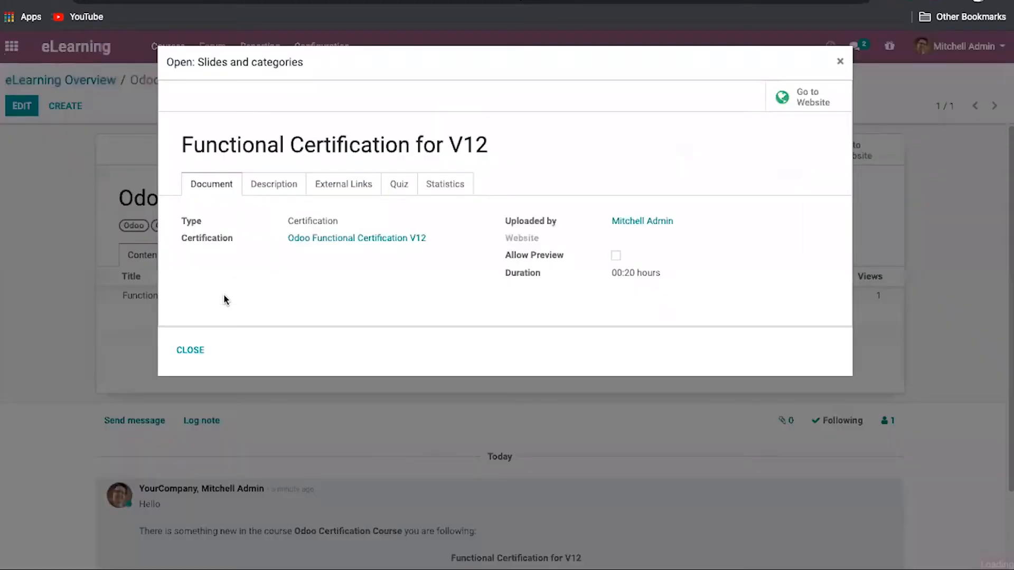
pyautogui.click(839, 62)
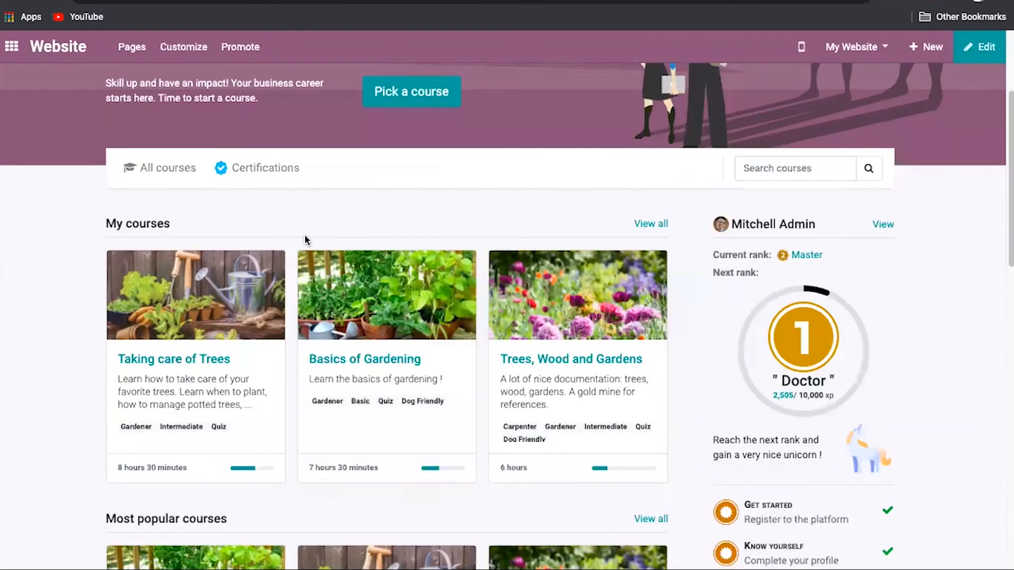
# Show all courses on the website and filter them by Certificate in the Odoo tag group.
pyautogui.click(170, 171)
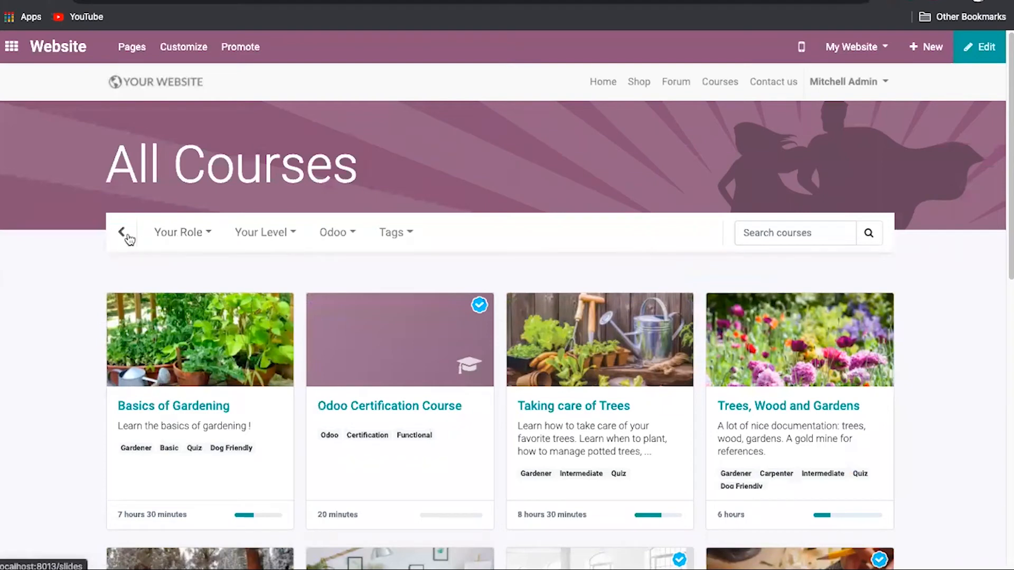
pyautogui.click(124, 234)
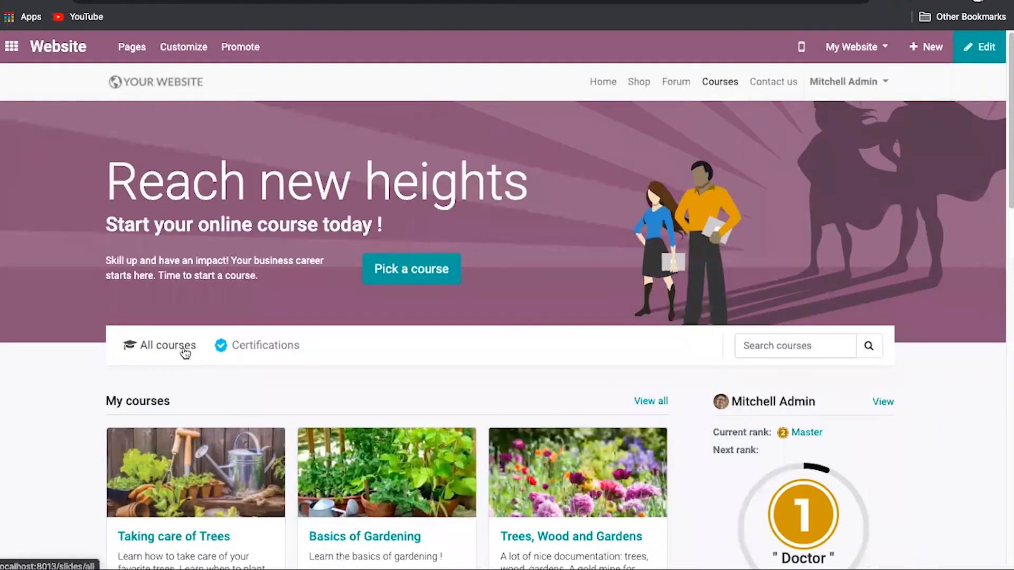
pyautogui.click(185, 351)
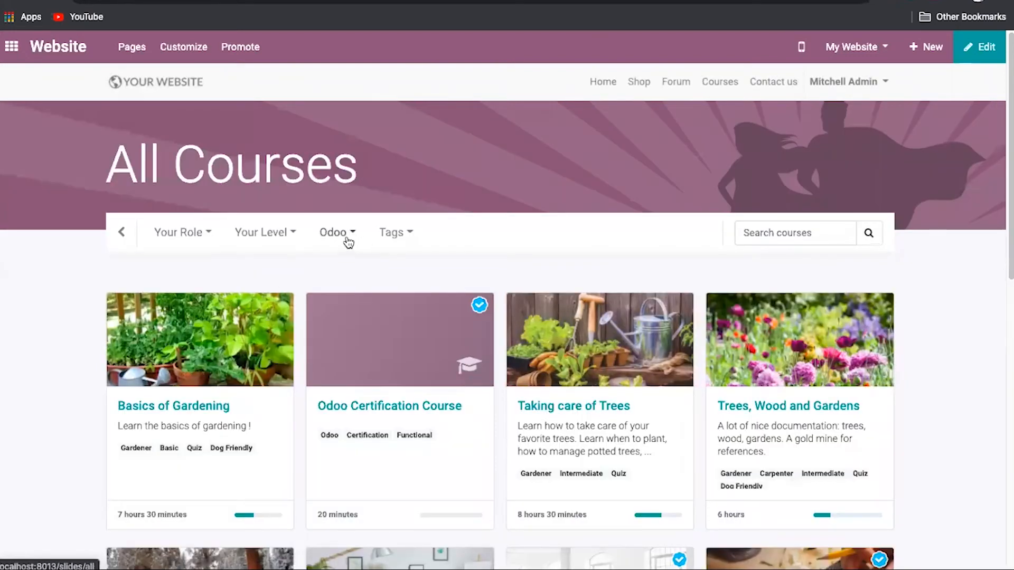
pyautogui.click(352, 237)
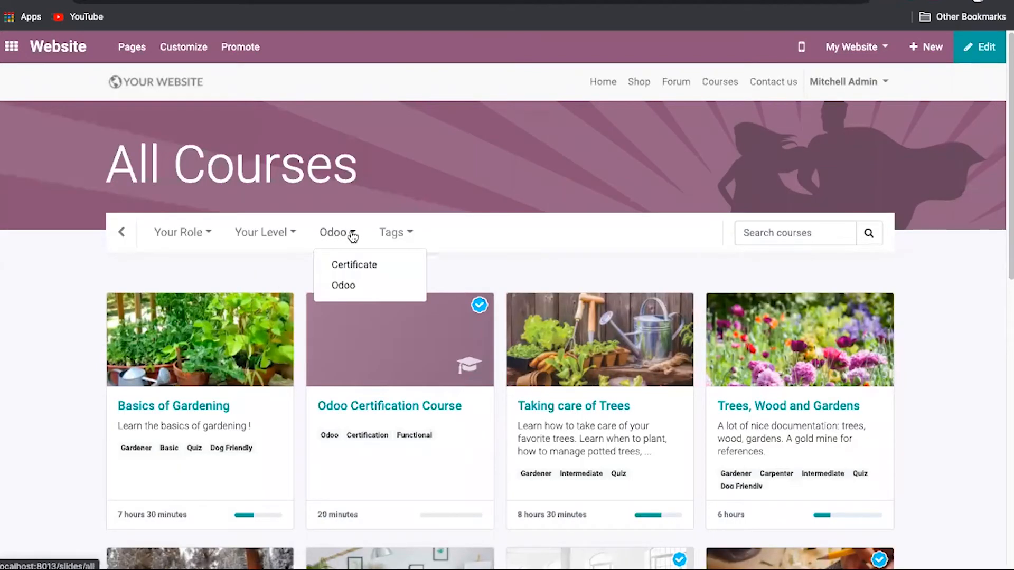
pyautogui.click(345, 270)
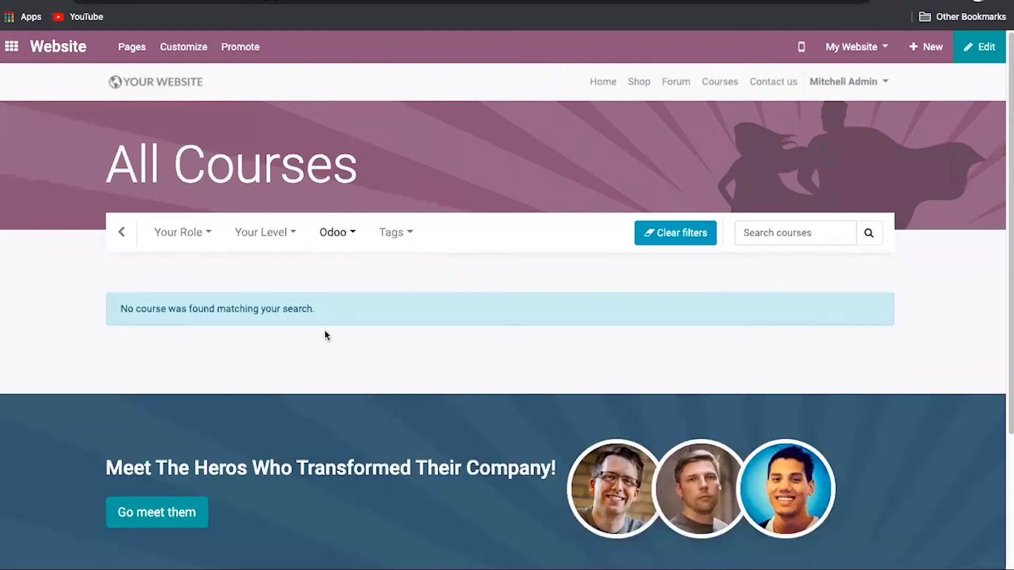
# Filter the courses by the Certification tag, try Odoo in the Odoo tag group, and return to the courses home page.
pyautogui.click(393, 238)
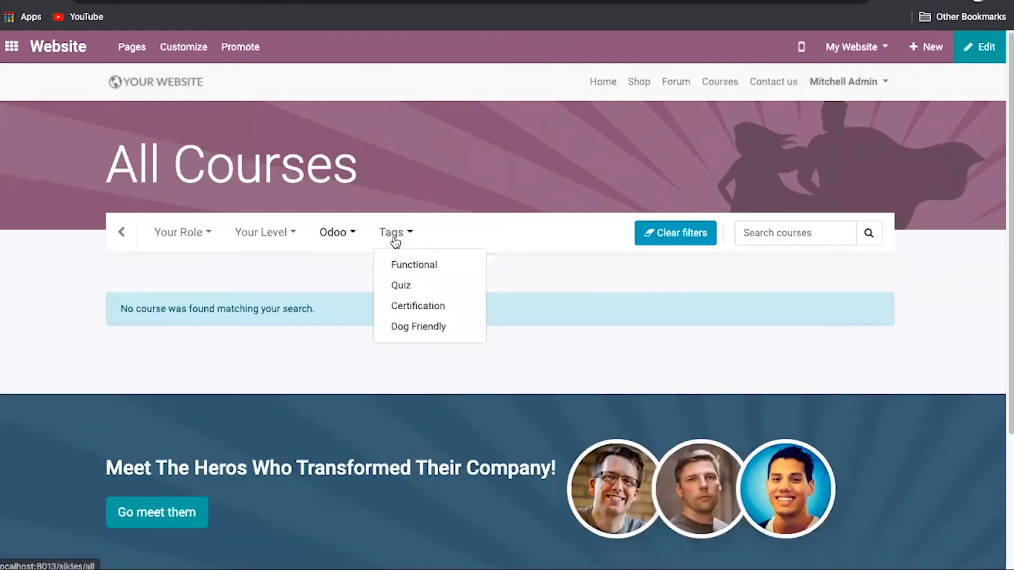
pyautogui.click(410, 305)
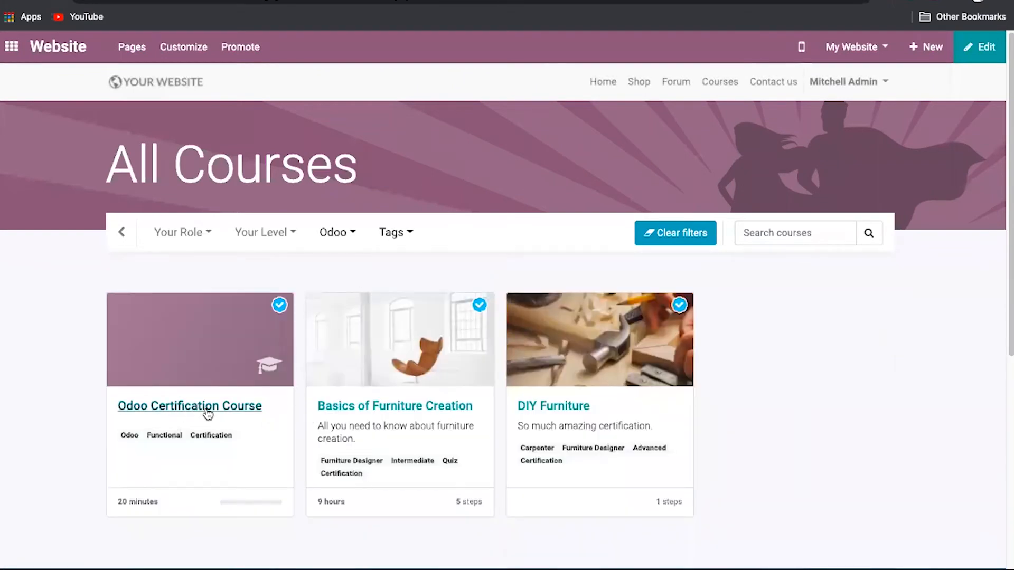
pyautogui.click(351, 233)
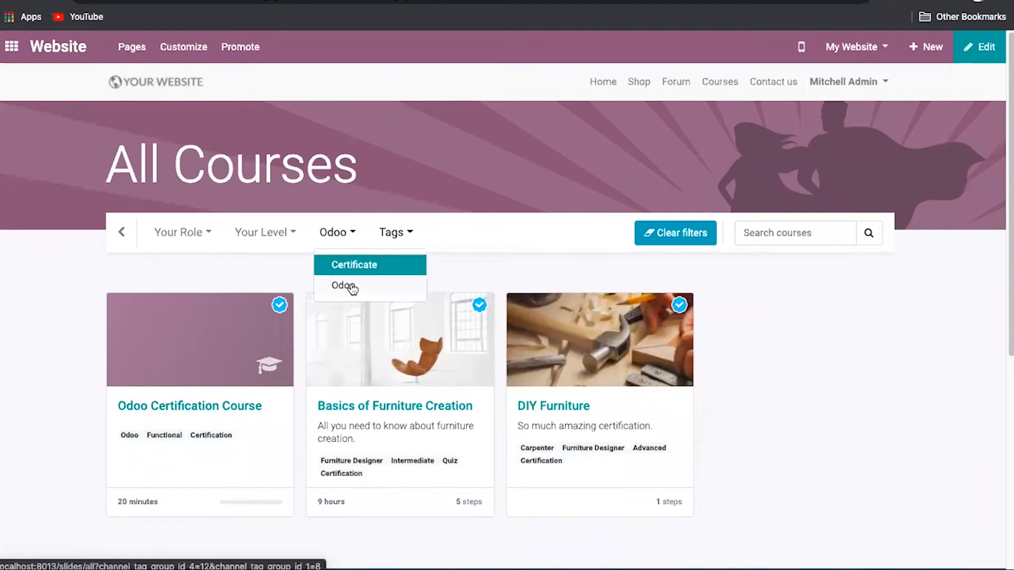
pyautogui.click(350, 288)
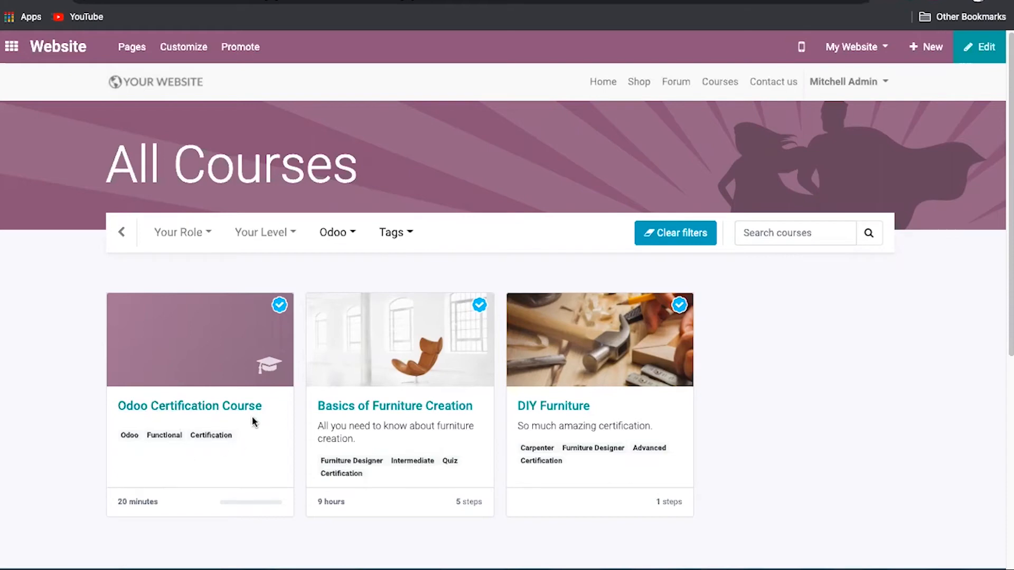
pyautogui.click(394, 233)
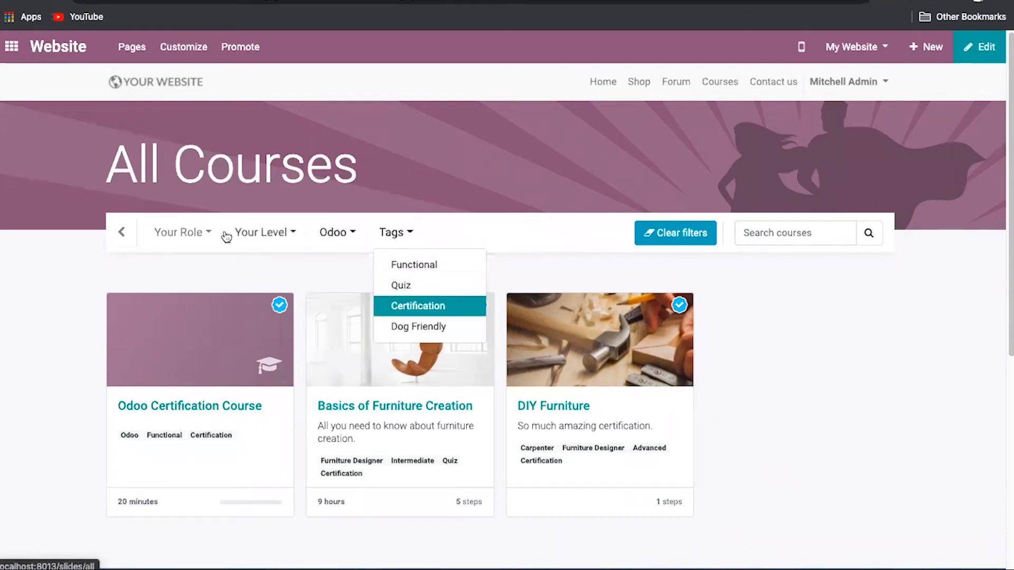
pyautogui.click(122, 232)
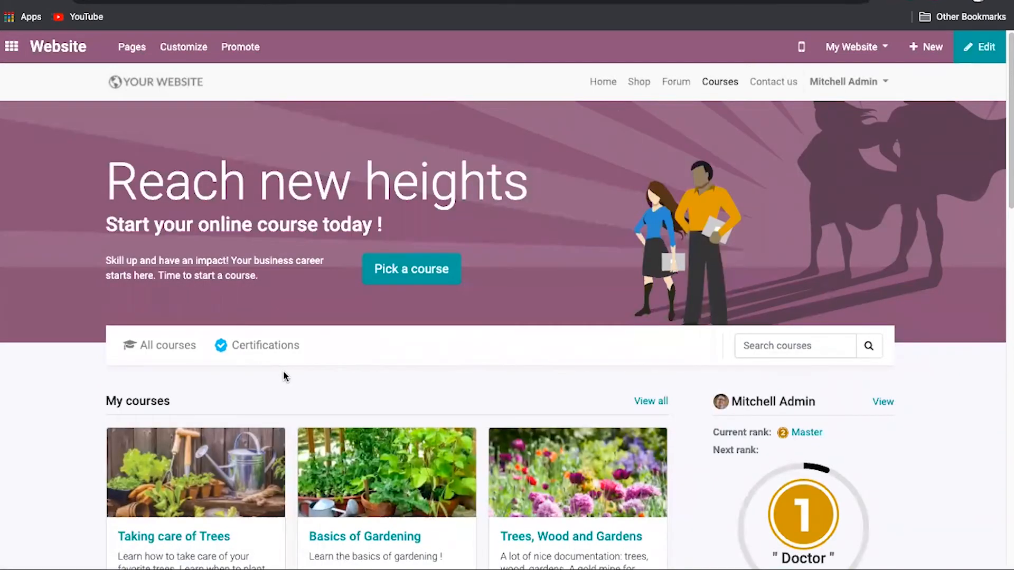
# Filter all courses by the Functional tag shown on Odoo Certification Course, and open the course page to review it.
pyautogui.scroll(-1, 284, 372)
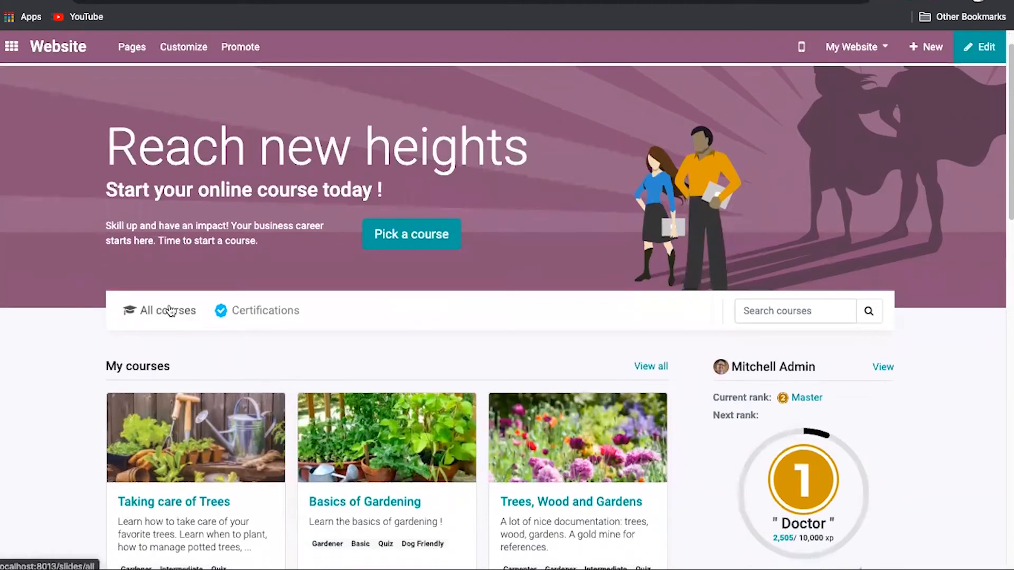
pyautogui.scroll(-1, 169, 310)
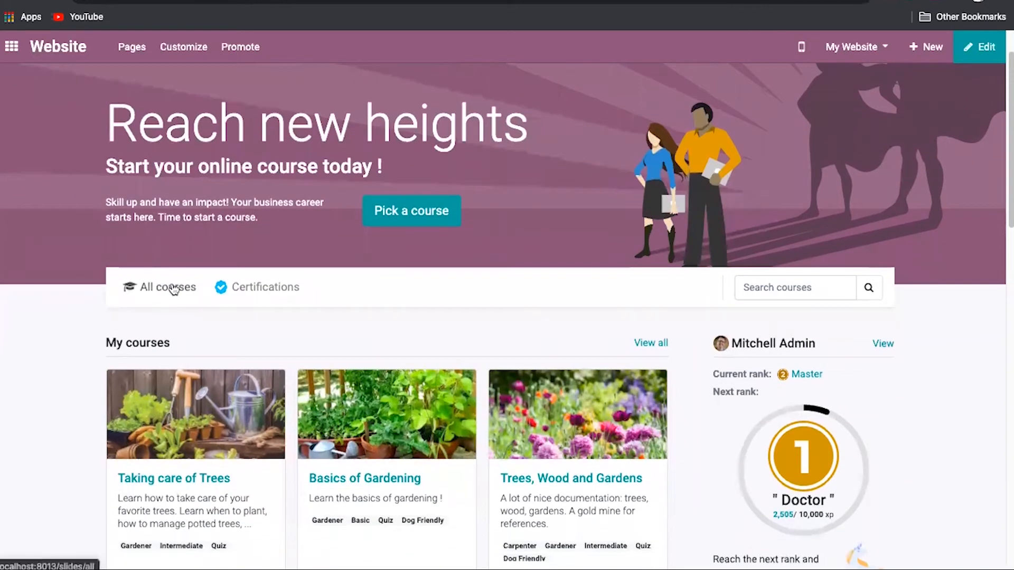
pyautogui.click(173, 289)
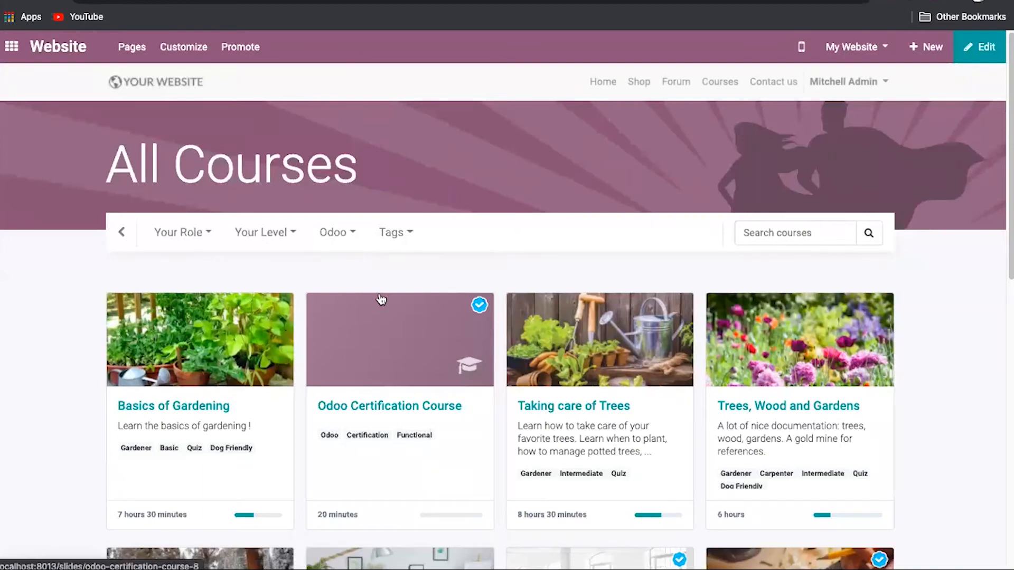
pyautogui.scroll(-1, 381, 299)
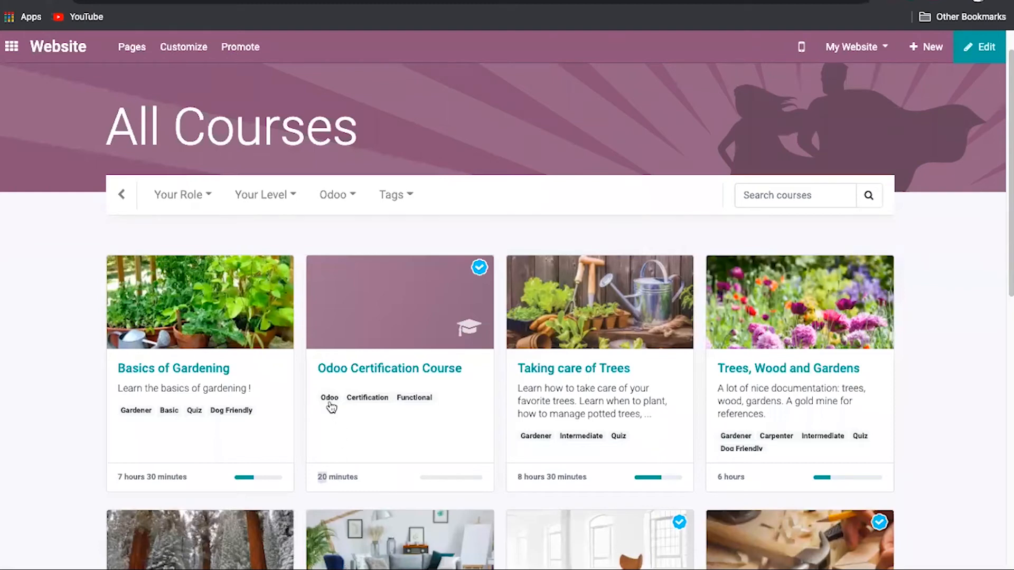
pyautogui.click(405, 401)
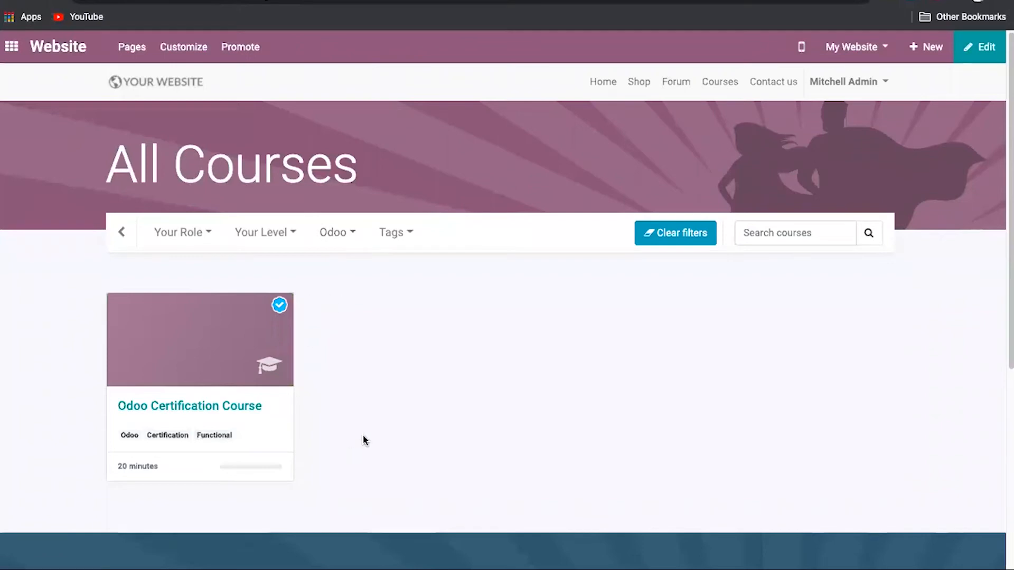
pyautogui.click(196, 410)
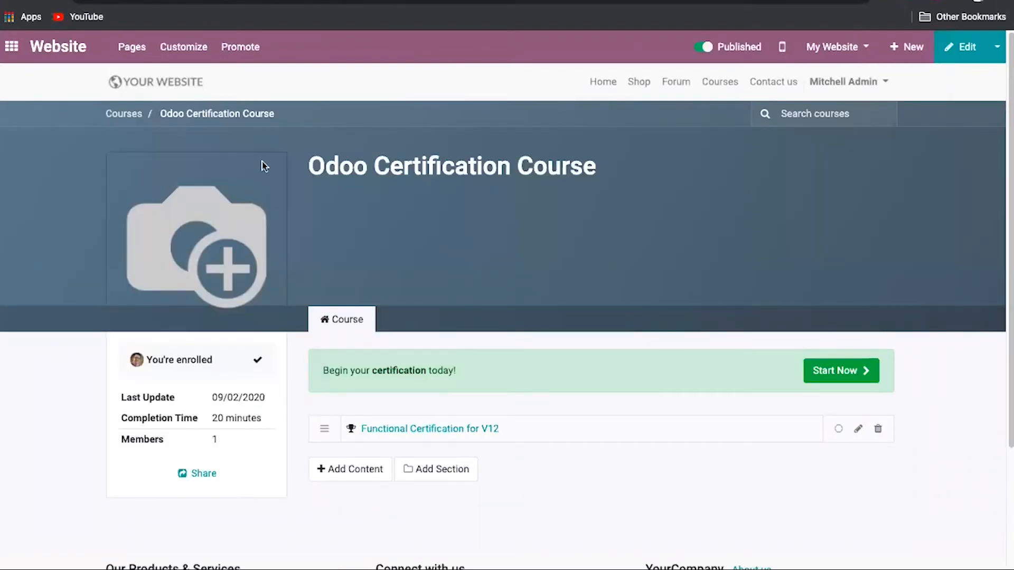
pyautogui.scroll(-2, 439, 246)
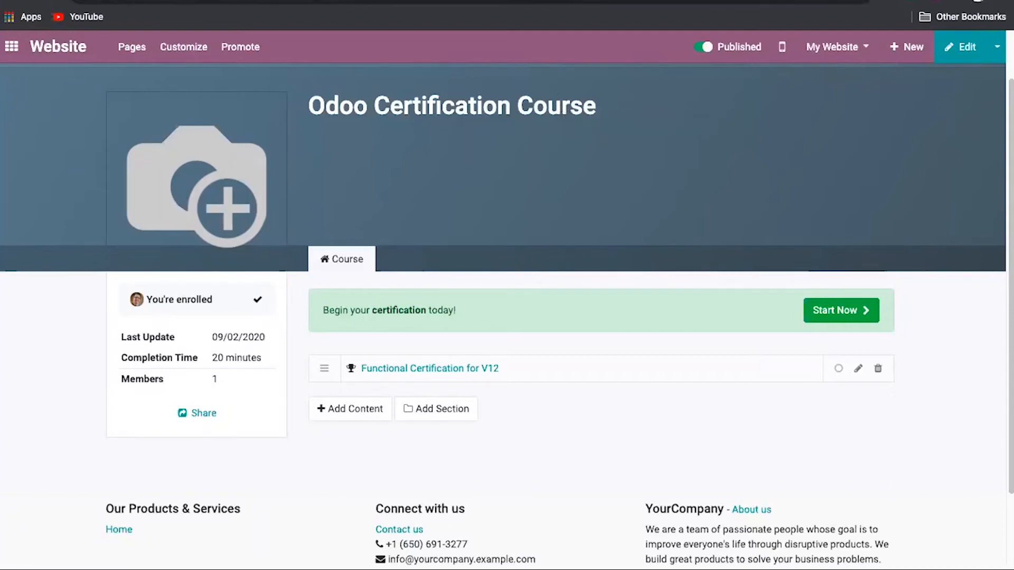
pyautogui.click(343, 1)
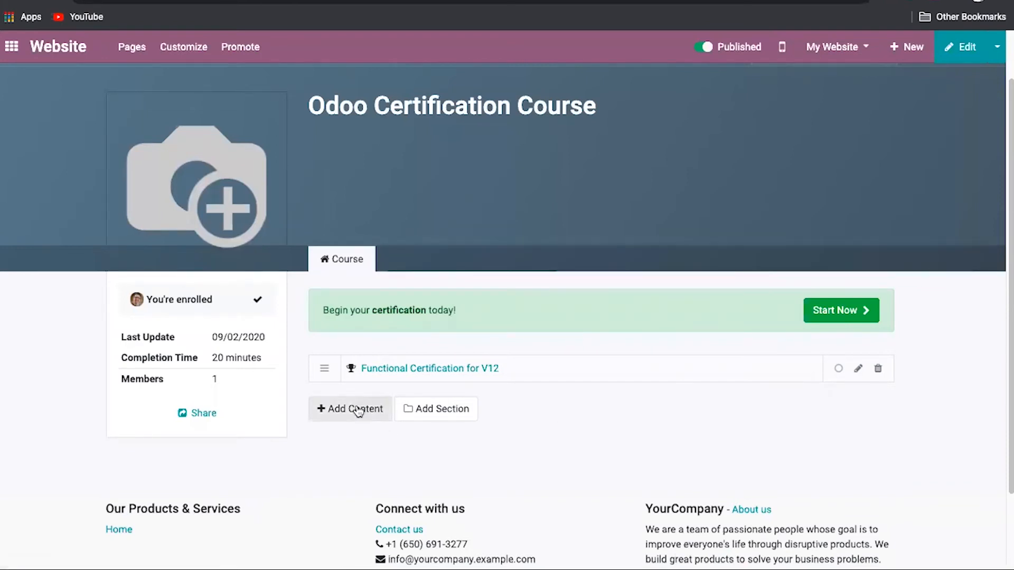
# Add a section named Functional to the course and place it above the Functional Certification for V12 content.
pyautogui.click(426, 414)
pyautogui.click(426, 117)
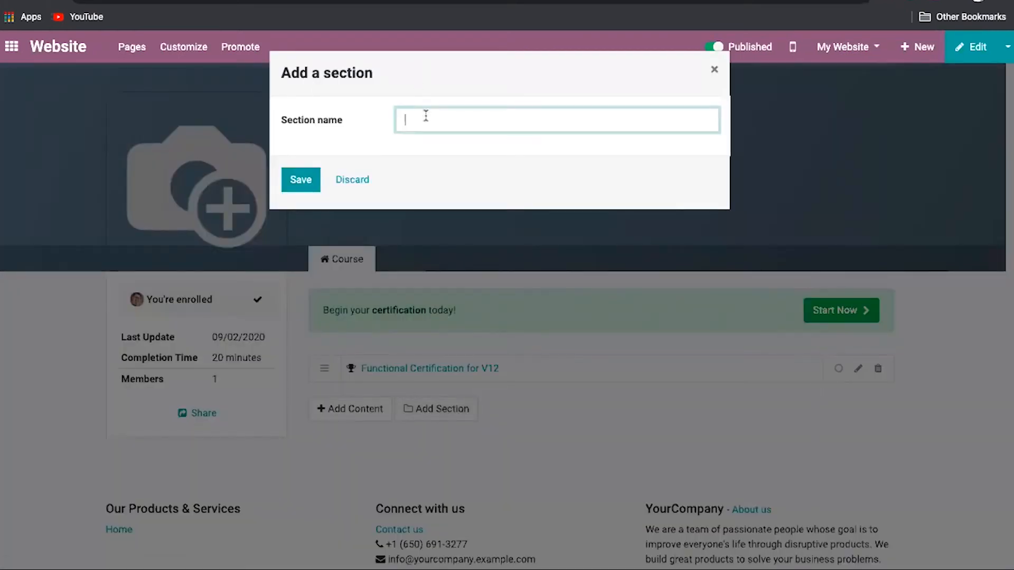
pyautogui.write('FUnctional')
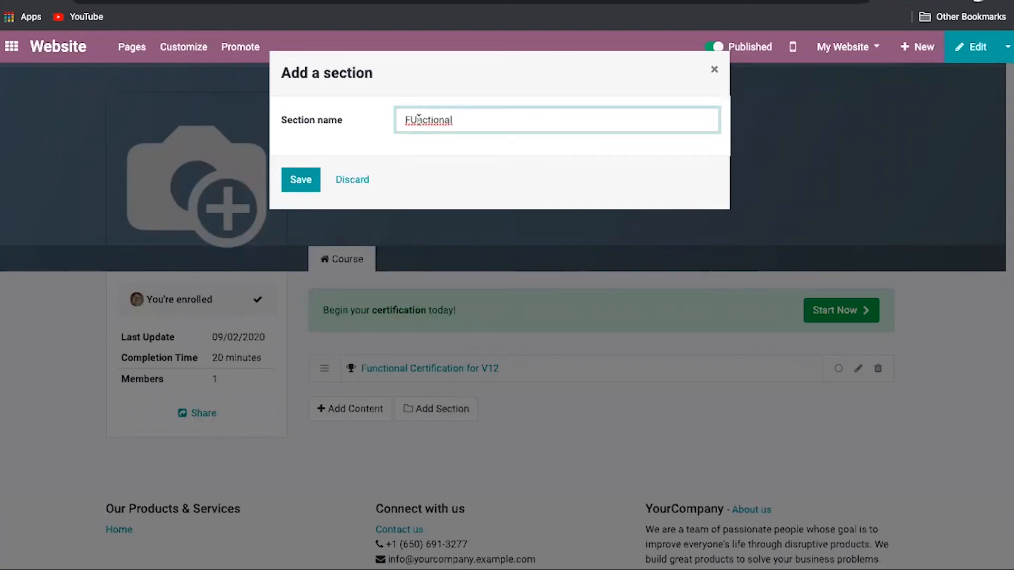
pyautogui.press('BackSpace')
pyautogui.write('u')
pyautogui.click(297, 180)
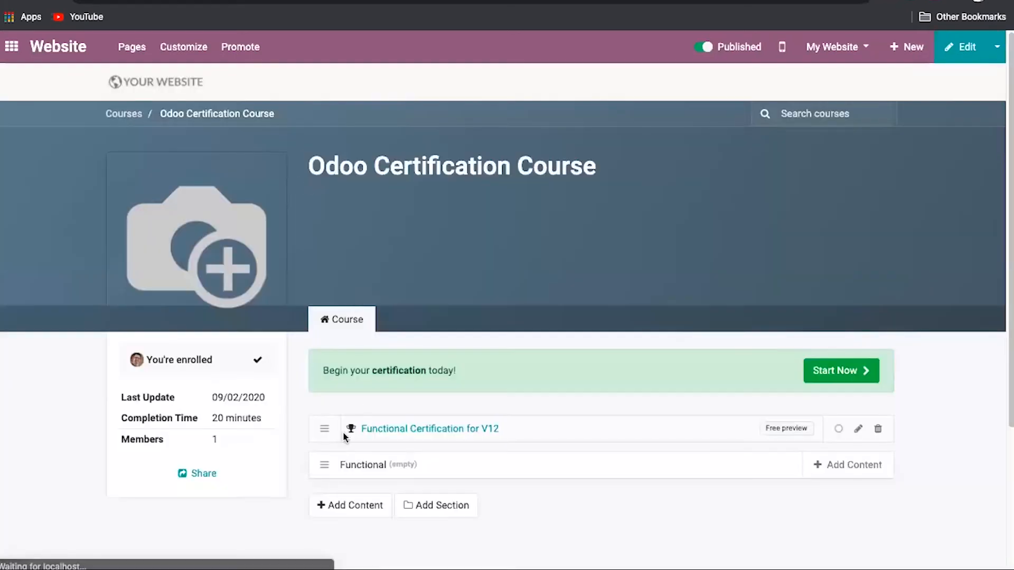
pyautogui.moveTo(324, 465)
pyautogui.mouseDown()
pyautogui.moveTo(327, 401)
pyautogui.moveTo(330, 480)
pyautogui.moveTo(323, 462)
pyautogui.mouseUp()
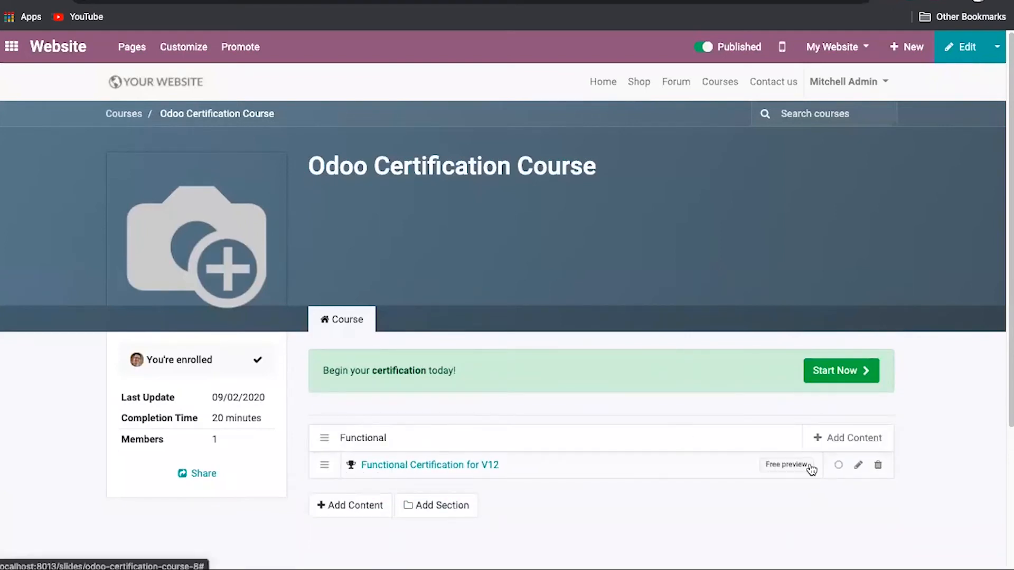
pyautogui.scroll(-2, 580, 417)
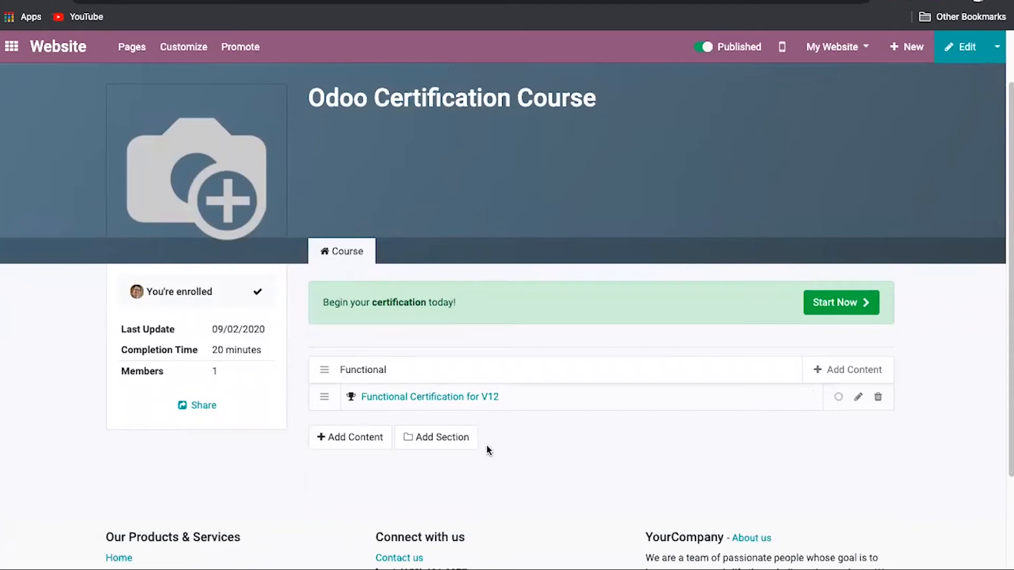
# Add a section named Technical to the Odoo Certification Course.
pyautogui.click(434, 438)
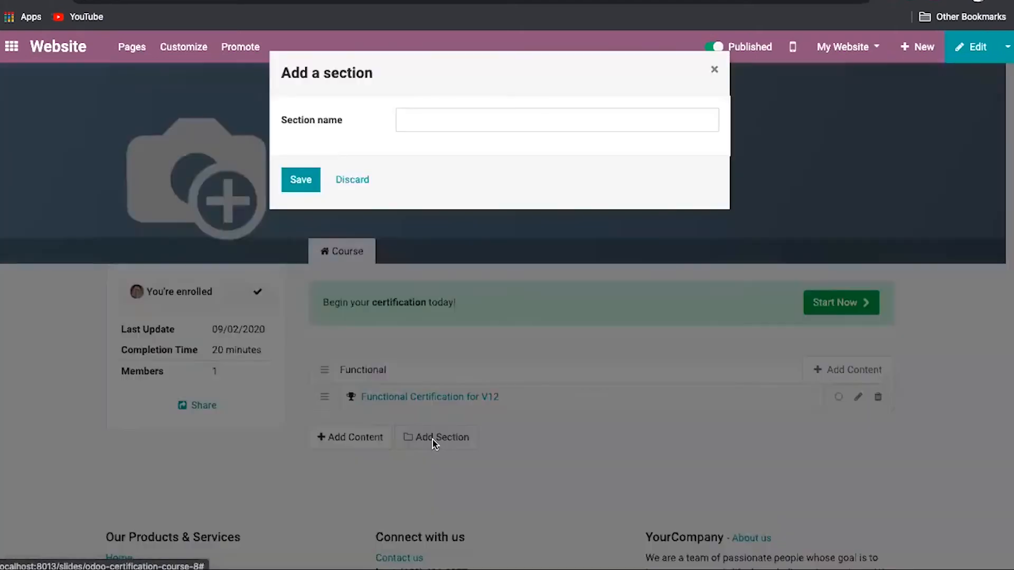
pyautogui.click(439, 124)
pyautogui.write('Tech')
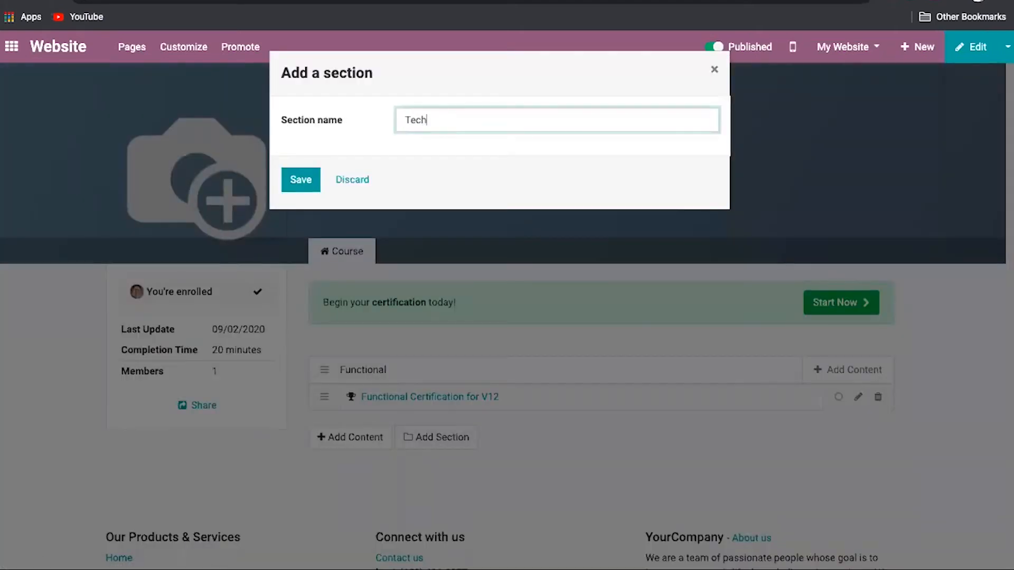
pyautogui.write('nical')
pyautogui.click(301, 181)
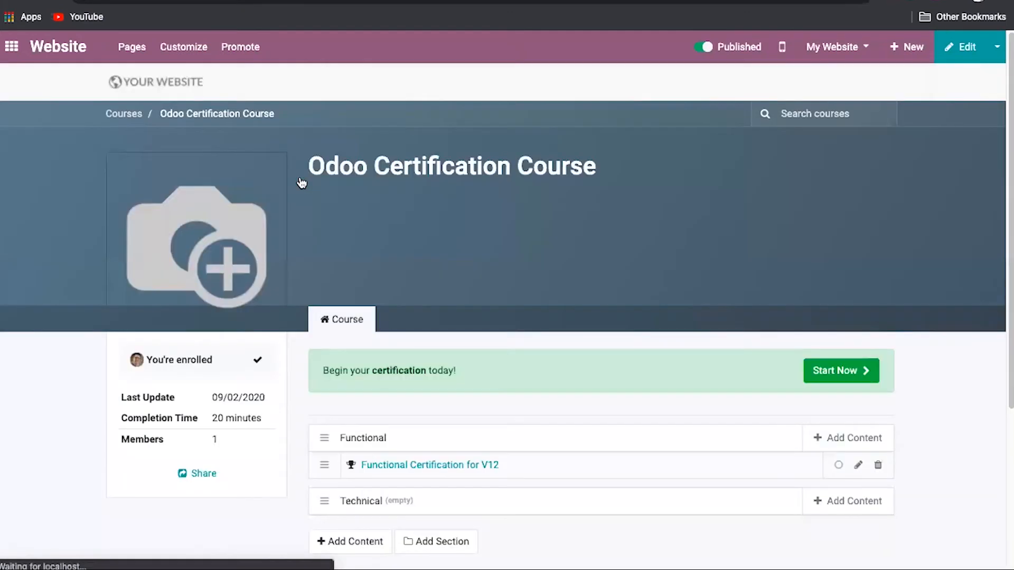
pyautogui.scroll(-2, 321, 459)
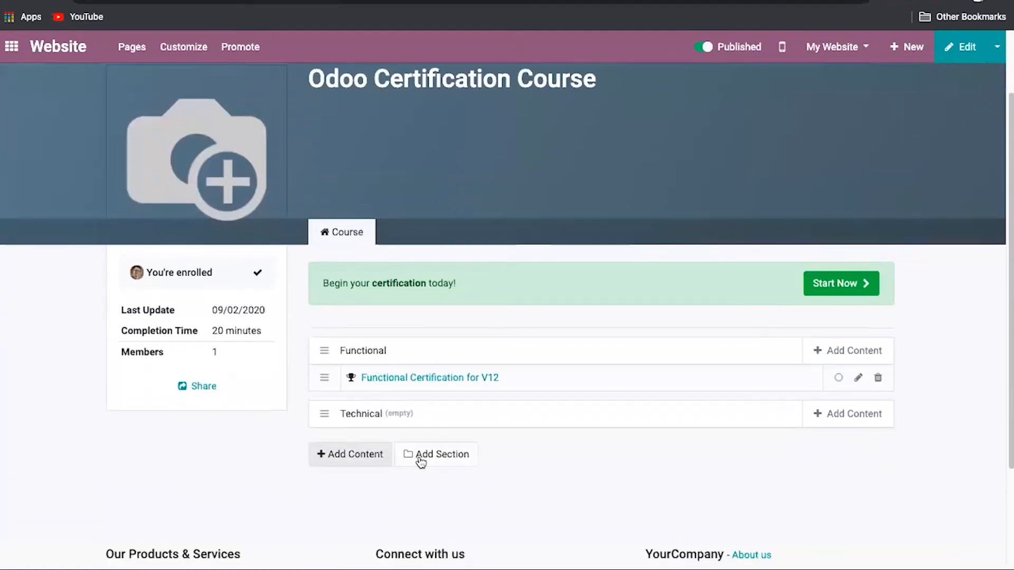
pyautogui.click(369, 457)
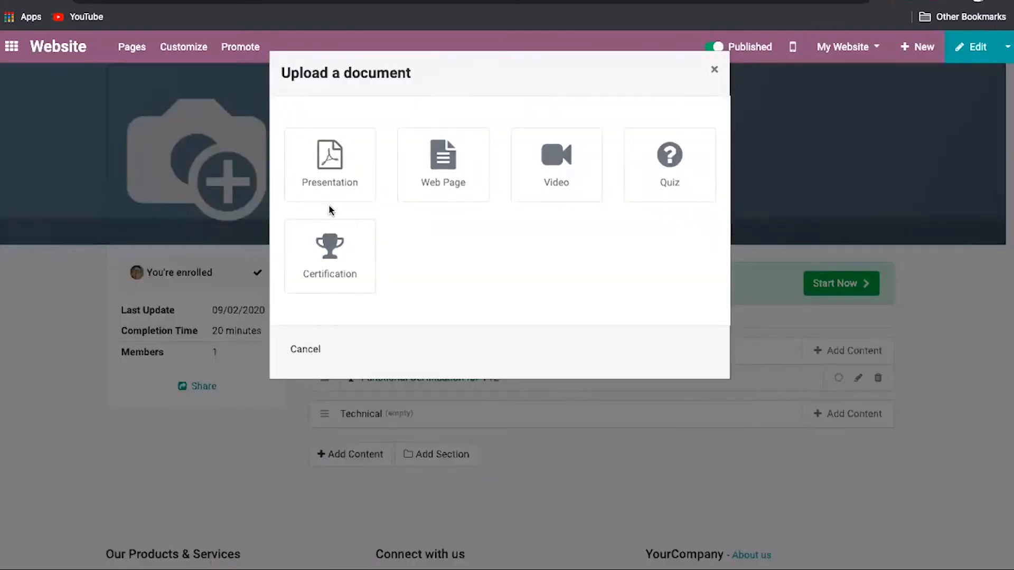
pyautogui.click(332, 271)
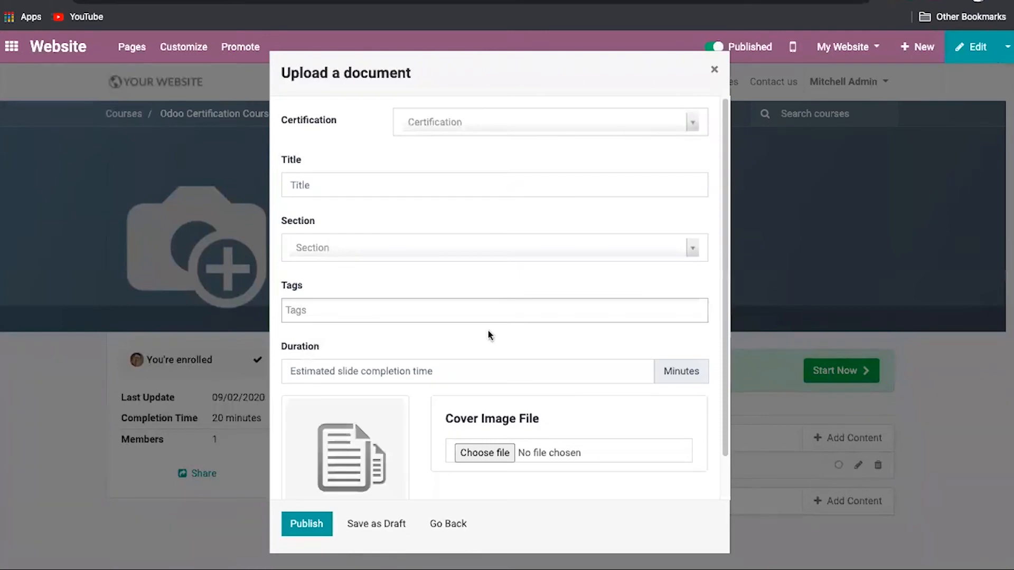
pyautogui.scroll(-2, 487, 331)
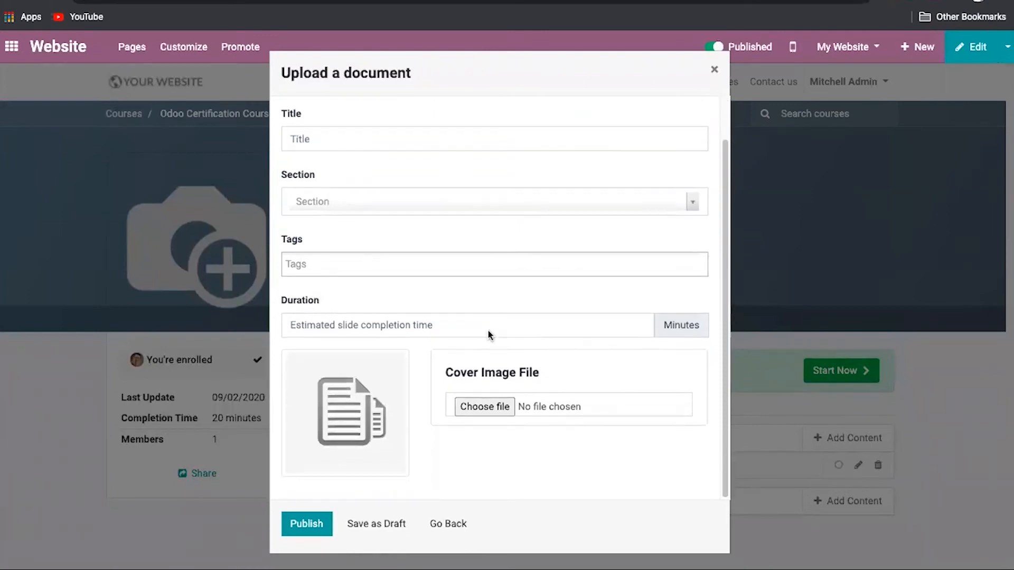
pyautogui.click(714, 72)
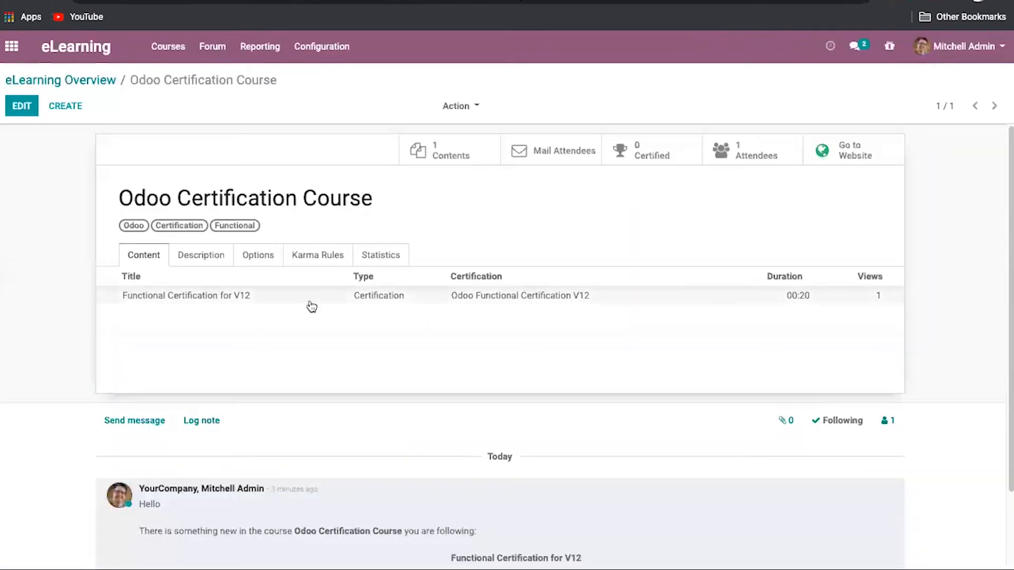
# Start the Functional Certification for V12 from the course page, answer the CRM quotation question with No, and continue to the Sales section.
pyautogui.click(499, 1)
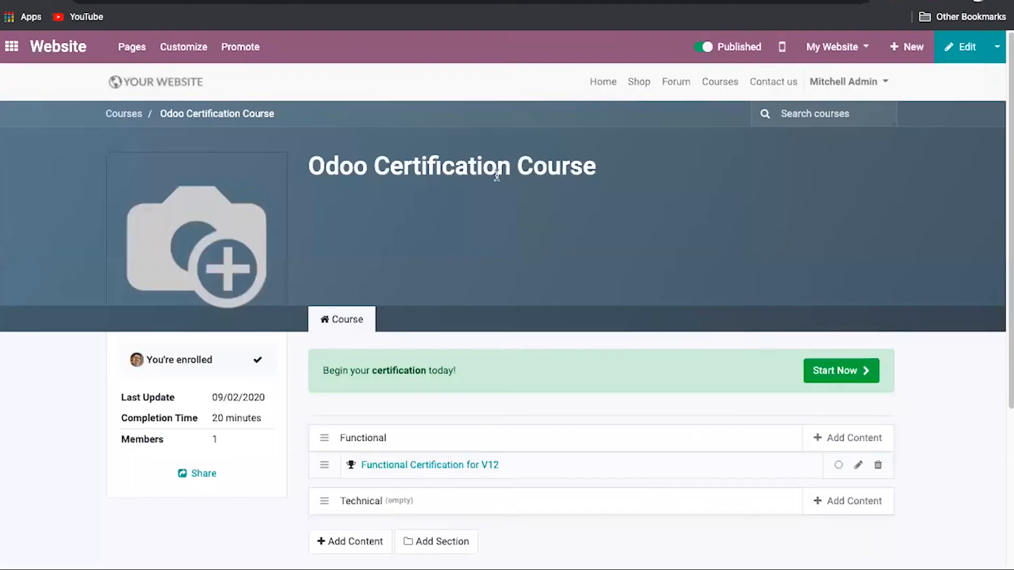
pyautogui.scroll(-3, 628, 378)
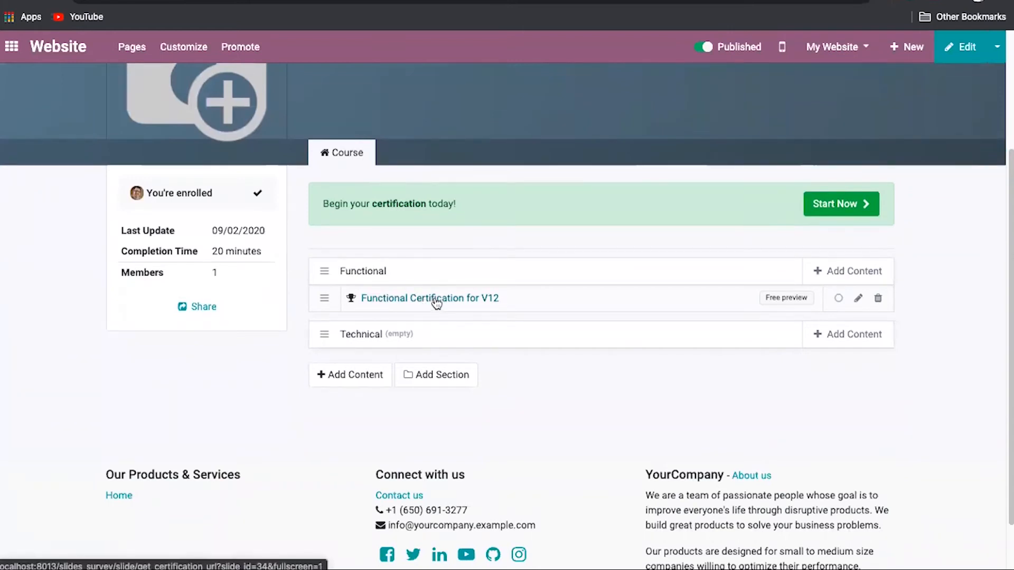
pyautogui.click(436, 299)
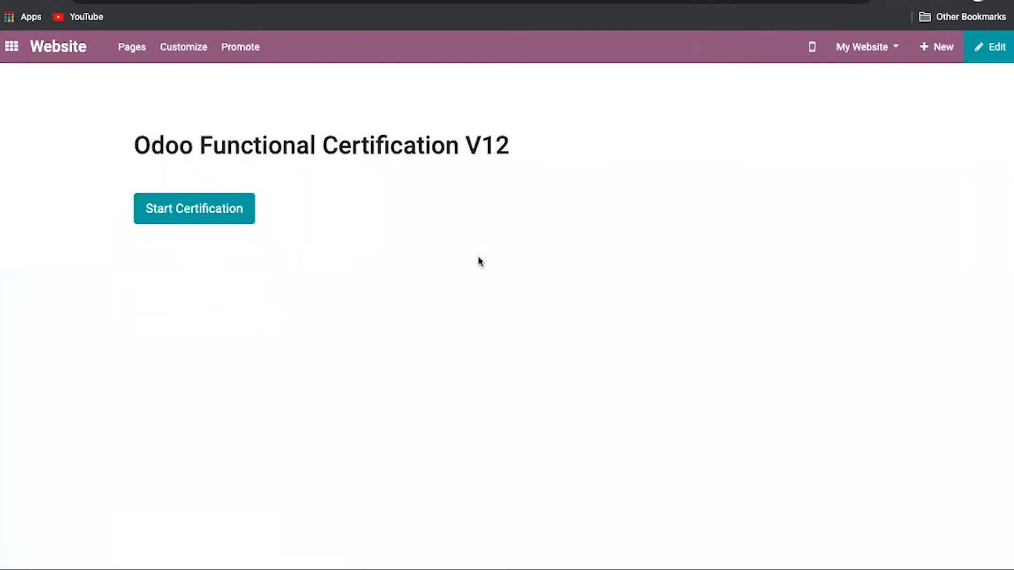
pyautogui.click(191, 219)
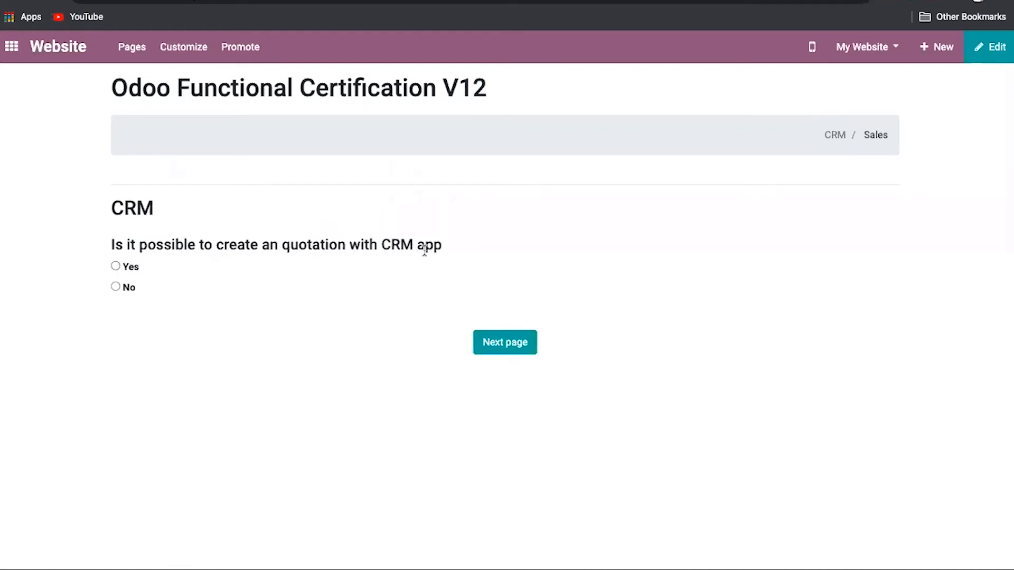
pyautogui.click(116, 287)
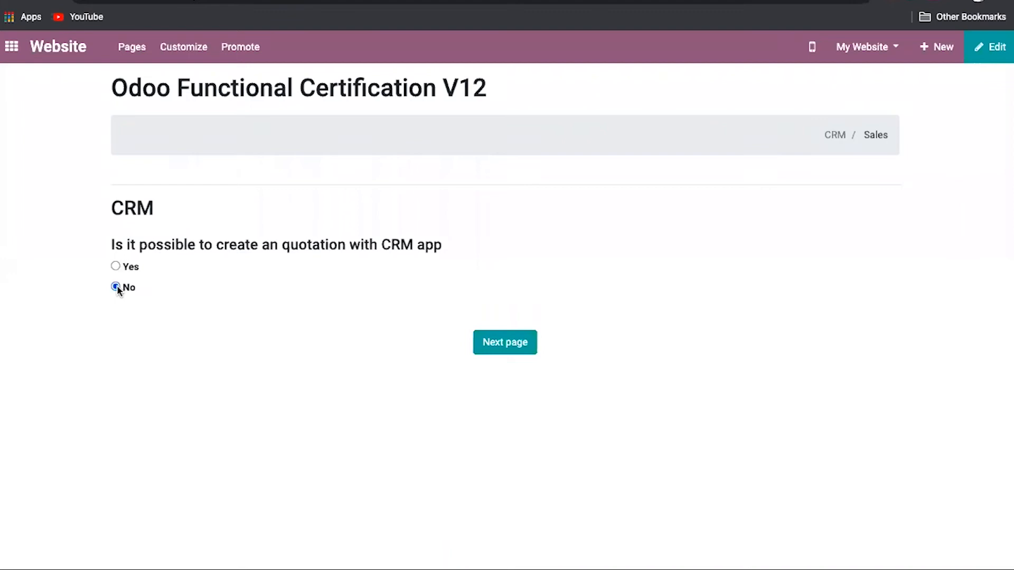
pyautogui.click(499, 345)
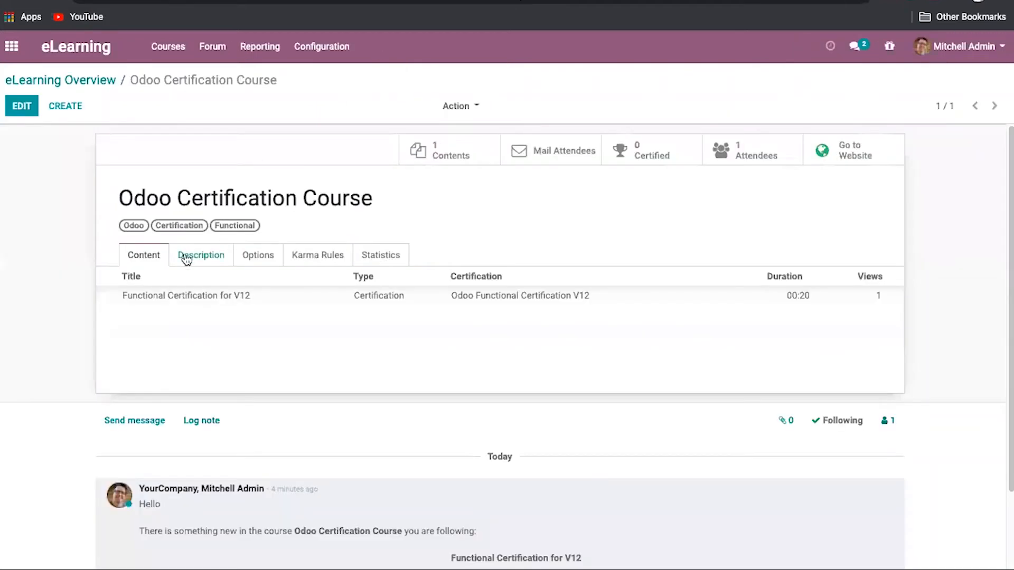
# Examine the description, external links, quiz, statistics and document details of the Functional Certification for V12 content in eLearning.
pyautogui.click(203, 294)
pyautogui.click(274, 182)
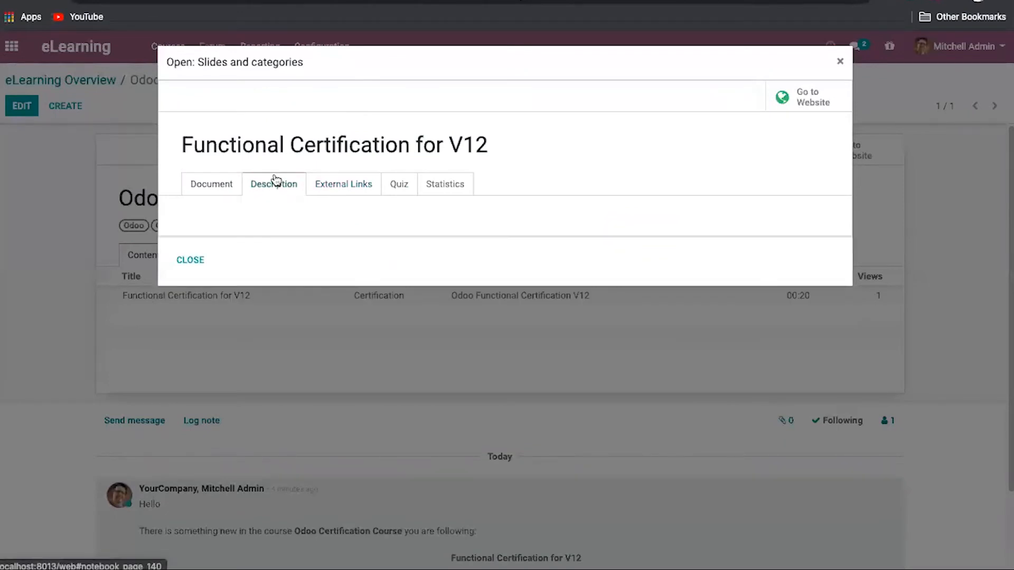
pyautogui.click(344, 185)
pyautogui.click(401, 188)
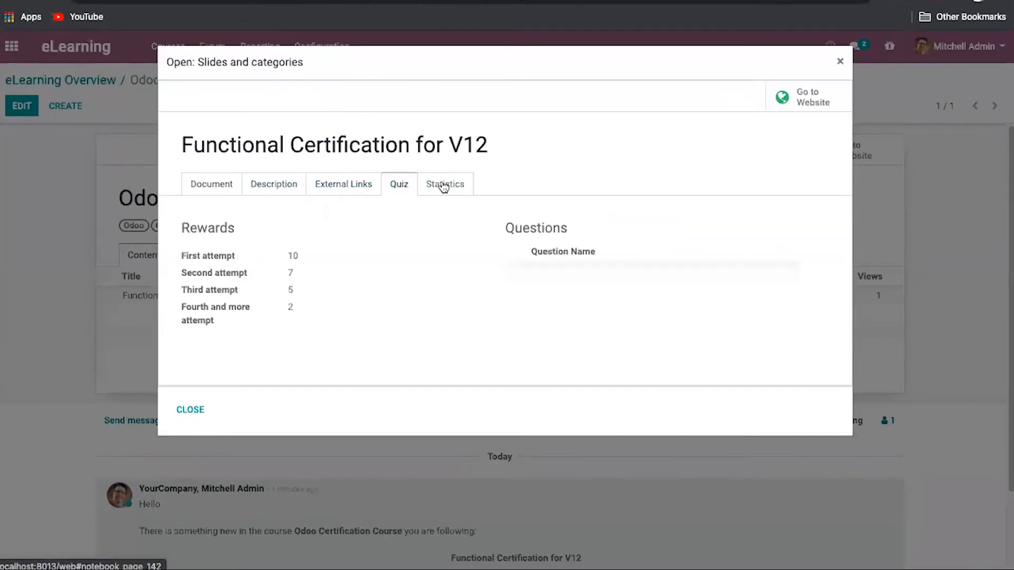
pyautogui.click(443, 185)
pyautogui.click(227, 184)
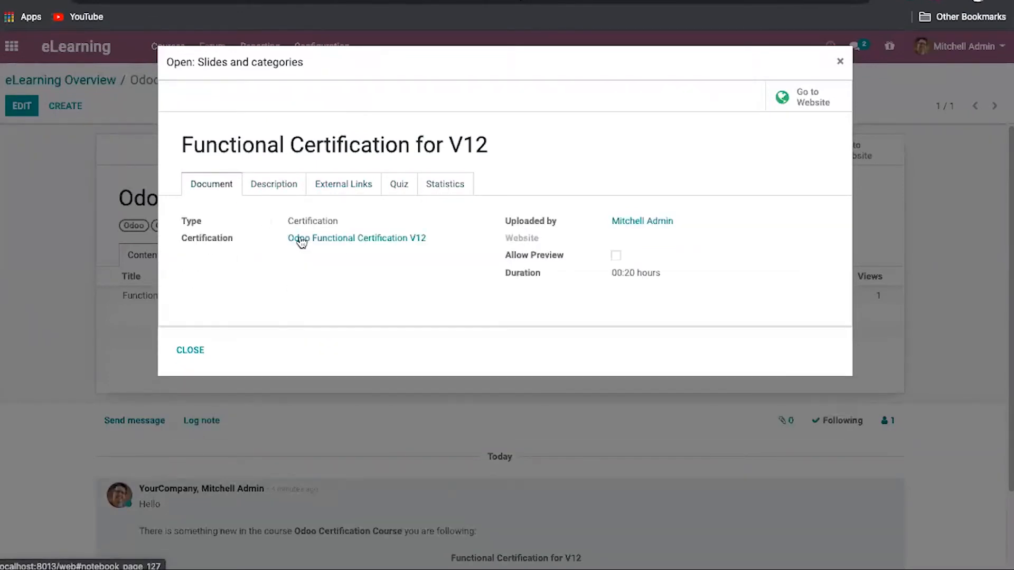
# Open the linked Odoo Functional Certification V12 survey and examine its question, scoring and candidate options.
pyautogui.click(315, 240)
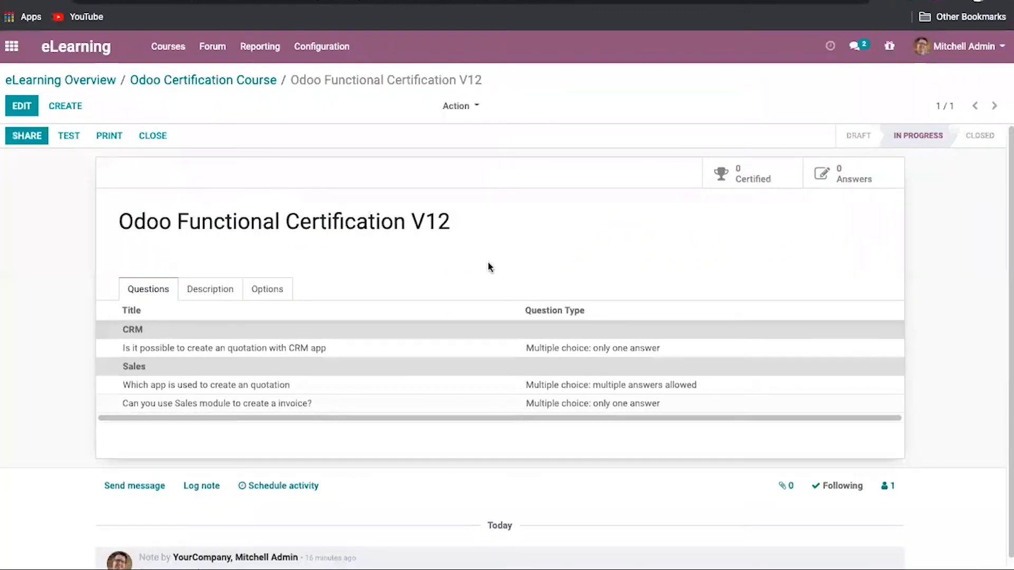
pyautogui.click(269, 300)
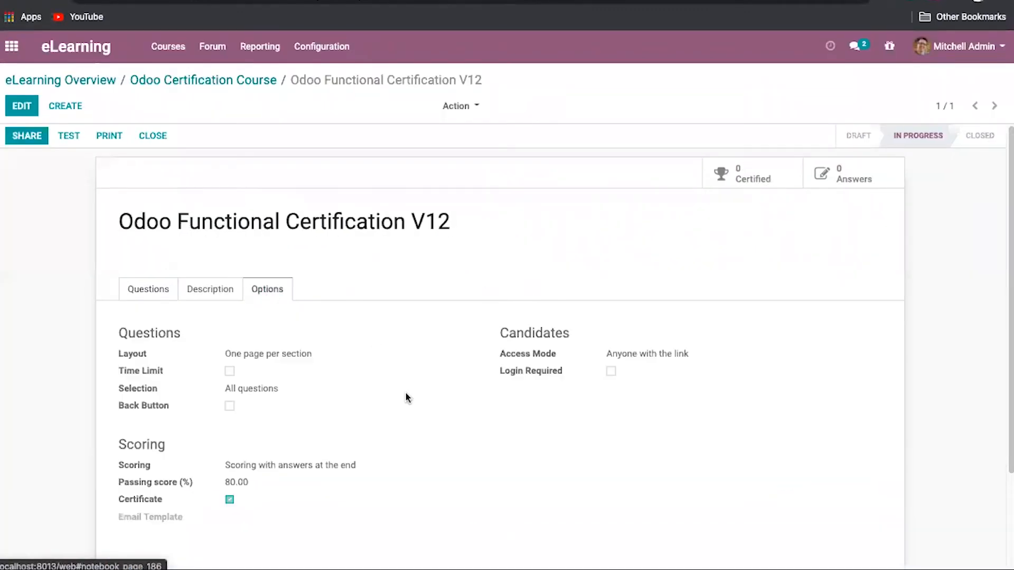
pyautogui.scroll(-2, 405, 399)
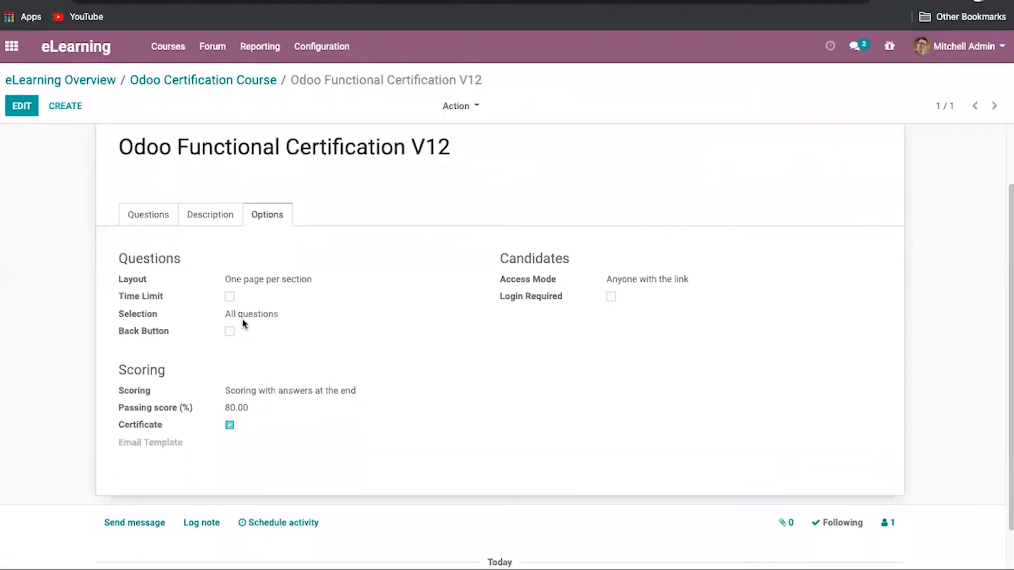
# Set the certification's question layout to One page per question and save.
pyautogui.click(28, 109)
pyautogui.scroll(-2, 385, 407)
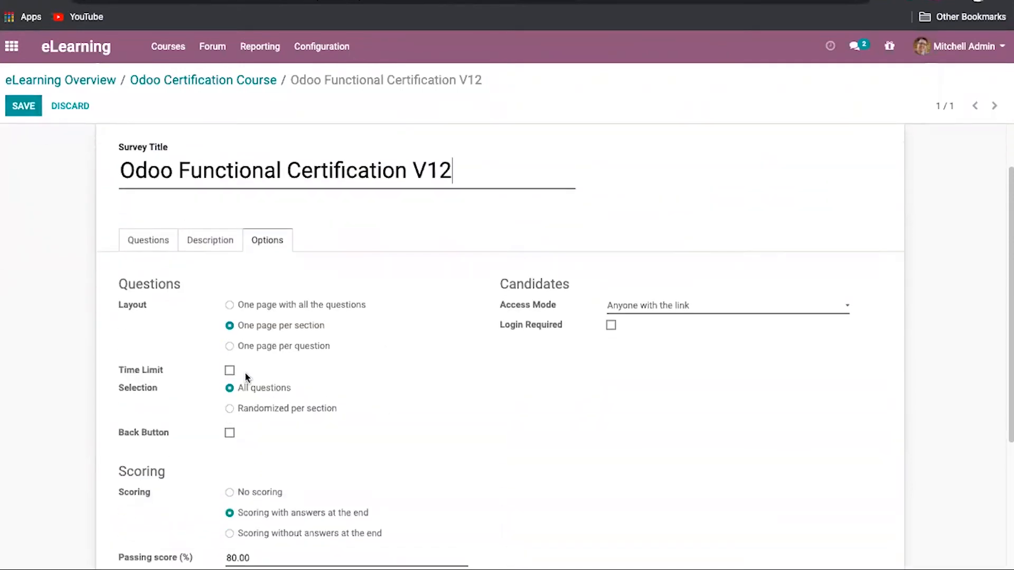
pyautogui.click(229, 346)
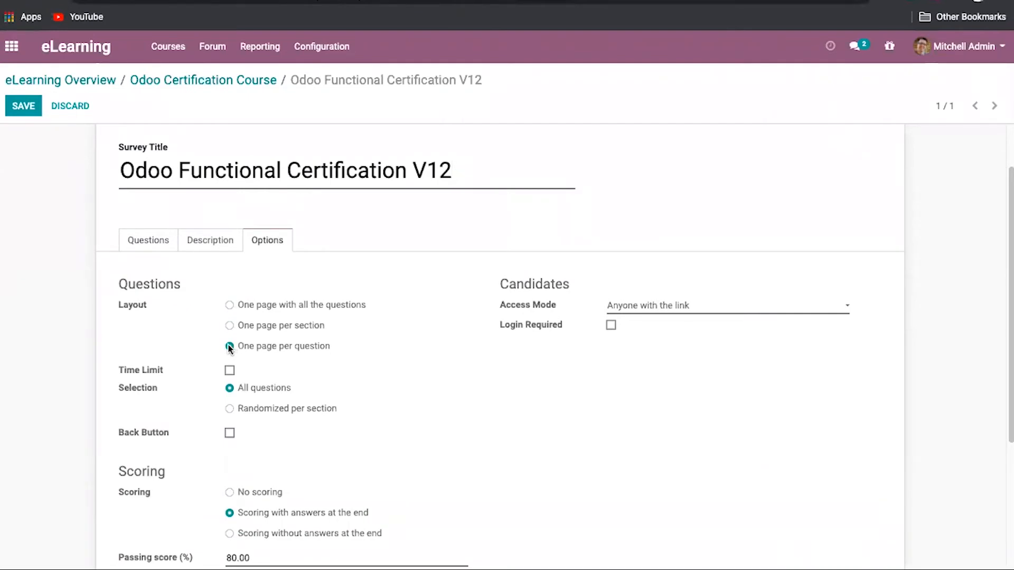
pyautogui.click(30, 107)
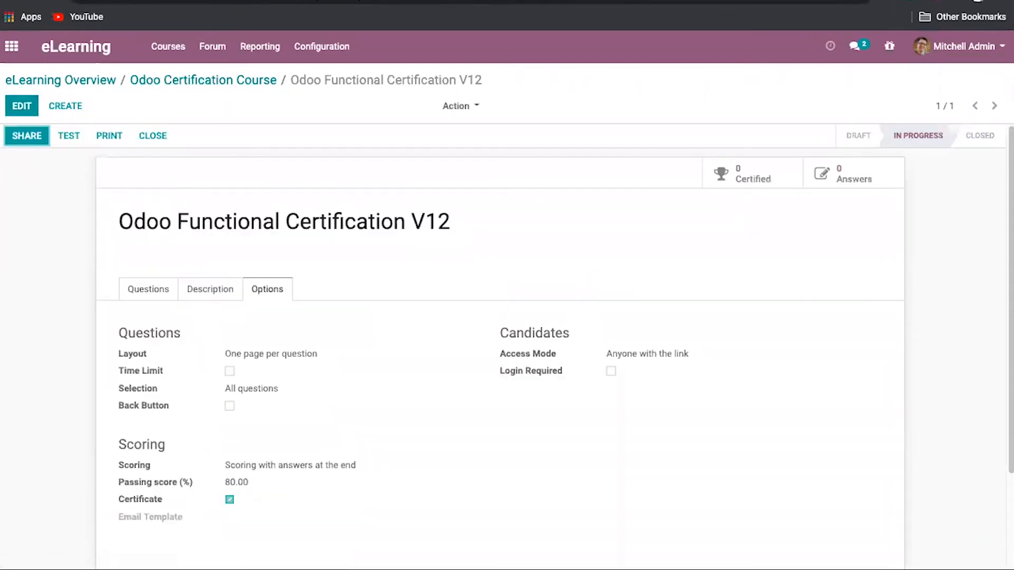
# Reload the certification on the website and try to restart it, going back to the course page to reopen it.
pyautogui.click(222, 1)
pyautogui.click(55, 2)
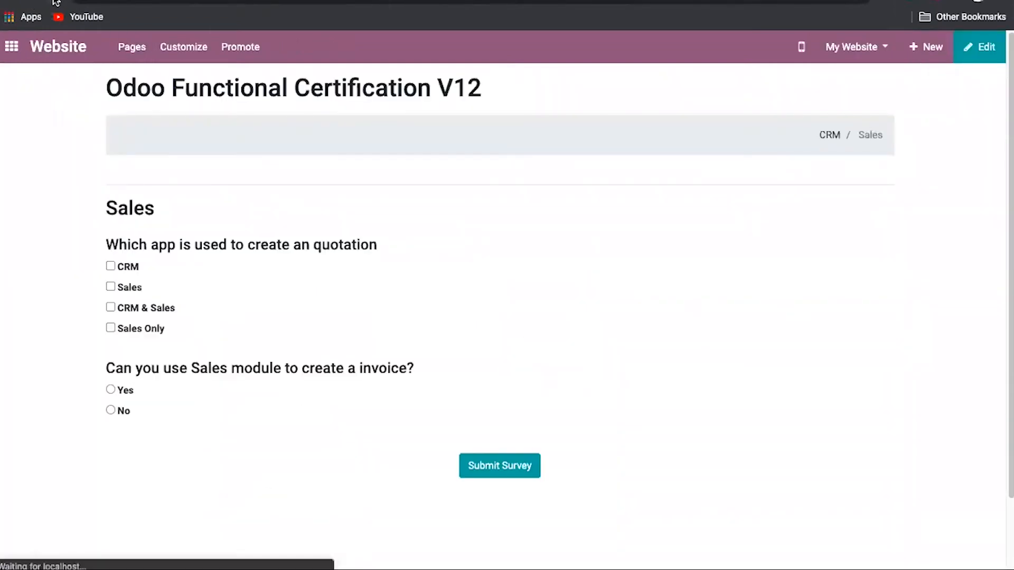
pyautogui.click(13, 3)
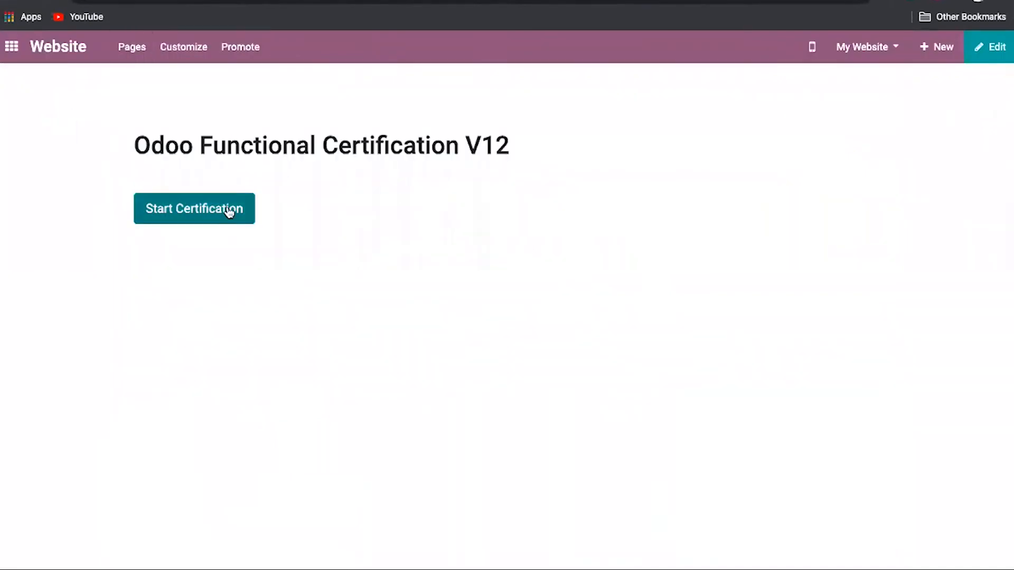
pyautogui.click(226, 210)
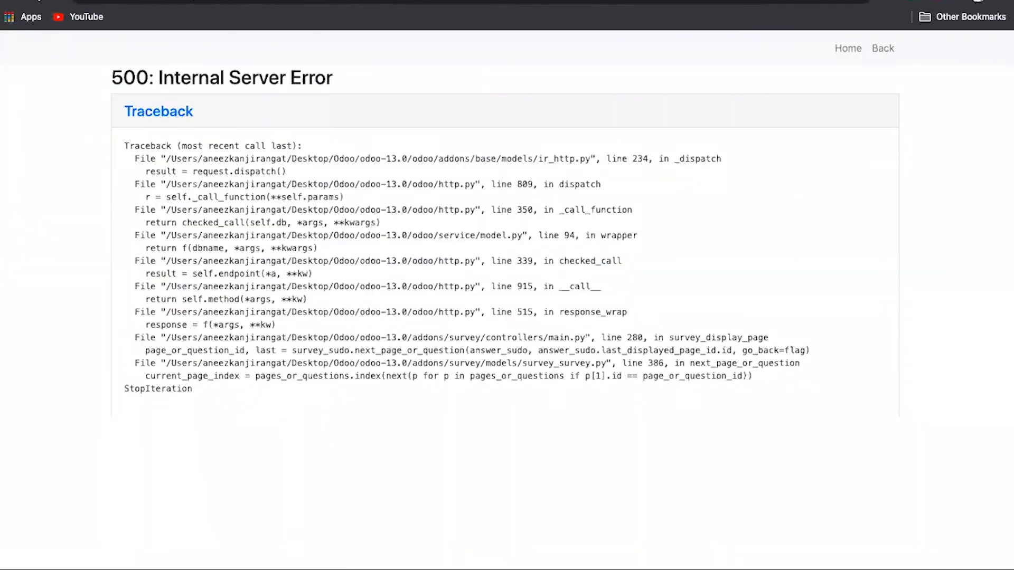
pyautogui.click(12, 2)
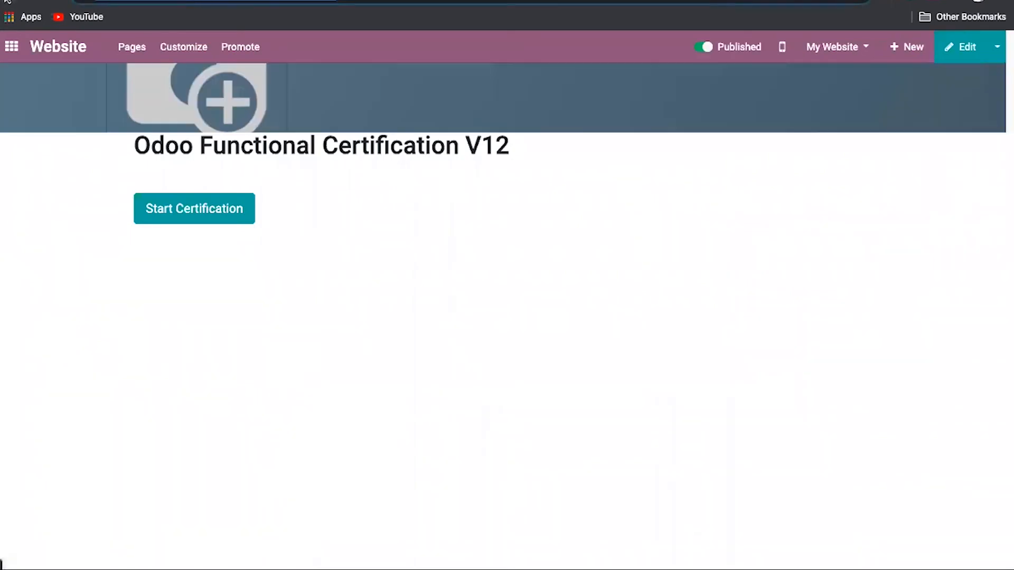
pyautogui.click(416, 298)
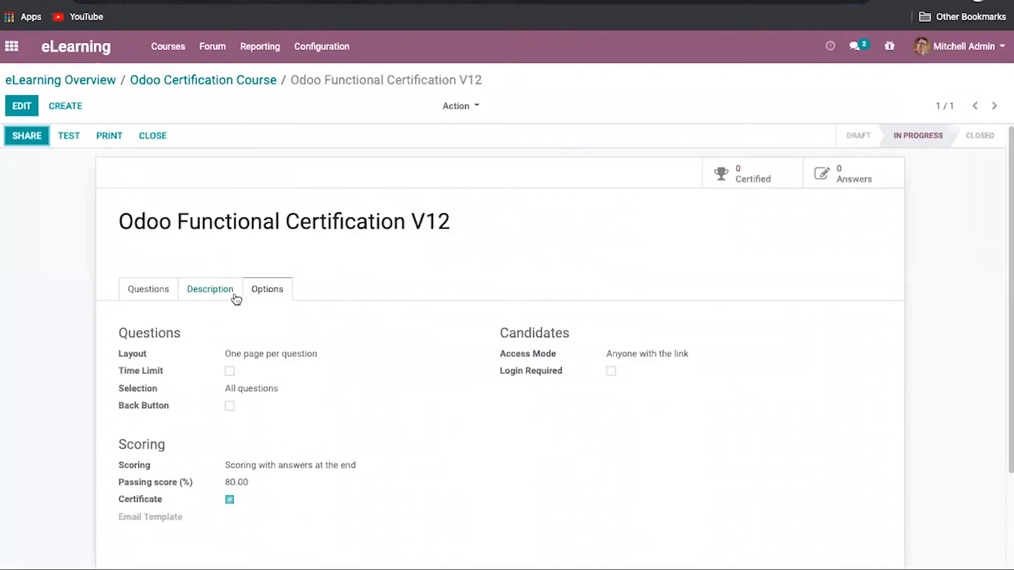
# Set the certification's question layout to One page per section and save.
pyautogui.click(20, 108)
pyautogui.click(268, 388)
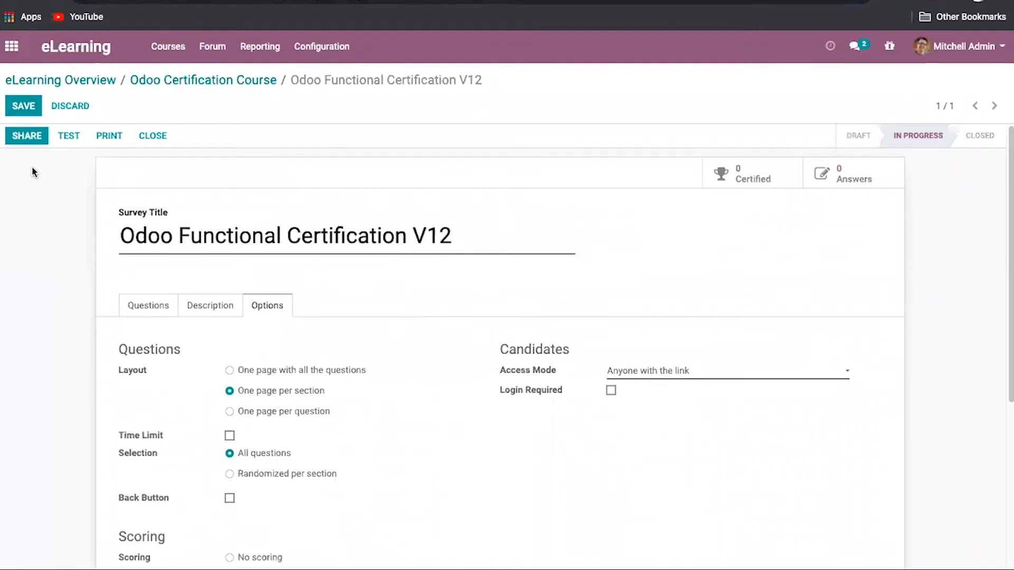
pyautogui.click(23, 106)
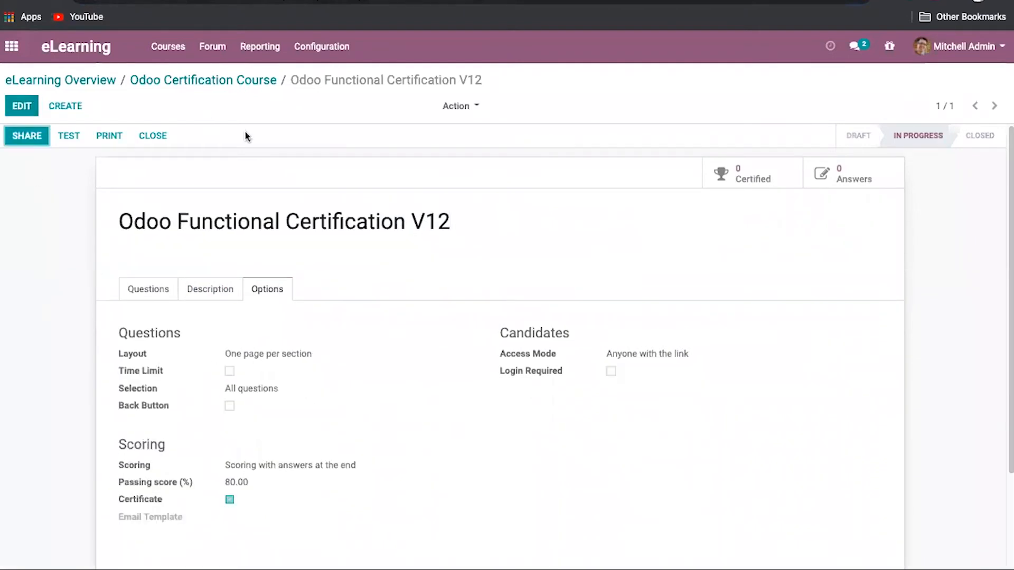
# Reload the certification on the website, answer the quotation app question with Sales Only, and submit the survey to check the score.
pyautogui.click(158, 1)
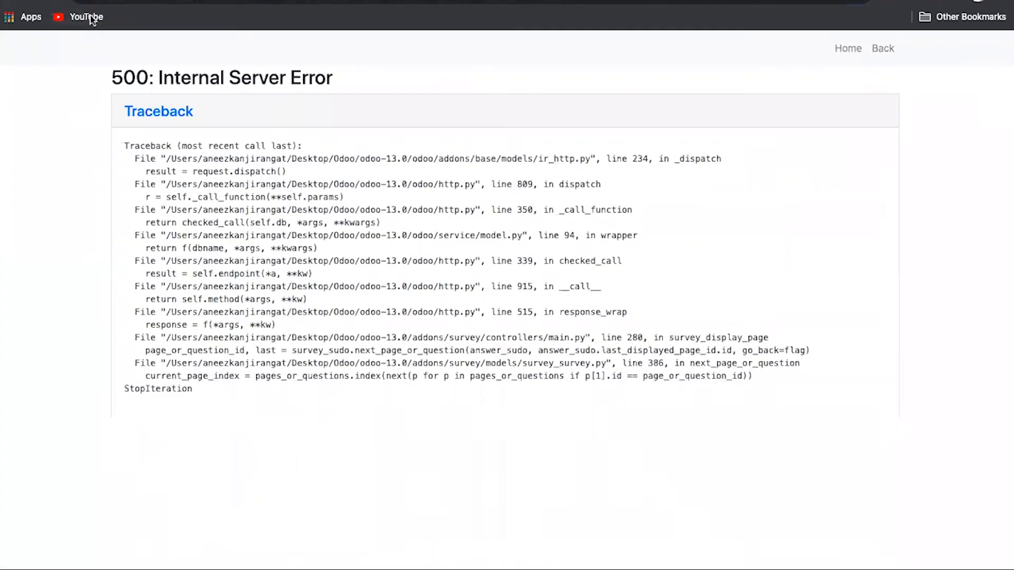
pyautogui.click(54, 3)
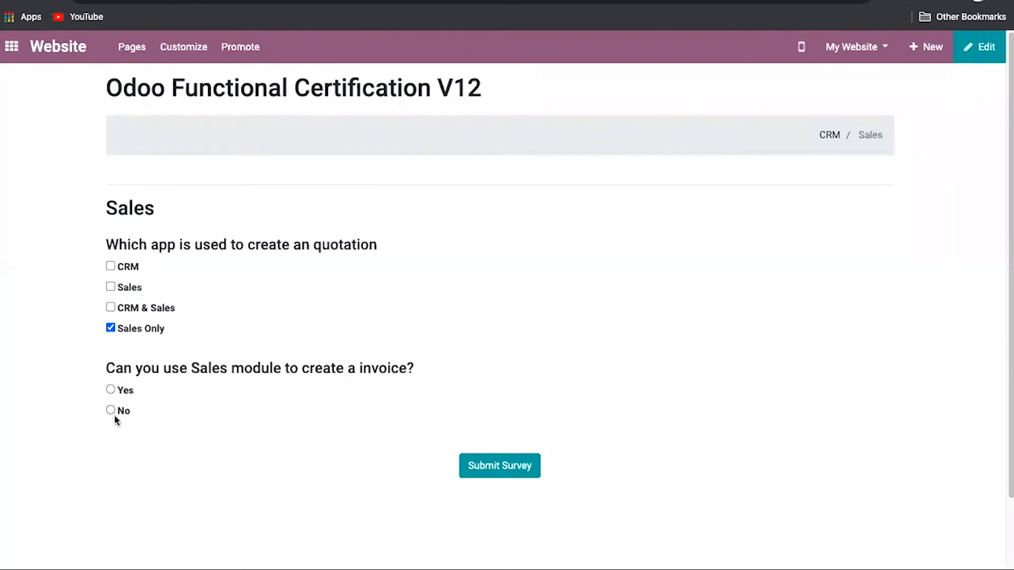
pyautogui.click(486, 464)
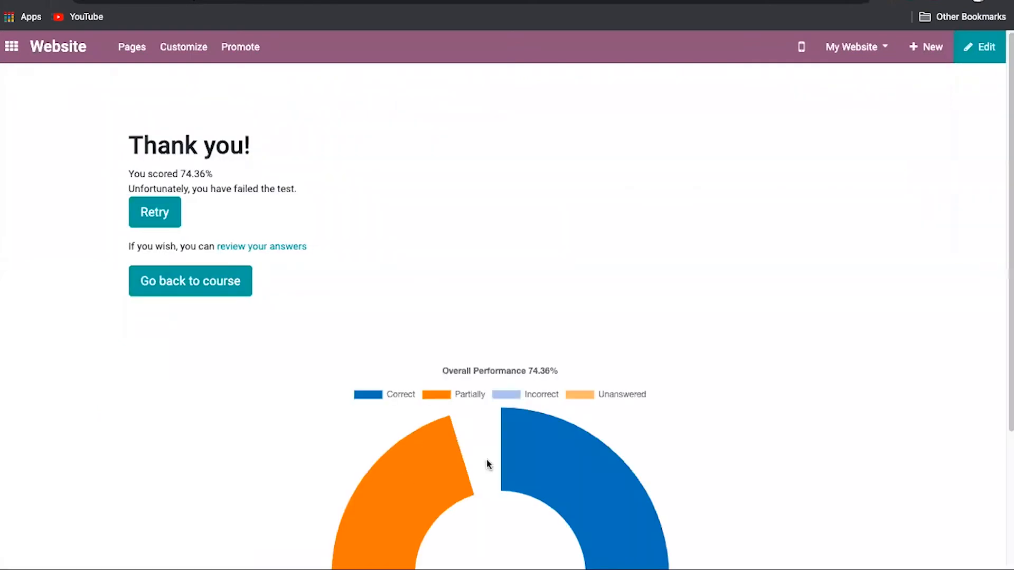
pyautogui.doubleClick(154, 173)
pyautogui.click(183, 174)
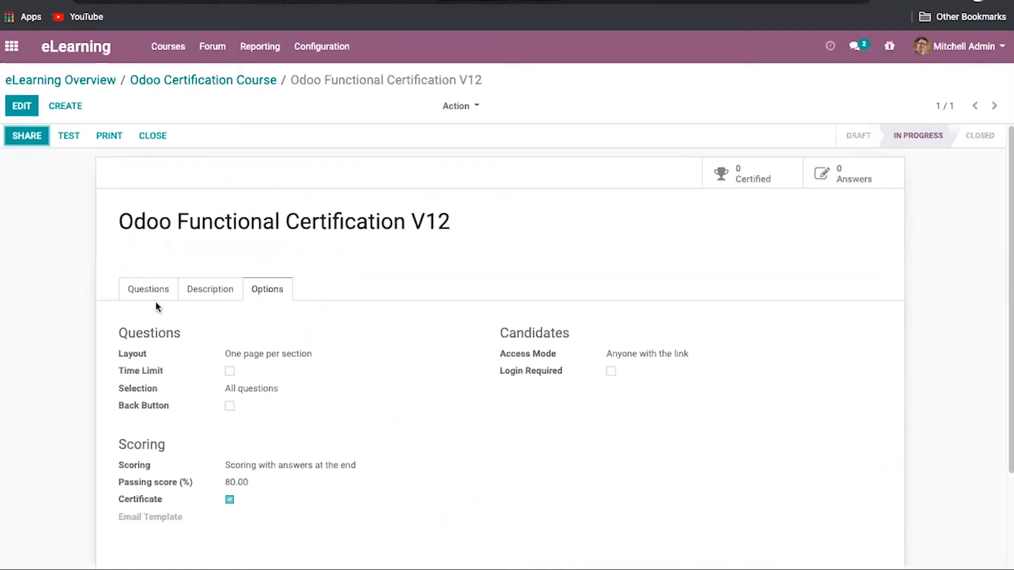
# Check the answer choices and scores of the certification question about which app is used to create a quotation.
pyautogui.click(153, 292)
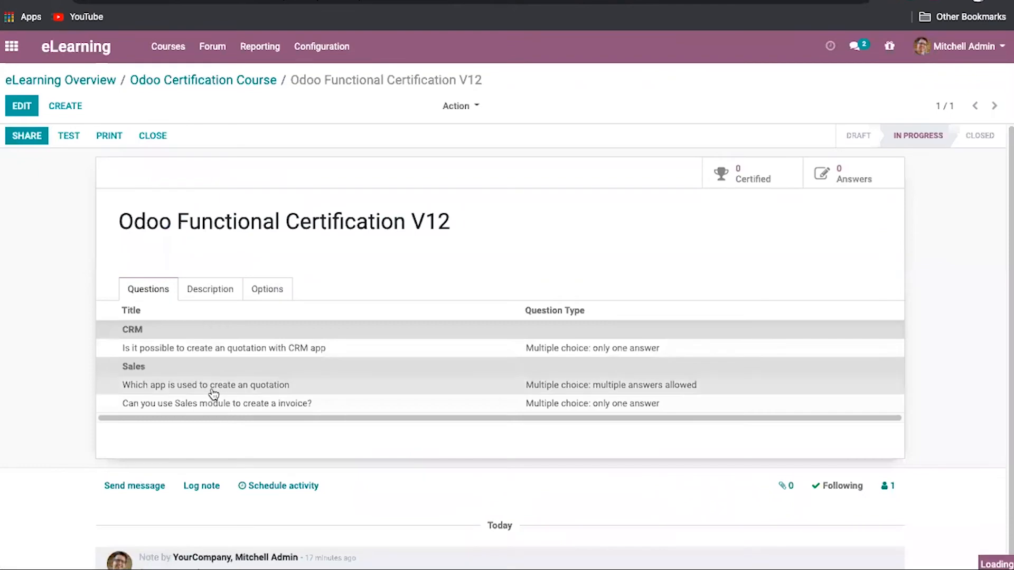
pyautogui.click(213, 390)
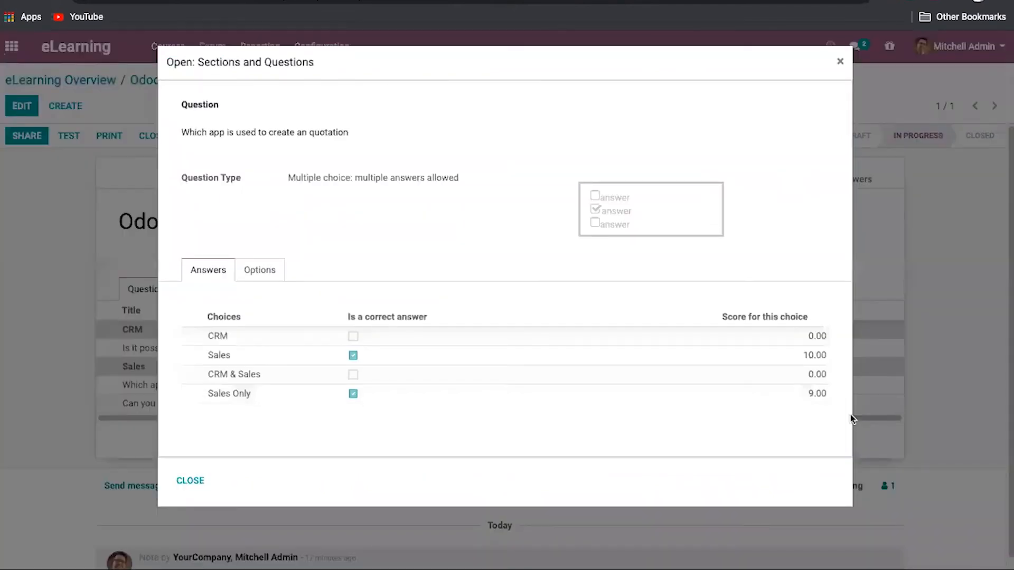
pyautogui.click(839, 64)
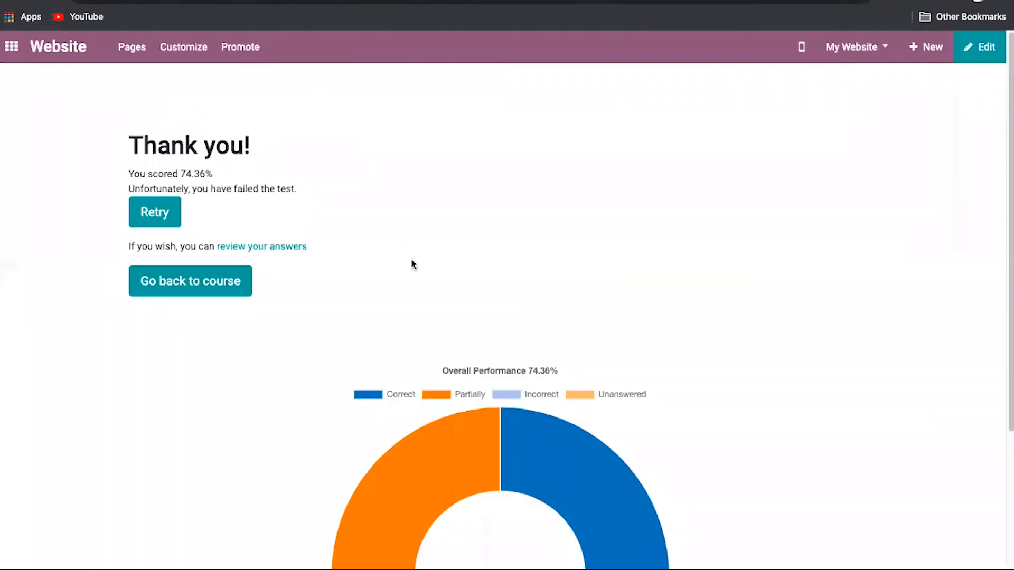
# Examine the correct and partially correct portions of the overall performance chart on the website's certification result page.
pyautogui.scroll(-4, 412, 262)
pyautogui.moveTo(479, 263)
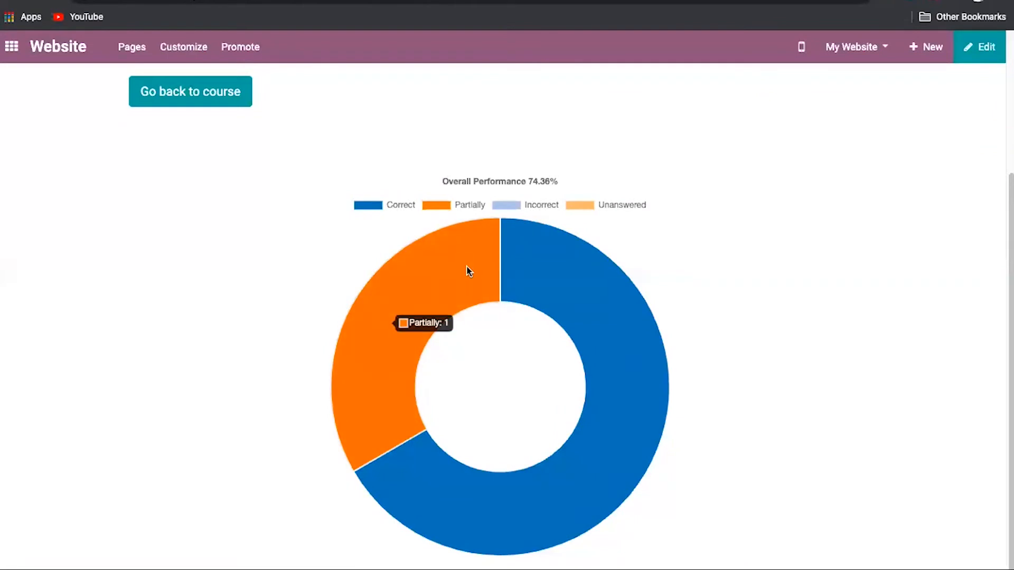
pyautogui.moveTo(590, 280)
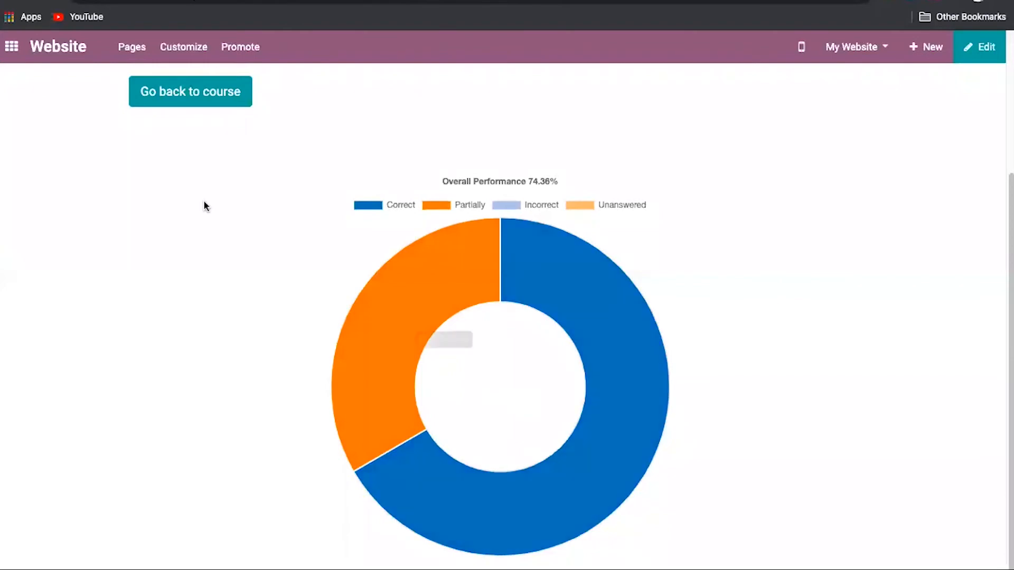
# Return to the course page, reopen Functional Certification for V12, and start a new attempt at the certification.
pyautogui.scroll(3, 206, 206)
pyautogui.click(188, 289)
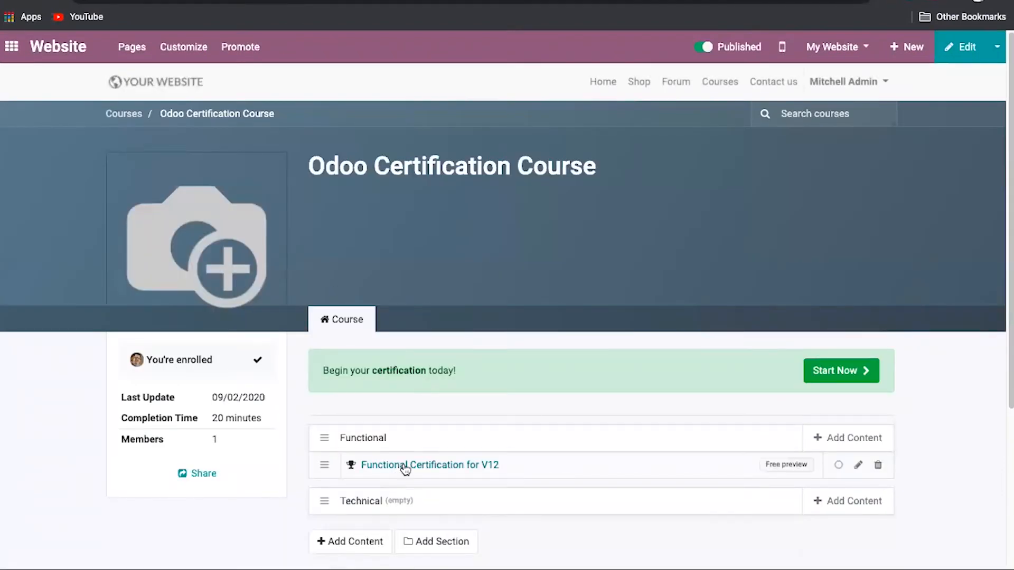
pyautogui.click(404, 466)
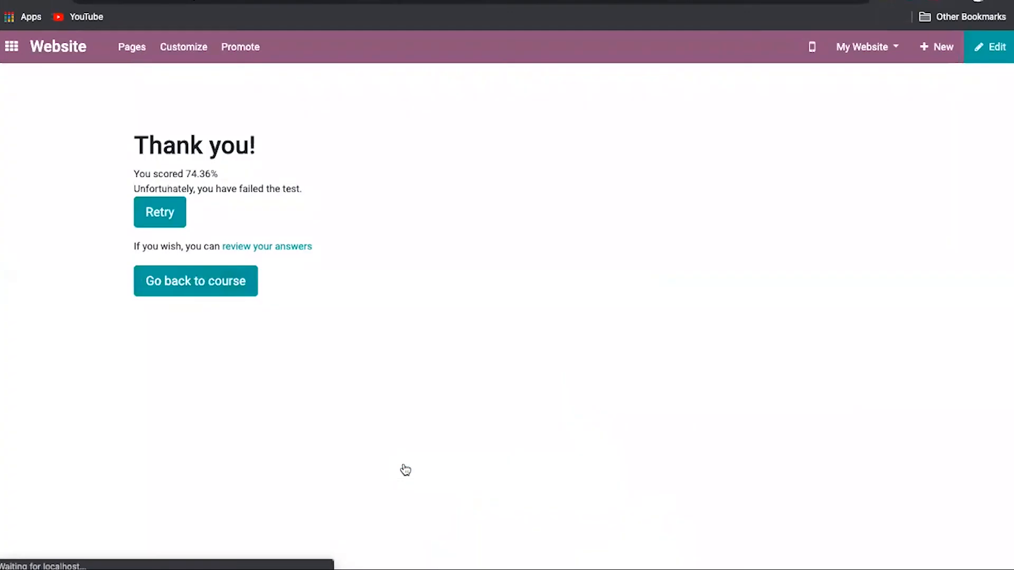
pyautogui.click(168, 216)
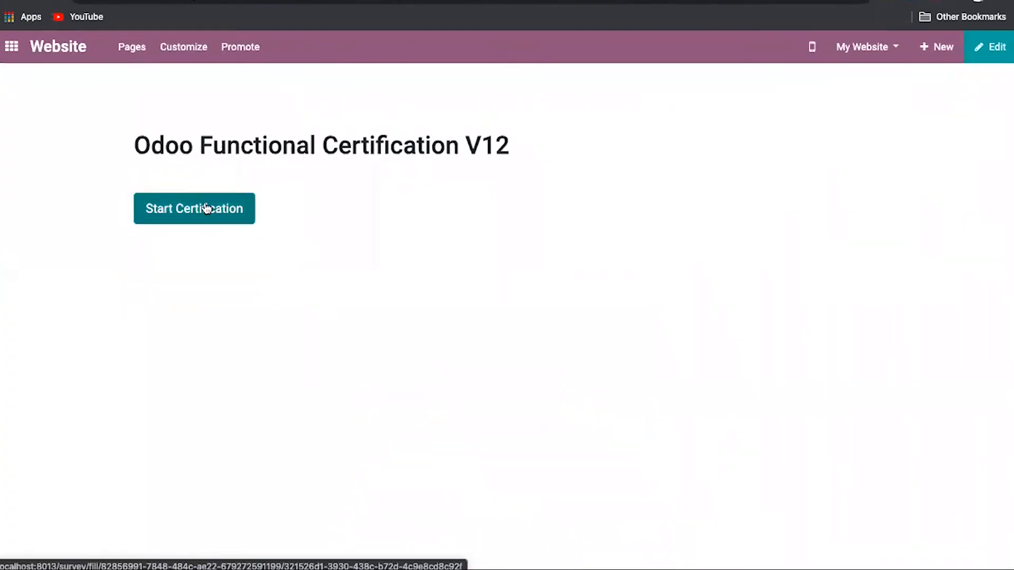
pyautogui.click(206, 208)
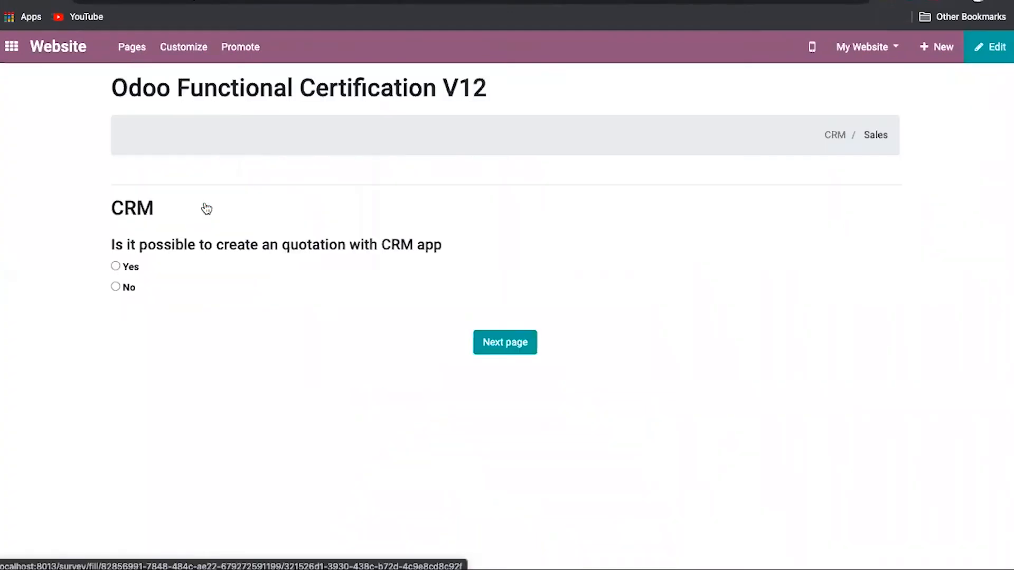
# Answer No to the CRM quotation question, Sales for the quotation app, and No to the invoice question, and submit the survey.
pyautogui.click(116, 287)
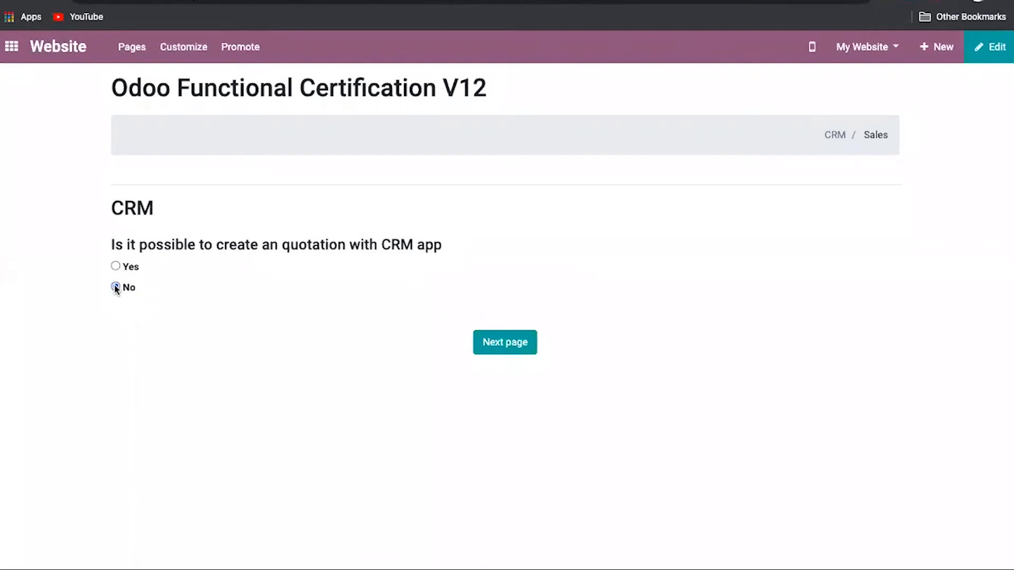
pyautogui.click(494, 346)
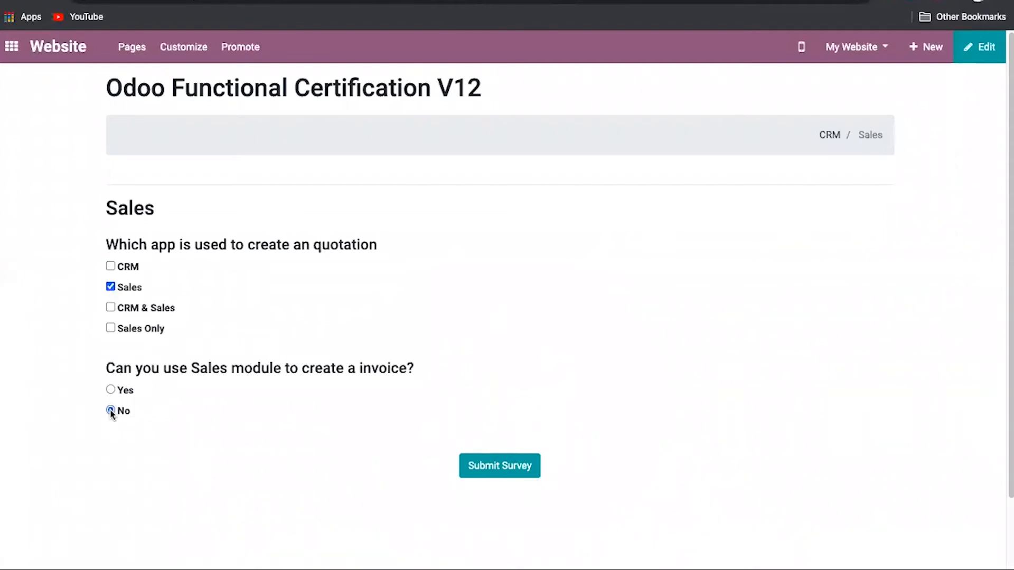
pyautogui.click(520, 472)
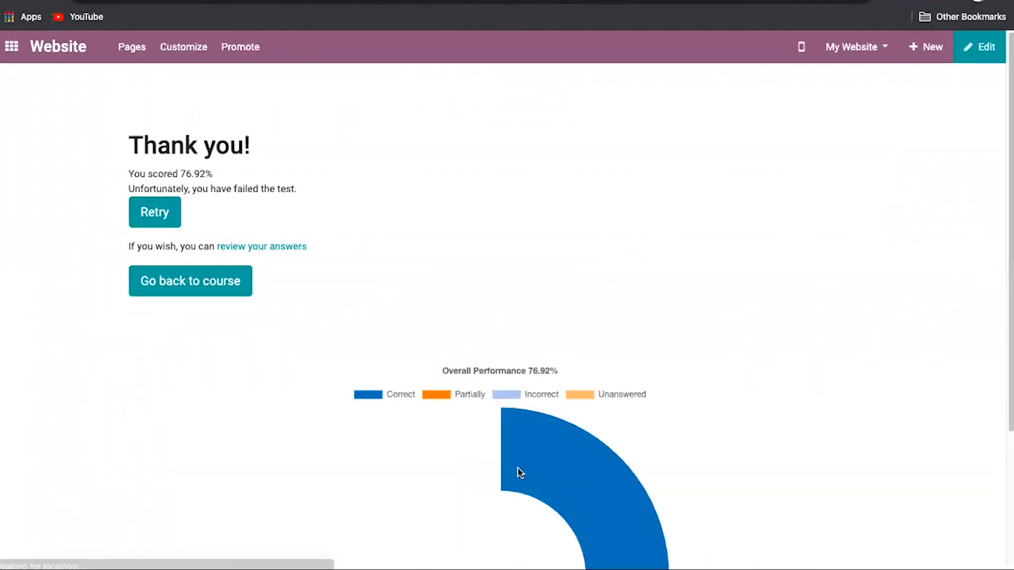
# Check the new attempt's performance chart, and reload the Odoo Functional Certification V12 record in the backend.
pyautogui.scroll(-2, 524, 436)
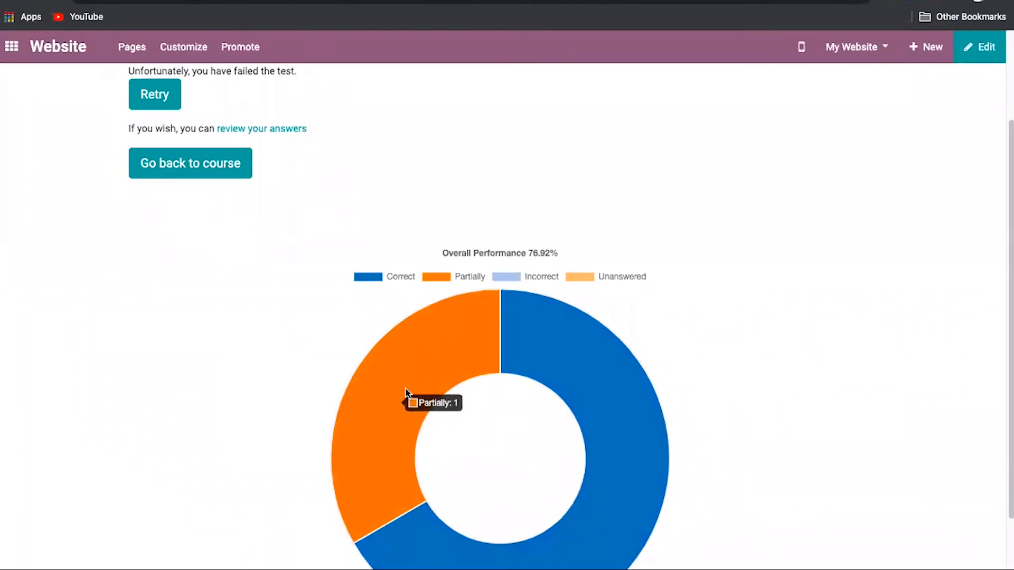
pyautogui.scroll(3, 236, 293)
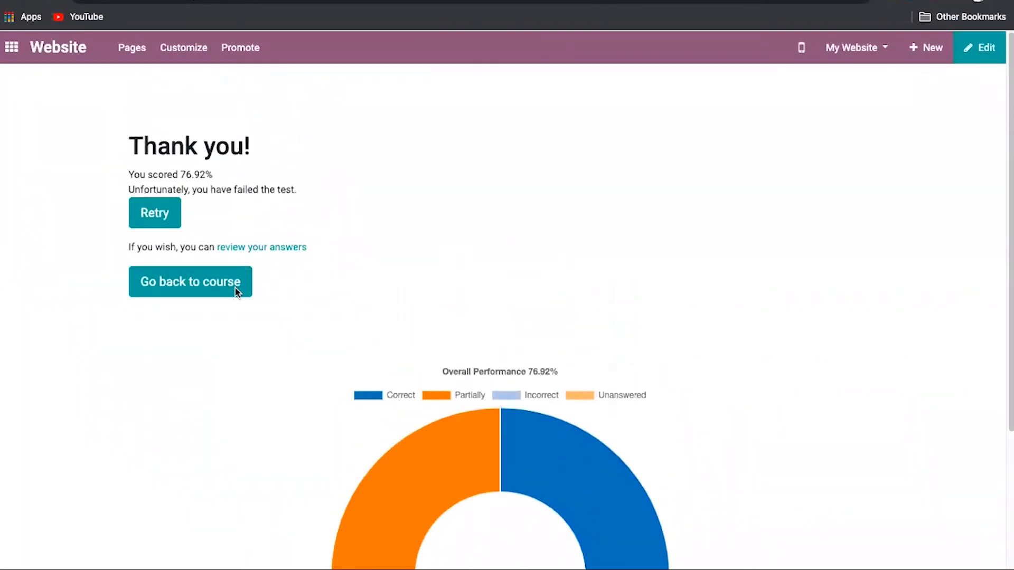
pyautogui.hscroll(-2, 244, 371)
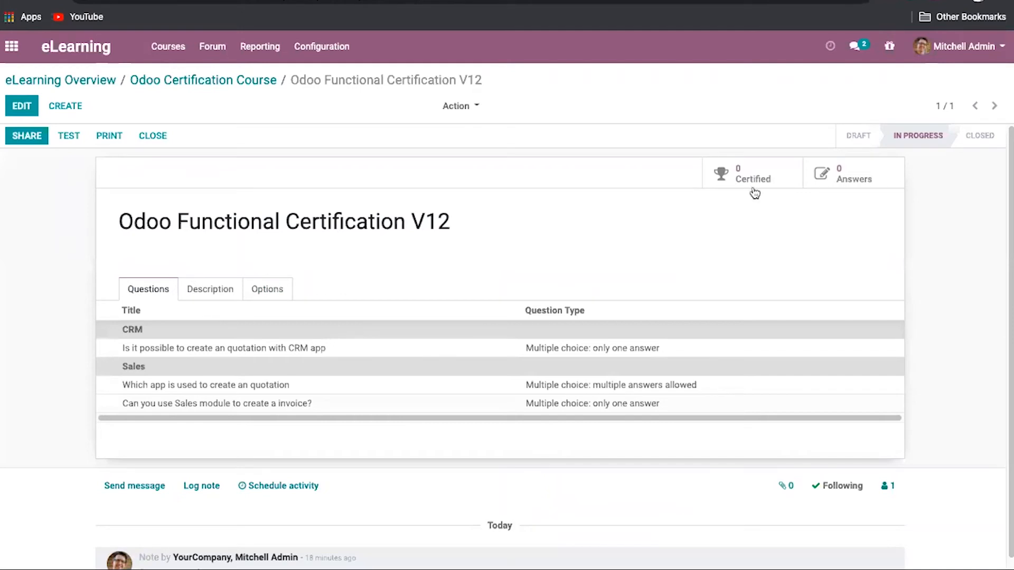
pyautogui.click(53, 2)
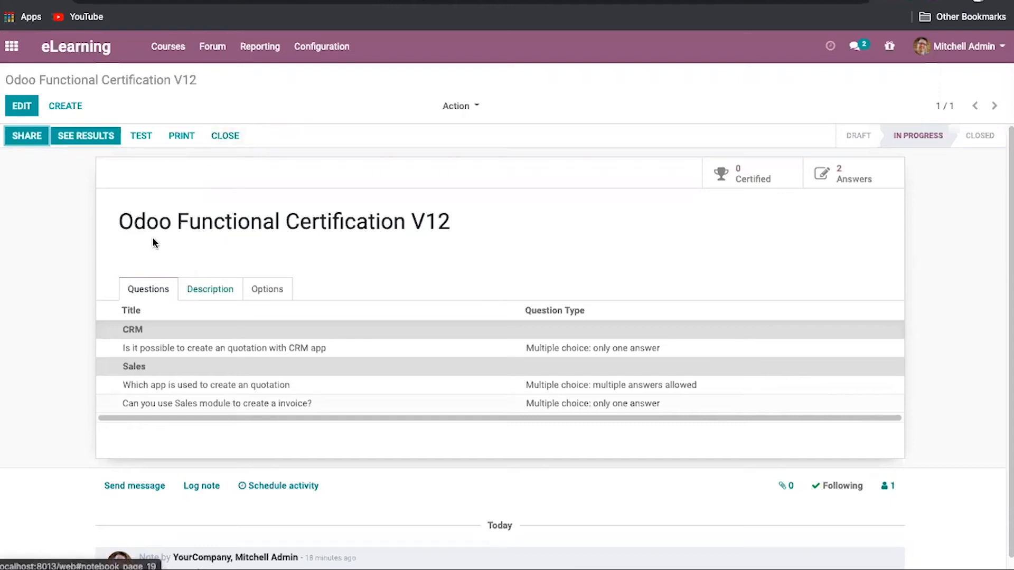
# Try out the certification's sharing invitation with Azure Interior as recipient, and discard it without sending.
pyautogui.click(34, 135)
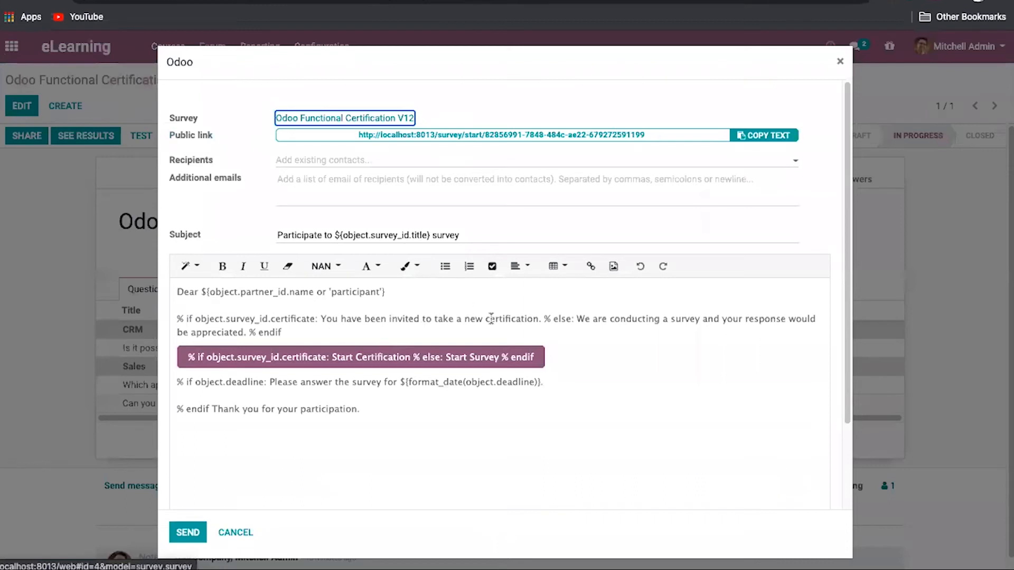
pyautogui.click(433, 165)
pyautogui.click(416, 179)
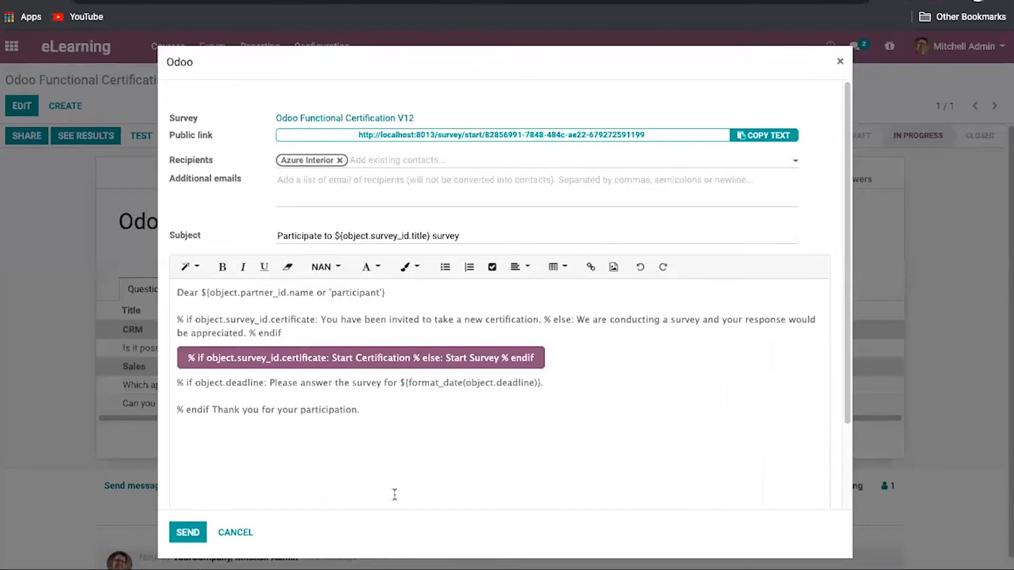
pyautogui.click(236, 533)
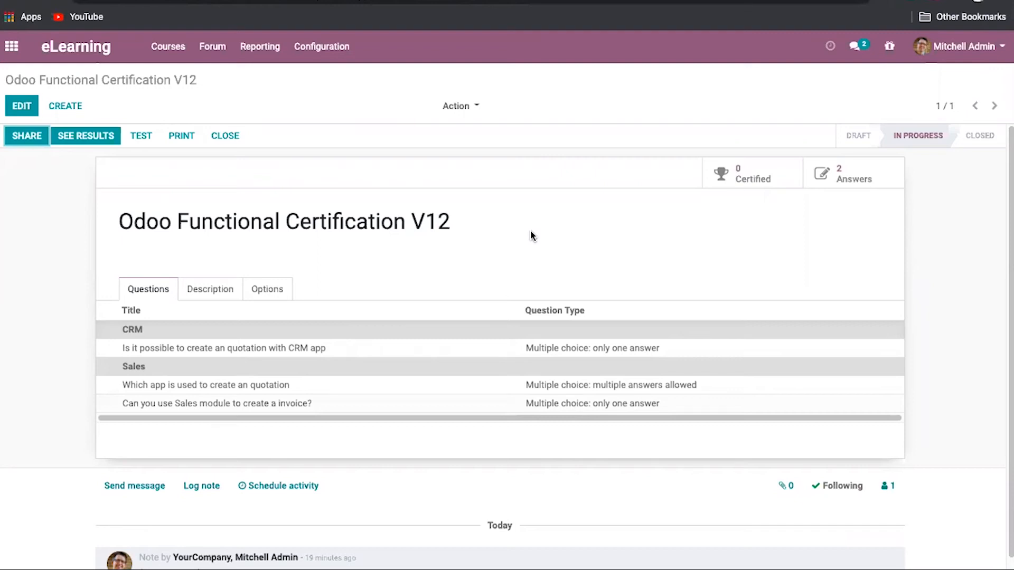
# Open the certification's survey results and examine the success rate and passed/missed chart in the Results Overview.
pyautogui.click(105, 137)
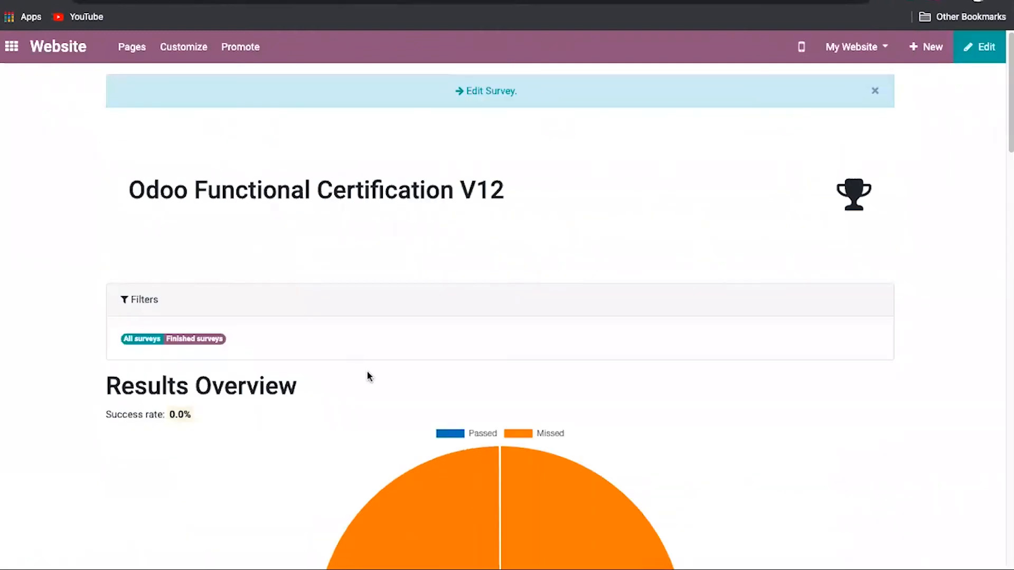
pyautogui.scroll(-1, 367, 370)
pyautogui.scroll(-1, 366, 371)
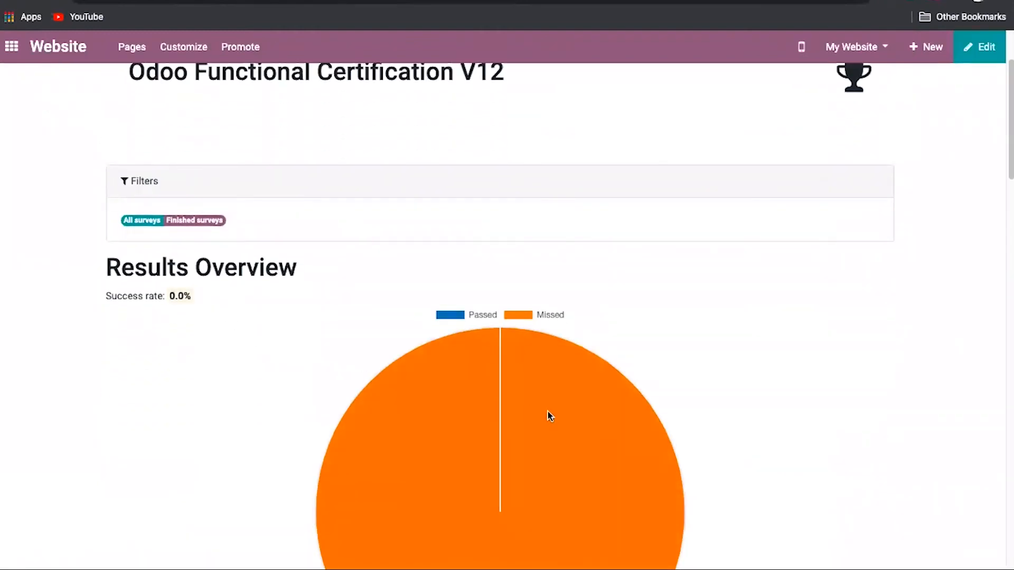
pyautogui.scroll(-2, 442, 375)
pyautogui.scroll(-8, 536, 384)
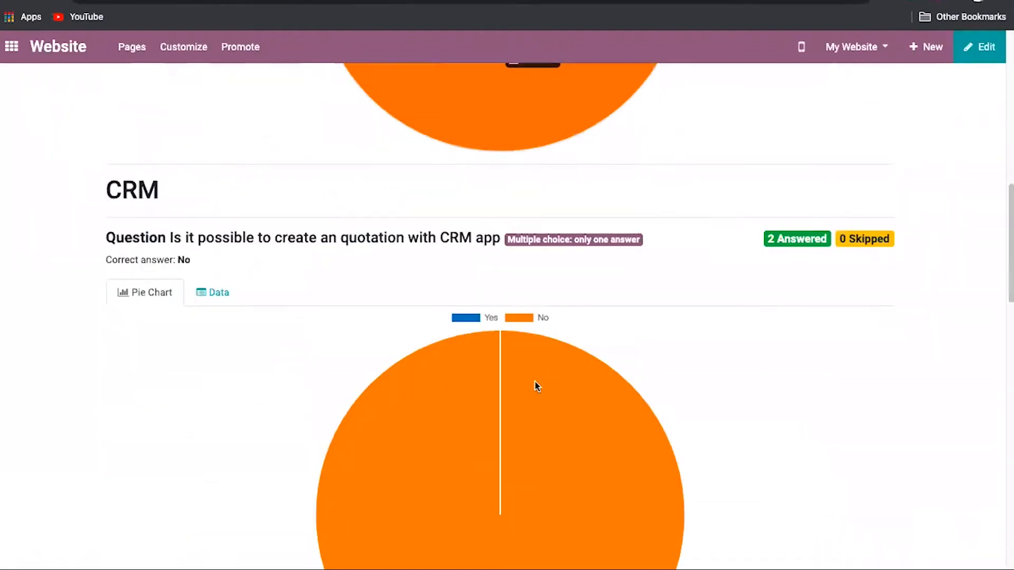
pyautogui.scroll(10, 190, 161)
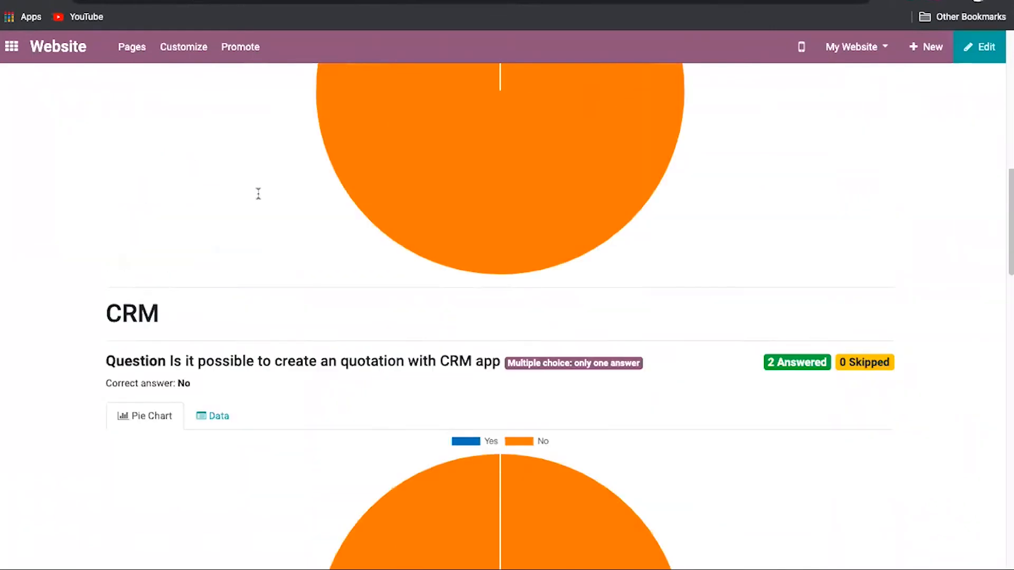
pyautogui.moveTo(571, 330)
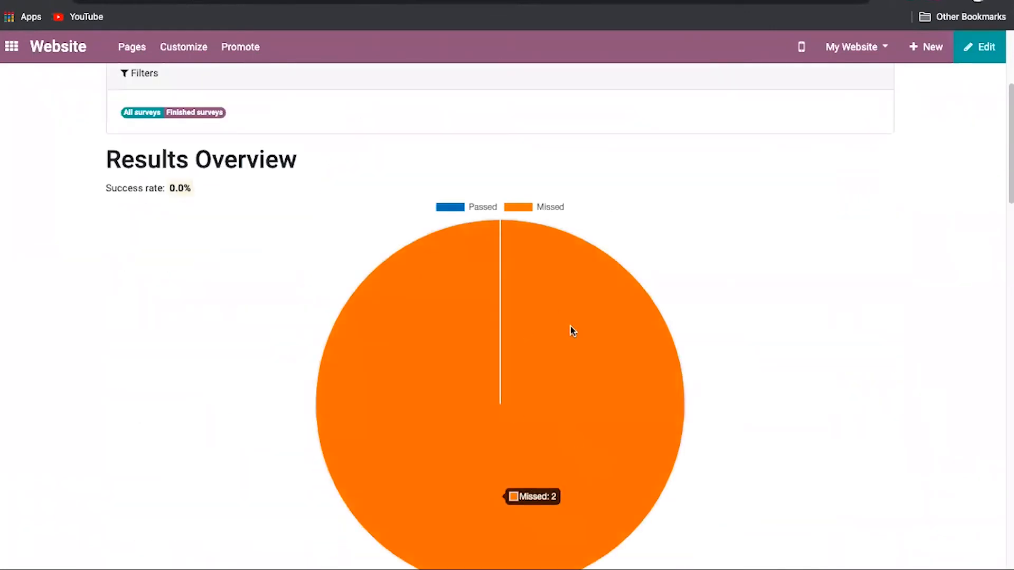
pyautogui.scroll(-1, 578, 376)
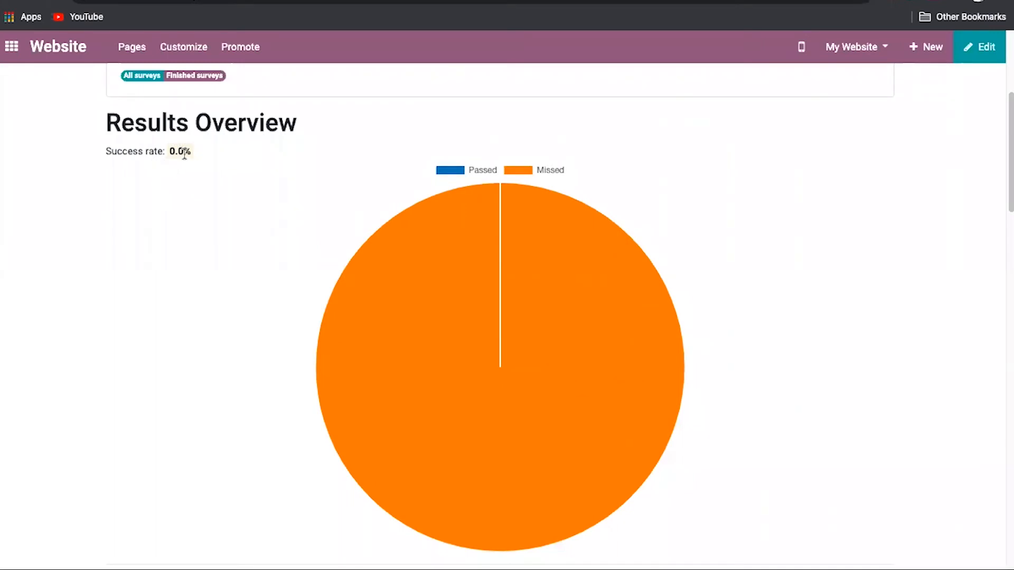
# Examine the results of the CRM section's question and display its responses as a data table.
pyautogui.scroll(-2, 353, 270)
pyautogui.scroll(-3, 352, 273)
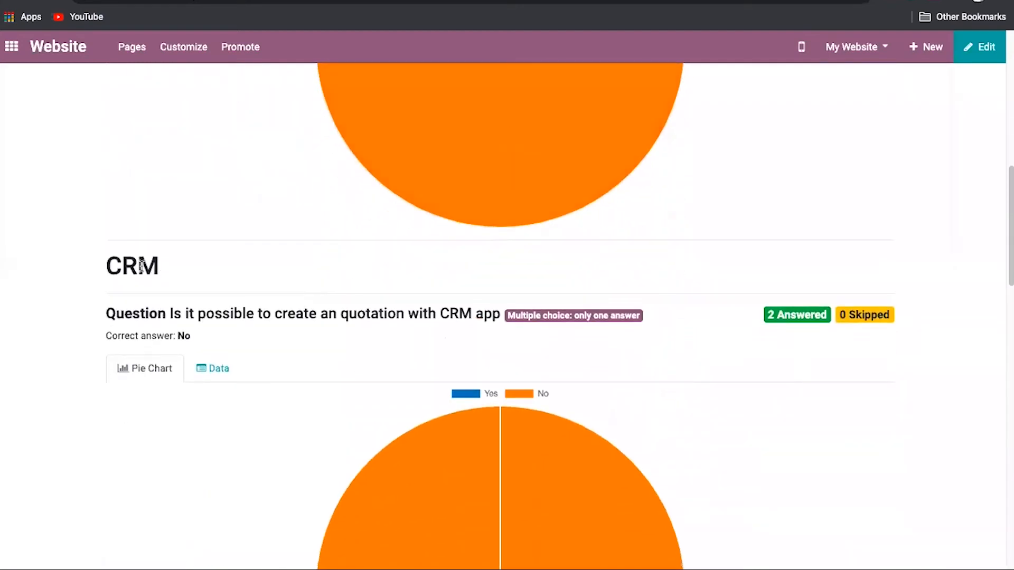
pyautogui.doubleClick(141, 266)
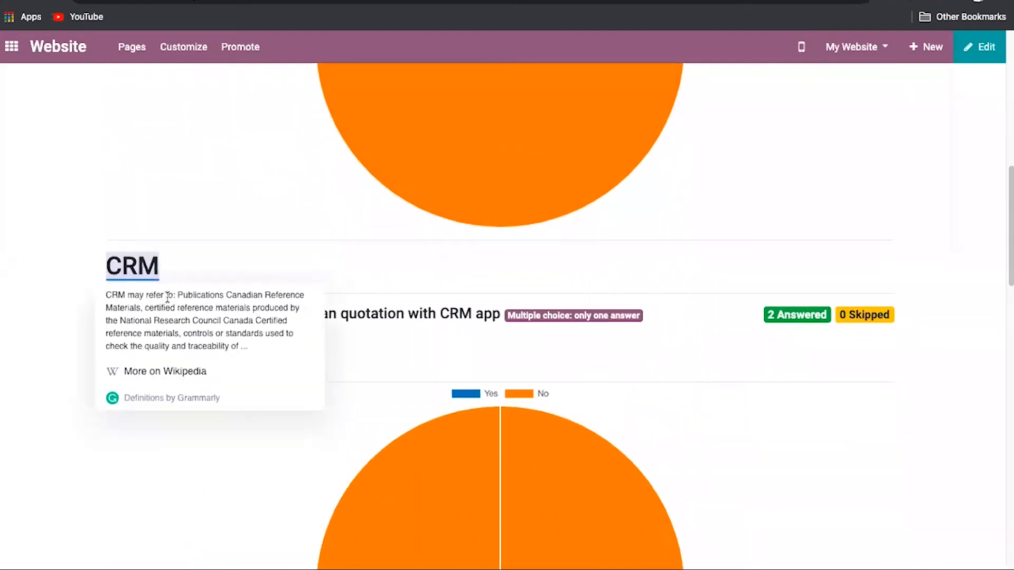
pyautogui.click(439, 348)
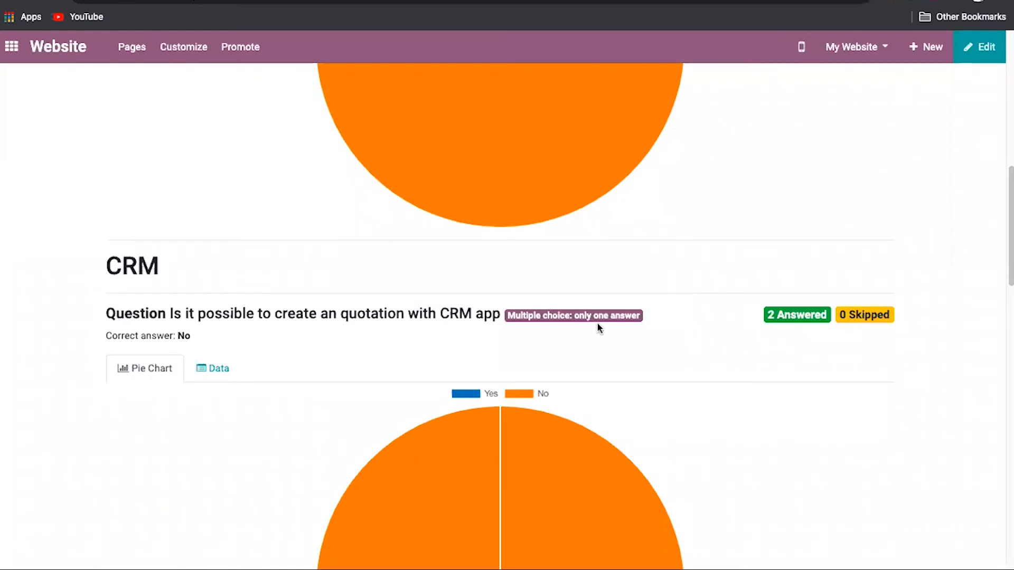
pyautogui.scroll(-1, 598, 327)
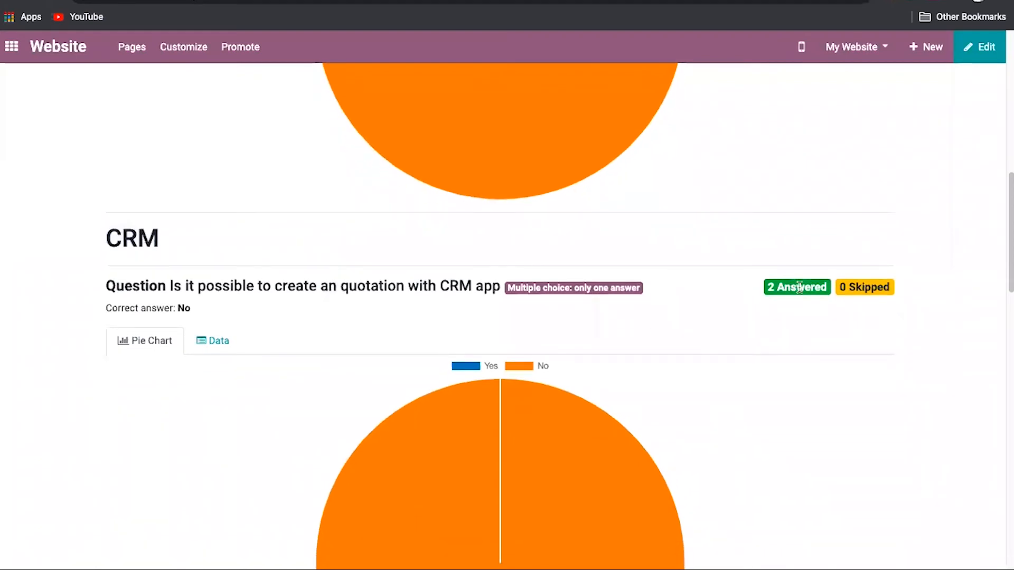
pyautogui.scroll(-4, 798, 287)
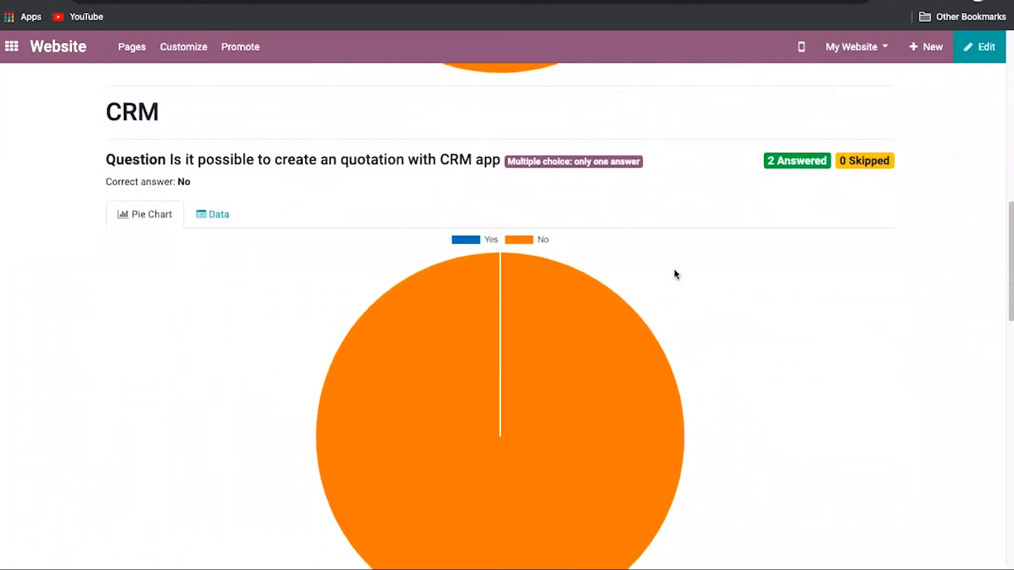
pyautogui.click(224, 217)
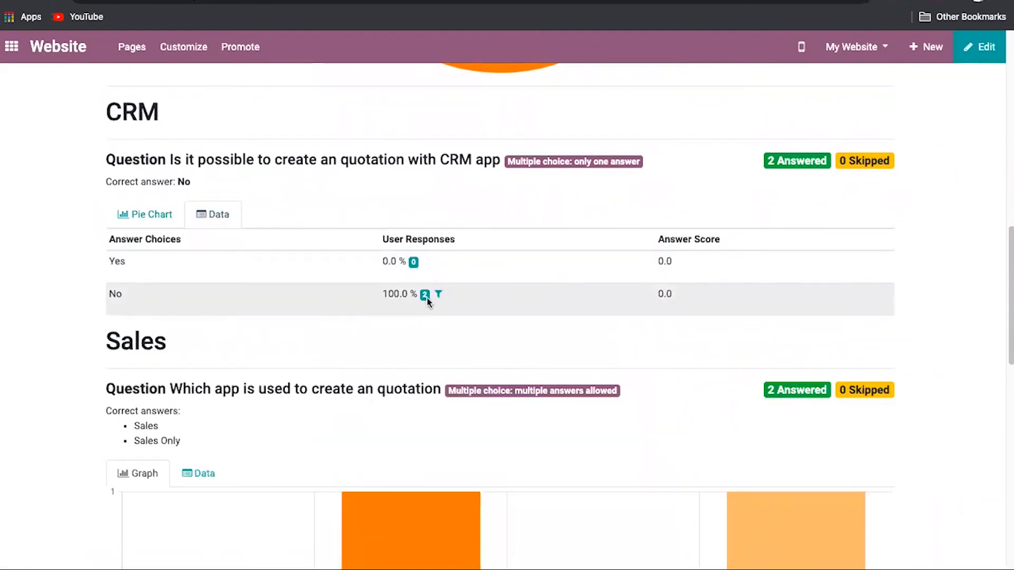
# Examine the Sales section's results, covering the charts for the quotation app and invoice creation questions.
pyautogui.scroll(-5, 432, 296)
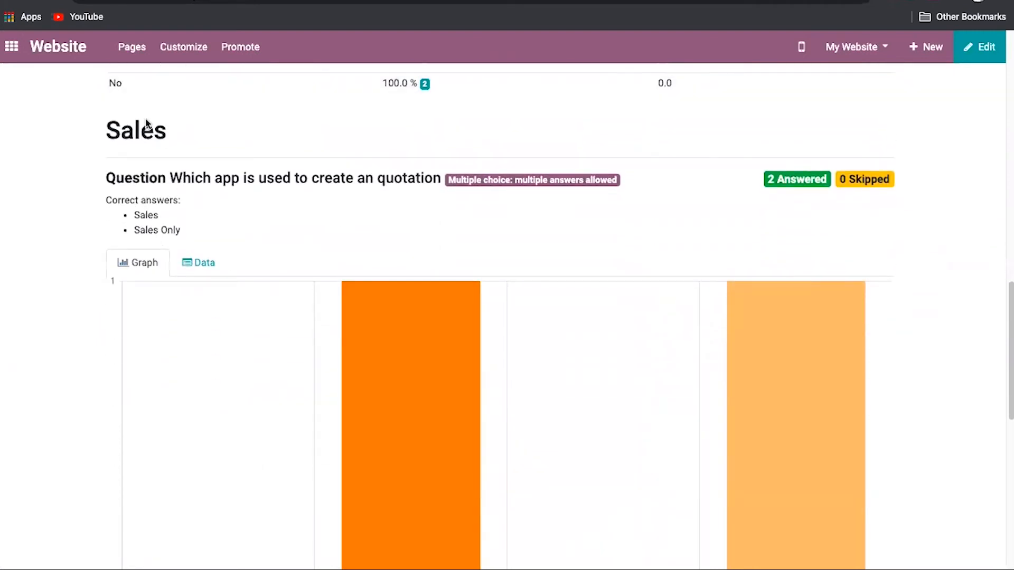
pyautogui.doubleClick(128, 131)
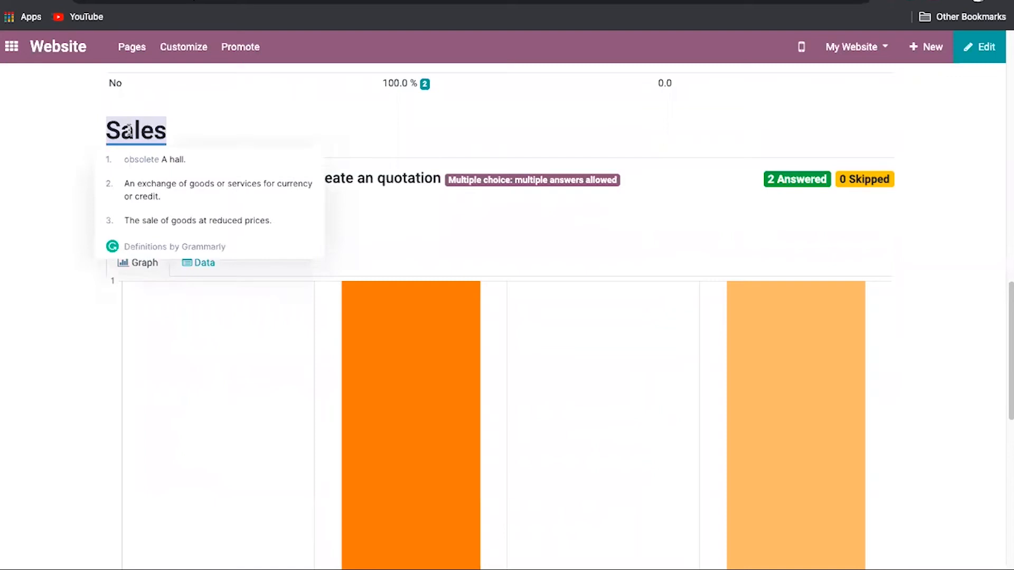
pyautogui.click(184, 136)
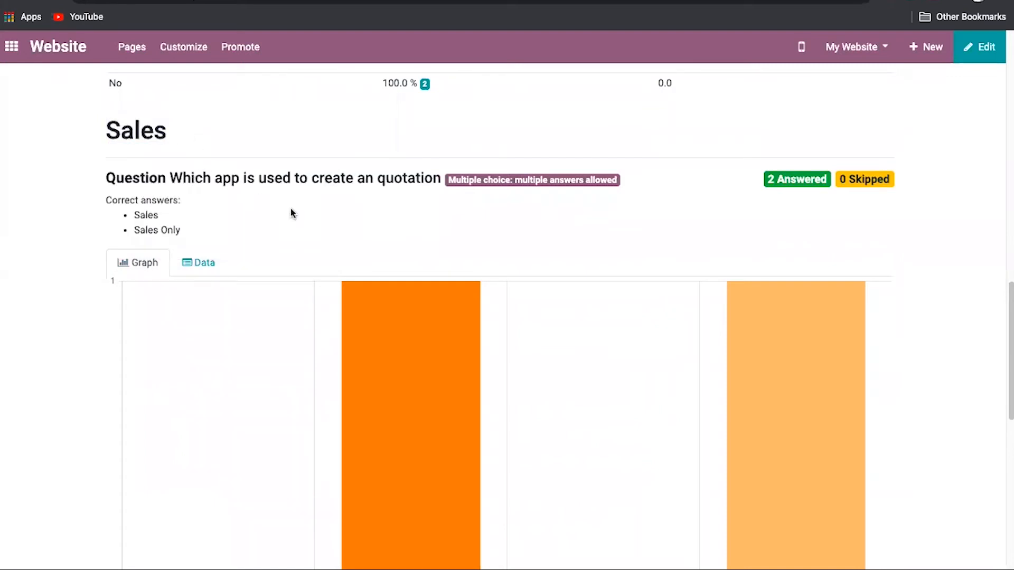
pyautogui.scroll(-10, 292, 213)
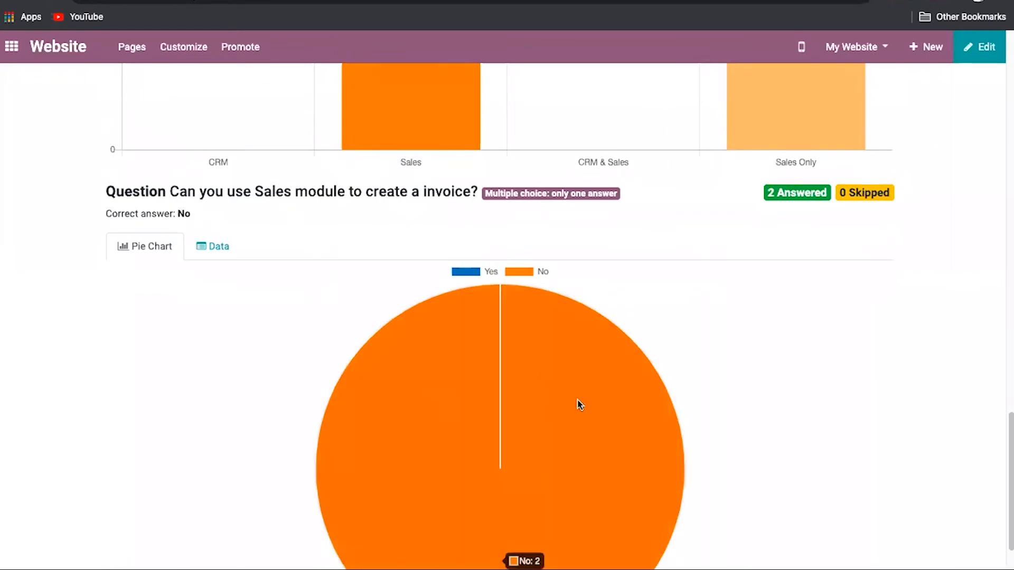
# Review the Sales question results and the Results Overview once more, and return to the certification's survey form.
pyautogui.scroll(6, 579, 404)
pyautogui.scroll(4, 749, 457)
pyautogui.scroll(-4, 749, 457)
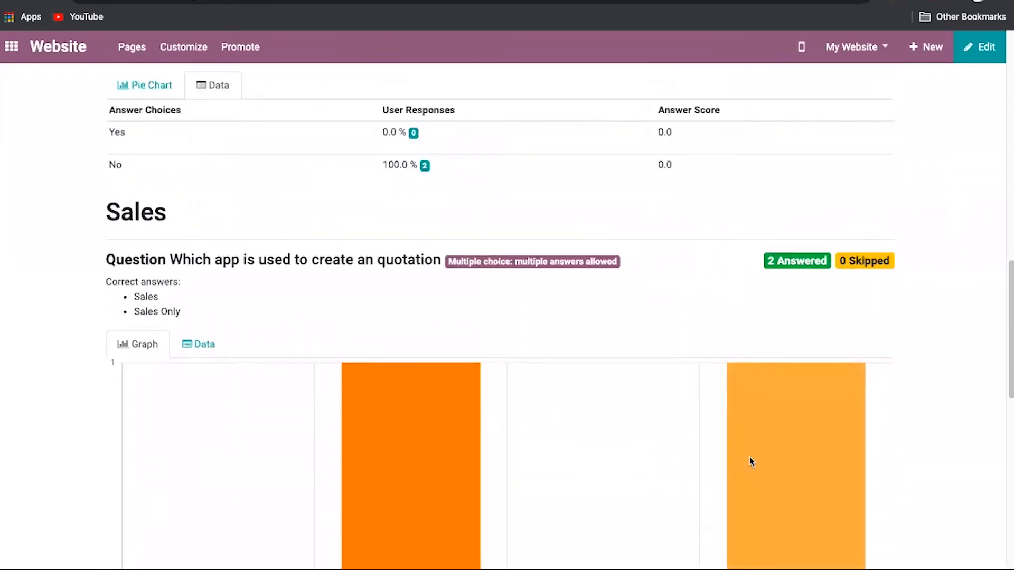
pyautogui.scroll(-8, 749, 457)
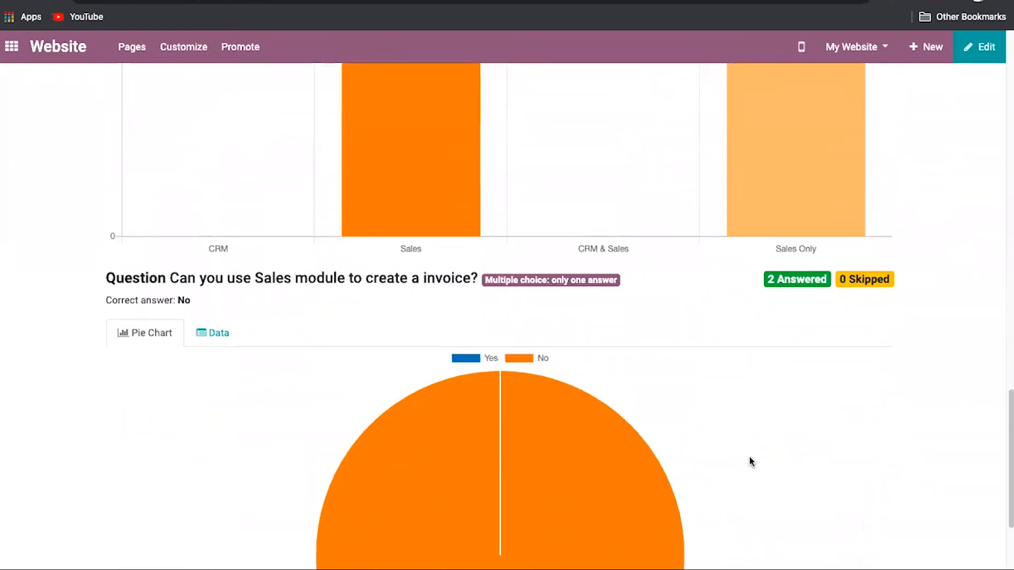
pyautogui.scroll(20, 749, 457)
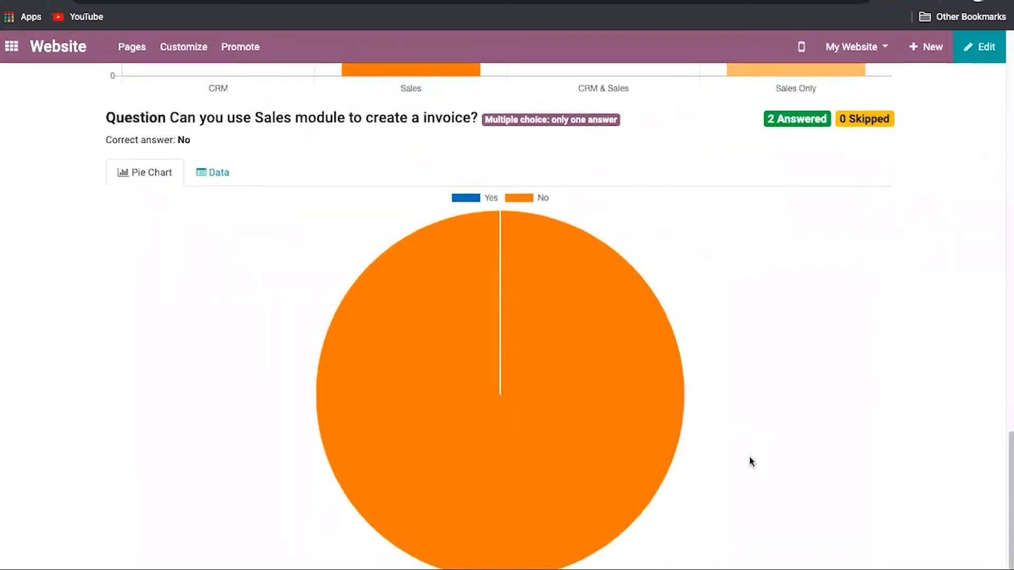
pyautogui.scroll(2, 749, 458)
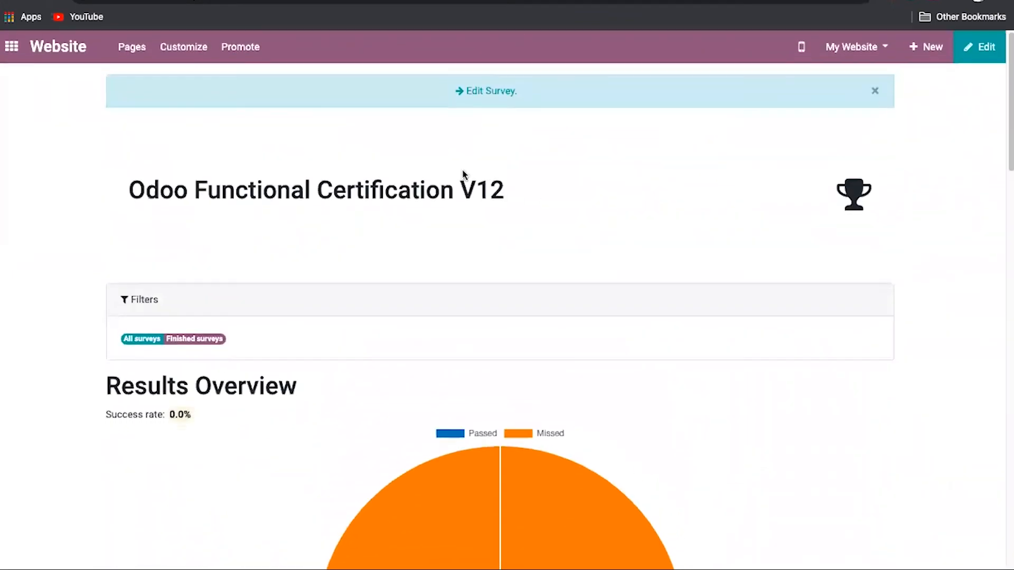
pyautogui.hscroll(-3, 299, 286)
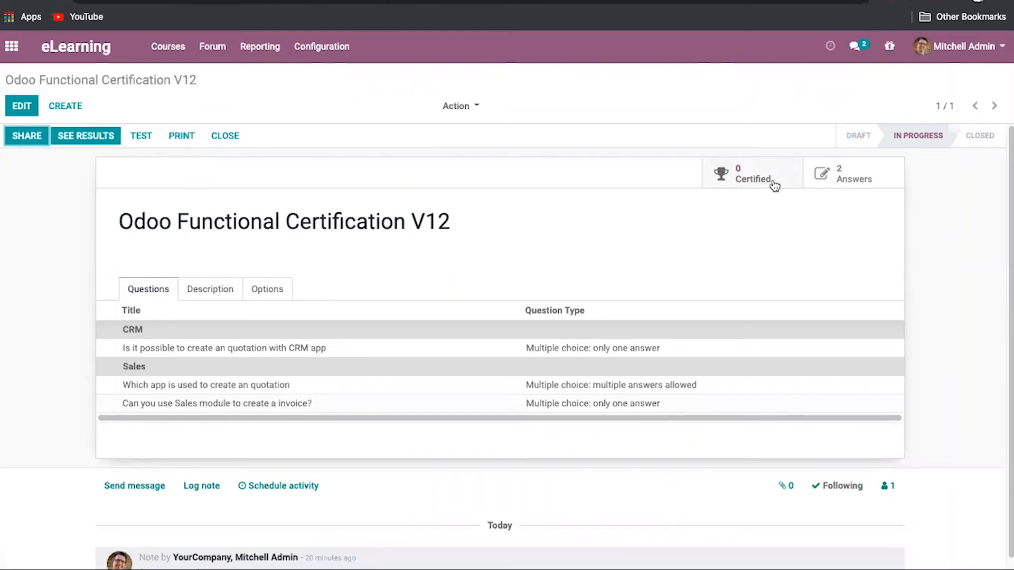
# Set the Odoo Functional Certification V12 survey's passing score to 70% in its scoring options and save the survey.
pyautogui.click(227, 291)
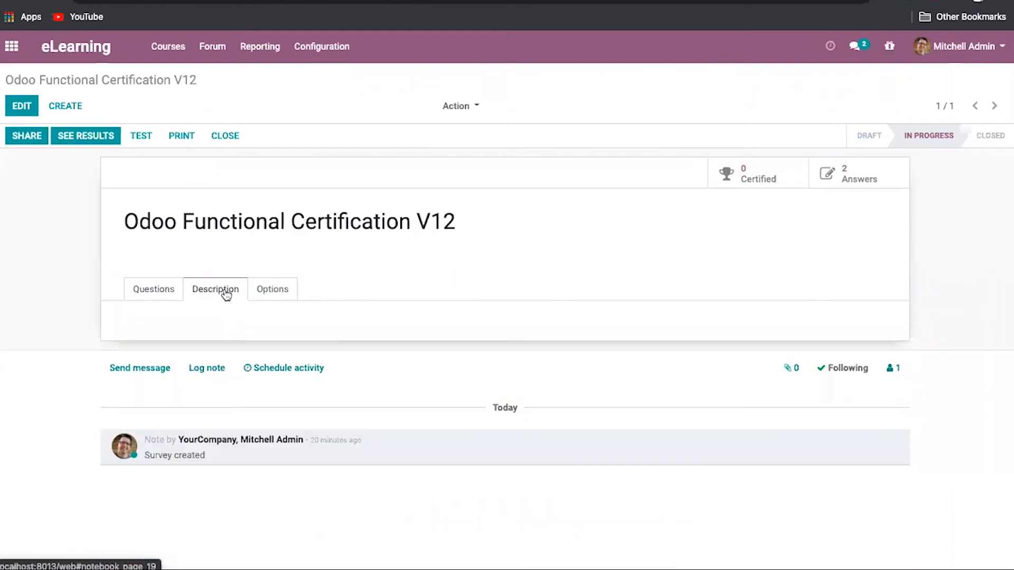
pyautogui.click(251, 296)
pyautogui.scroll(-1, 296, 304)
pyautogui.scroll(-2, 297, 308)
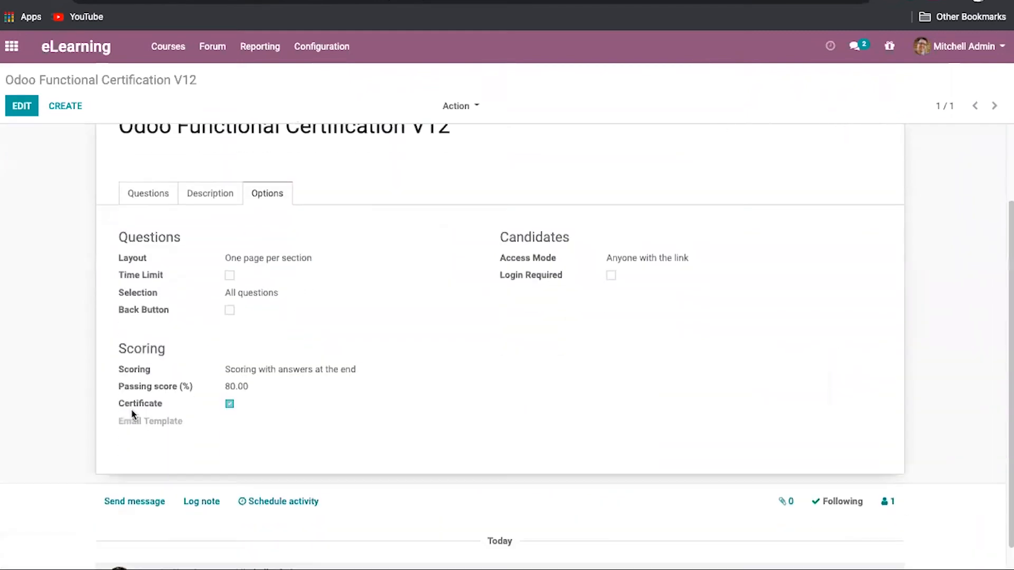
pyautogui.click(20, 106)
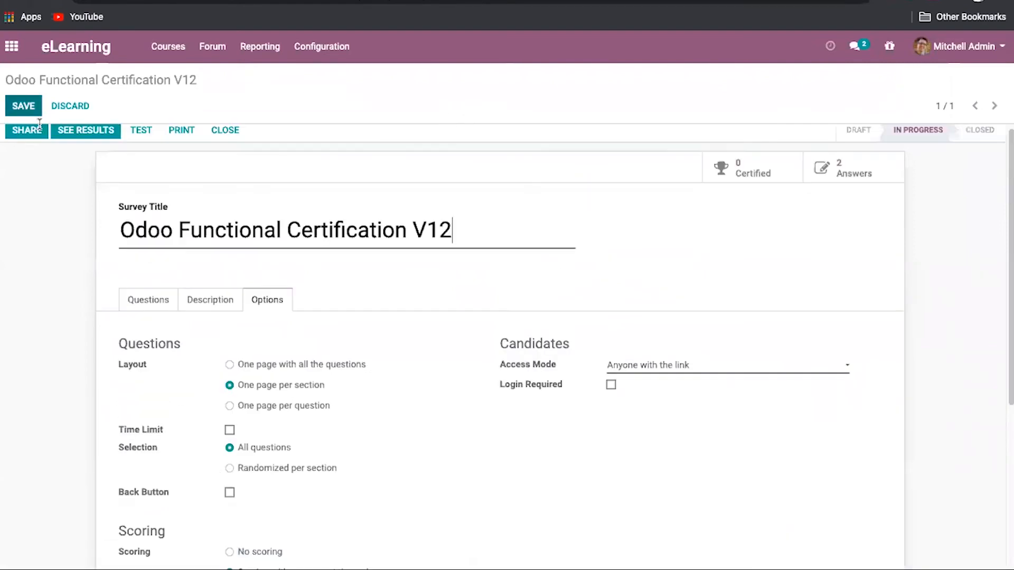
pyautogui.scroll(-3, 214, 471)
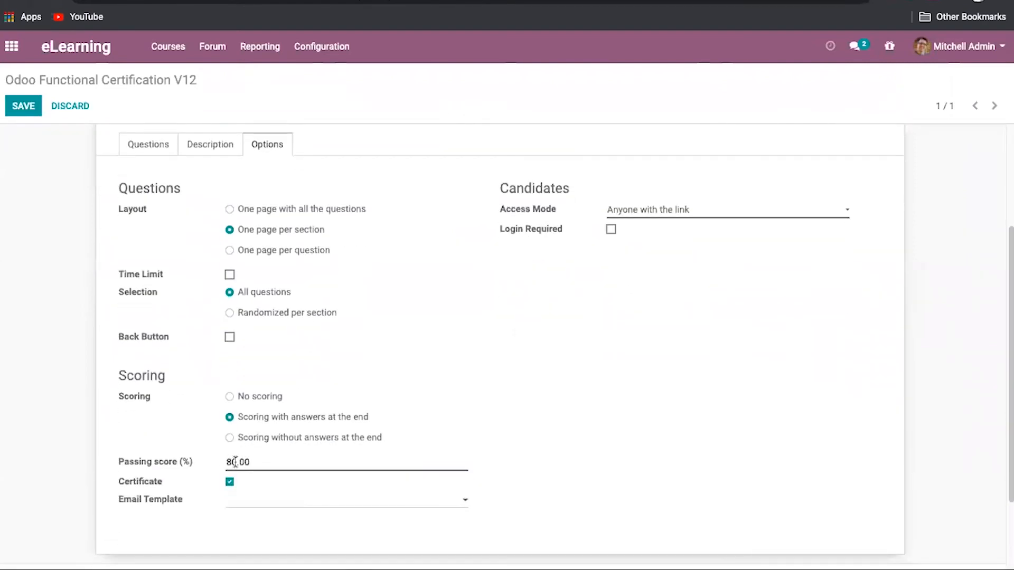
pyautogui.moveTo(237, 462); pyautogui.dragTo(217, 463)
pyautogui.write('7')
pyautogui.click(21, 112)
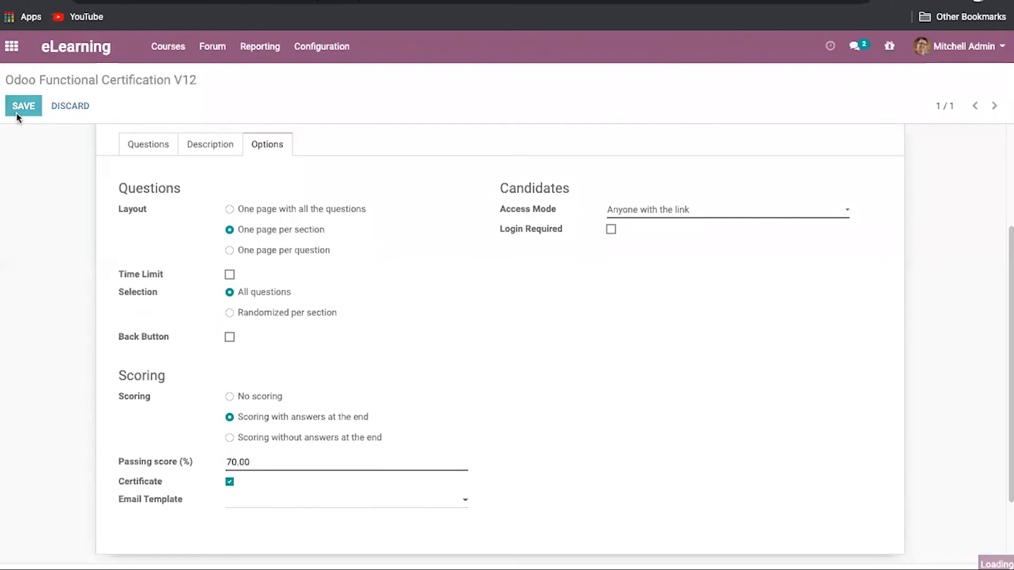
# Reopen the survey results, examine the success rate, passed/missed chart and question charts, and return to the survey form.
pyautogui.click(109, 138)
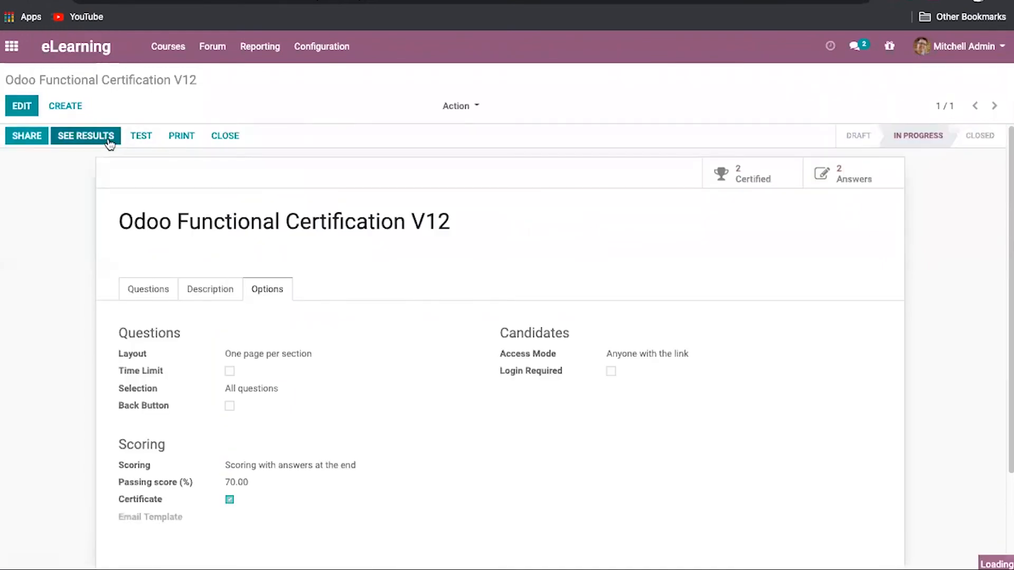
pyautogui.scroll(-6, 285, 341)
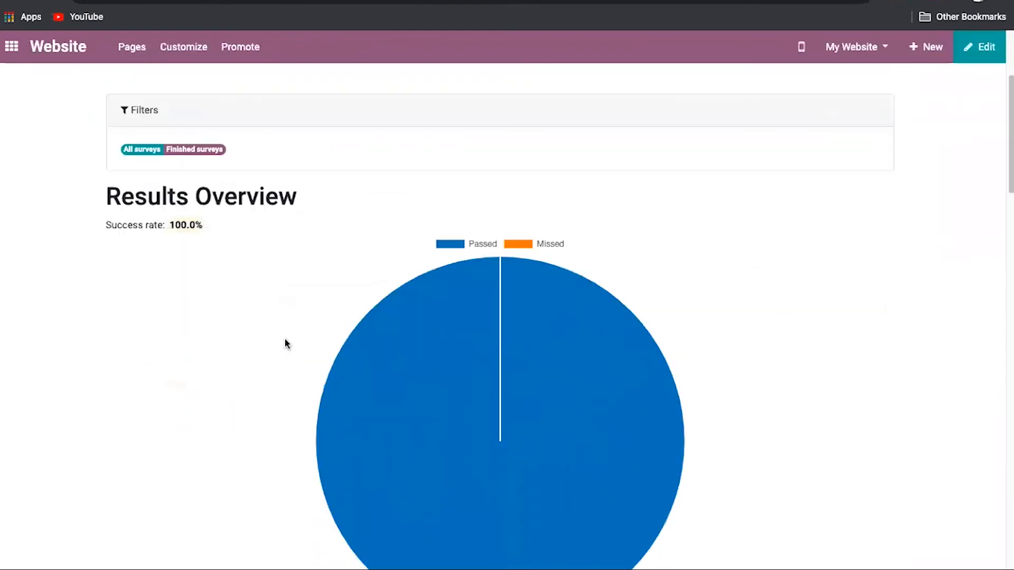
pyautogui.scroll(1, 227, 309)
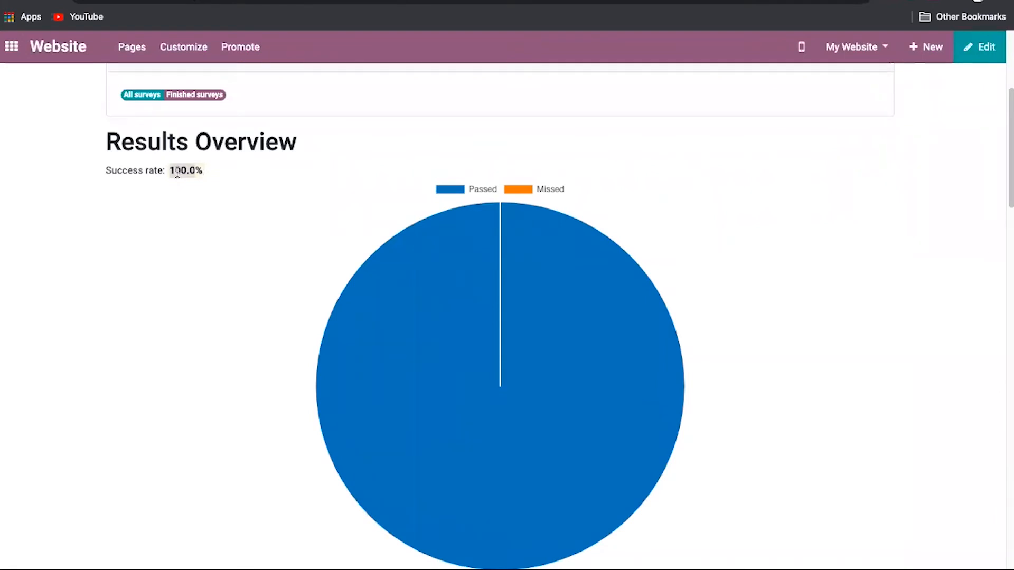
pyautogui.moveTo(550, 294)
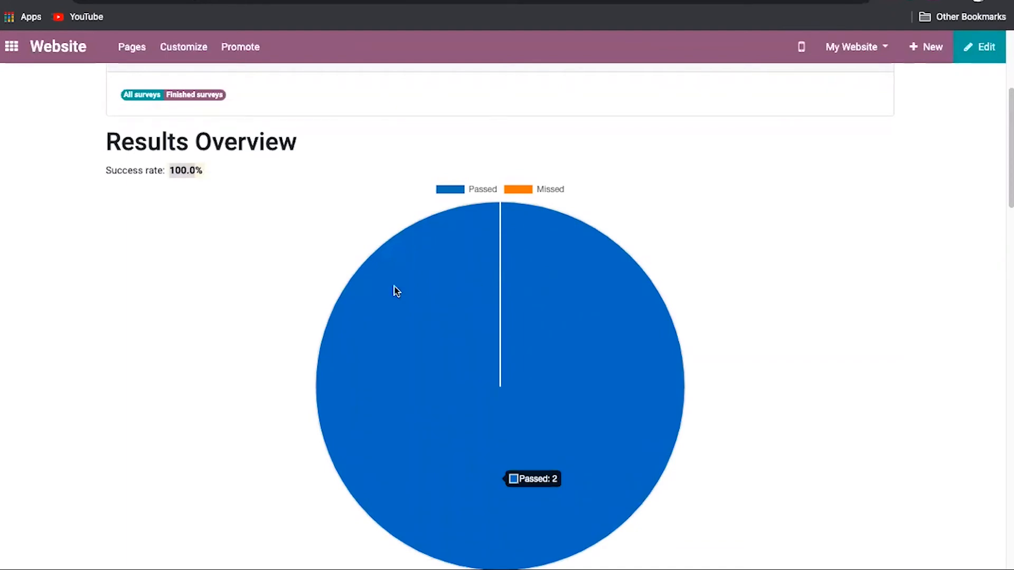
pyautogui.scroll(-20, 516, 376)
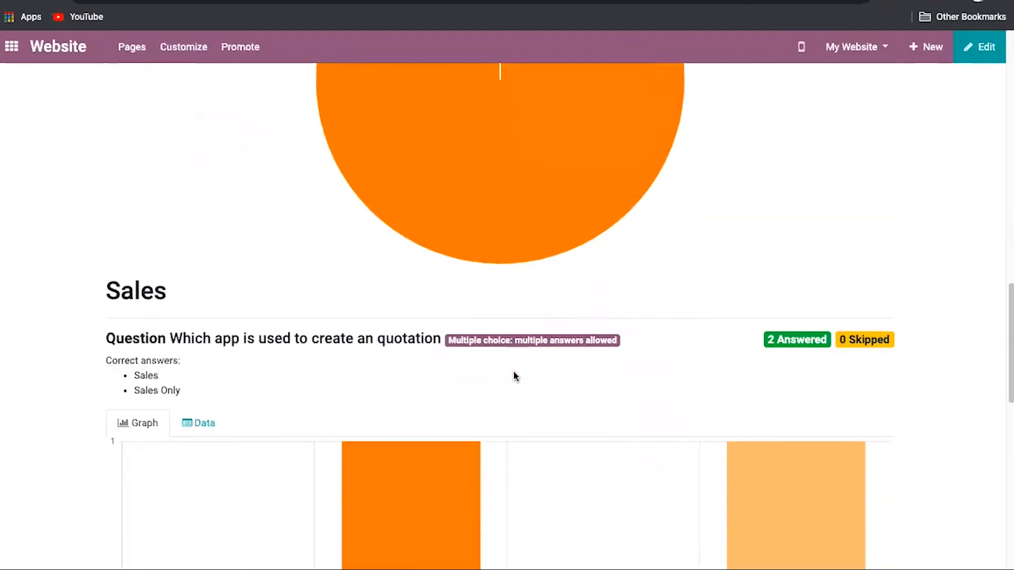
pyautogui.scroll(-8, 516, 376)
pyautogui.scroll(15, 516, 376)
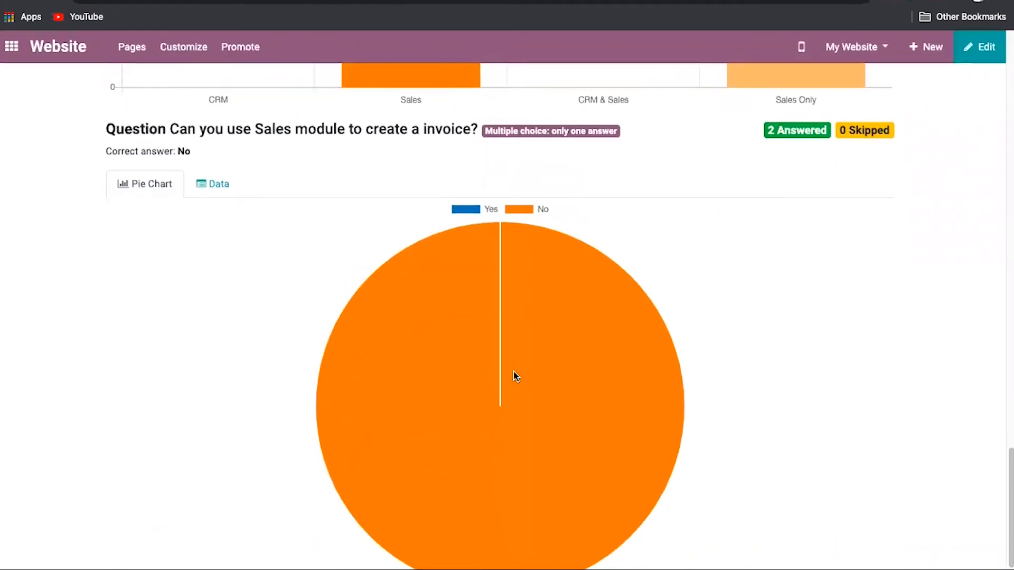
pyautogui.scroll(15, 516, 376)
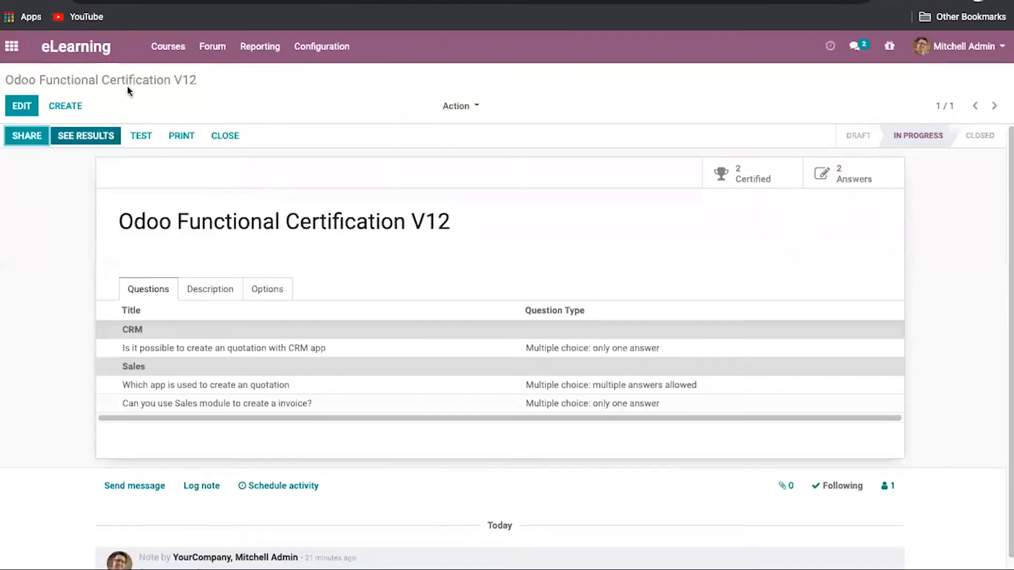
pyautogui.hscroll(-5, 141, 230)
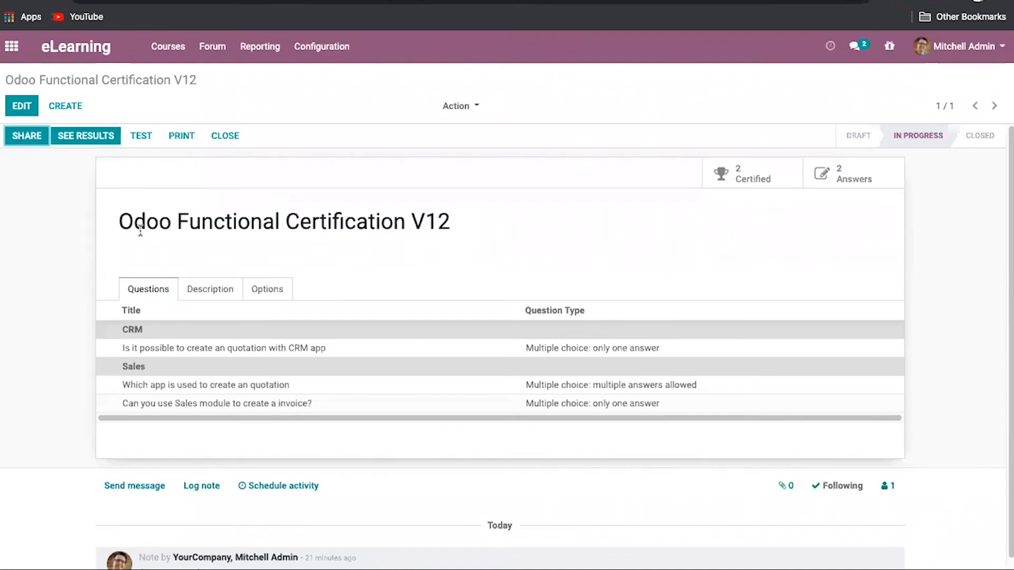
pyautogui.hscroll(-3, 141, 230)
# Open the eLearning courses overview and view the Odoo Certification Course on the website.
pyautogui.click(177, 48)
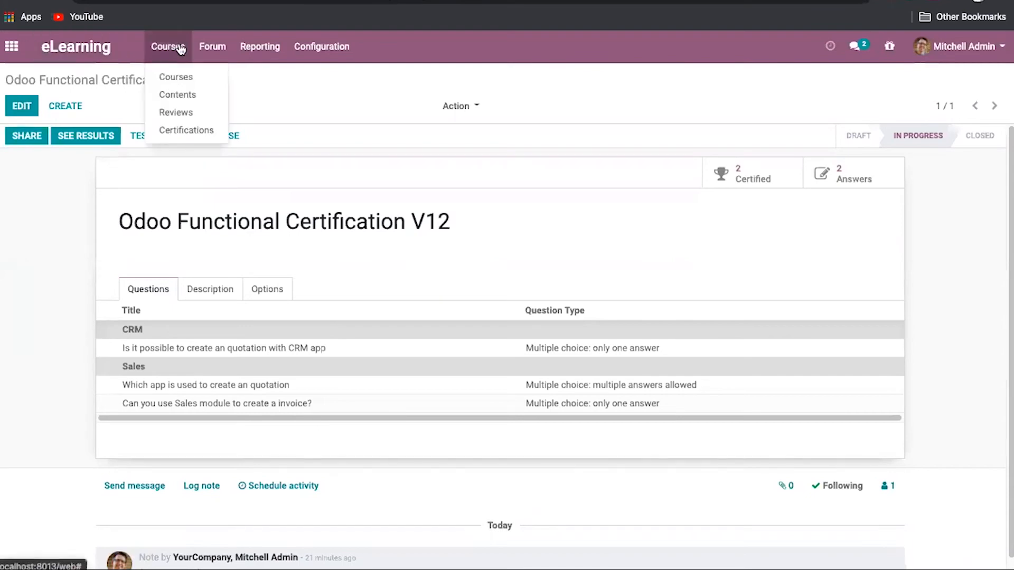
pyautogui.click(184, 75)
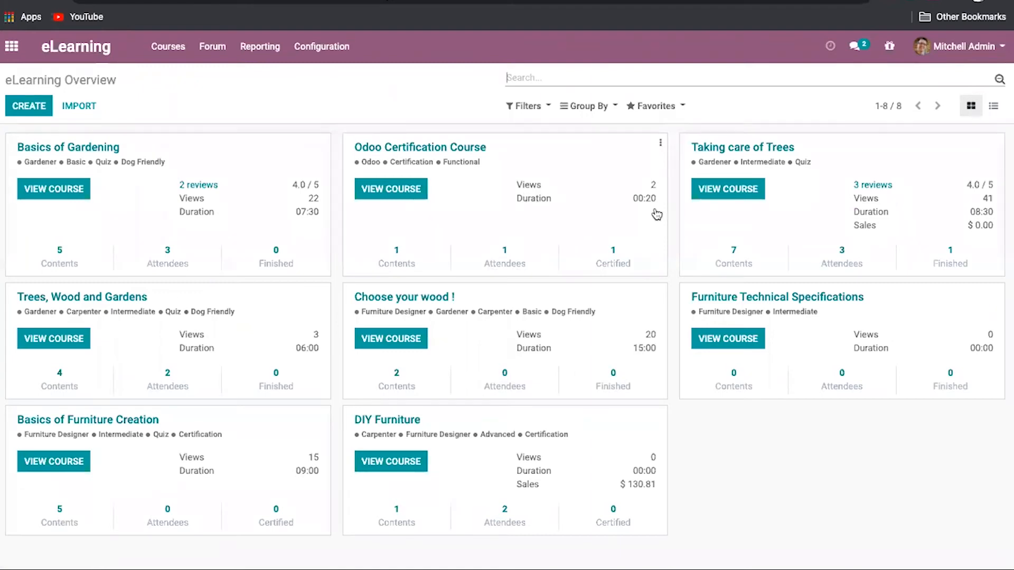
pyautogui.click(399, 194)
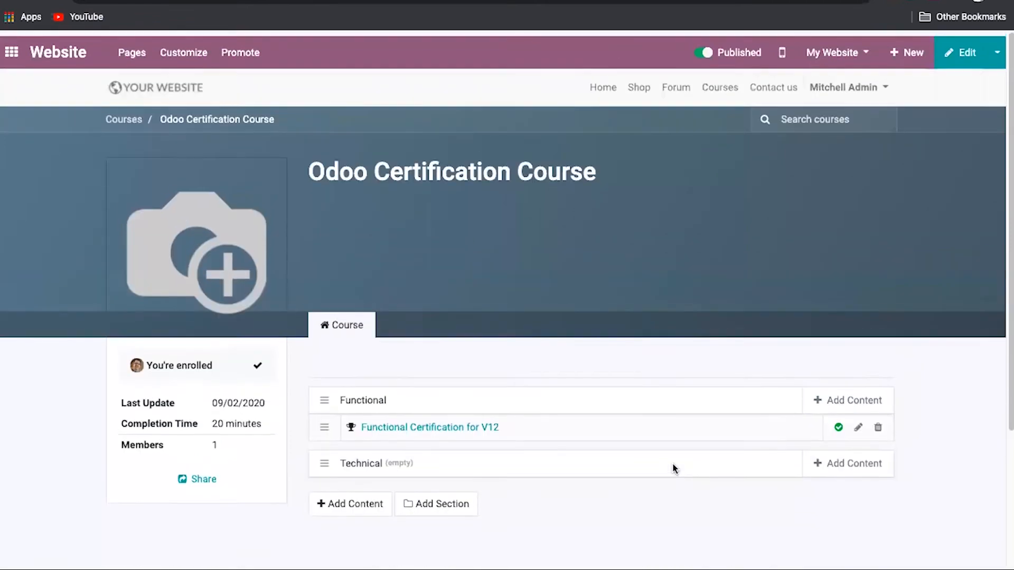
# Return to the eLearning overview and mark the Odoo Certification Course card with the orange colour.
pyautogui.hscroll(-5, 151, 270)
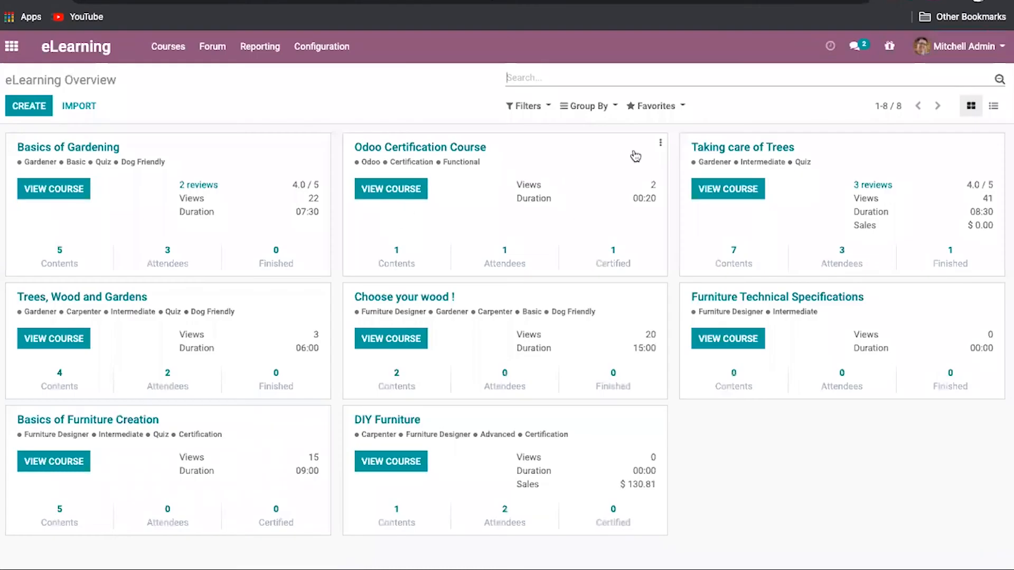
pyautogui.click(660, 144)
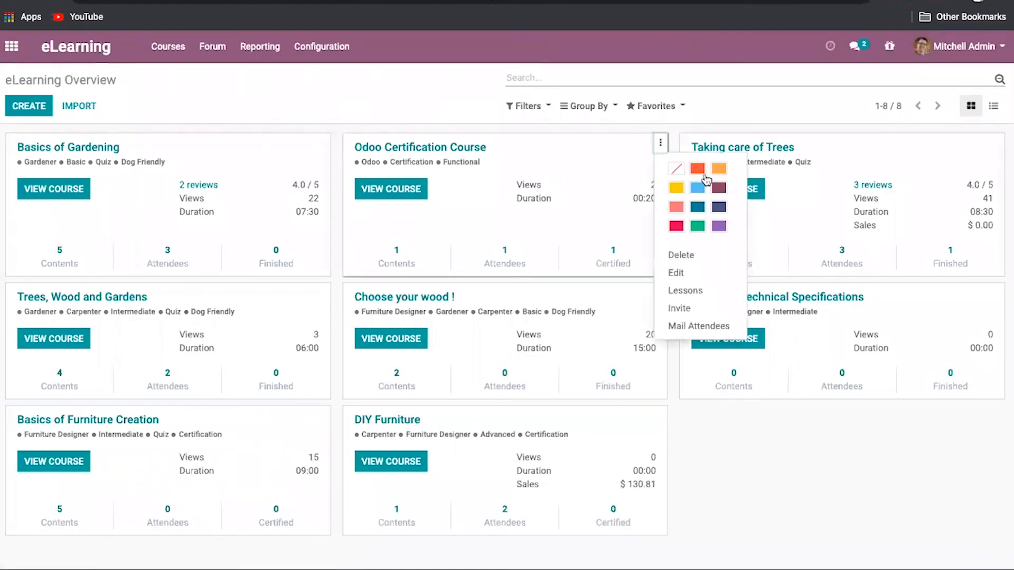
pyautogui.click(718, 169)
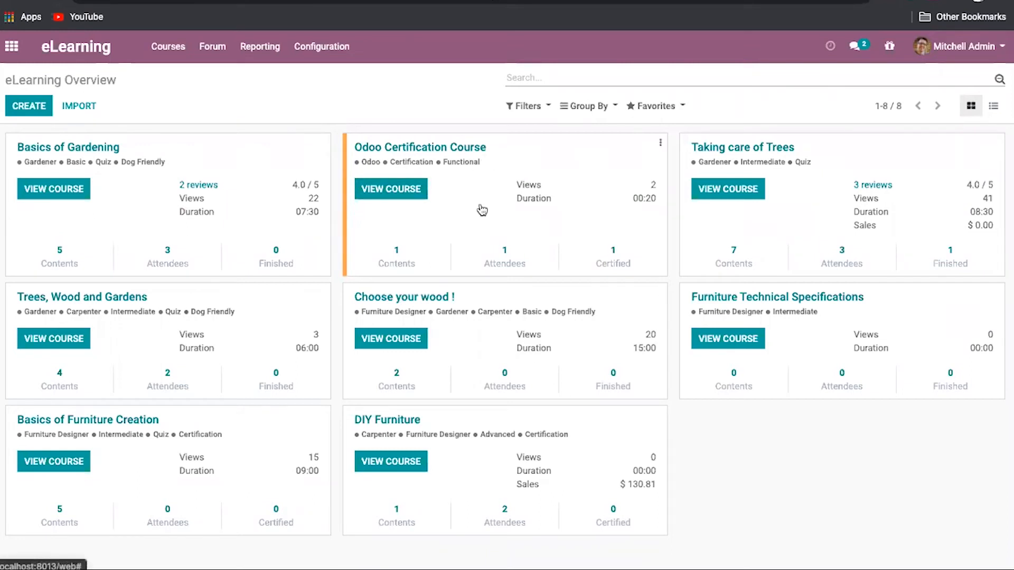
# Open the Odoo Certification Course for editing from its card and show the course's contents.
pyautogui.click(660, 142)
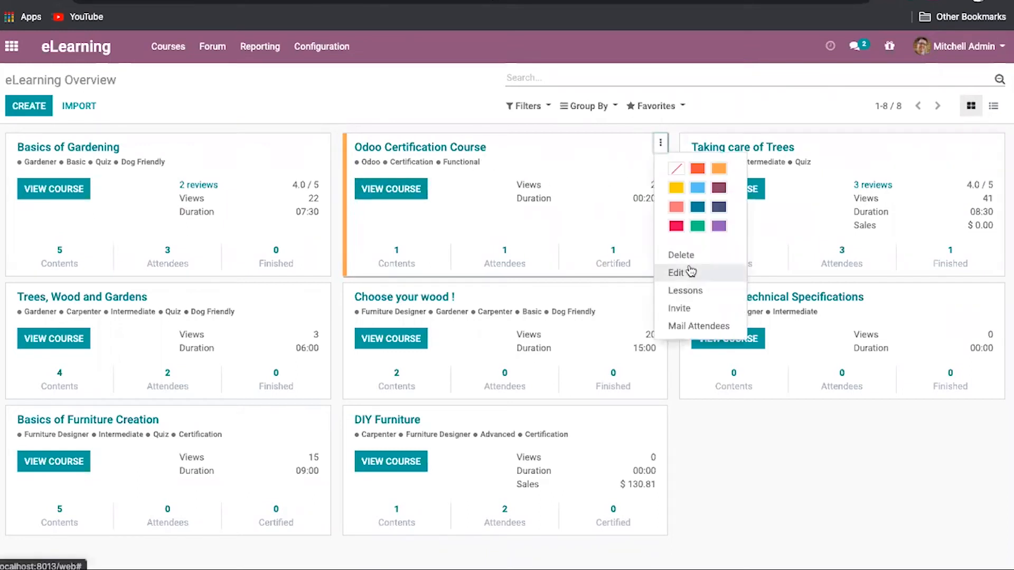
pyautogui.click(698, 278)
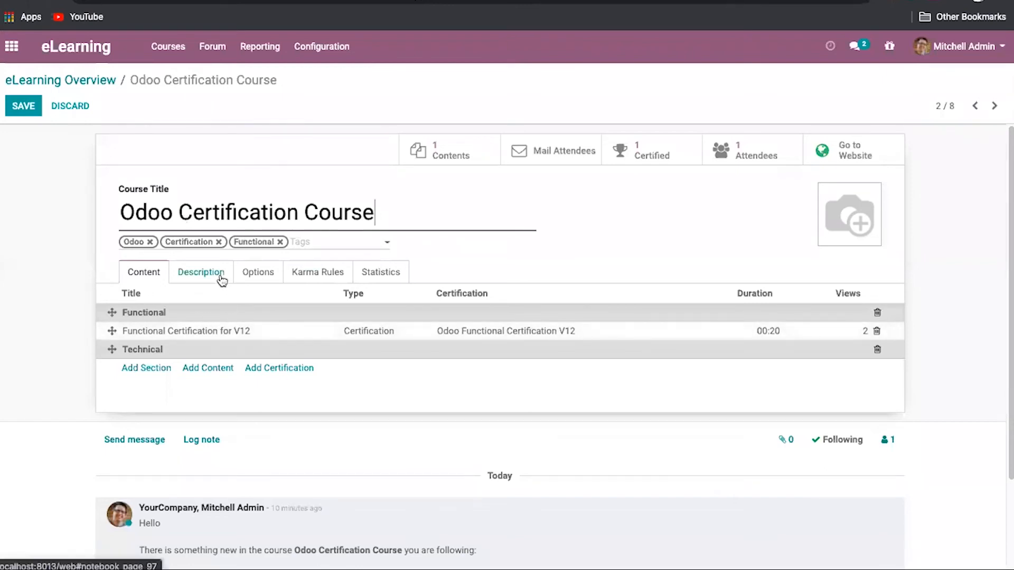
pyautogui.click(473, 156)
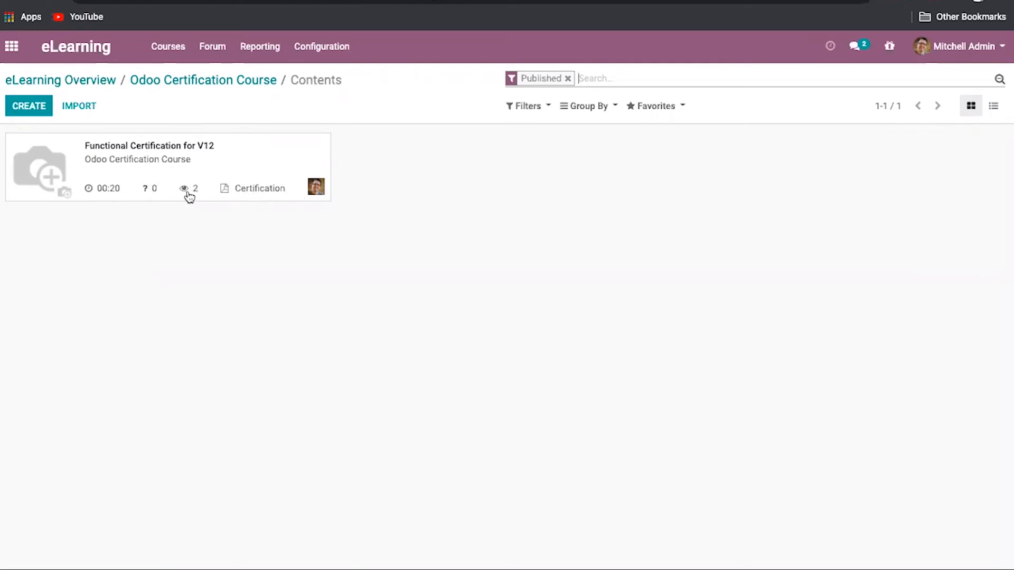
# Open the Functional Certification for V12 content and examine its description, external links, and member and public view statistics.
pyautogui.click(241, 190)
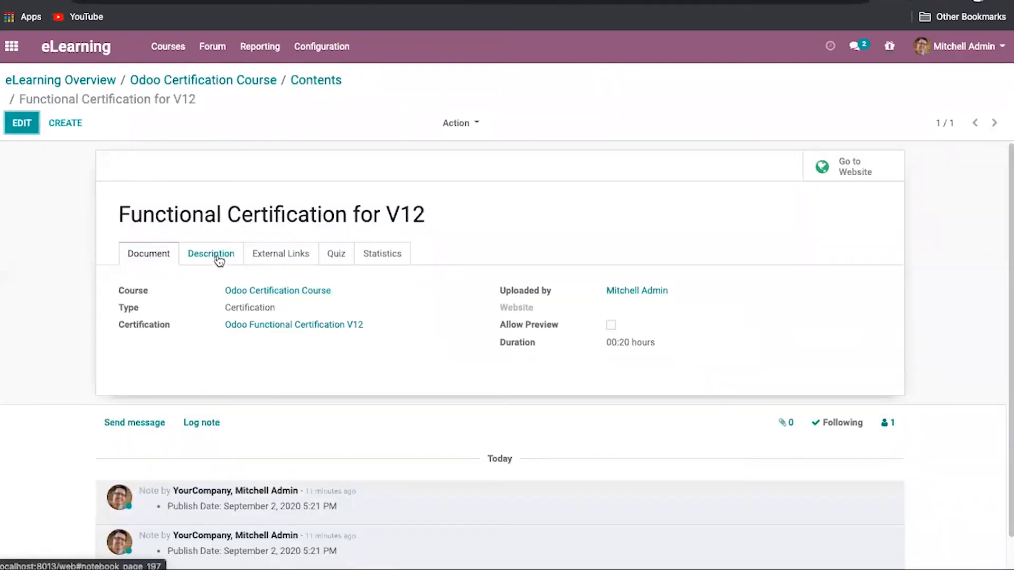
pyautogui.click(218, 259)
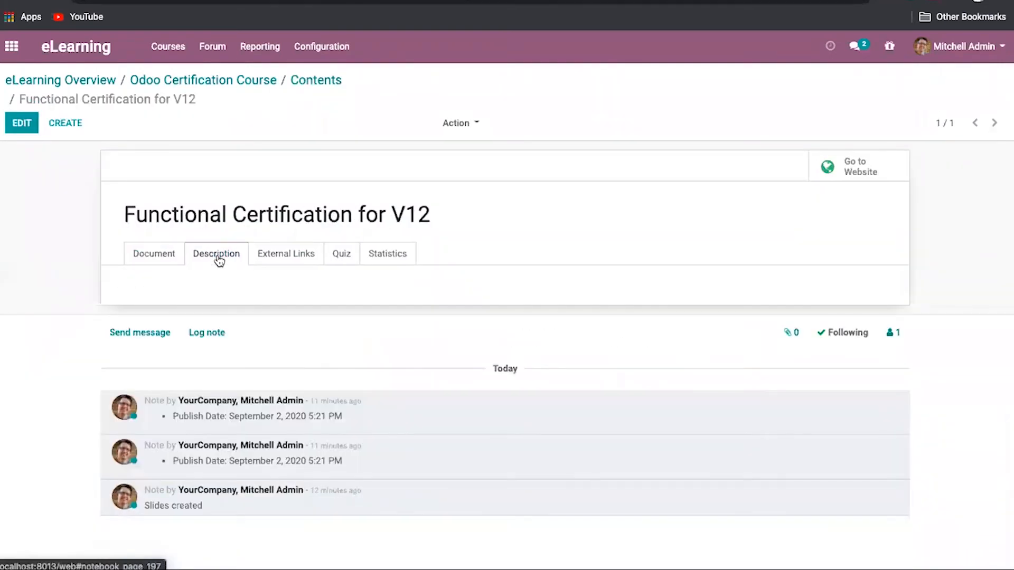
pyautogui.click(285, 263)
pyautogui.click(379, 255)
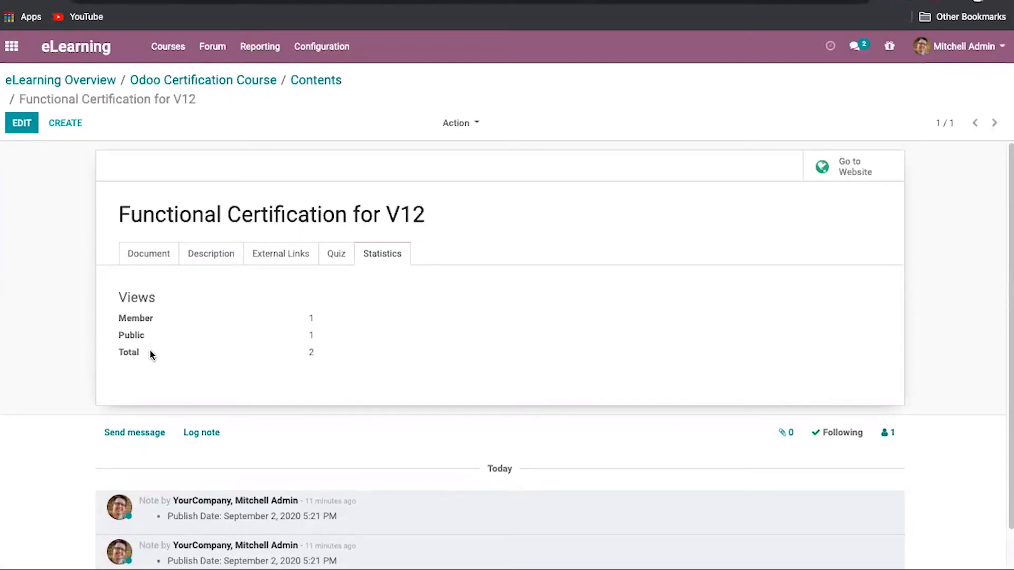
pyautogui.doubleClick(141, 318)
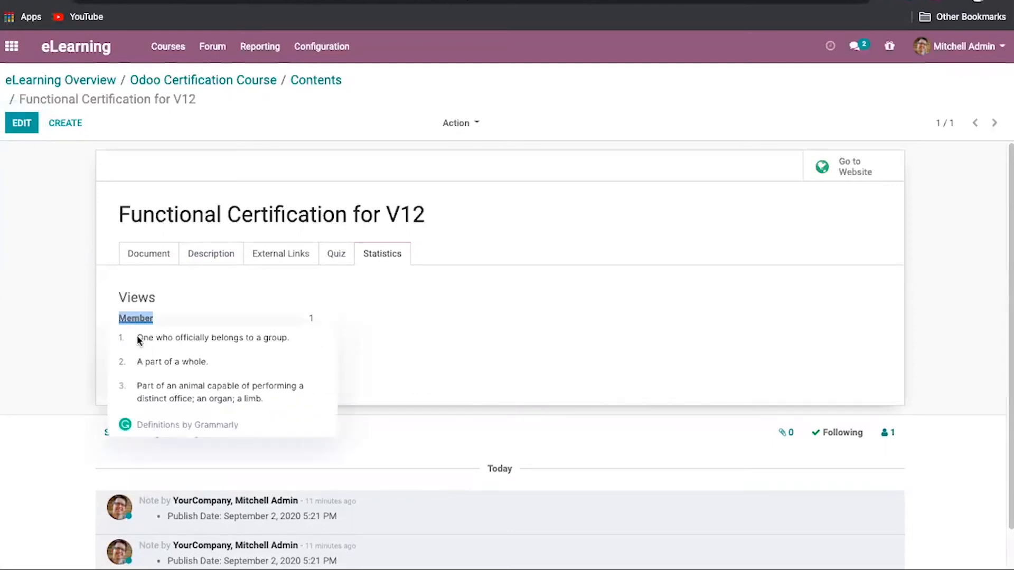
pyautogui.click(150, 335)
pyautogui.doubleClick(135, 335)
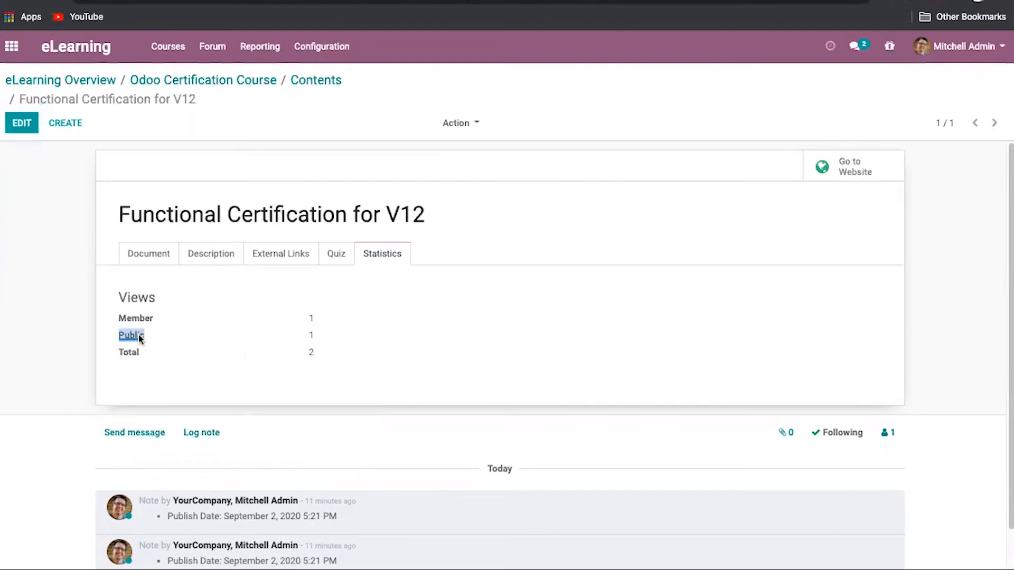
pyautogui.click(189, 329)
# Show the content's document details again, and go back through the course record to the eLearning overview.
pyautogui.click(142, 253)
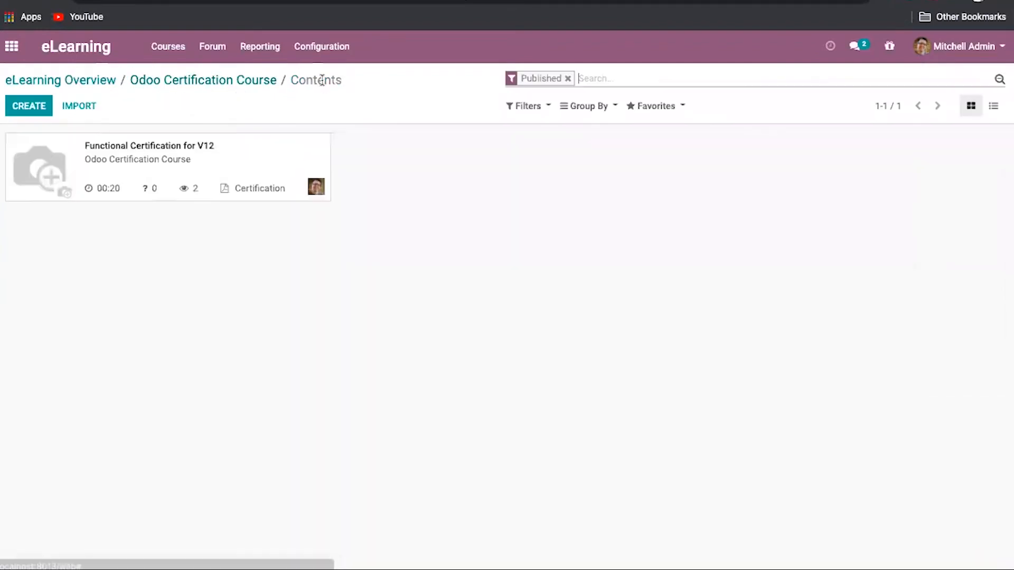
pyautogui.click(264, 80)
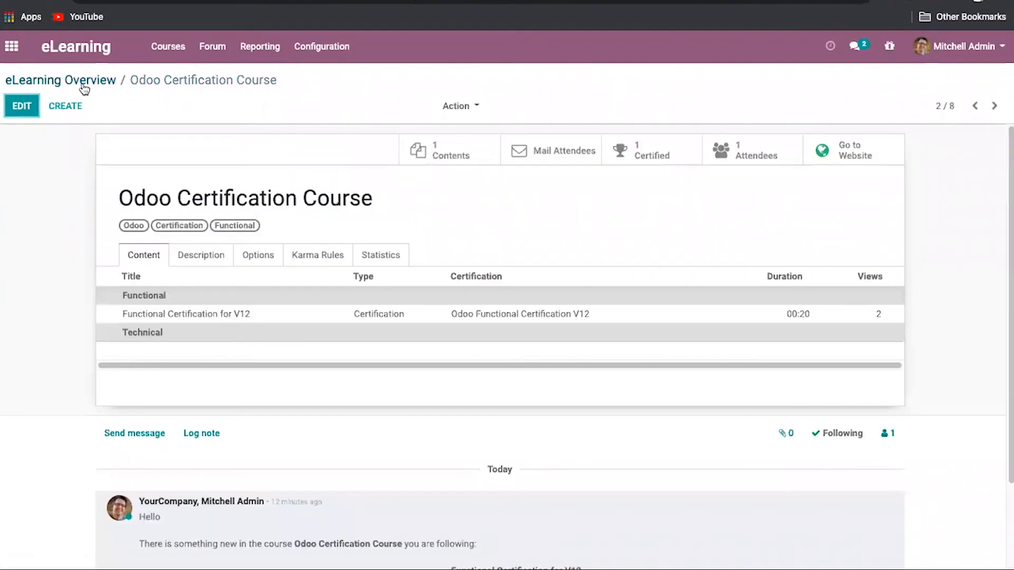
pyautogui.click(83, 85)
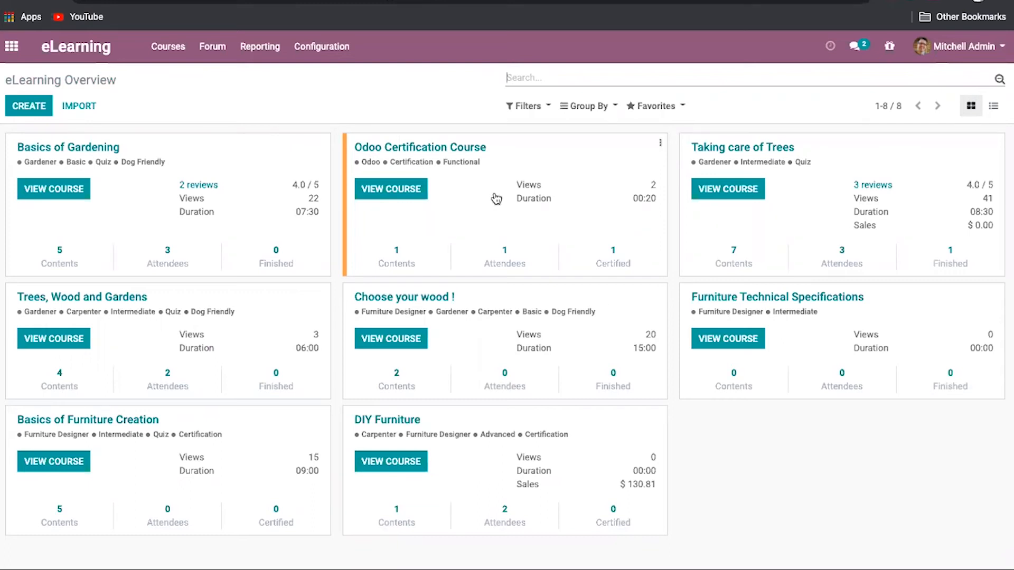
# Show the contents of all courses and look through their cards.
pyautogui.click(186, 55)
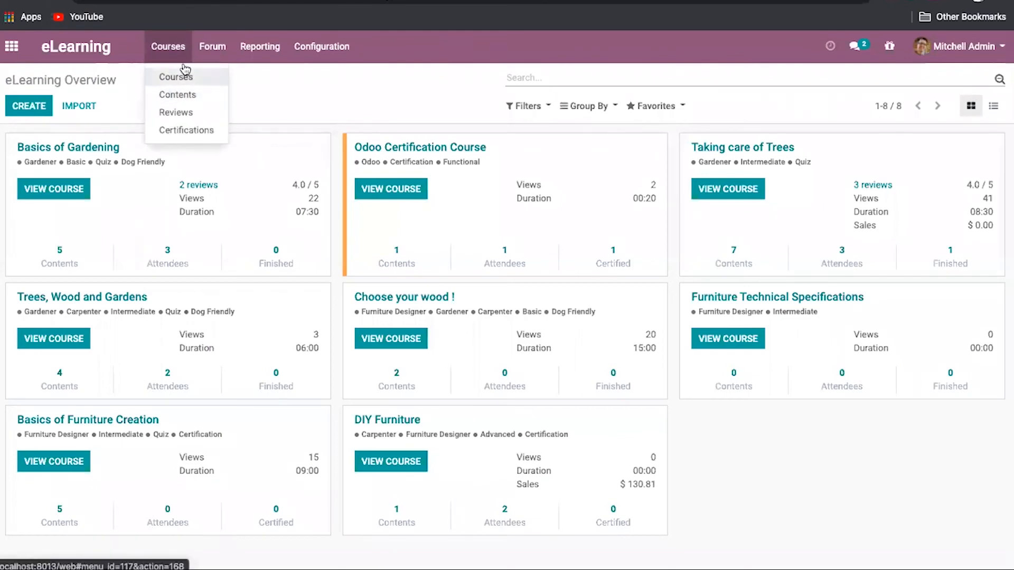
pyautogui.click(184, 76)
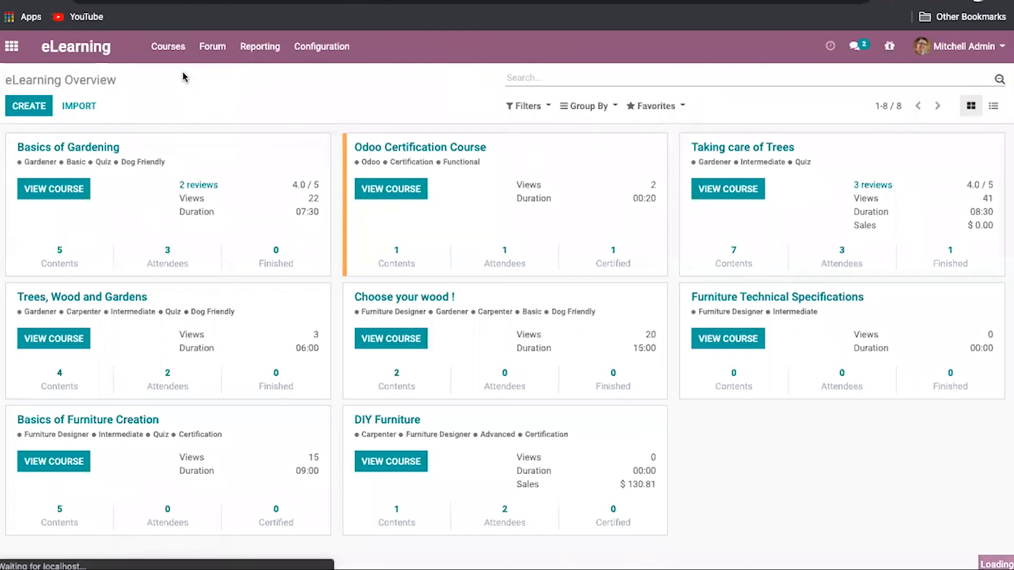
pyautogui.click(168, 47)
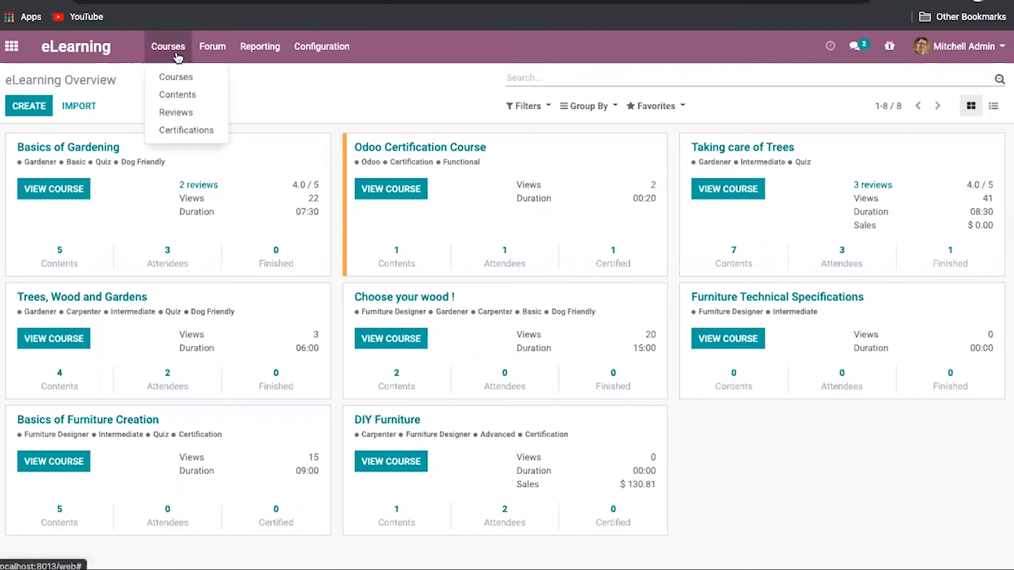
pyautogui.click(184, 94)
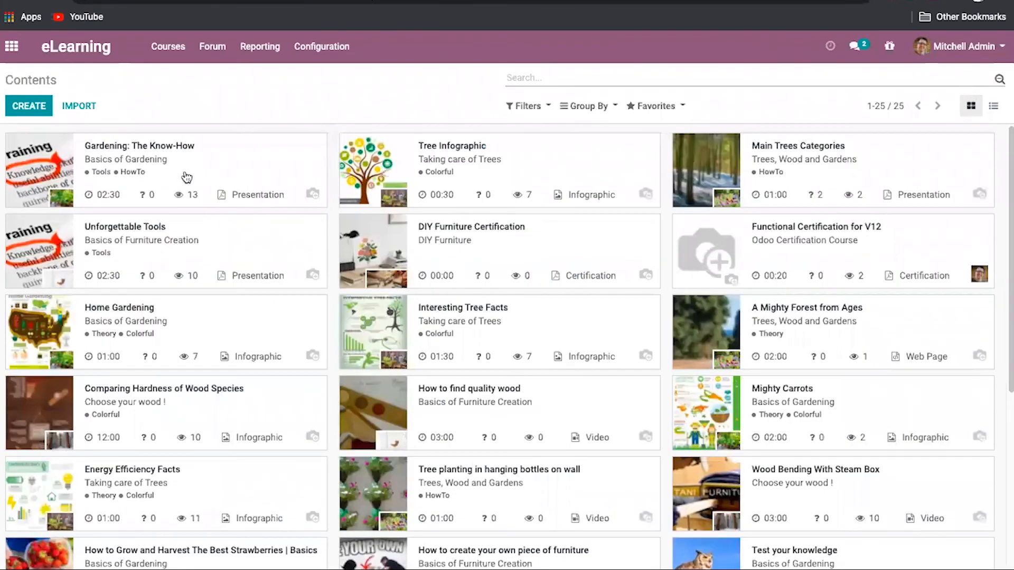
pyautogui.scroll(-6, 499, 351)
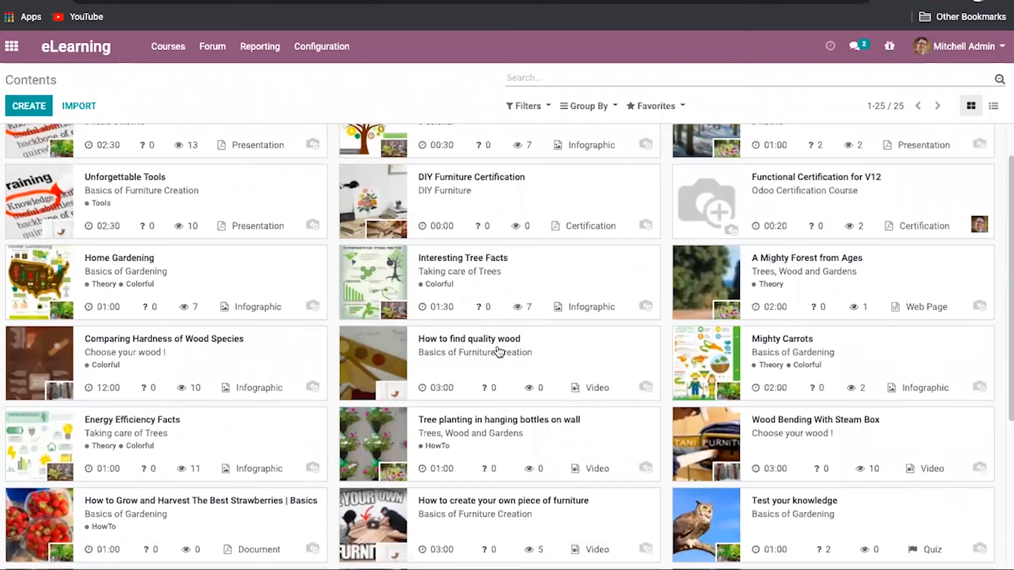
pyautogui.scroll(2, 499, 351)
pyautogui.scroll(5, 499, 351)
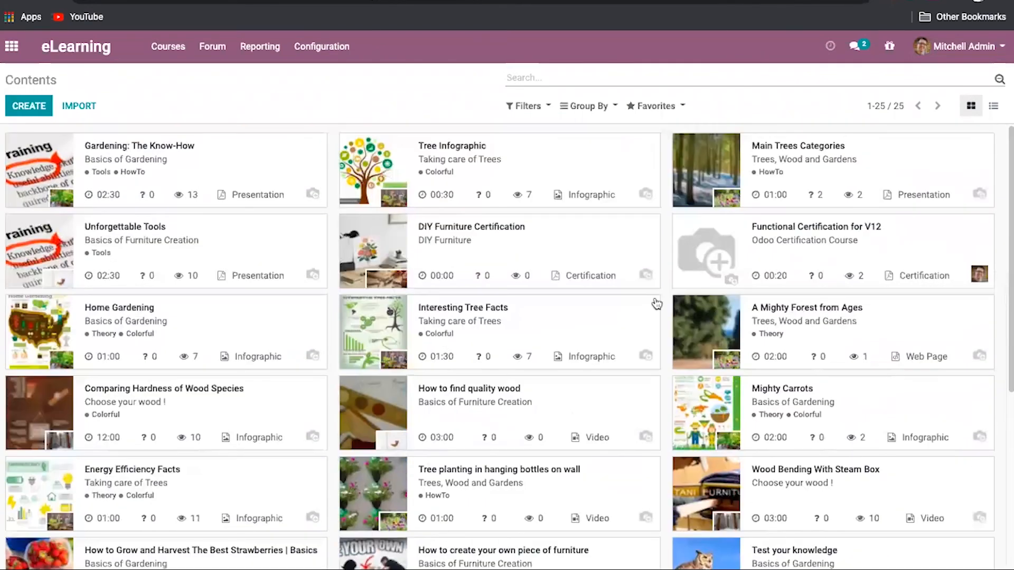
# Open the Functional Certification for V12 content for editing and review its description, external links and quiz rewards.
pyautogui.click(732, 283)
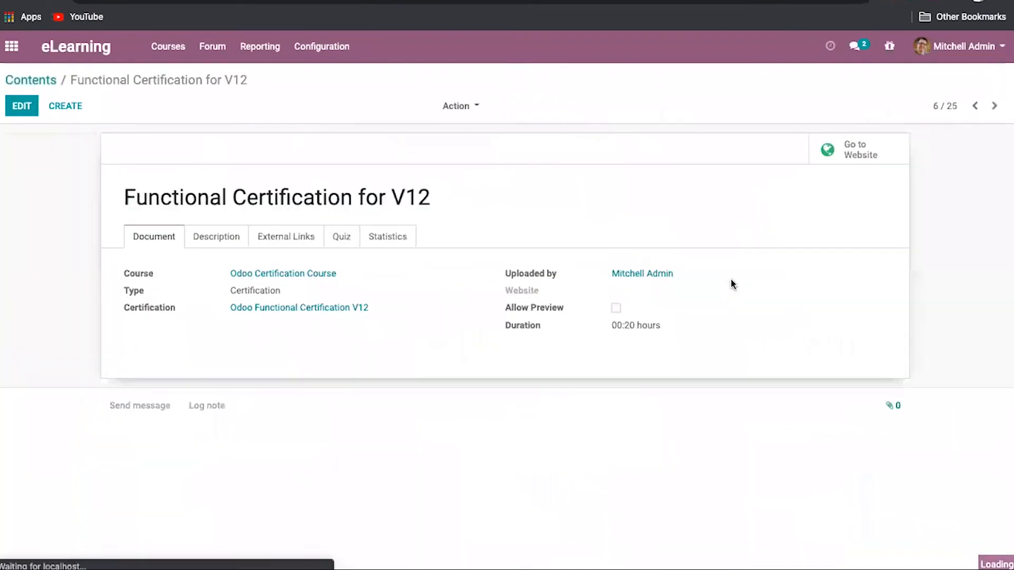
pyautogui.click(21, 105)
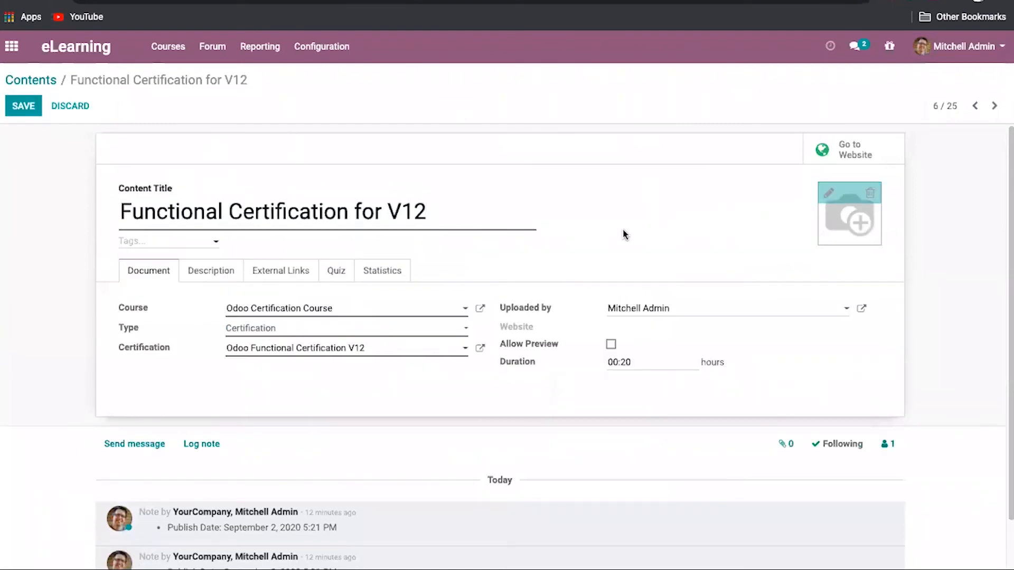
pyautogui.click(219, 278)
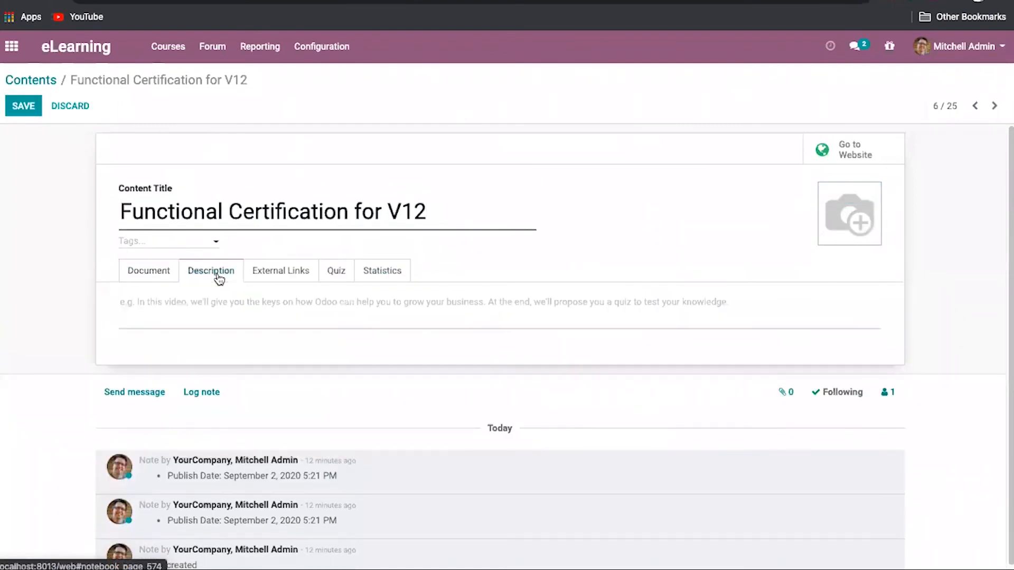
pyautogui.click(270, 278)
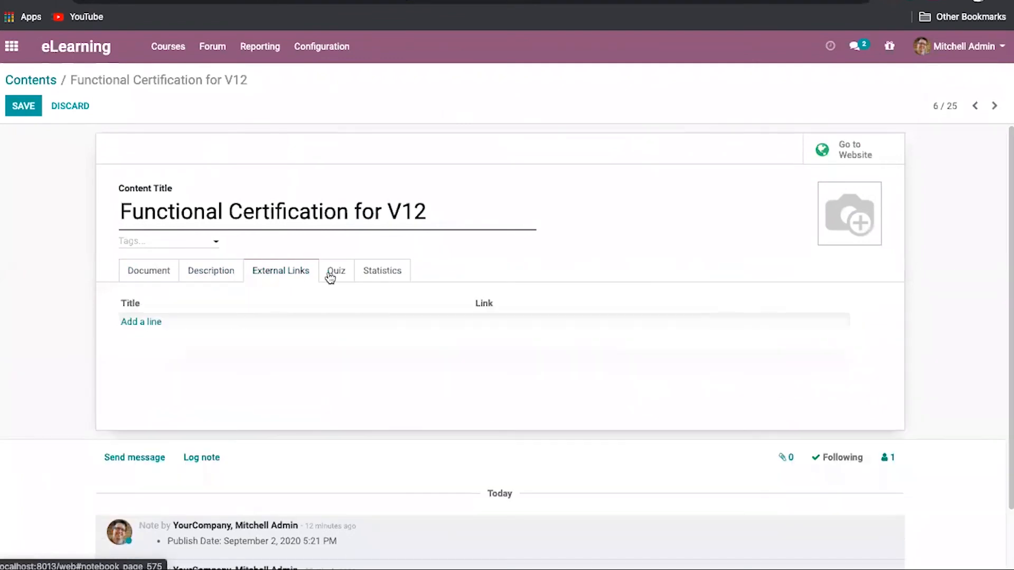
pyautogui.click(331, 276)
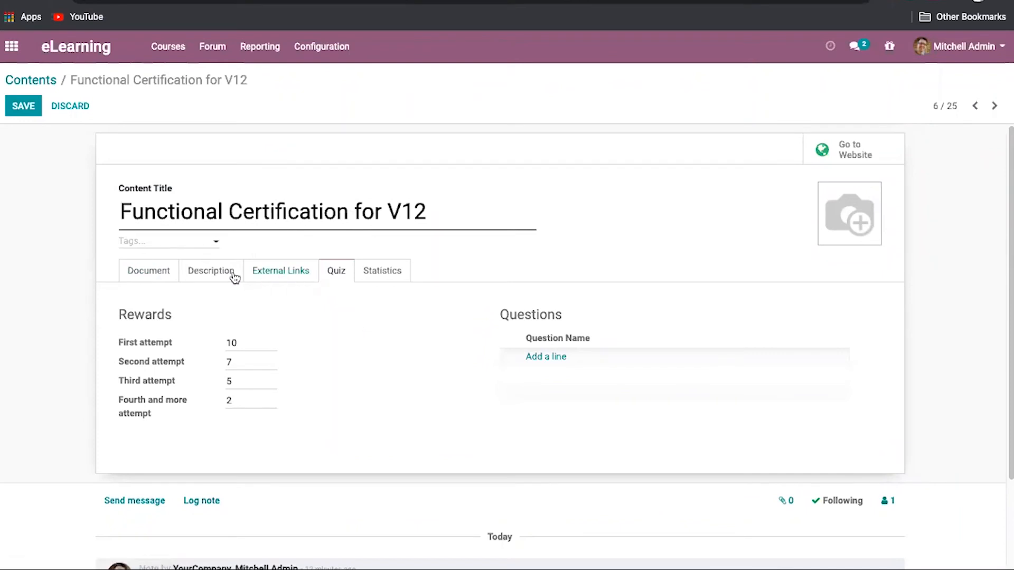
# Review the content's available types, keeping Certification, check its view statistics and quiz rewards, and save the record.
pyautogui.click(158, 270)
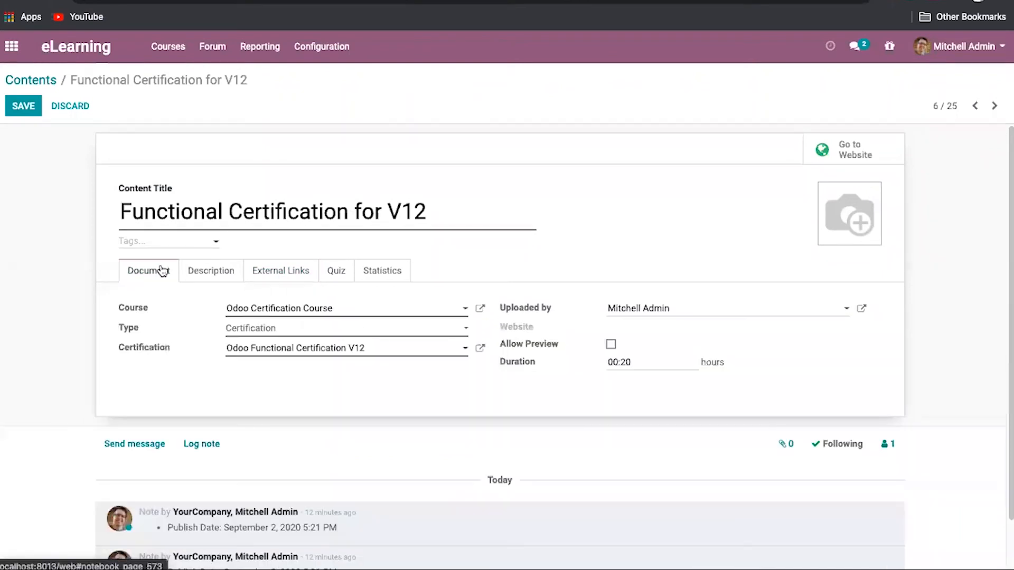
pyautogui.click(272, 328)
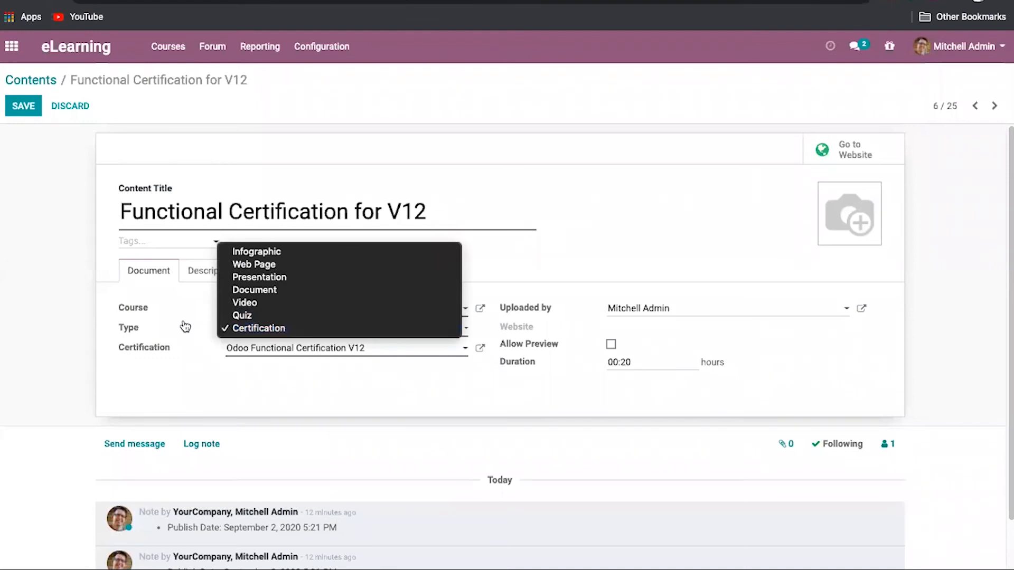
pyautogui.click(245, 327)
pyautogui.click(372, 269)
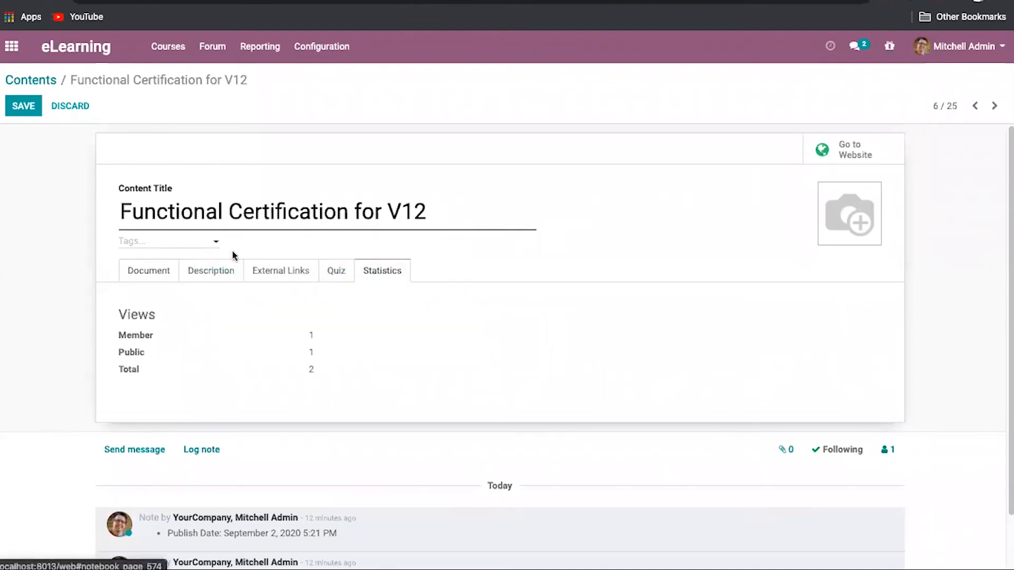
pyautogui.click(326, 274)
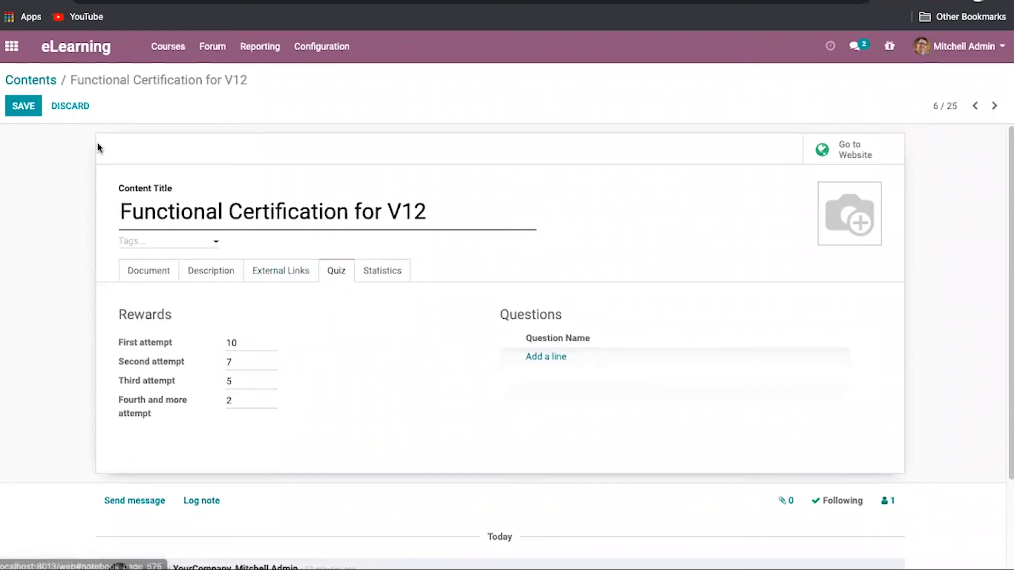
pyautogui.click(24, 106)
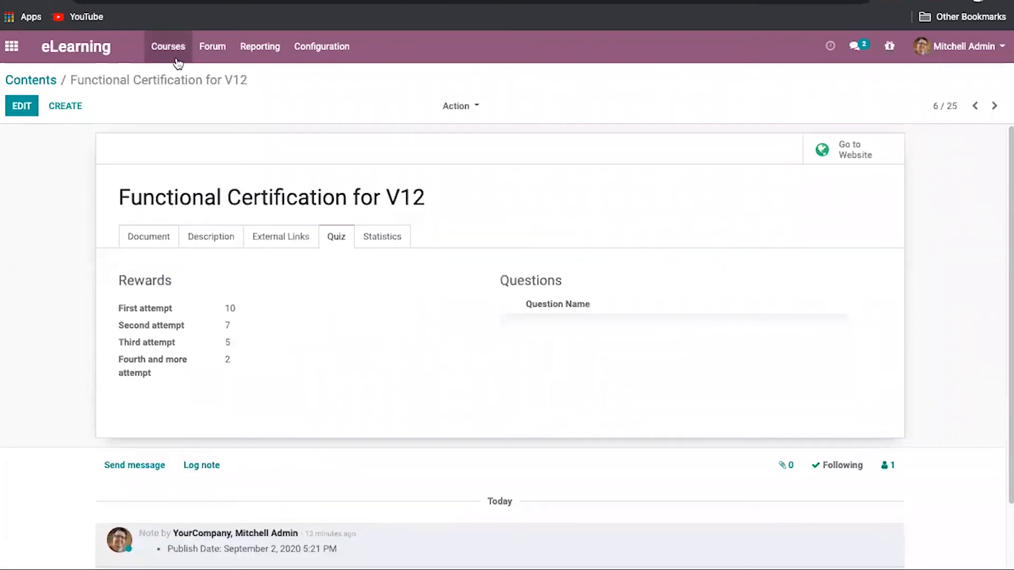
# Return to the contents overview and show it as a list to read the type, course, section and views columns.
pyautogui.click(46, 83)
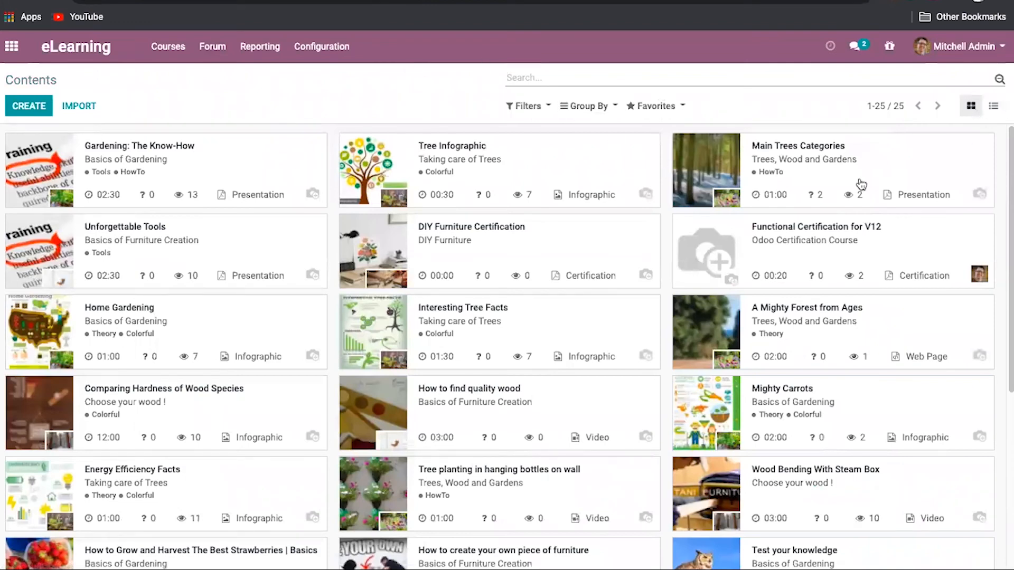
pyautogui.click(993, 108)
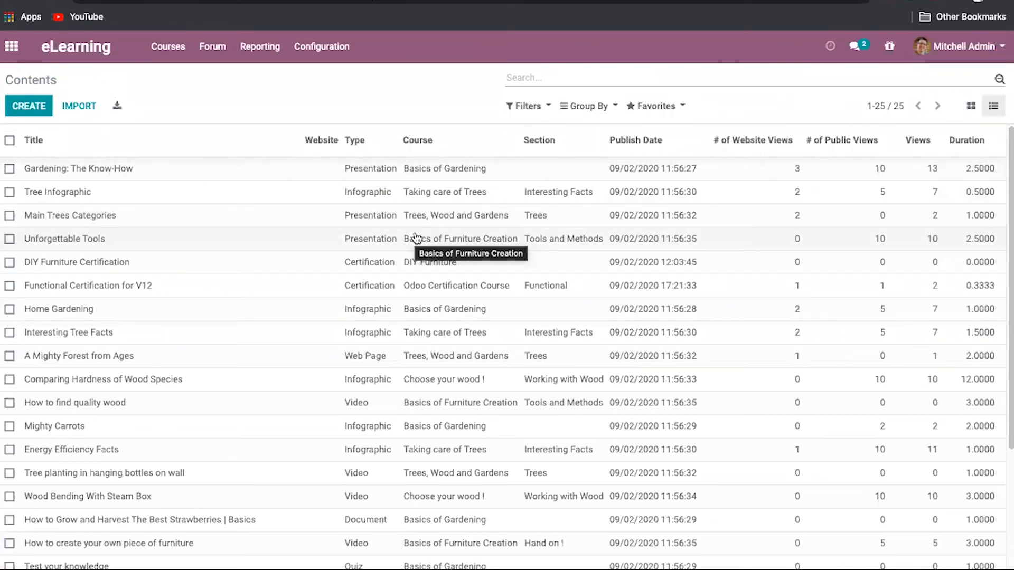
pyautogui.scroll(-1, 417, 238)
pyautogui.scroll(1, 417, 239)
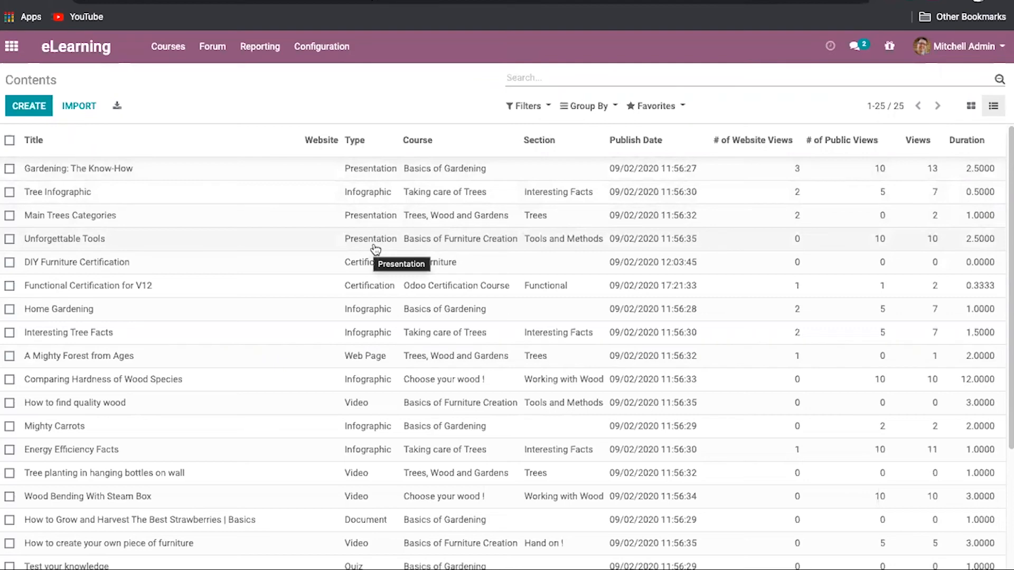
# Group the contents list by course and expand the Odoo Certification Course group.
pyautogui.click(603, 112)
pyautogui.click(587, 133)
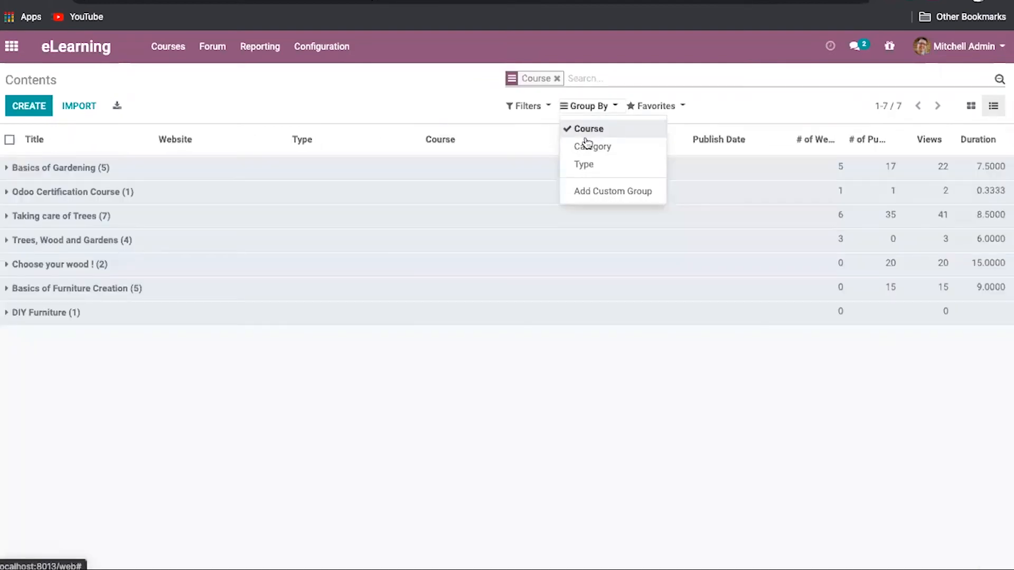
pyautogui.click(9, 193)
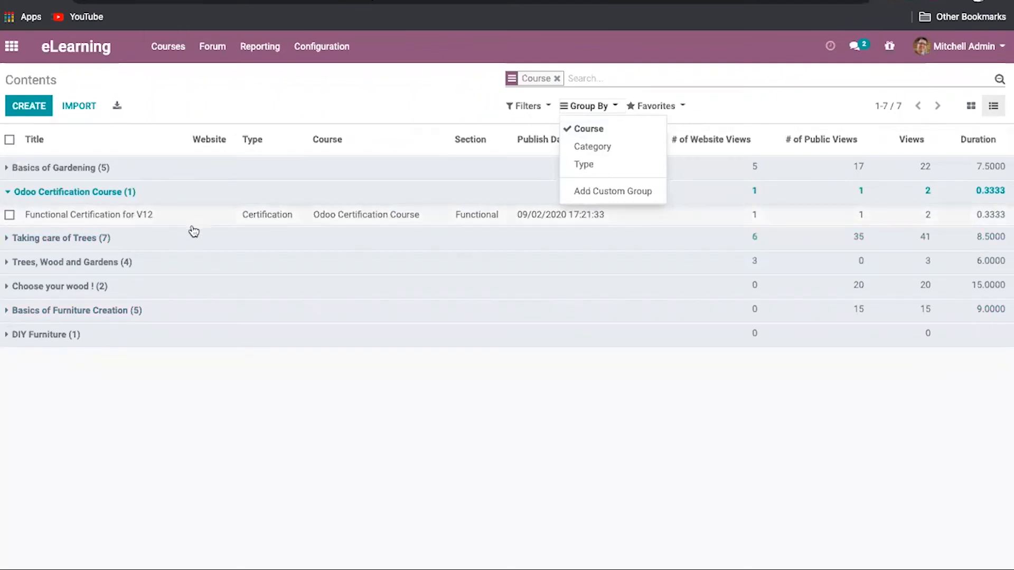
# Open the course reviews and group the ratings by course.
pyautogui.click(171, 55)
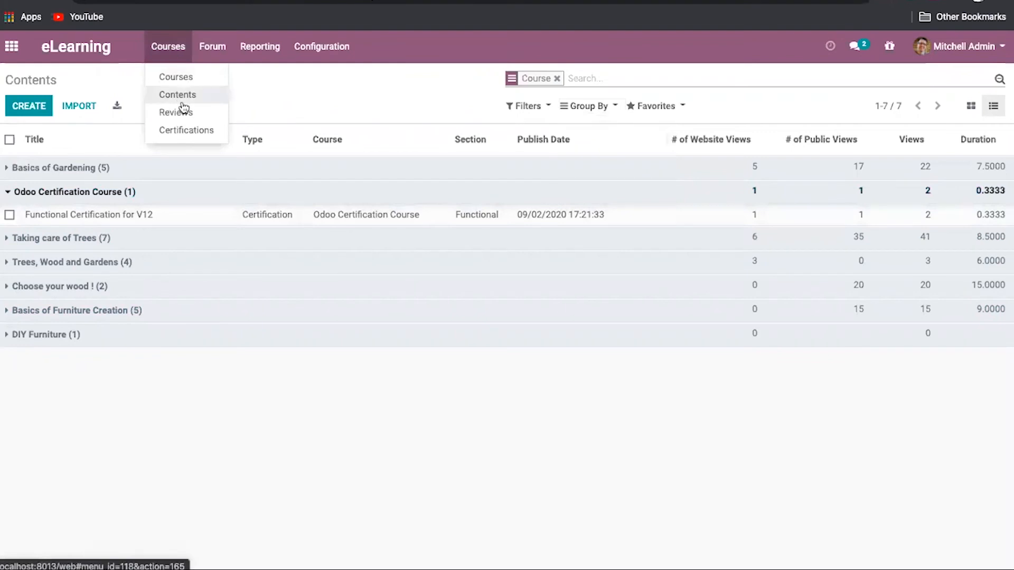
pyautogui.click(194, 113)
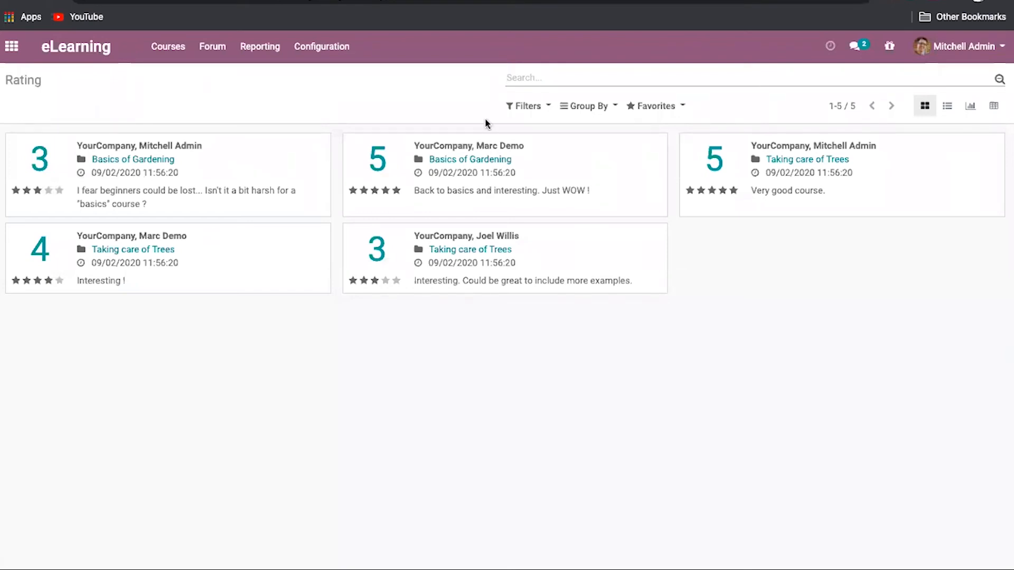
pyautogui.click(587, 109)
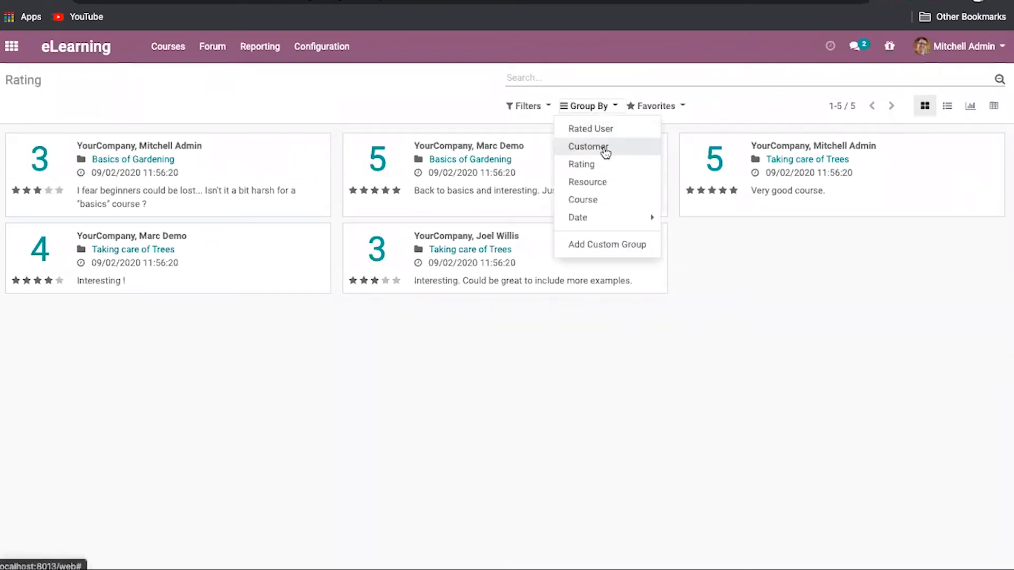
pyautogui.click(602, 201)
pyautogui.click(412, 102)
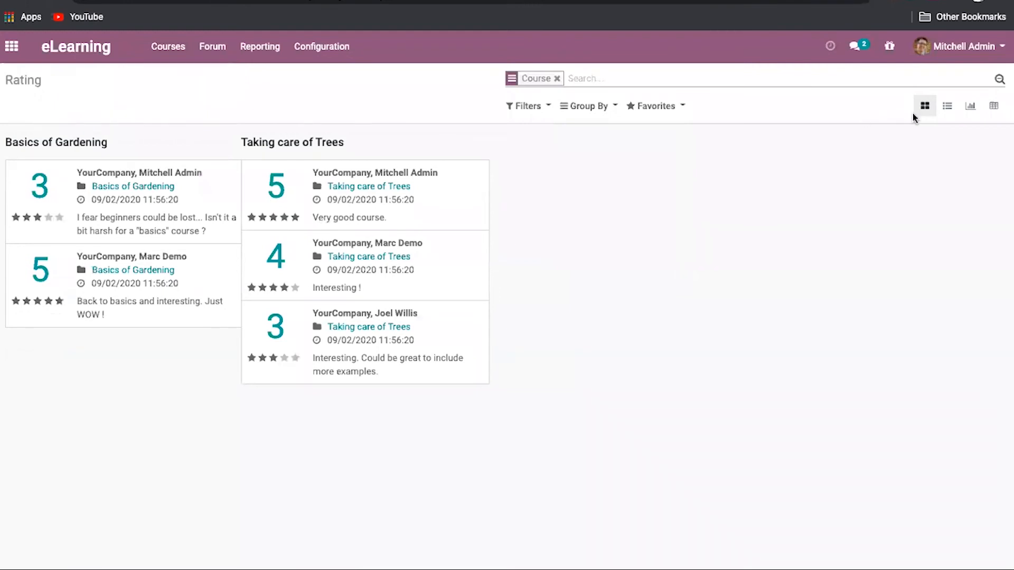
# View the ratings grouped by course as a list, as a graph and as a pivot table.
pyautogui.click(946, 105)
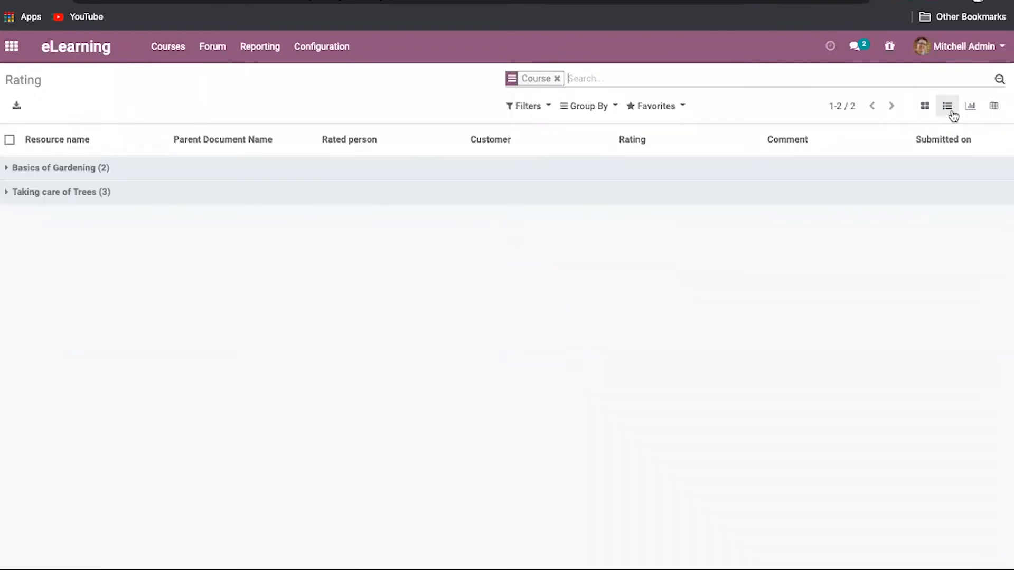
pyautogui.click(969, 106)
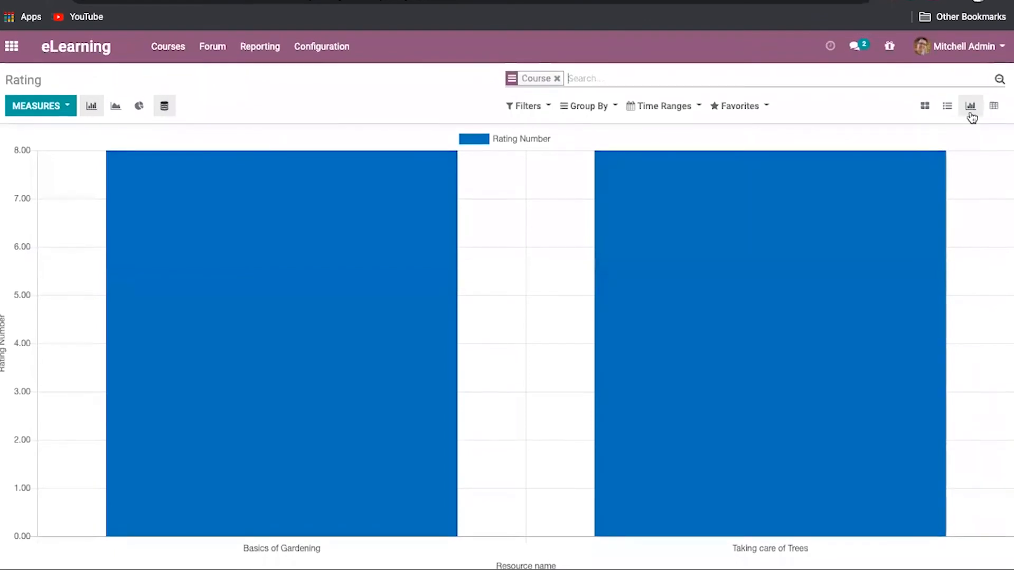
pyautogui.click(993, 105)
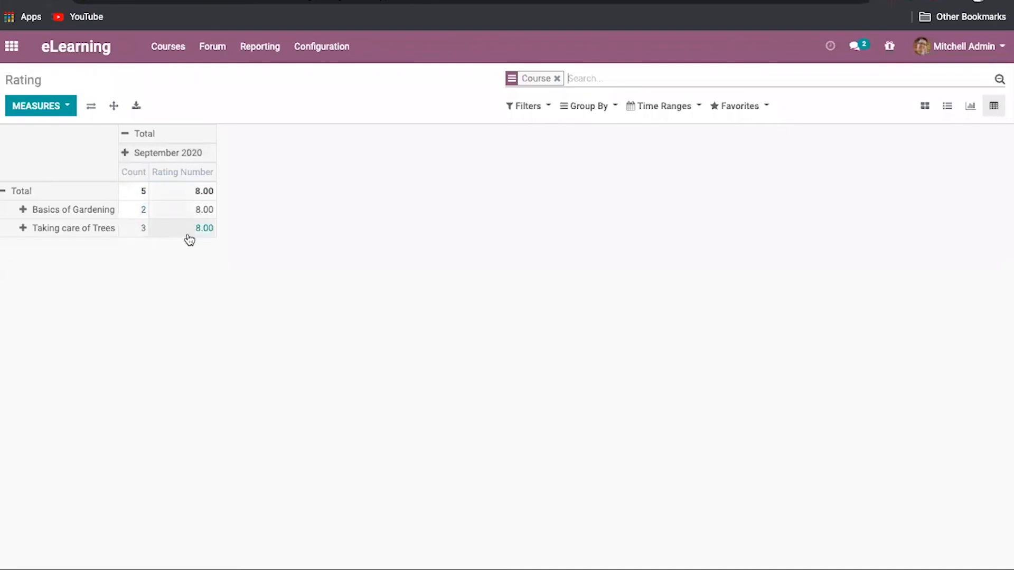
# Open the overview of all eLearning certifications.
pyautogui.click(169, 58)
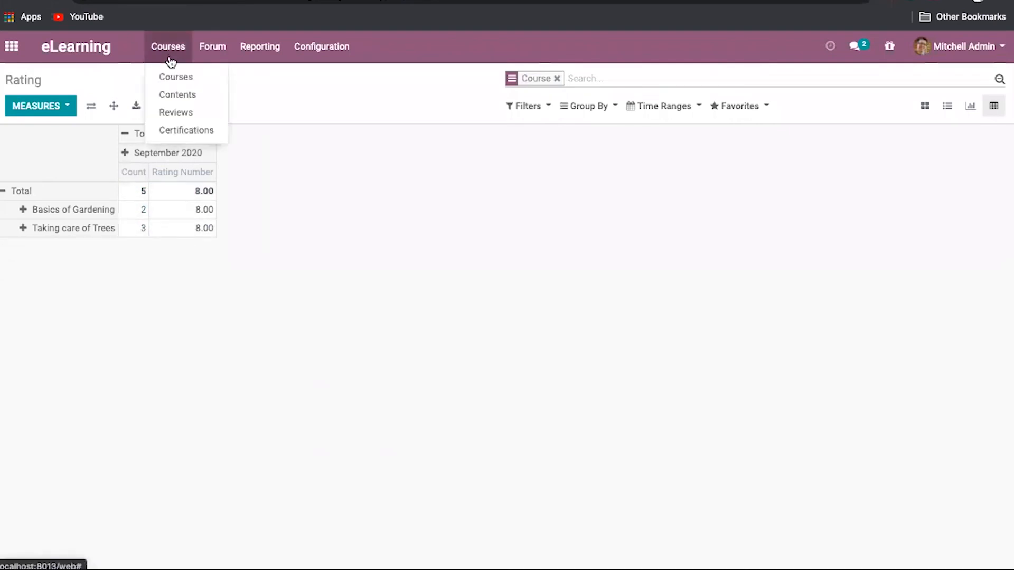
pyautogui.click(206, 133)
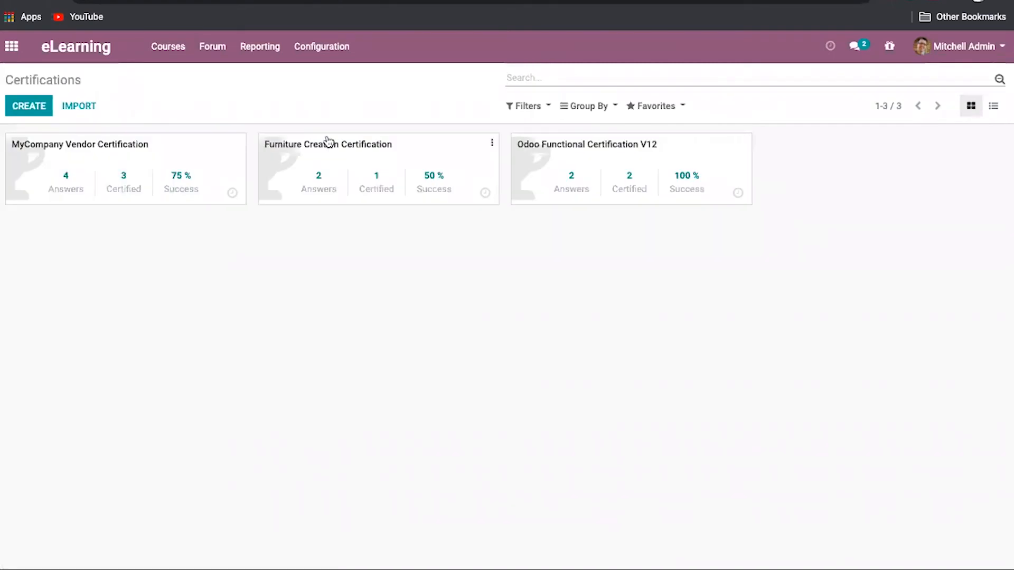
pyautogui.click(181, 50)
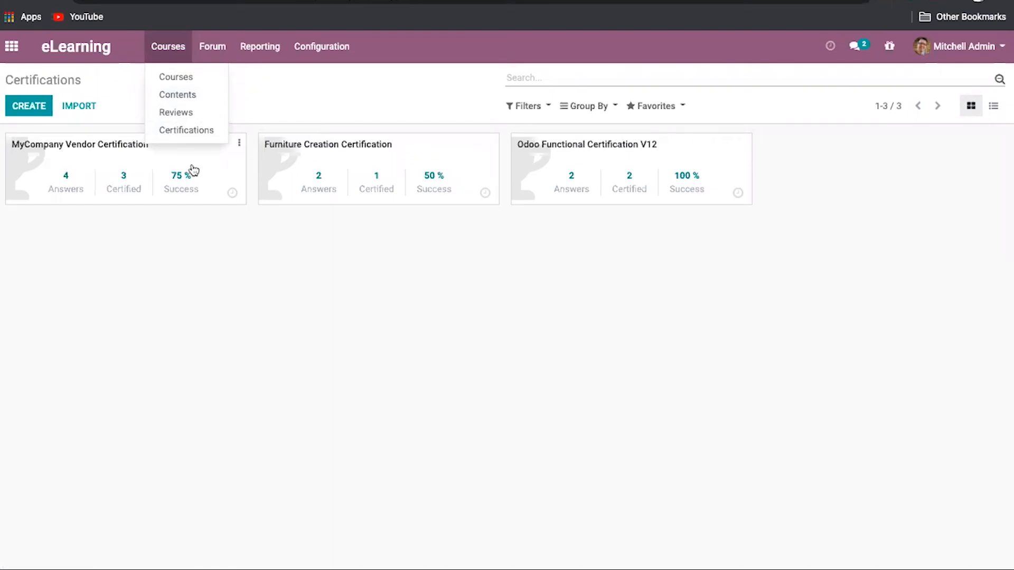
pyautogui.click(293, 279)
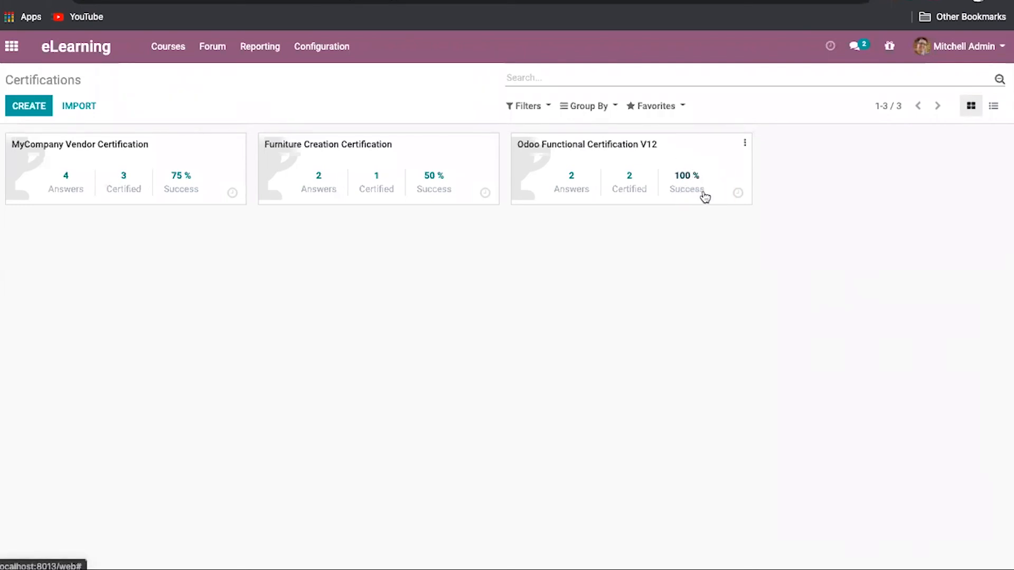
# Check the planned activities of the Odoo Functional Certification V12 card and open its survey results.
pyautogui.click(738, 193)
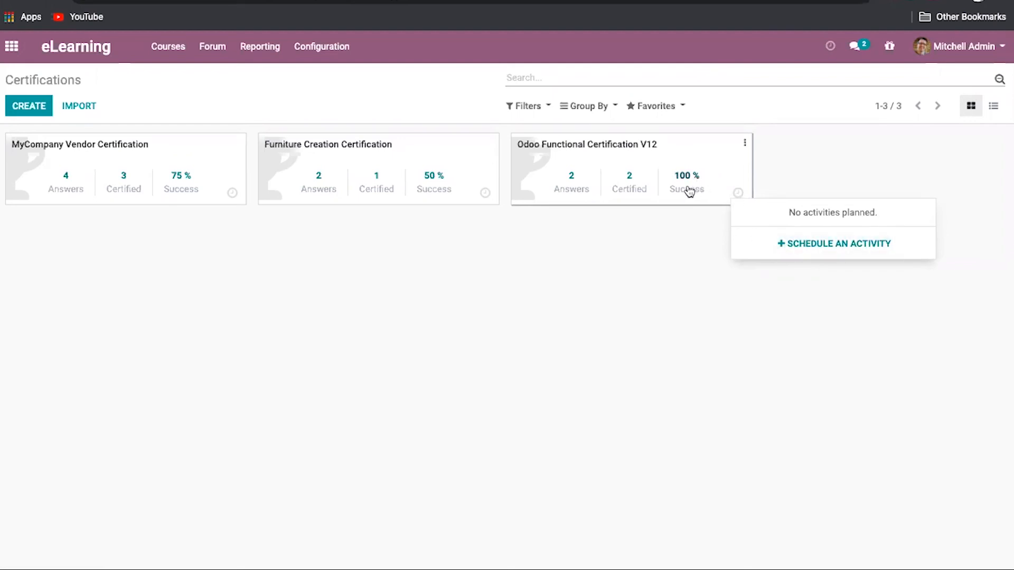
pyautogui.click(687, 269)
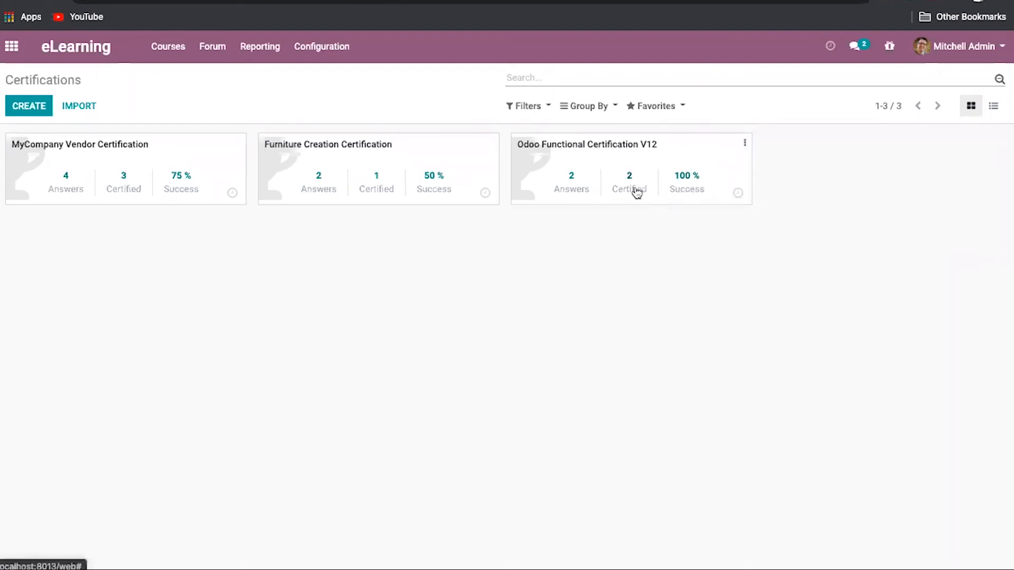
pyautogui.click(571, 188)
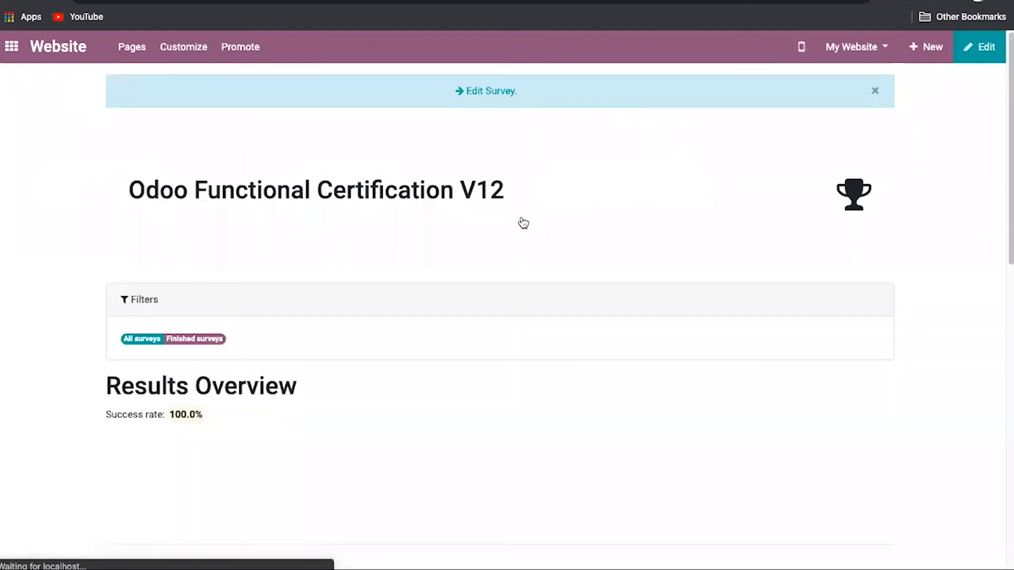
# Examine the charts in the Odoo Functional Certification V12 survey results and return to the certifications overview.
pyautogui.scroll(-15, 385, 306)
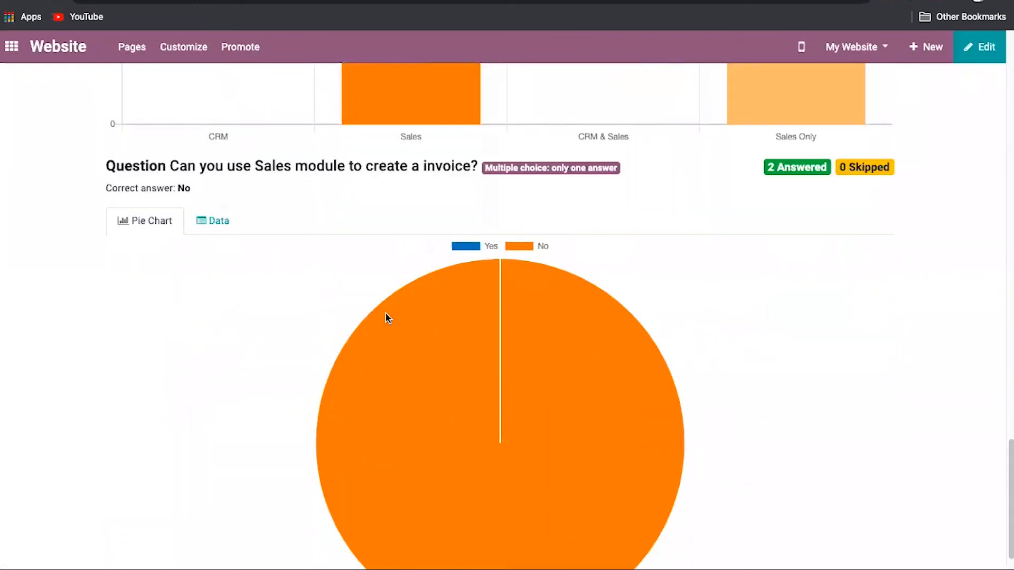
pyautogui.scroll(12, 385, 311)
pyautogui.scroll(3, 385, 313)
pyautogui.hscroll(-5, 385, 312)
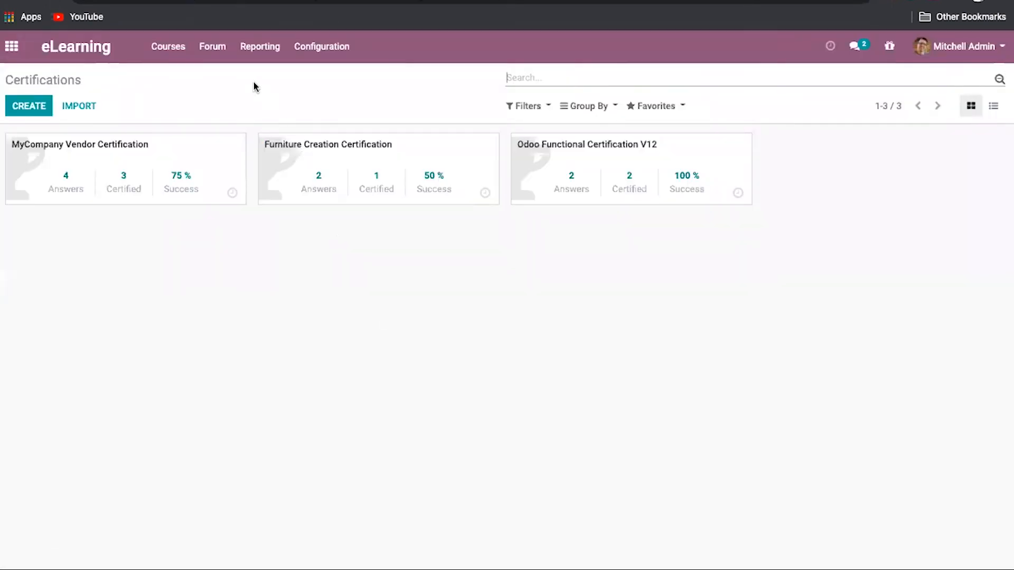
# Open the list of eLearning forums and the Basics of Gardening forum.
pyautogui.click(170, 55)
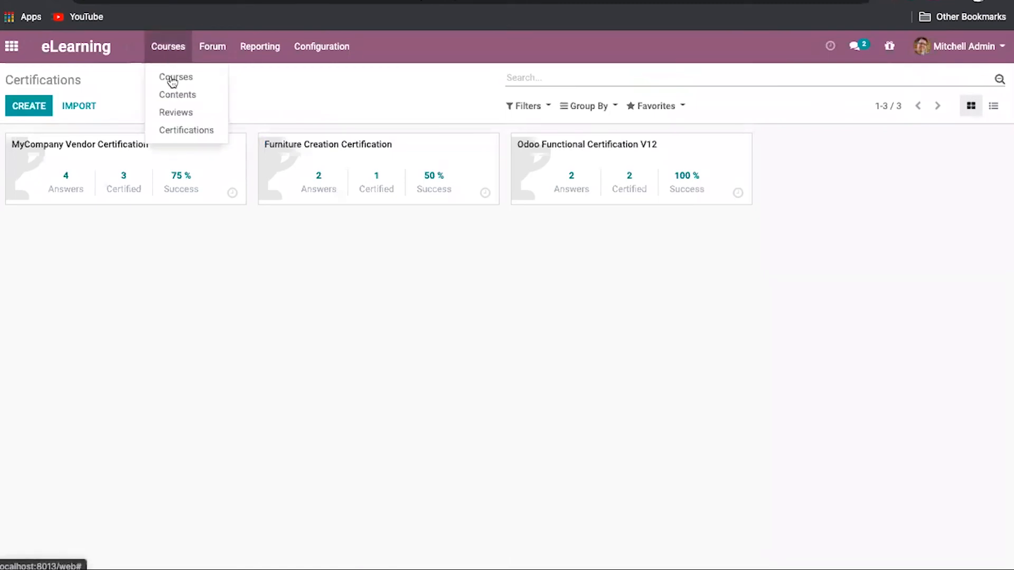
pyautogui.click(206, 53)
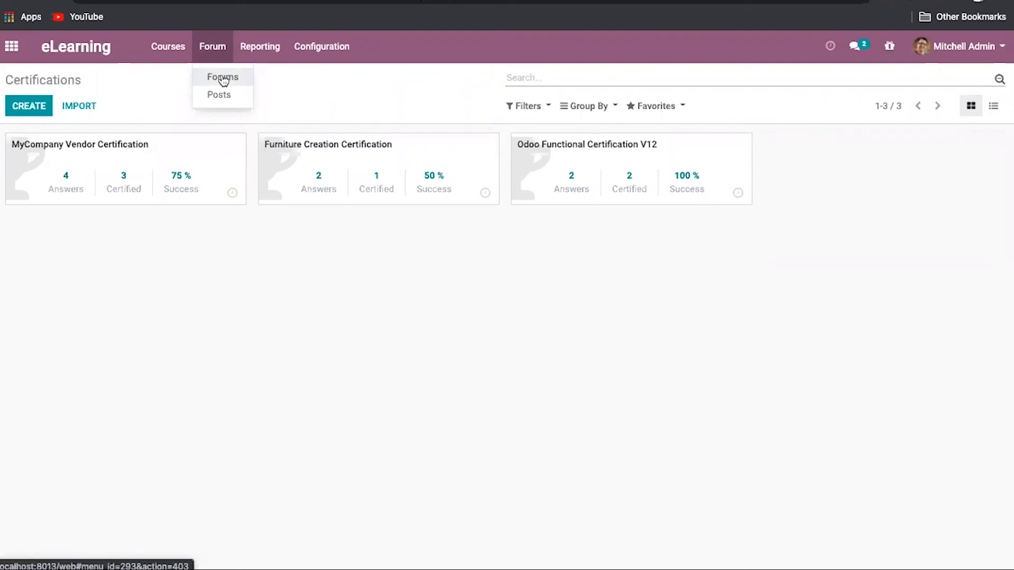
pyautogui.click(222, 78)
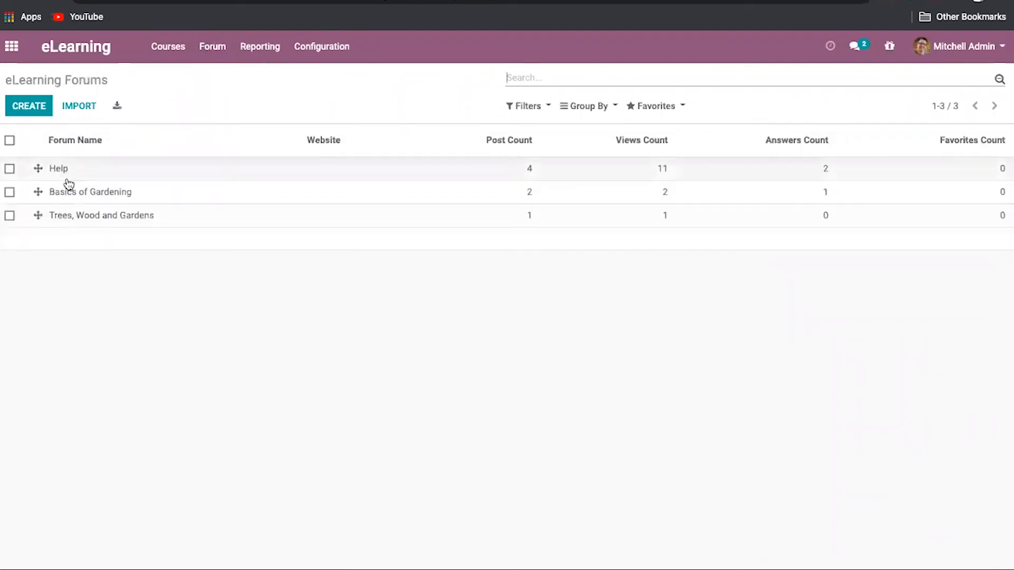
pyautogui.click(68, 186)
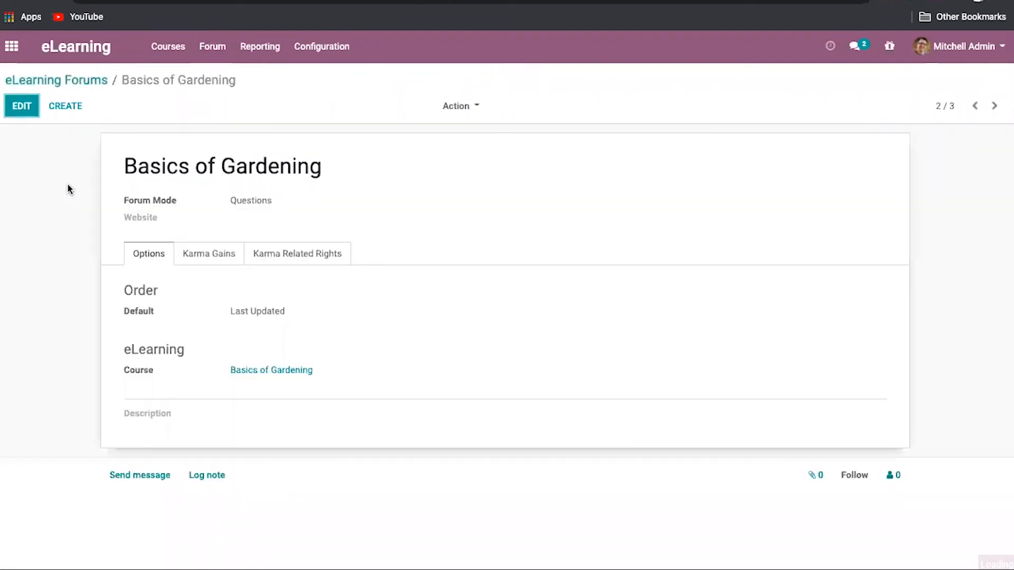
# Try the Discussions mode on the Basics of Gardening forum, check its website choices, and discard the edits.
pyautogui.click(22, 106)
pyautogui.doubleClick(159, 181)
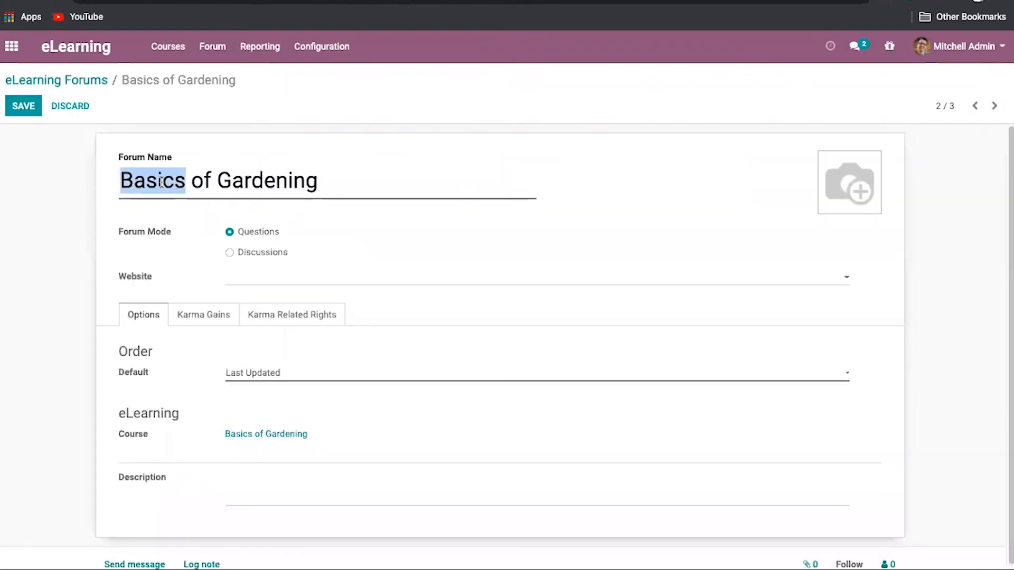
pyautogui.click(329, 229)
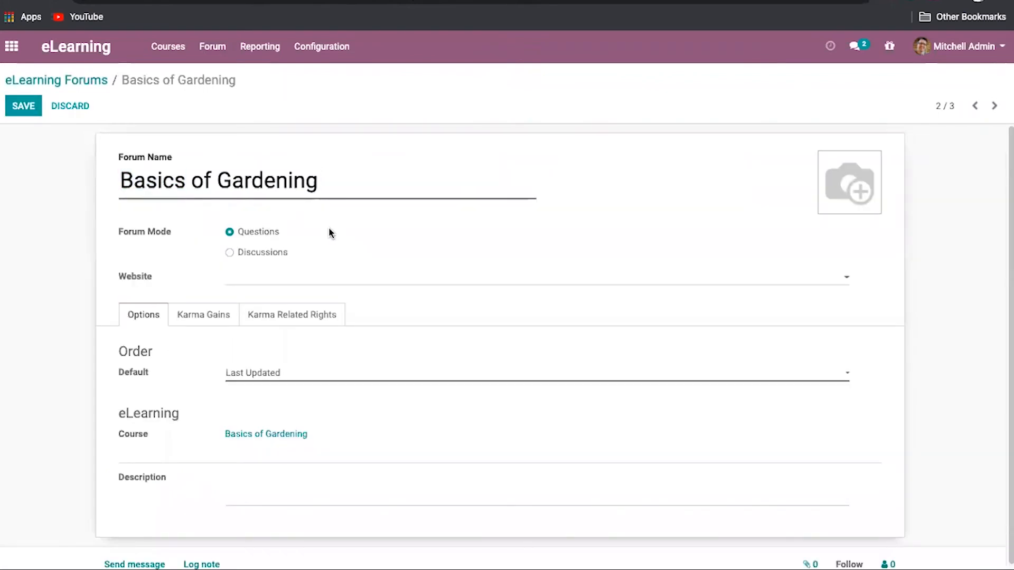
pyautogui.click(229, 253)
pyautogui.click(277, 280)
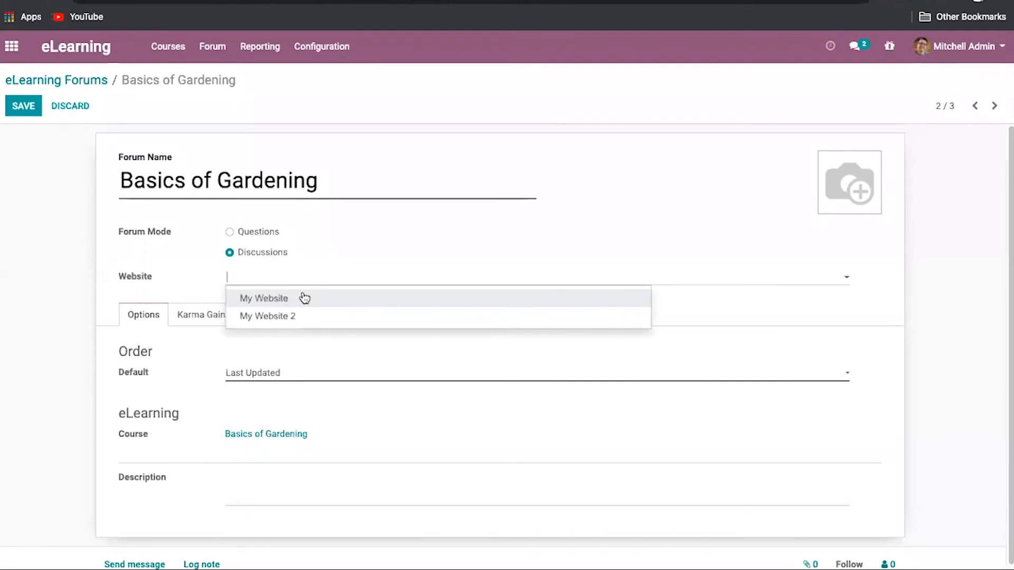
pyautogui.click(354, 251)
pyautogui.scroll(-1, 215, 390)
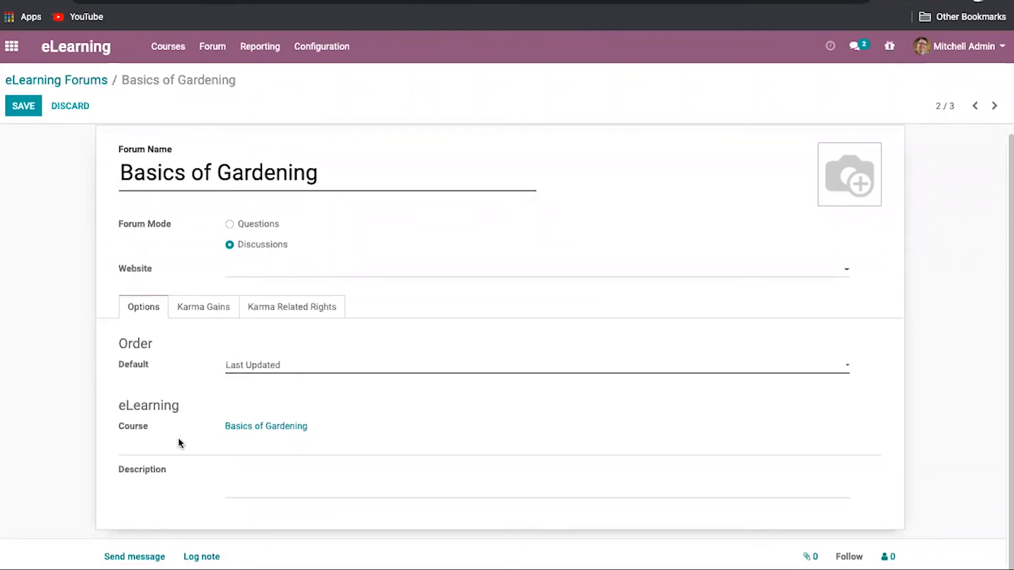
pyautogui.click(62, 82)
pyautogui.click(299, 139)
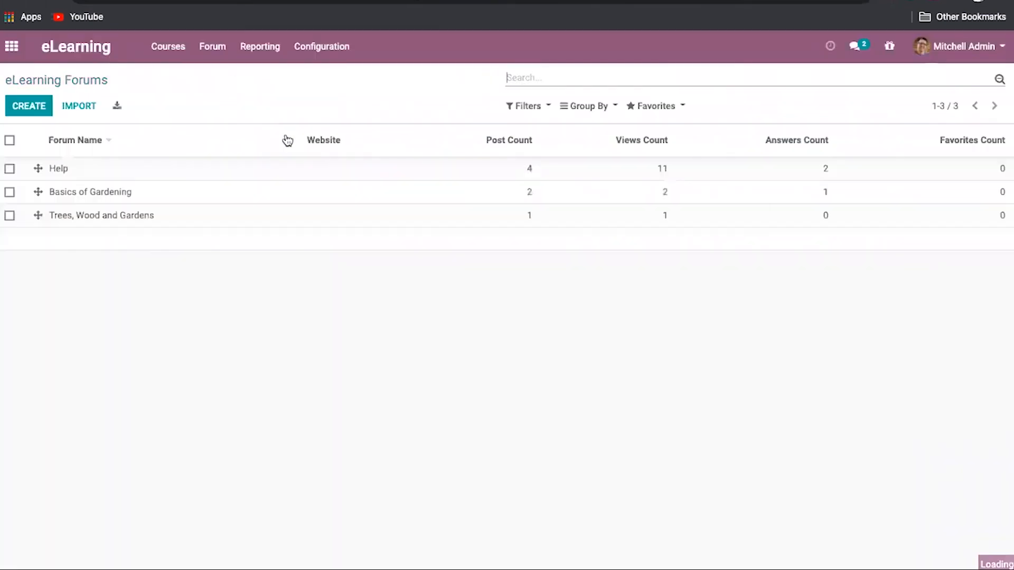
# Start a new eLearning forum and assign it to My Website.
pyautogui.click(42, 104)
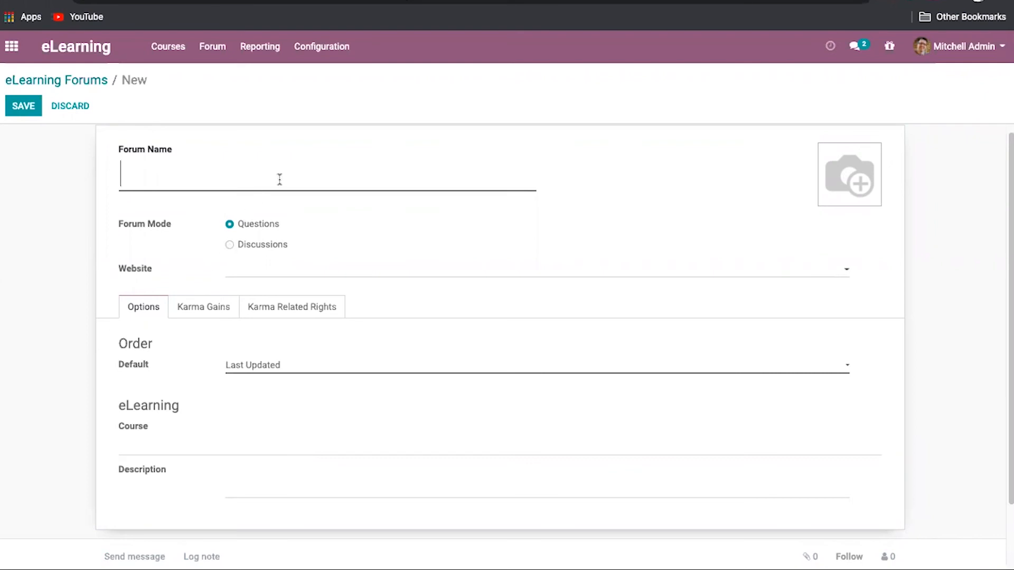
pyautogui.click(296, 272)
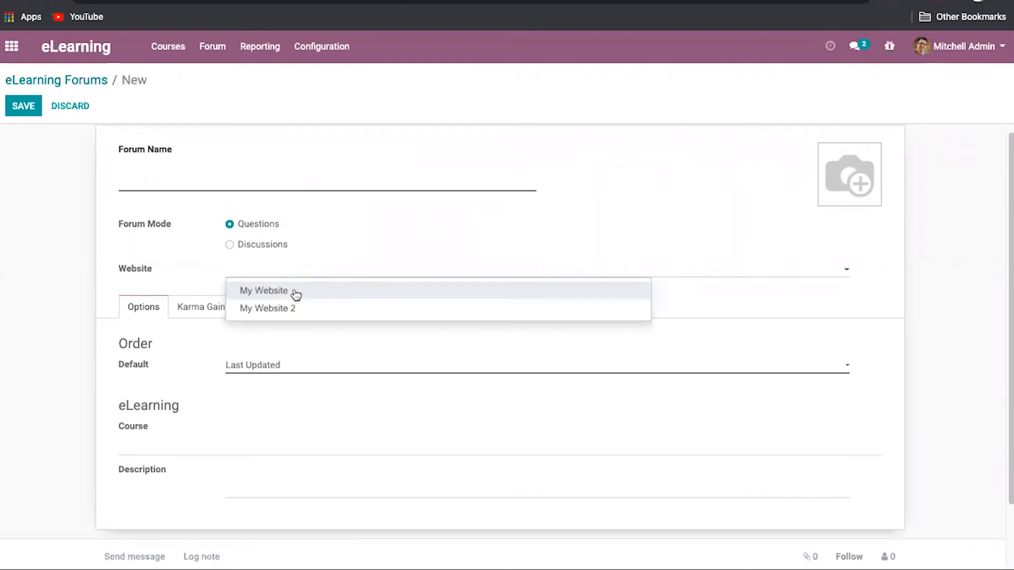
pyautogui.click(296, 292)
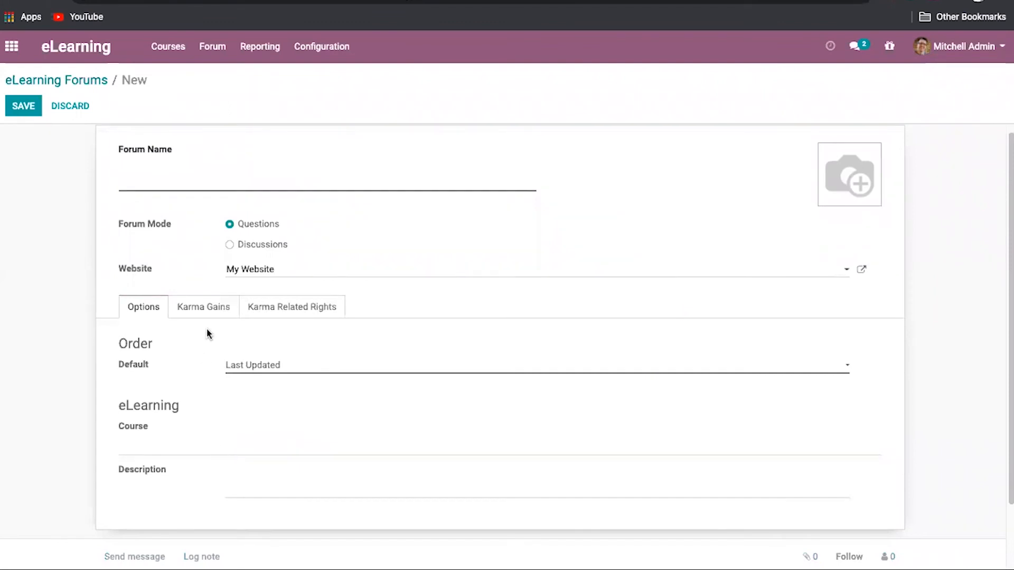
# Examine the karma gains and karma-related rights of the new forum, and leave it without saving.
pyautogui.click(214, 315)
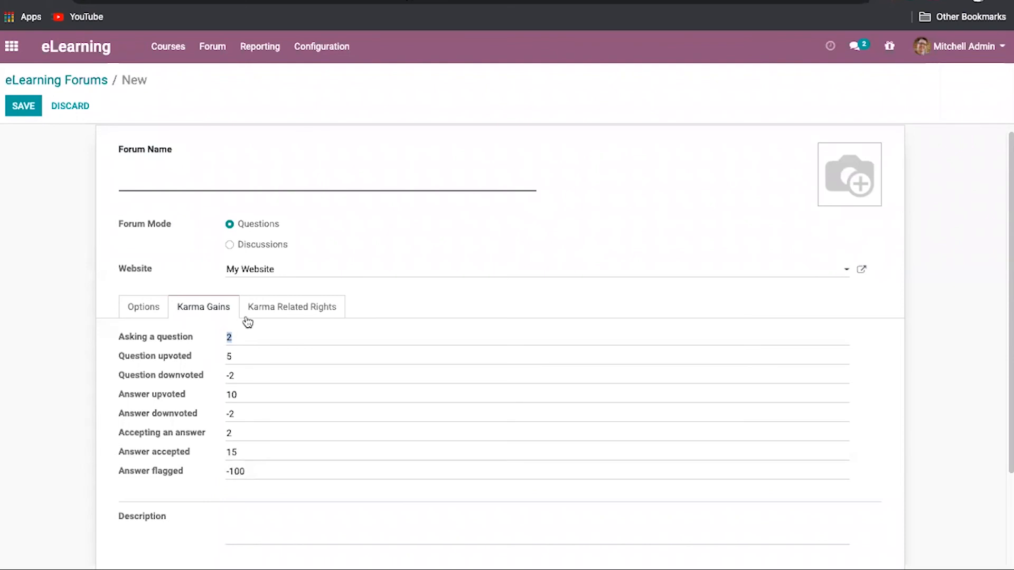
pyautogui.click(274, 313)
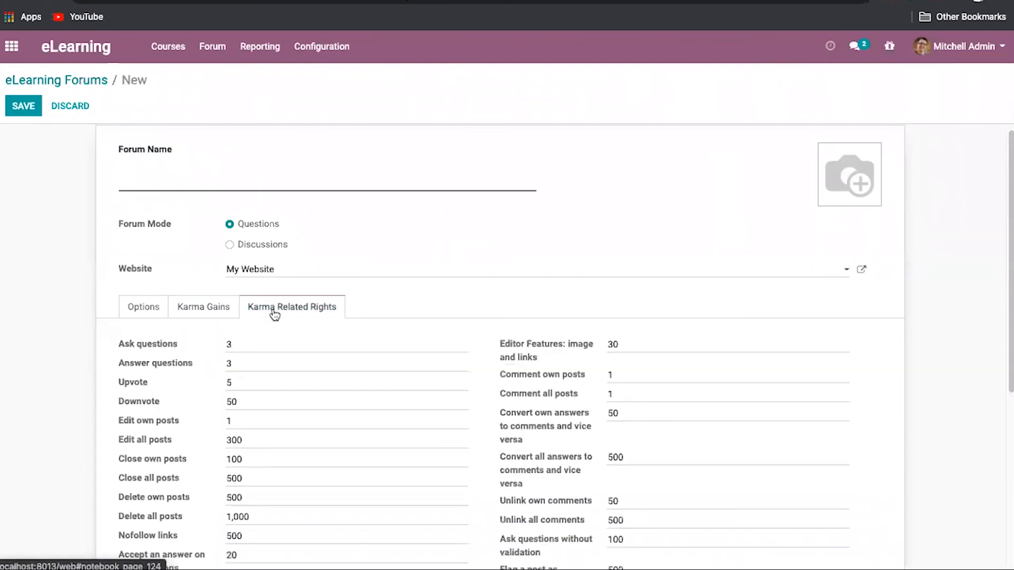
pyautogui.scroll(-4, 274, 274)
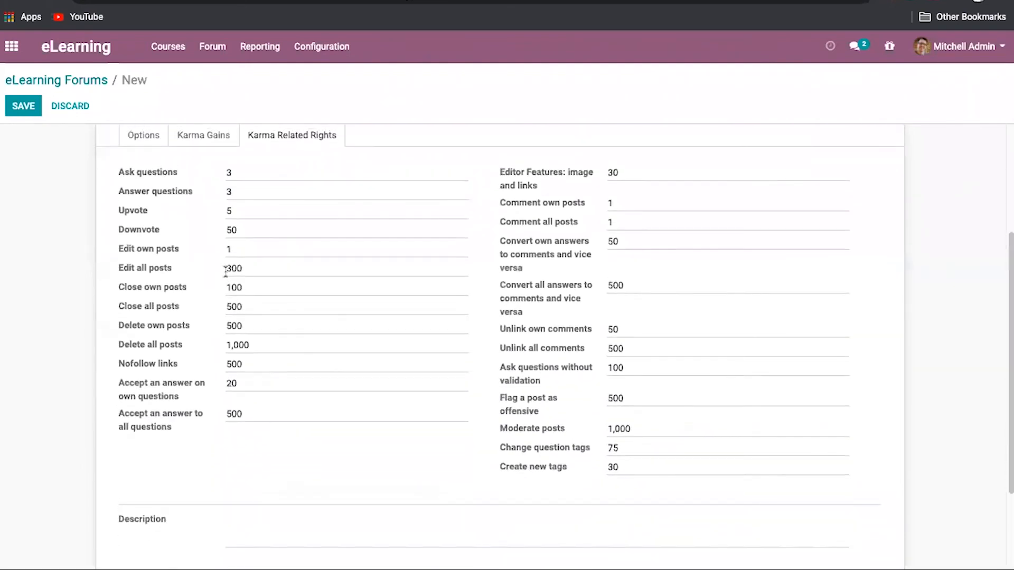
pyautogui.scroll(2, 233, 272)
pyautogui.click(229, 243)
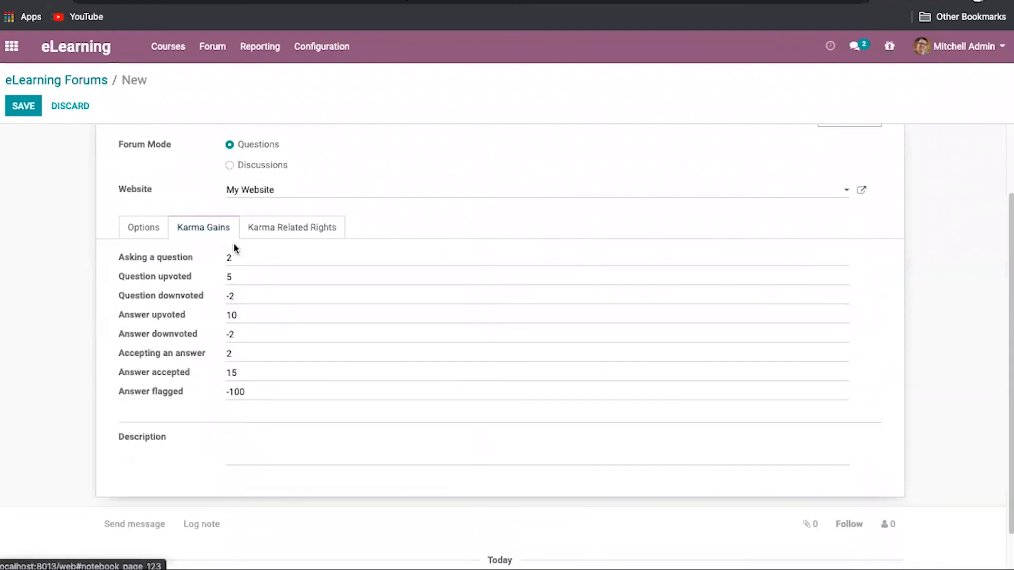
pyautogui.click(260, 233)
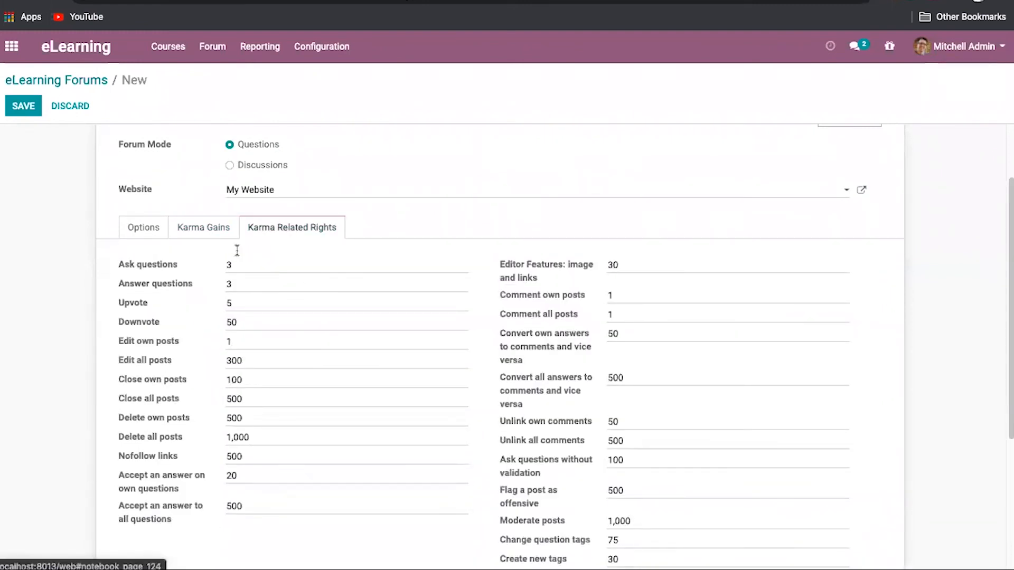
pyautogui.click(220, 230)
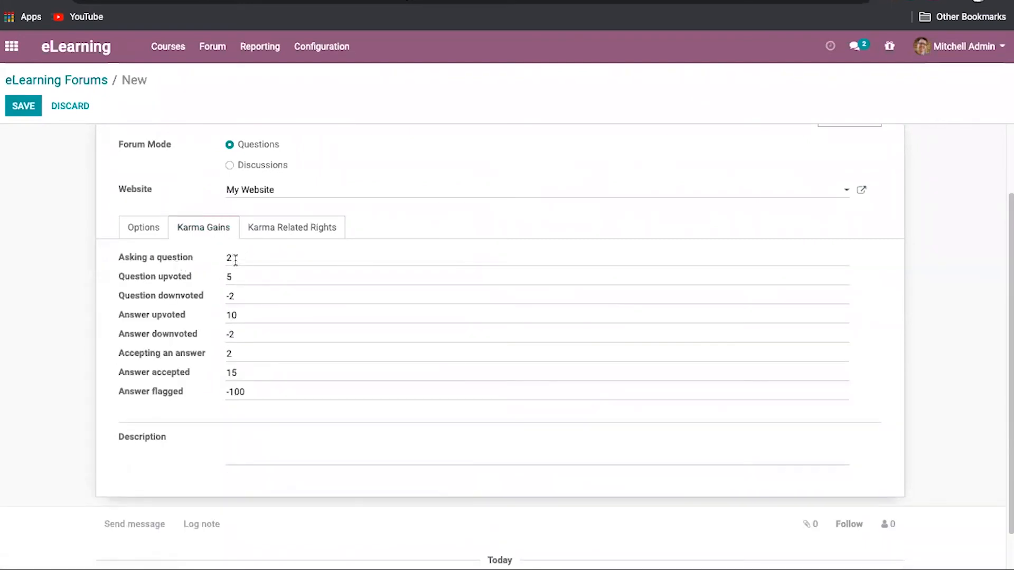
pyautogui.click(279, 237)
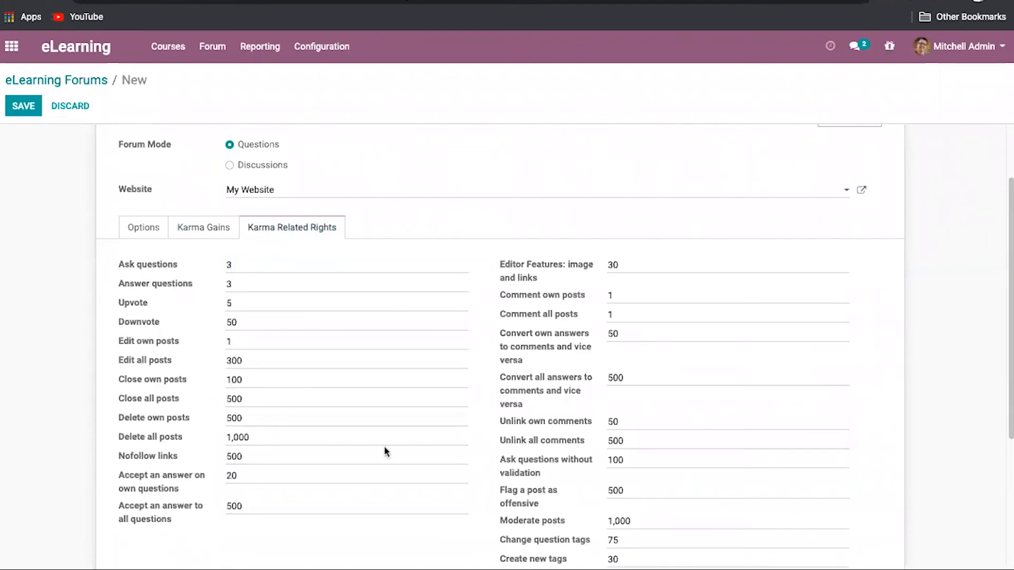
pyautogui.scroll(-5, 385, 445)
pyautogui.scroll(6, 441, 366)
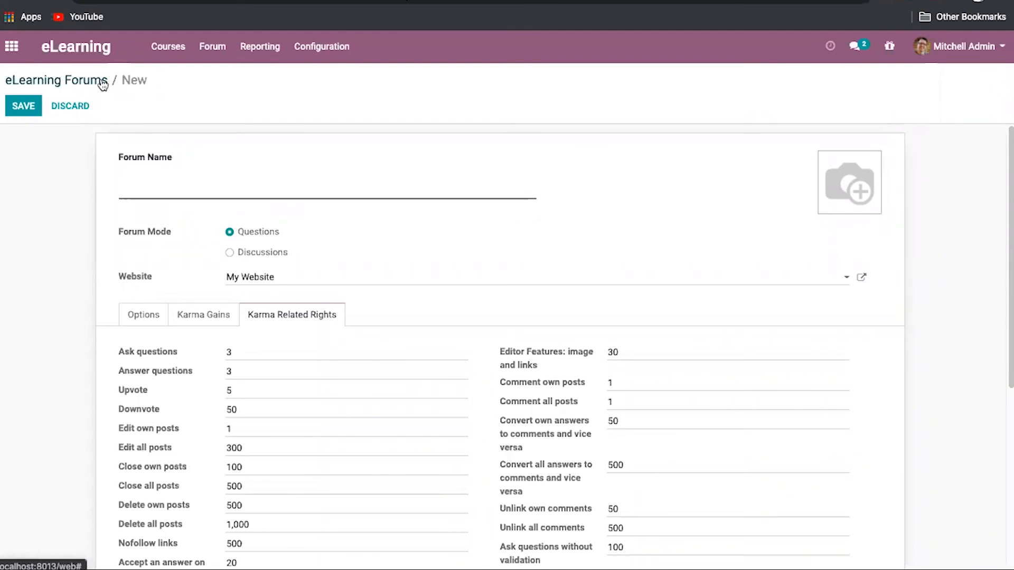
pyautogui.click(103, 83)
pyautogui.click(293, 138)
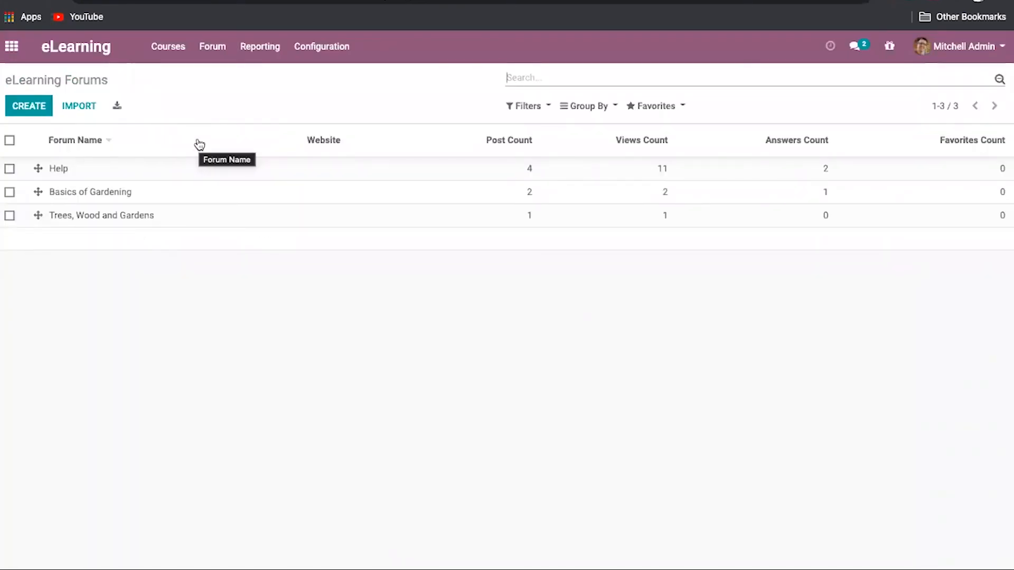
# View the eLearning forum posts, and open the Taking care of Trees course from the courses report and return.
pyautogui.click(213, 63)
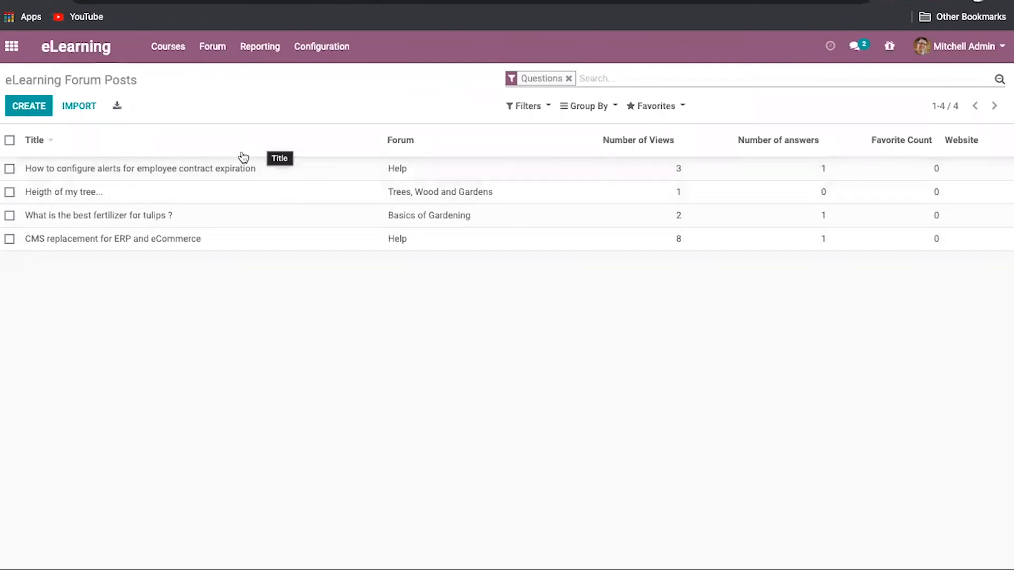
pyautogui.click(254, 53)
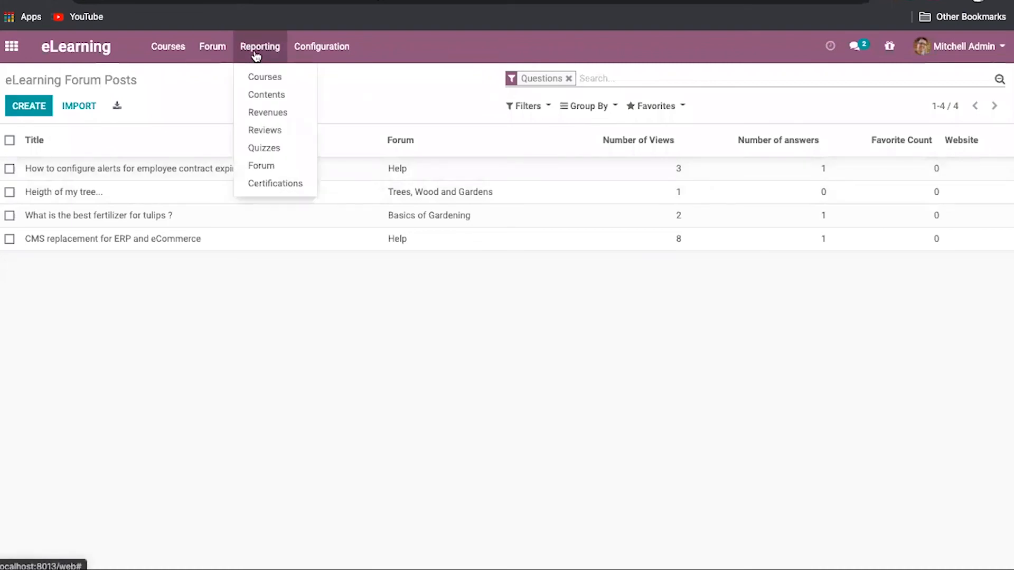
pyautogui.click(270, 78)
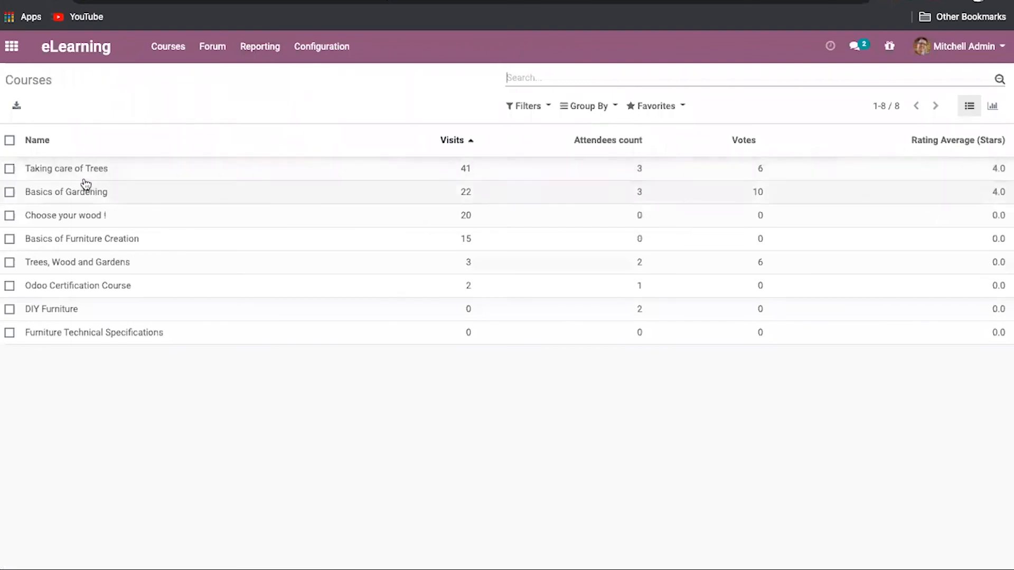
pyautogui.click(117, 170)
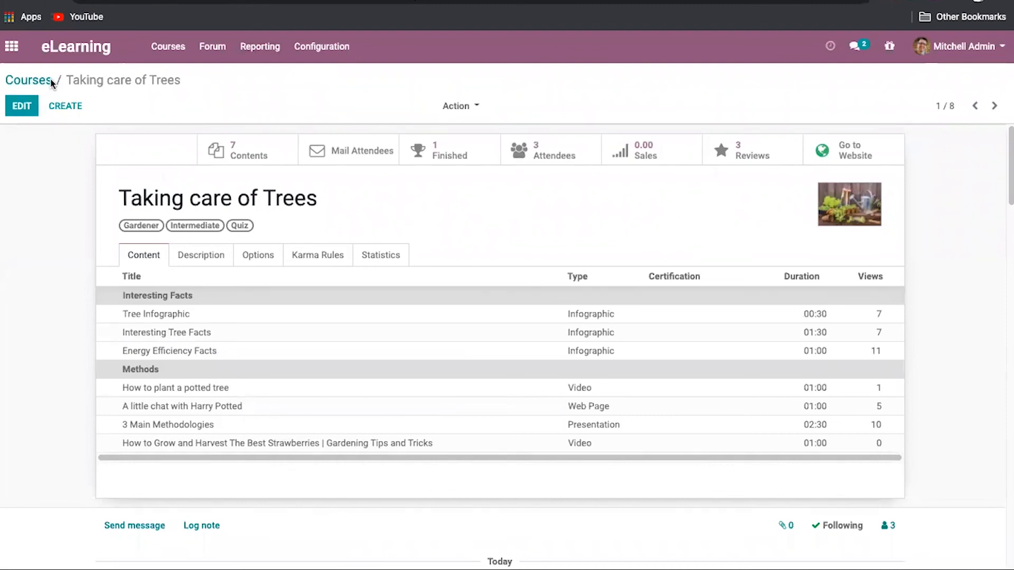
pyautogui.click(40, 81)
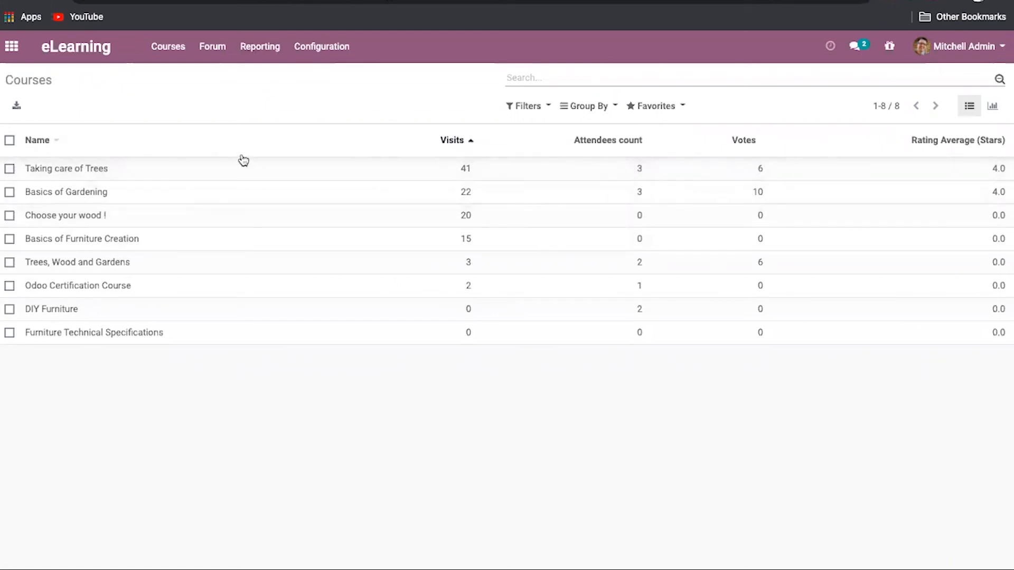
# Open the contents report and chart it by # of Public Views and by # of Website Views.
pyautogui.click(259, 47)
pyautogui.click(271, 94)
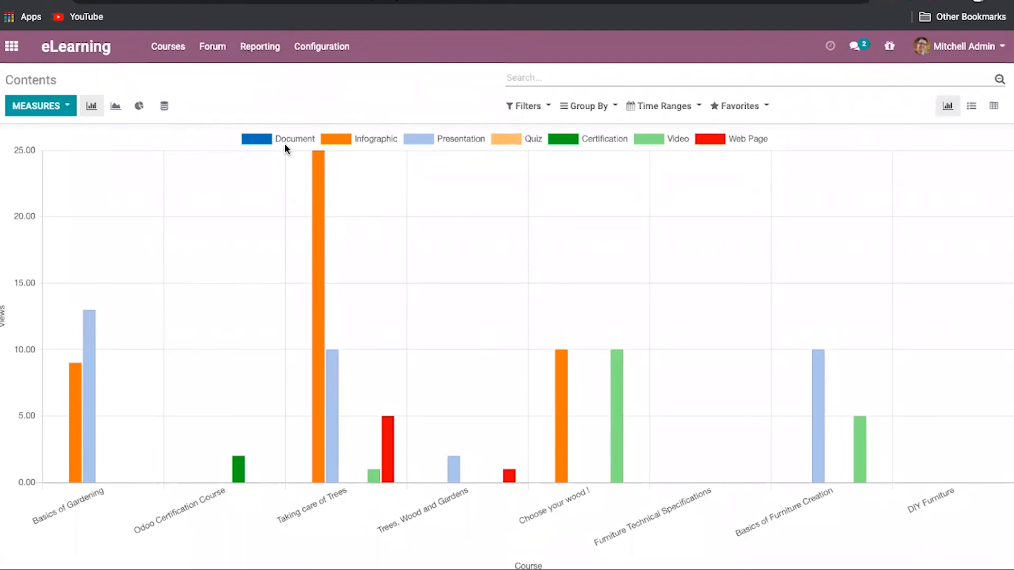
pyautogui.click(60, 106)
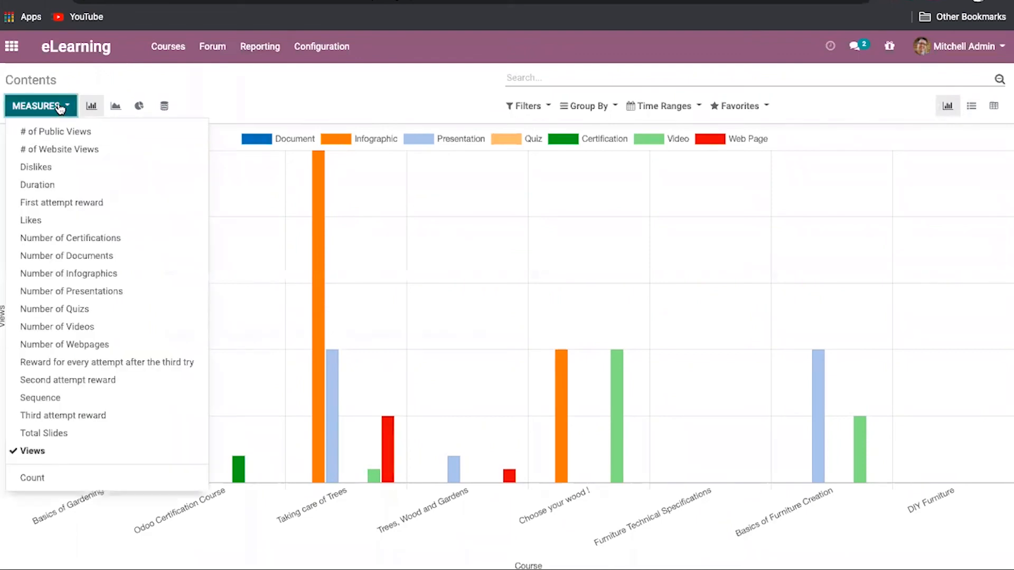
pyautogui.click(93, 136)
pyautogui.click(93, 150)
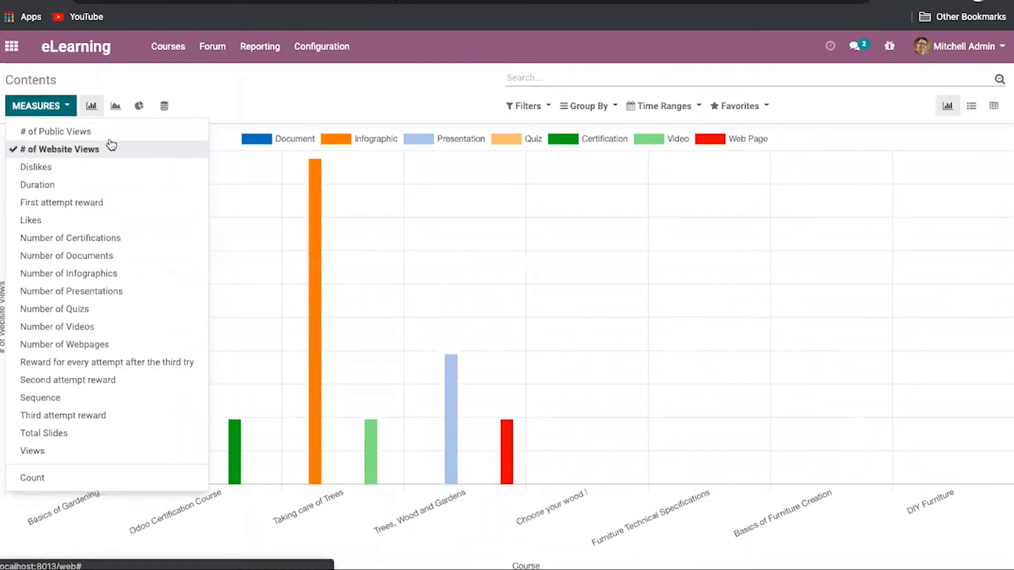
pyautogui.click(187, 390)
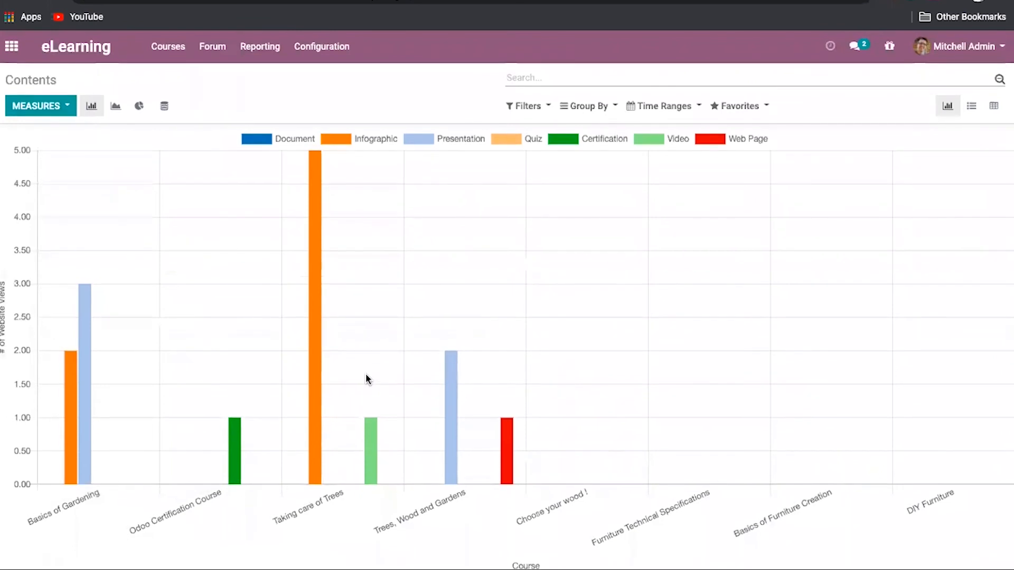
# Hide the Presentation series in the contents graph and look through the contents as a list.
pyautogui.click(420, 139)
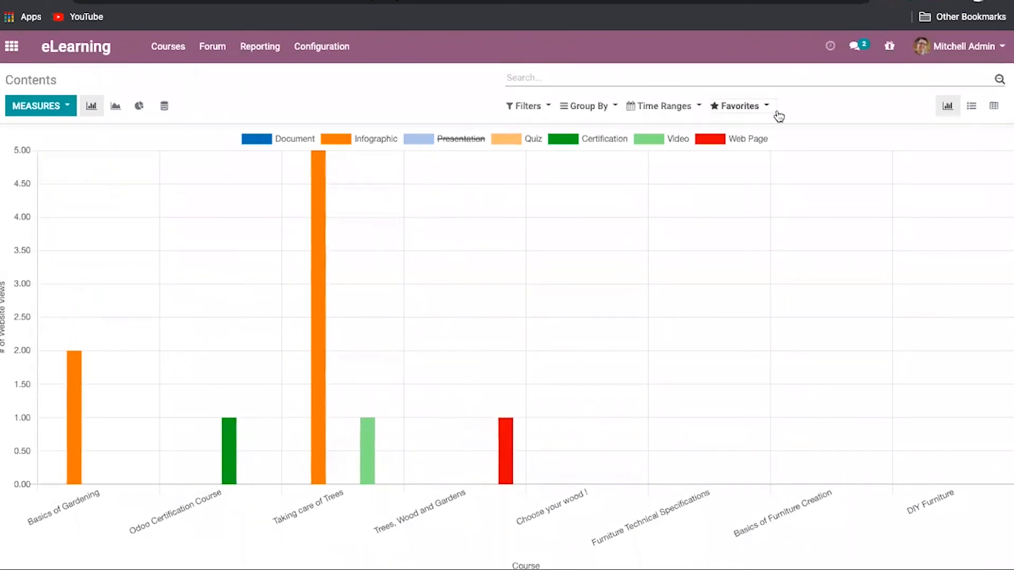
pyautogui.click(971, 112)
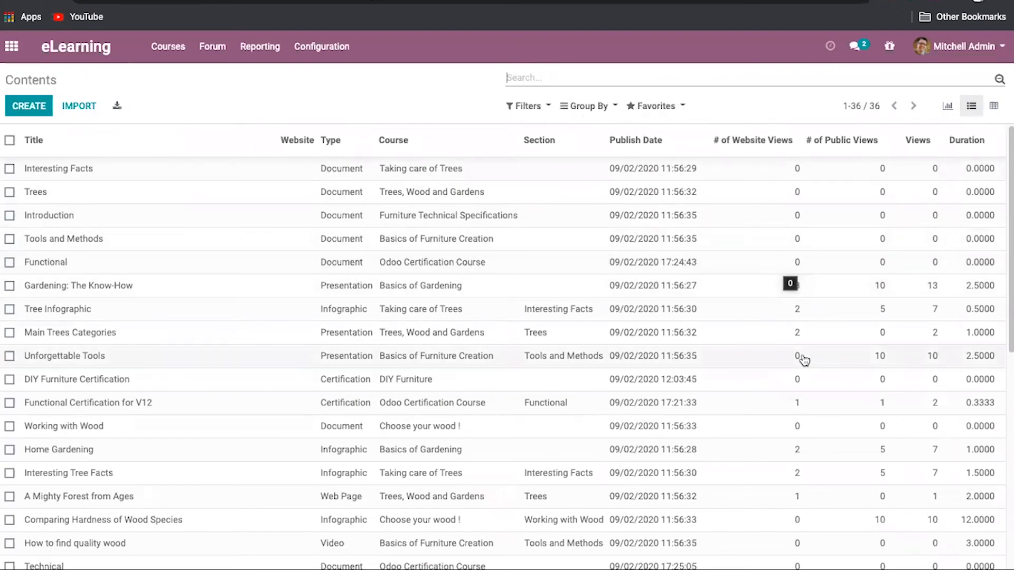
pyautogui.scroll(-2, 798, 355)
pyautogui.scroll(-7, 800, 358)
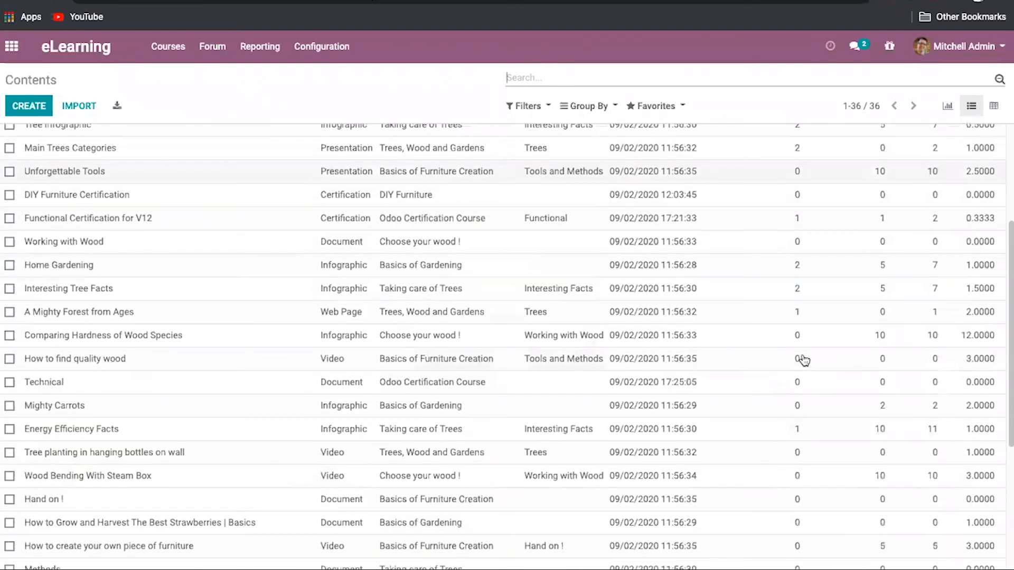
# Search the contents by title for "odoo", and clear that search filter again.
pyautogui.scroll(9, 801, 357)
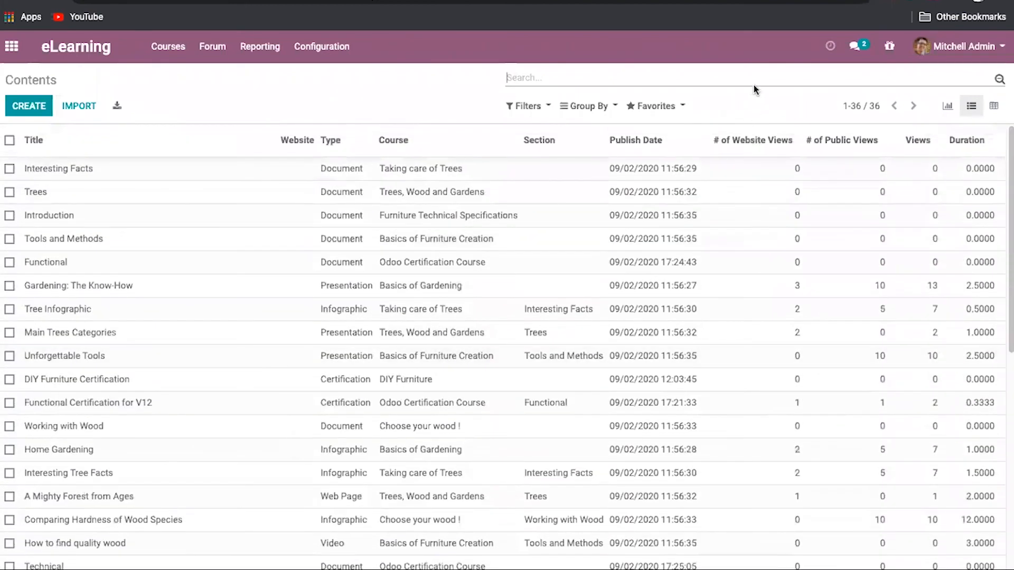
pyautogui.write('odoo')
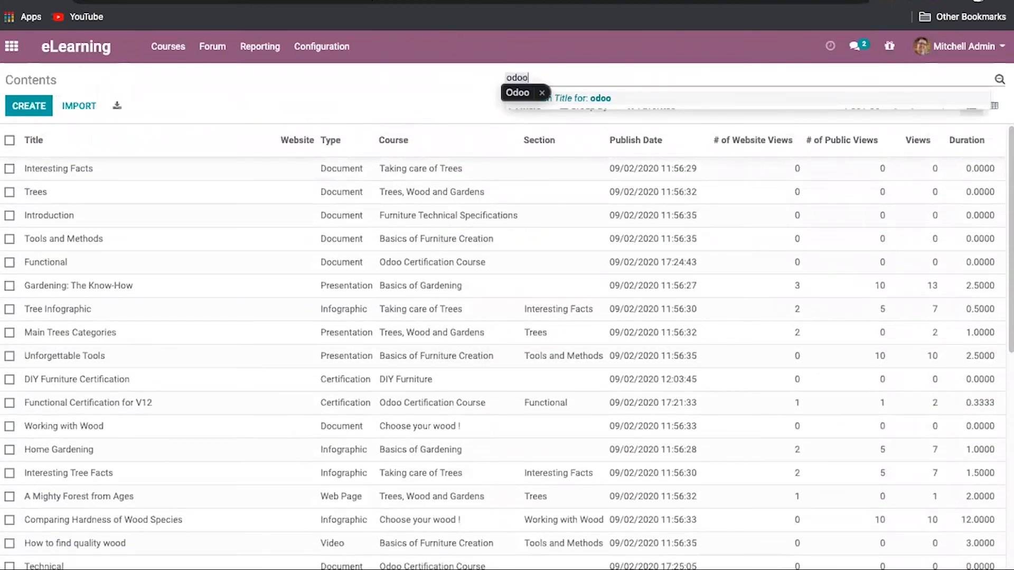
pyautogui.click(670, 98)
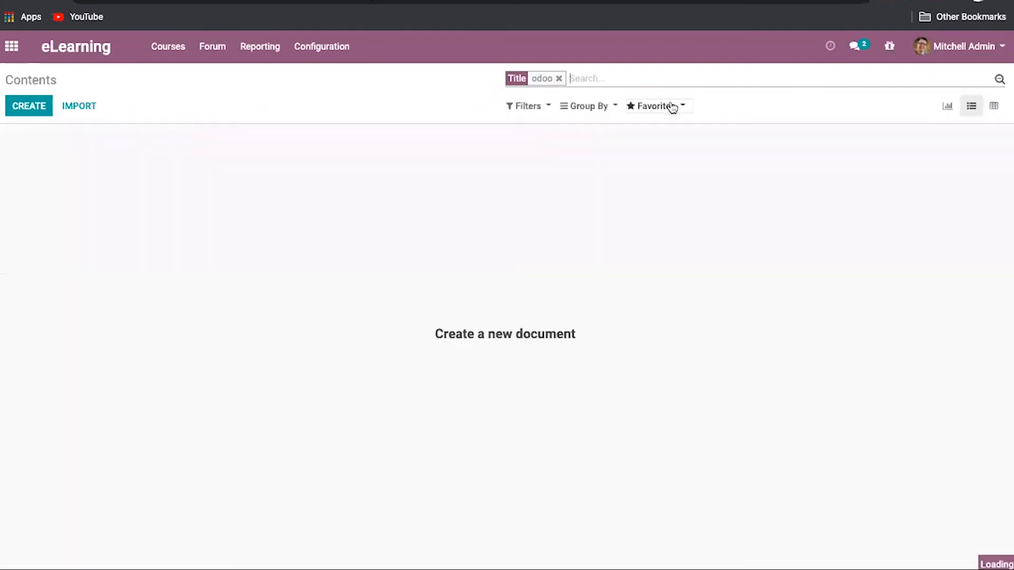
pyautogui.click(561, 78)
# Group the contents list by Course and expand the Odoo Certification Course group.
pyautogui.click(584, 105)
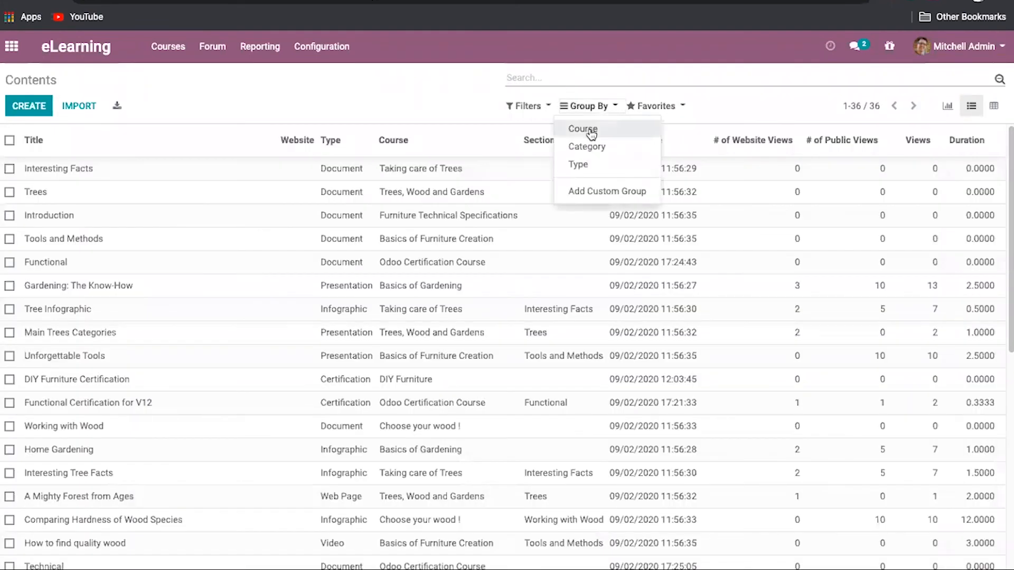
pyautogui.click(582, 130)
pyautogui.click(407, 90)
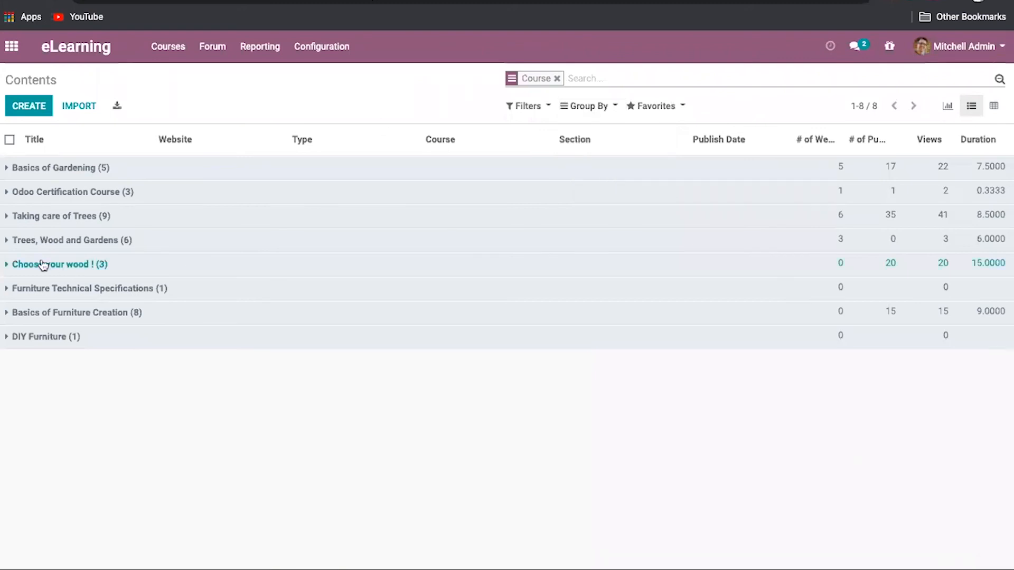
pyautogui.click(10, 193)
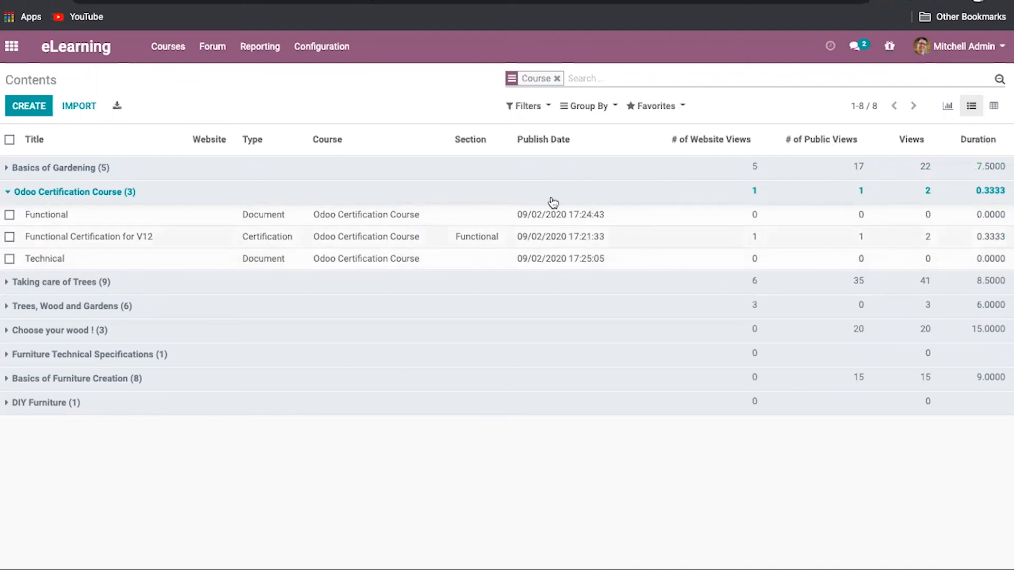
# Open the eLearning revenues report and view it as a pivot table.
pyautogui.click(264, 57)
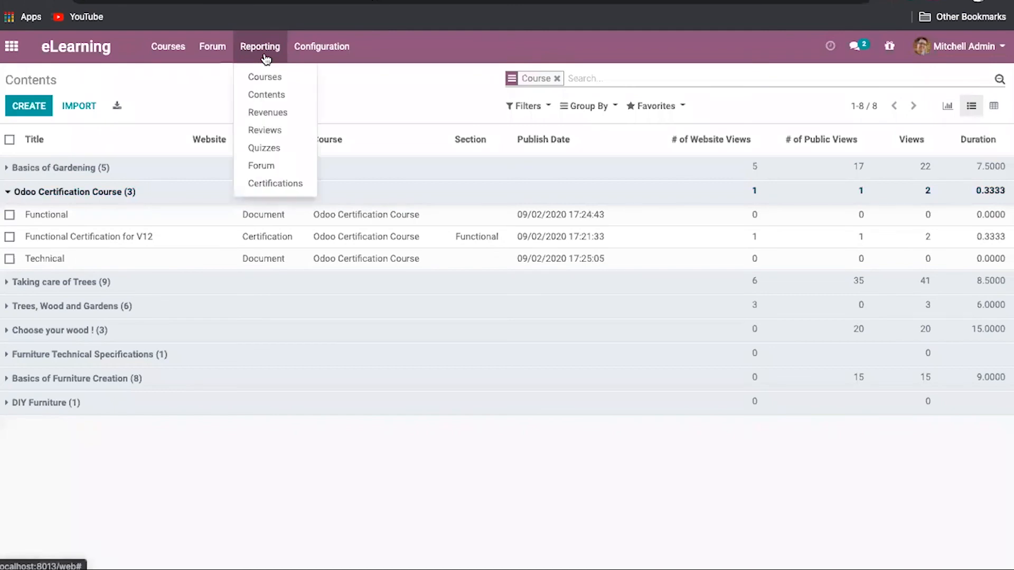
pyautogui.click(279, 111)
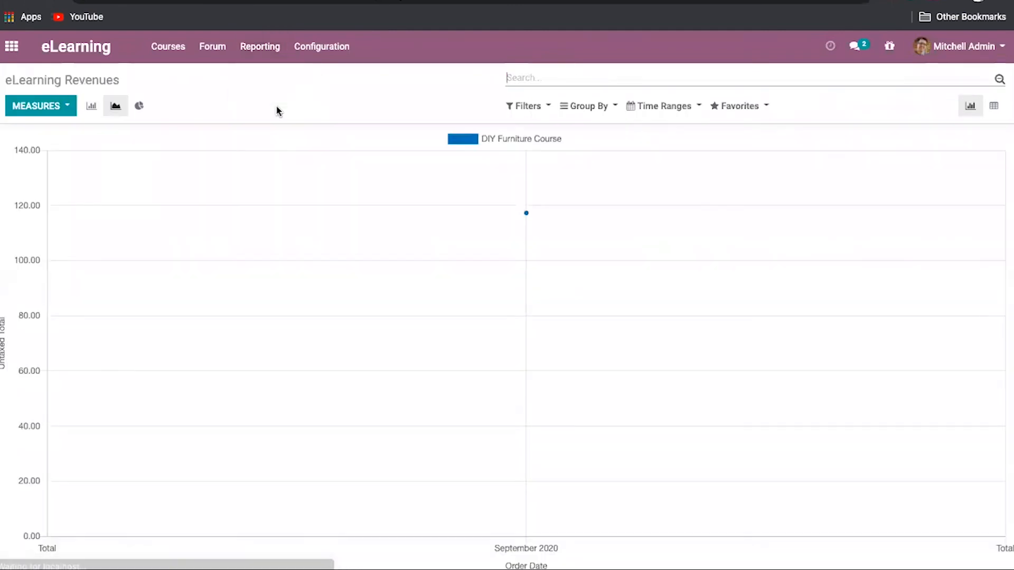
pyautogui.click(993, 106)
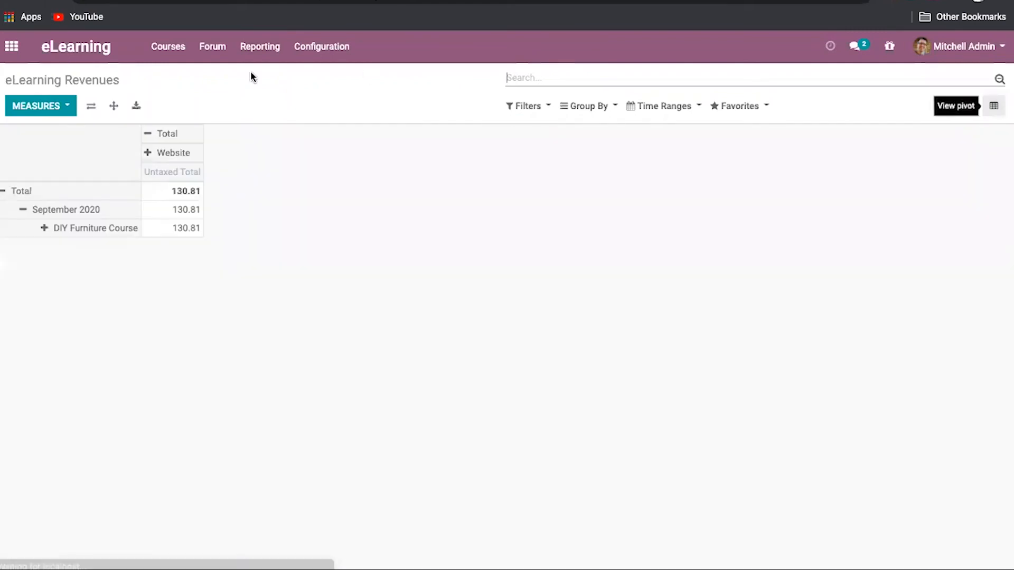
# Open the Odoo Certification Course from the courses overview for editing, and check its description and content list.
pyautogui.click(181, 44)
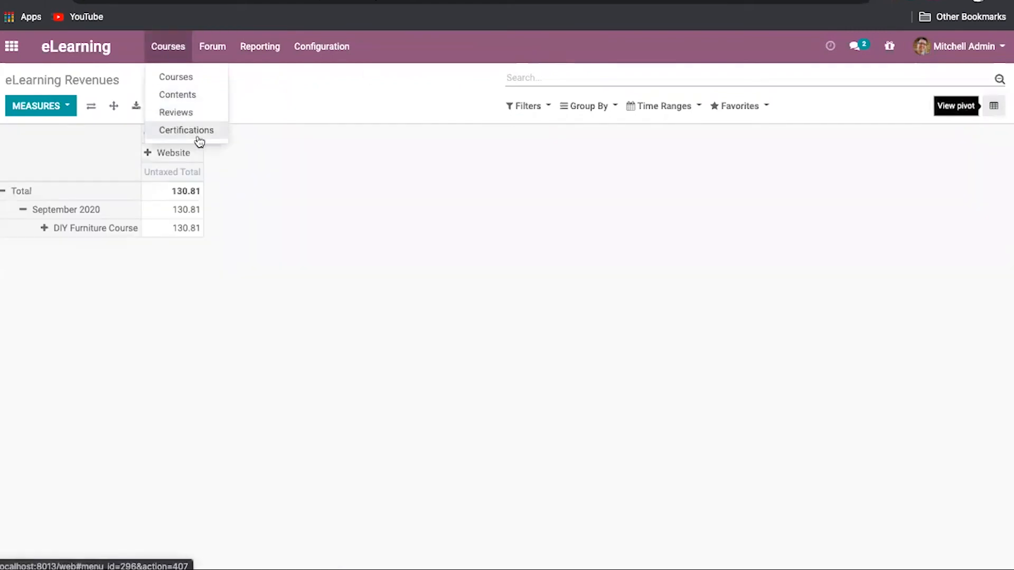
pyautogui.click(201, 79)
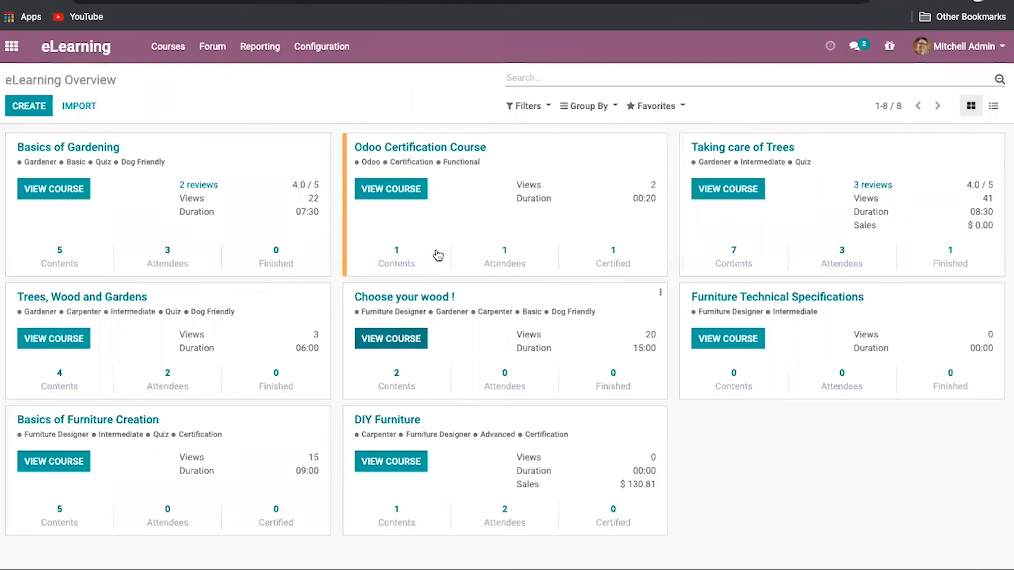
pyautogui.click(484, 214)
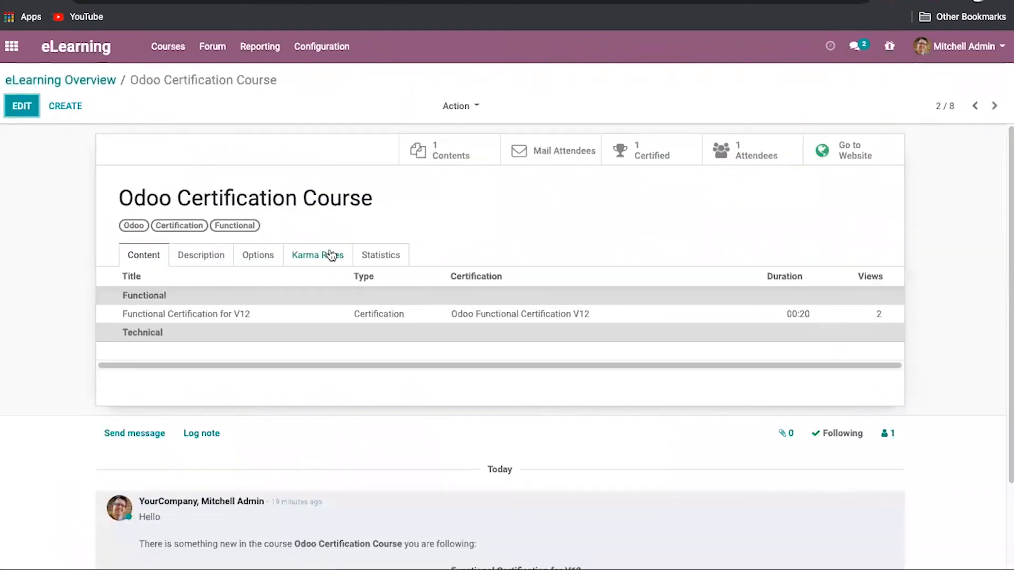
pyautogui.click(26, 107)
pyautogui.click(208, 278)
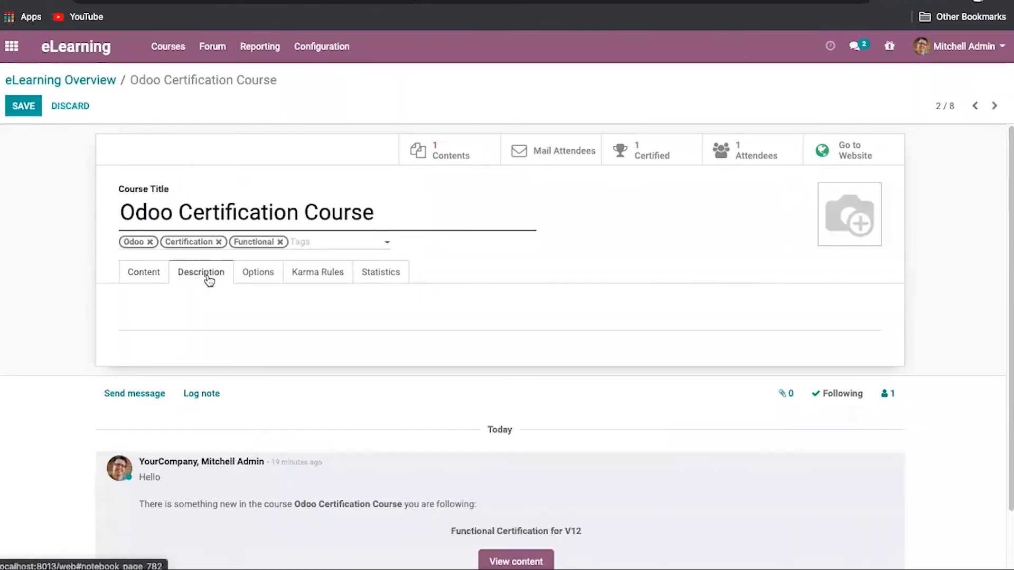
pyautogui.click(141, 272)
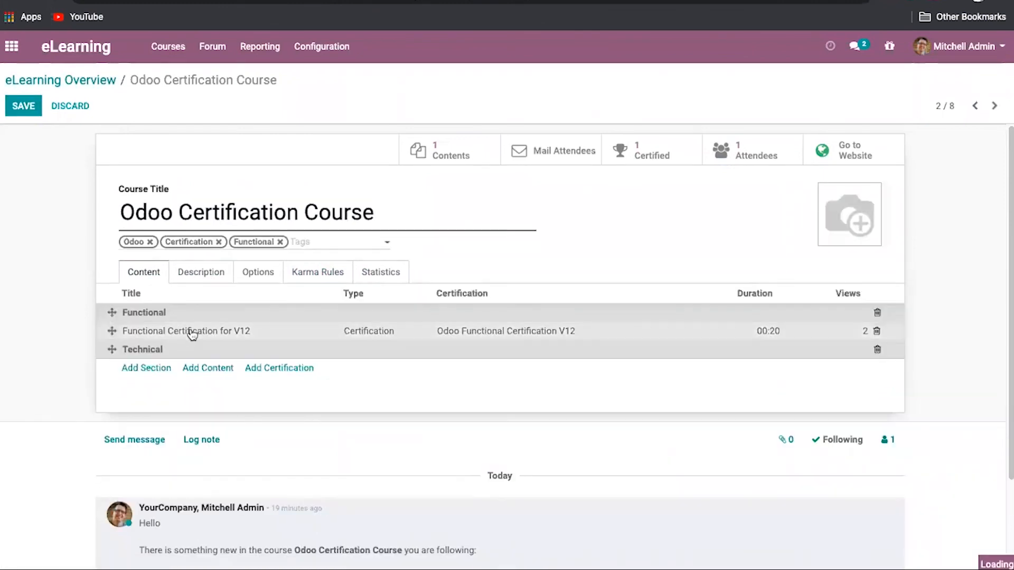
# Open the certification linked to the Functional Certification for V12 content and examine its question, scoring and candidate options.
pyautogui.click(191, 331)
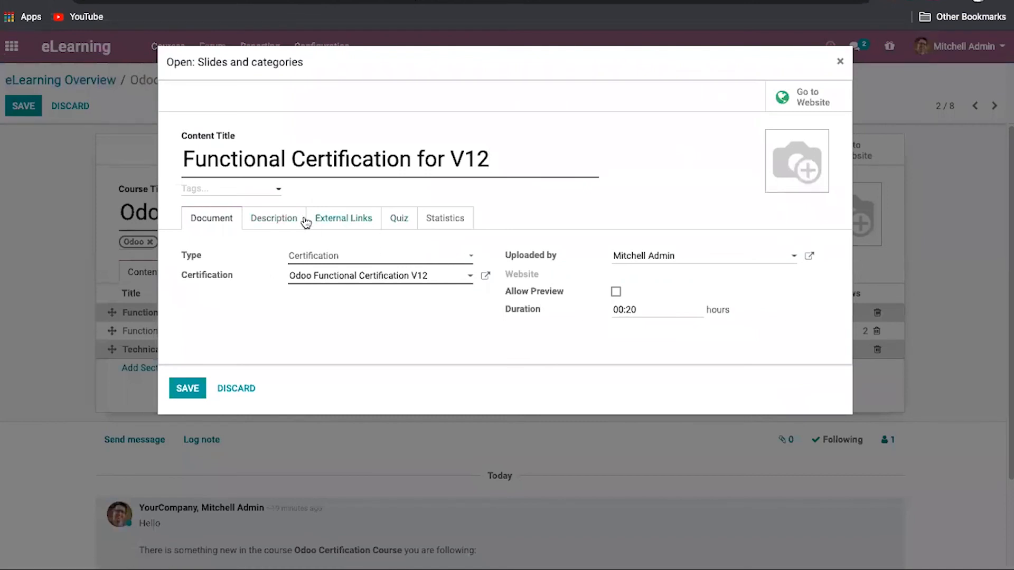
pyautogui.click(488, 277)
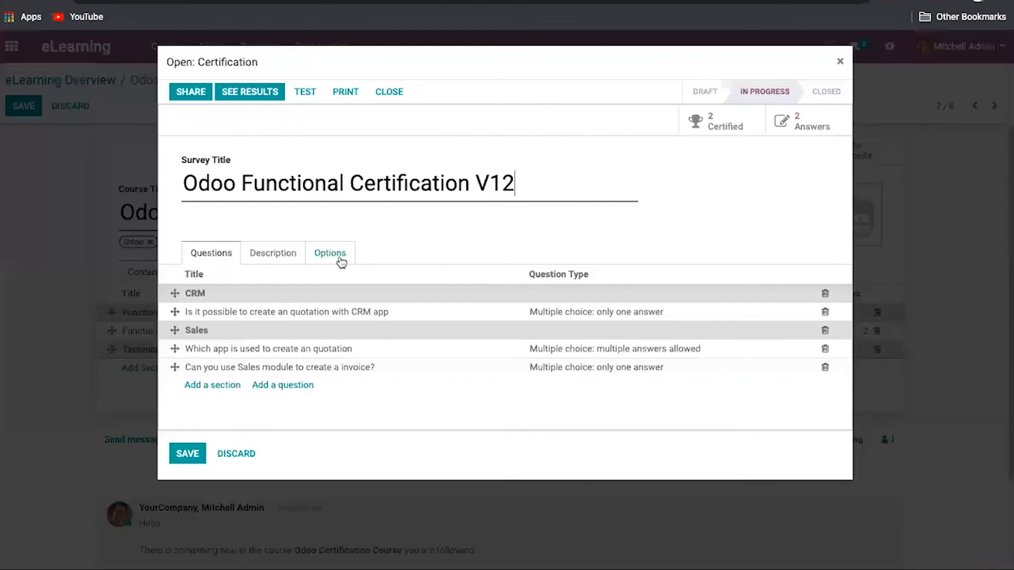
pyautogui.click(340, 258)
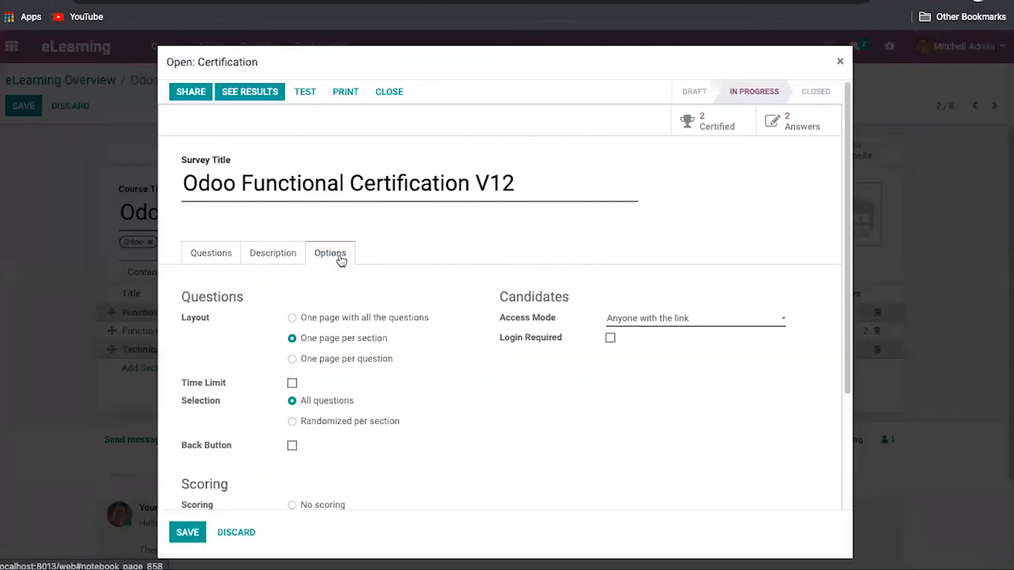
pyautogui.scroll(-3, 564, 355)
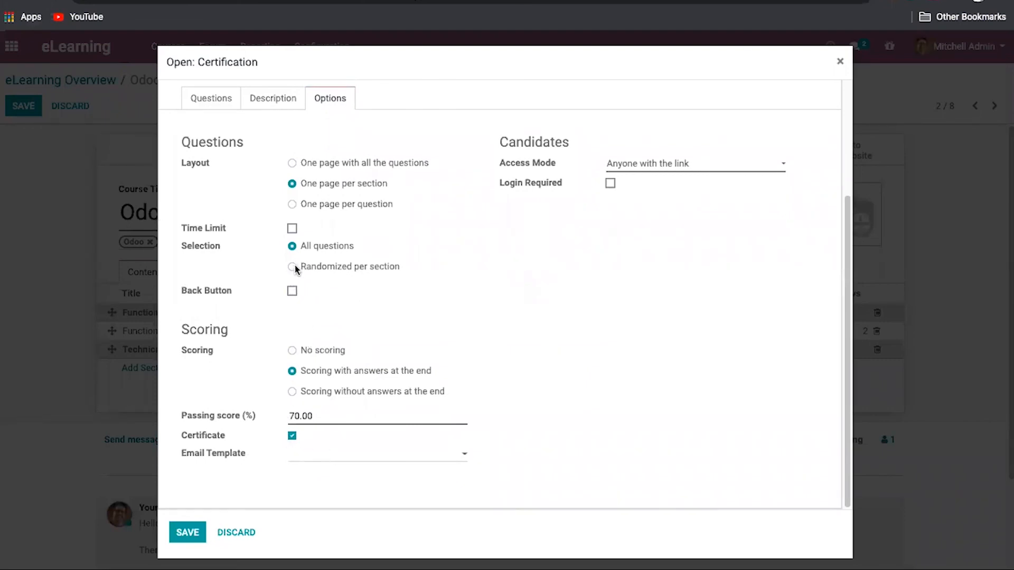
pyautogui.scroll(1, 500, 248)
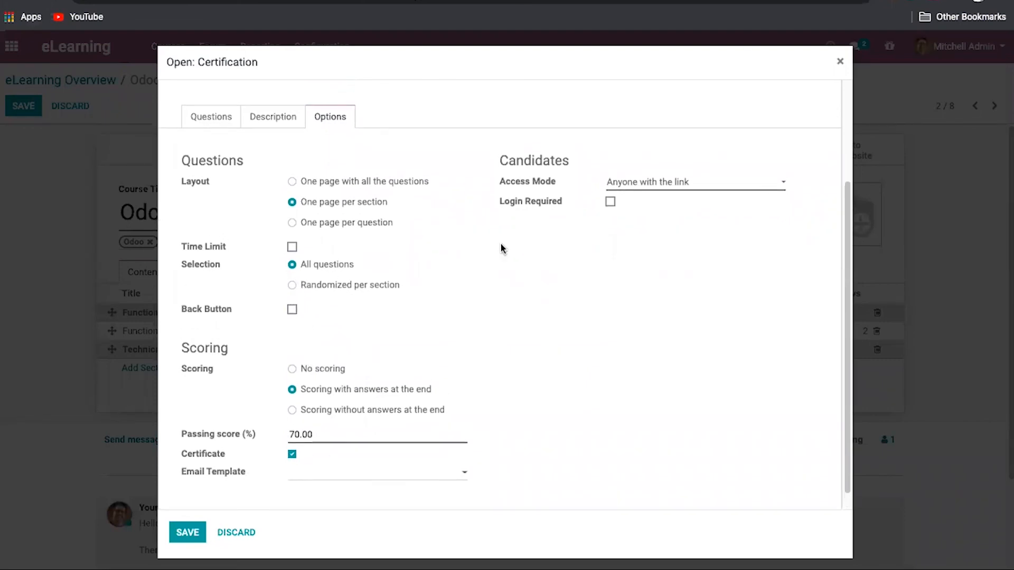
# Try the Invited people only access mode on the certification, and close it and its content without saving.
pyautogui.click(639, 188)
pyautogui.click(653, 200)
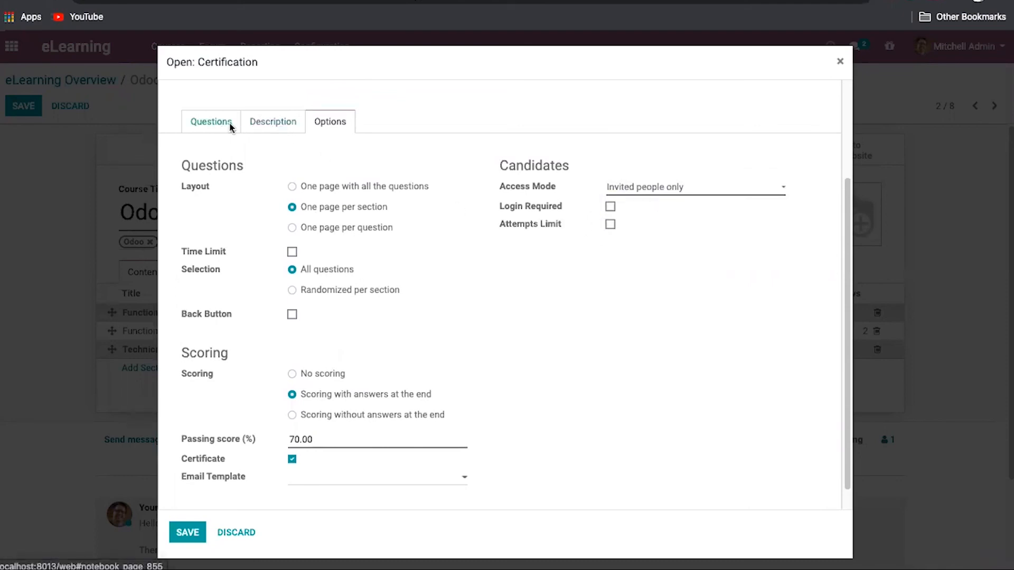
pyautogui.click(840, 62)
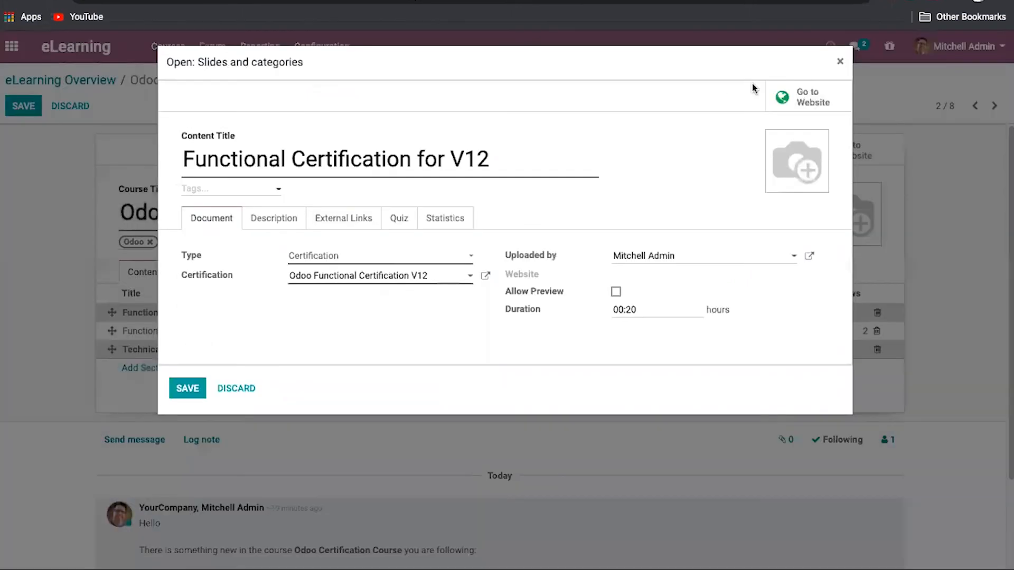
pyautogui.click(840, 62)
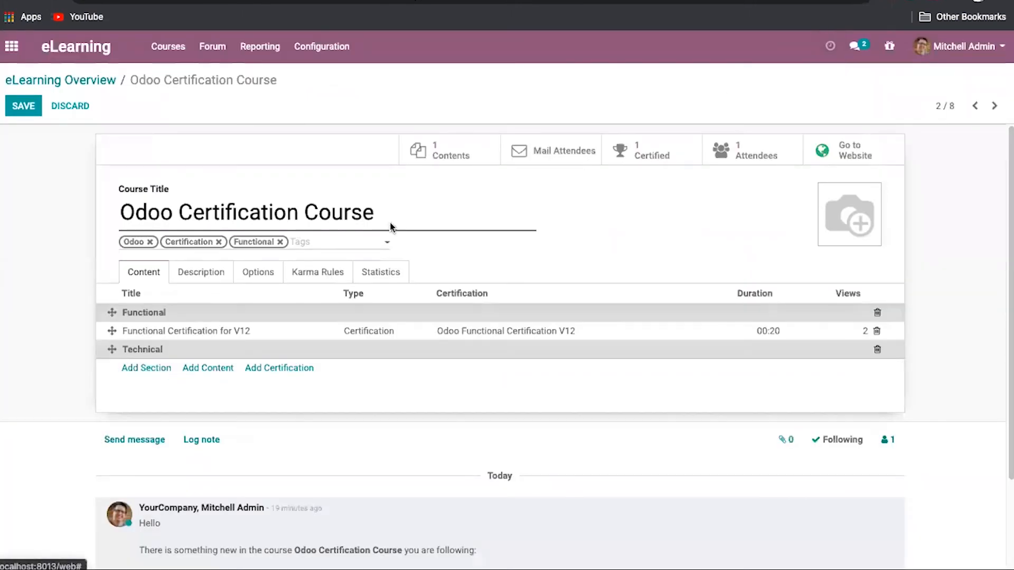
# Review the course's options and set its enroll policy to On payment.
pyautogui.click(240, 274)
pyautogui.scroll(-1, 339, 344)
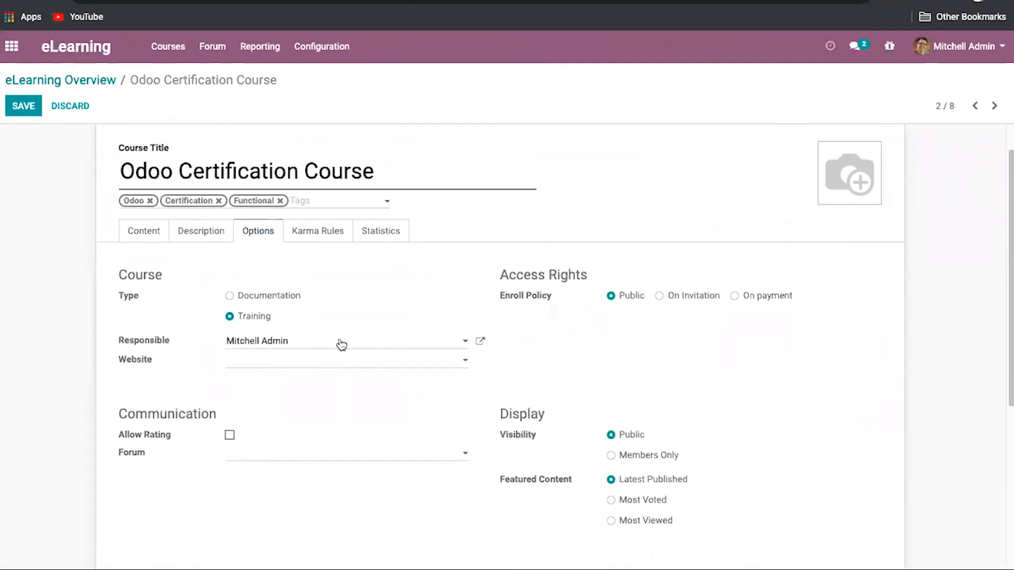
pyautogui.scroll(-1, 341, 344)
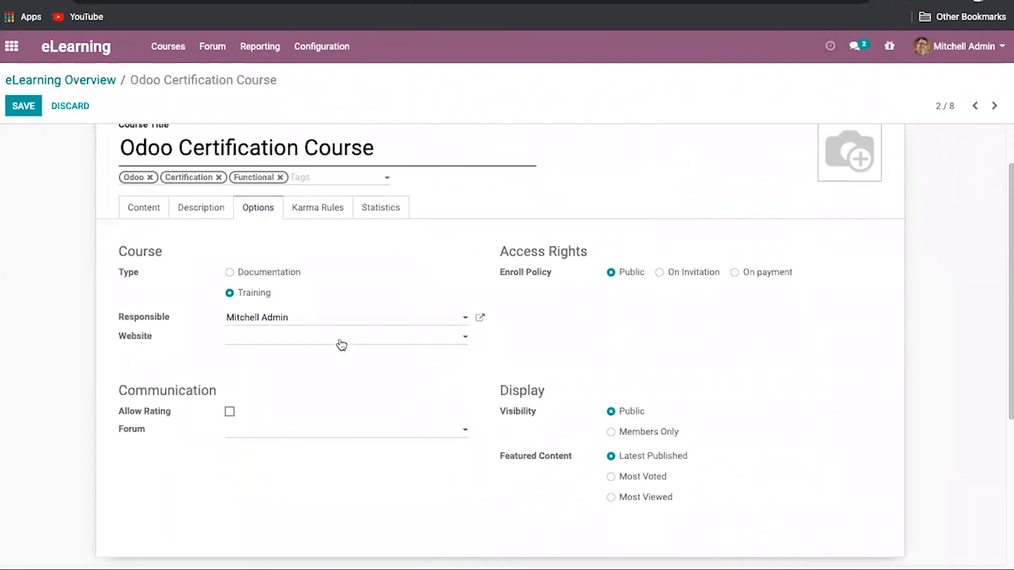
pyautogui.scroll(1, 363, 285)
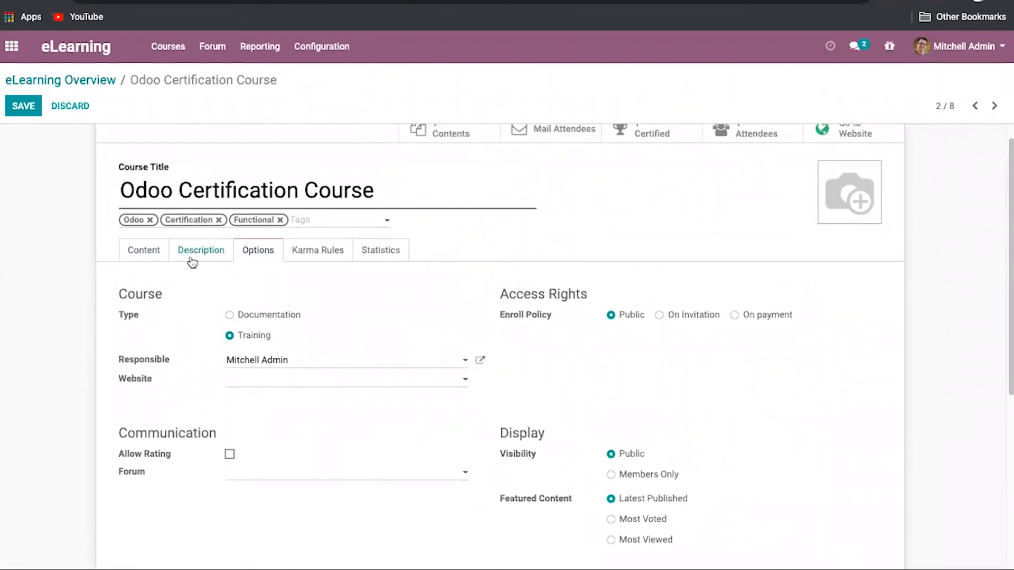
pyautogui.scroll(-2, 264, 262)
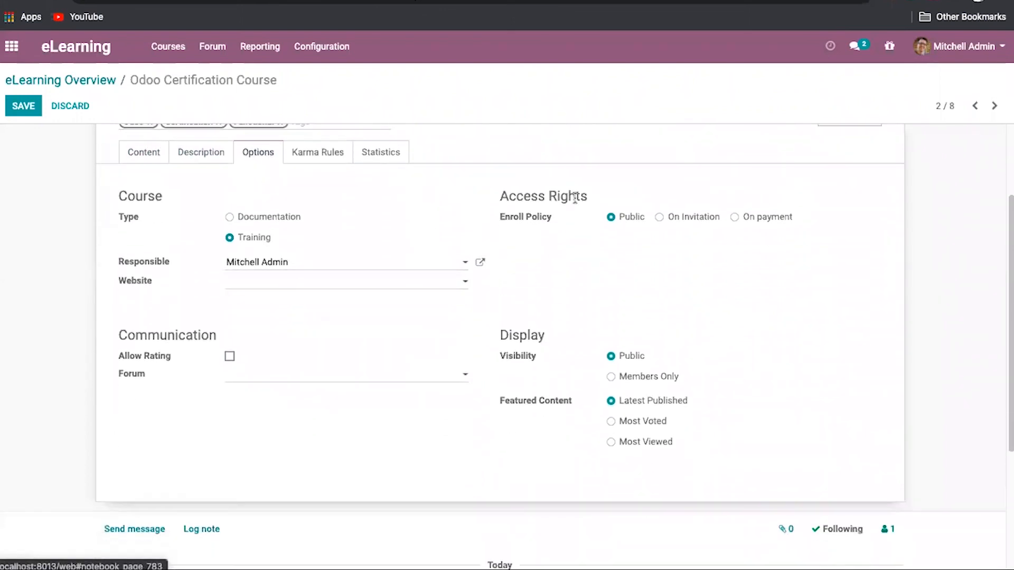
pyautogui.click(734, 217)
# Create a product named Certificate and assign it as the product for the course's paid enrollment.
pyautogui.click(757, 238)
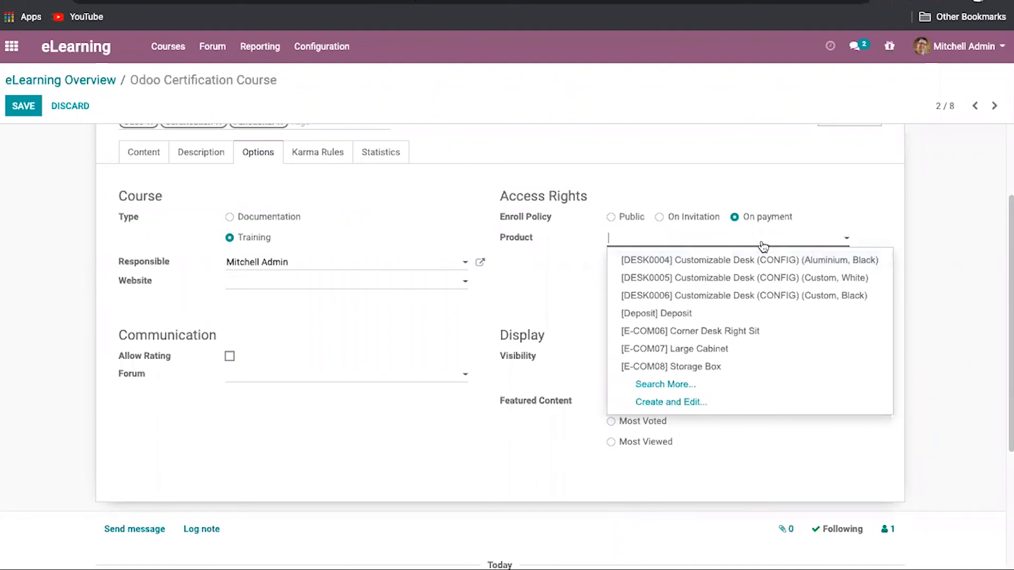
pyautogui.write('cer')
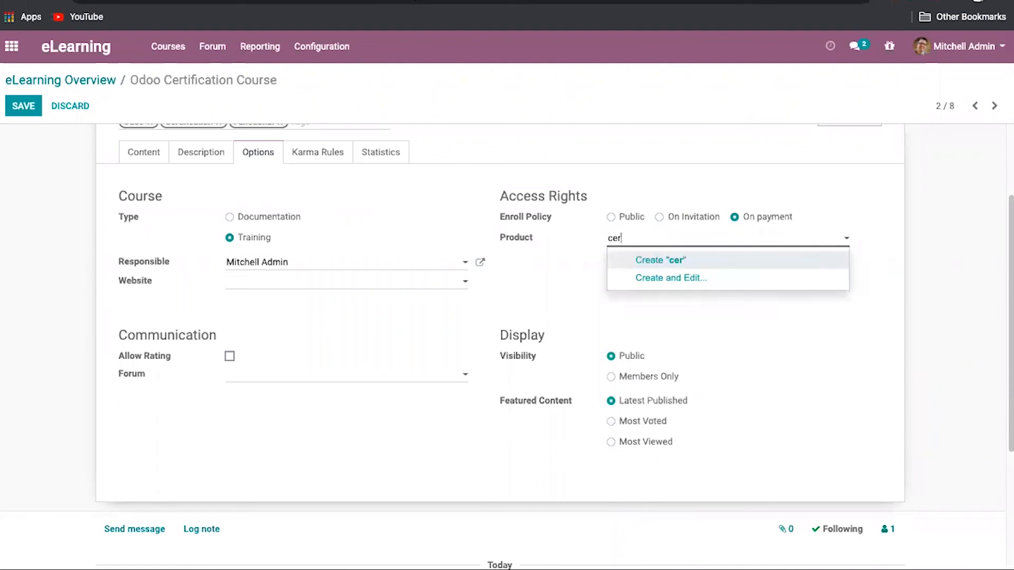
pyautogui.press('BackSpace')
pyautogui.press('BackSpace')
pyautogui.press('BackSpace')
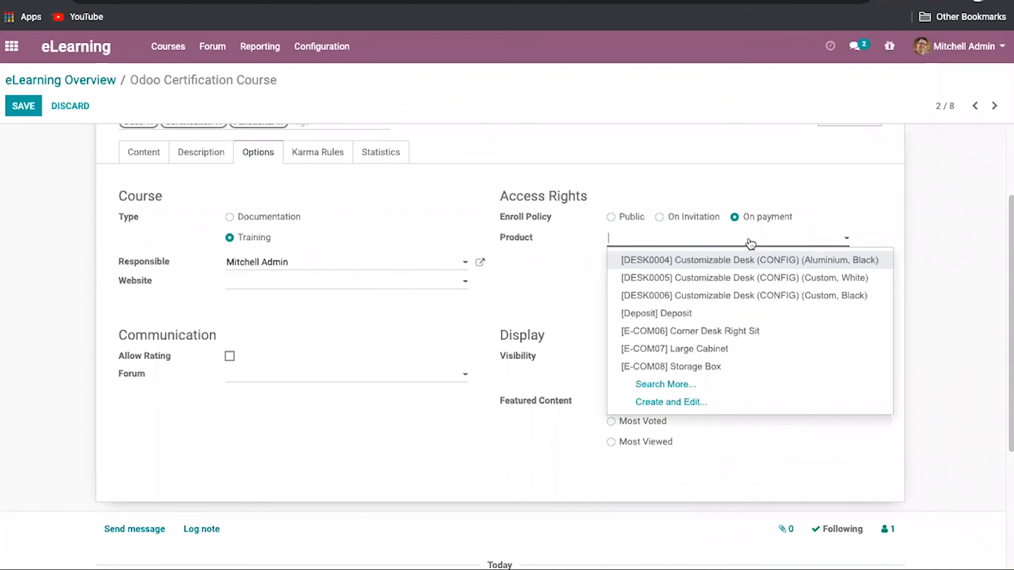
pyautogui.write('Cer')
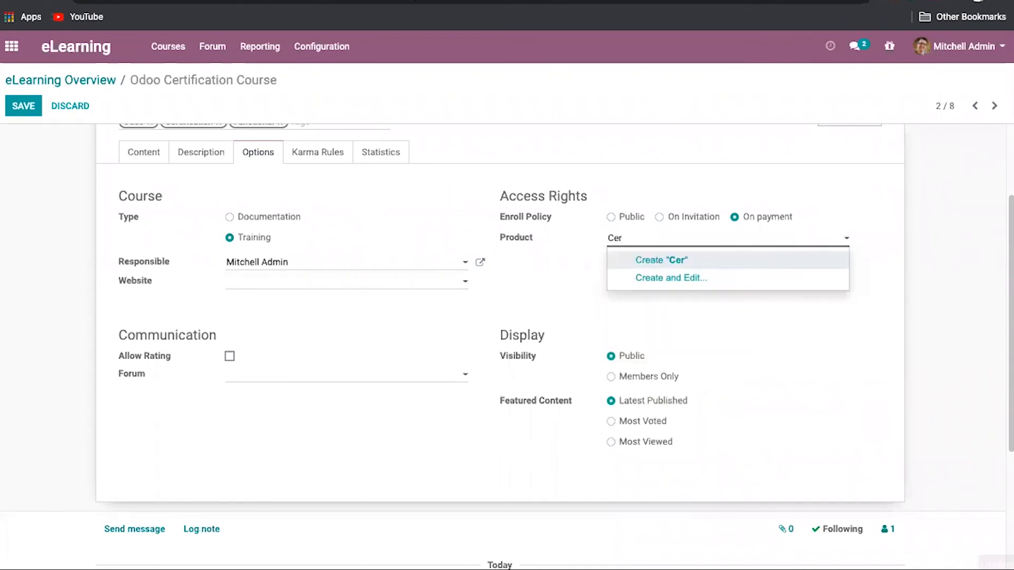
pyautogui.write('ticate')
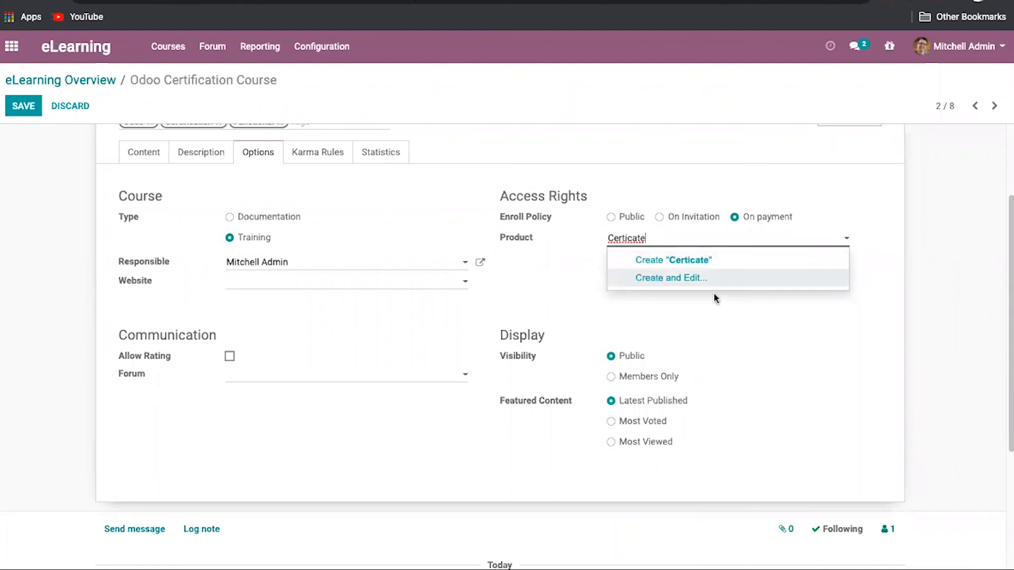
pyautogui.doubleClick(639, 239)
pyautogui.rightClick(638, 240)
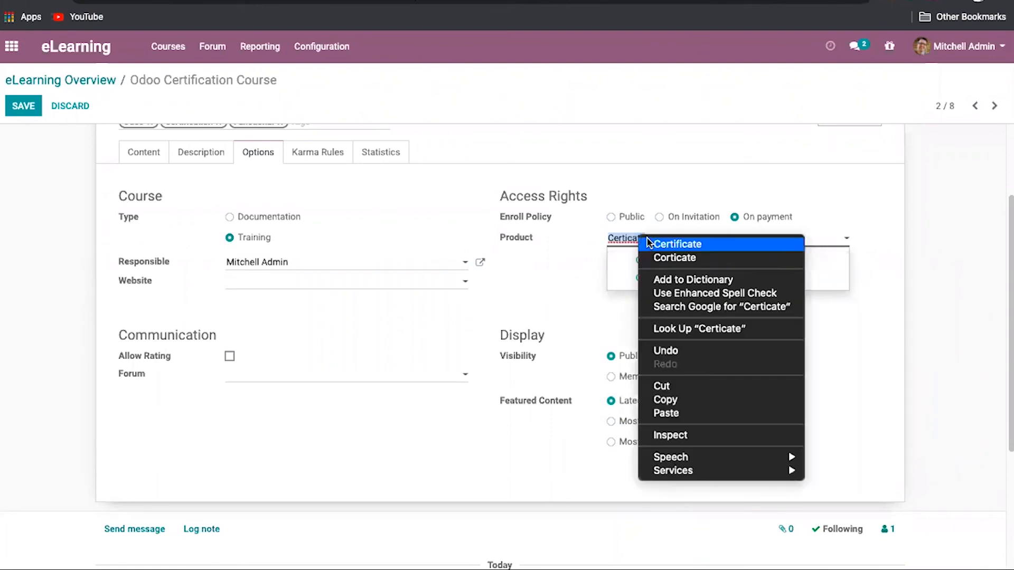
pyautogui.click(660, 242)
pyautogui.click(678, 261)
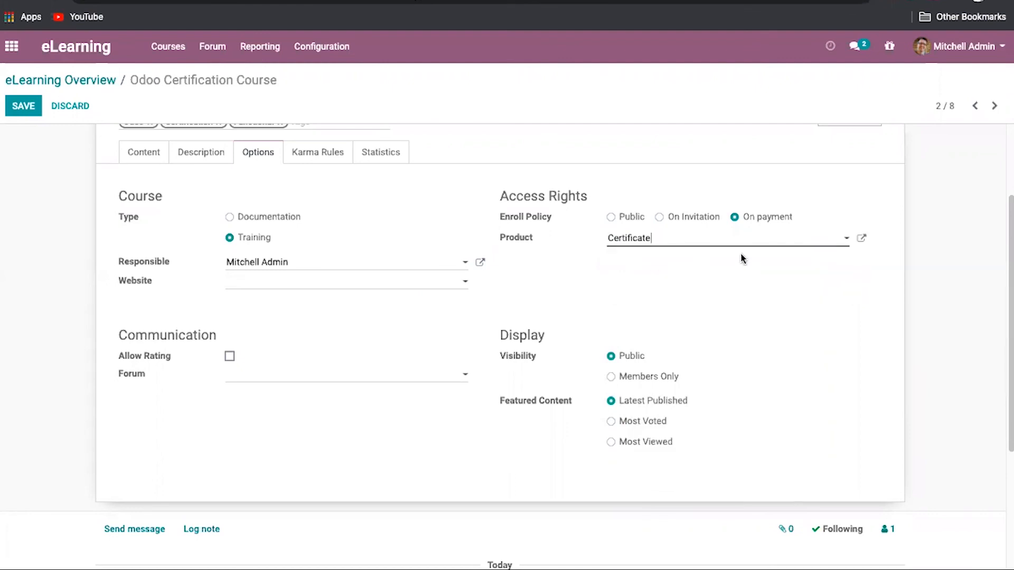
pyautogui.scroll(1, 740, 254)
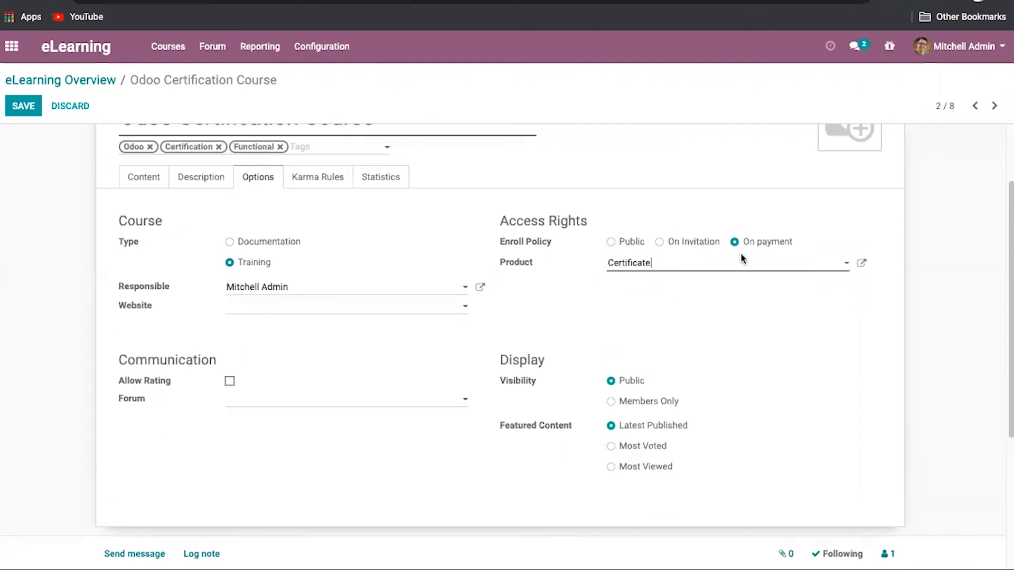
pyautogui.scroll(4, 686, 262)
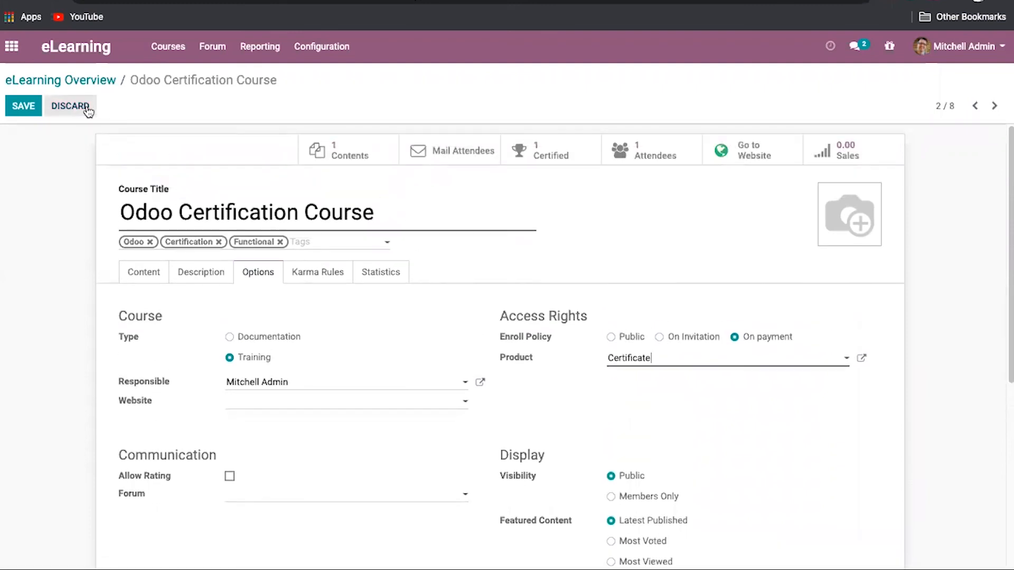
# Save the course with its paid enroll policy, and open the Odoo Certification Course page on the website.
pyautogui.click(24, 106)
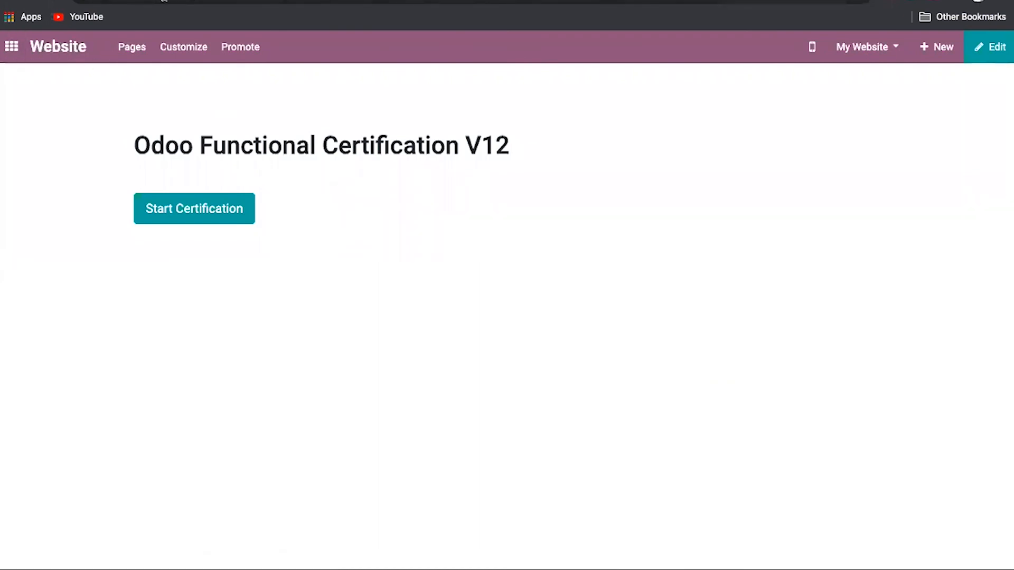
pyautogui.moveTo(163, 1); pyautogui.dragTo(539, 6)
pyautogui.press('Return')
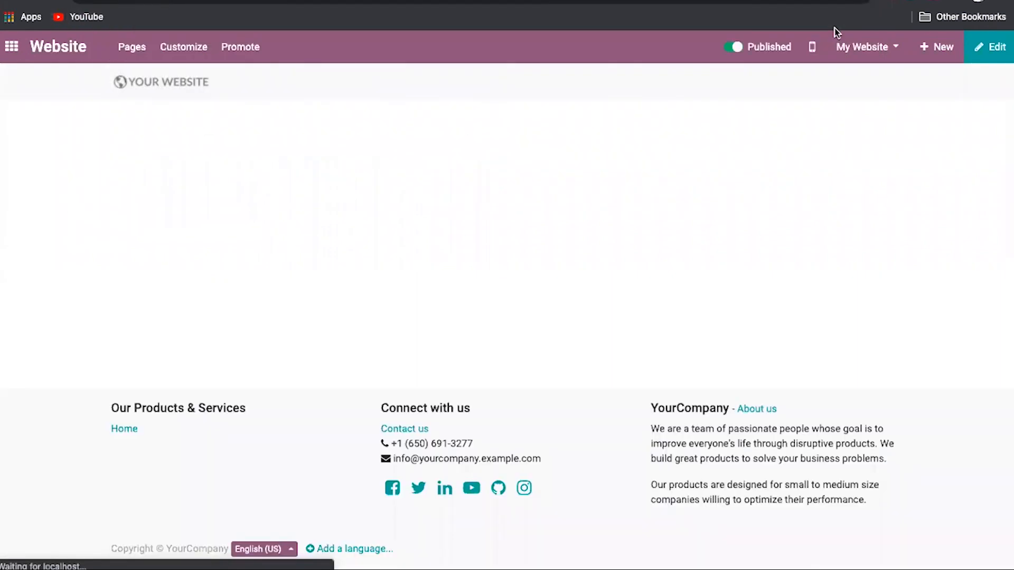
pyautogui.click(722, 93)
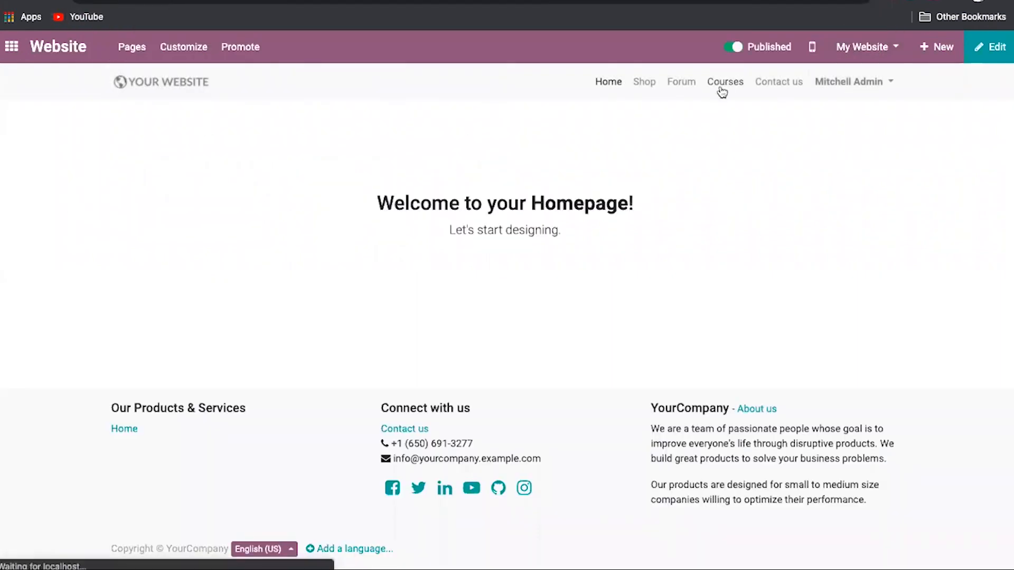
pyautogui.scroll(-4, 484, 309)
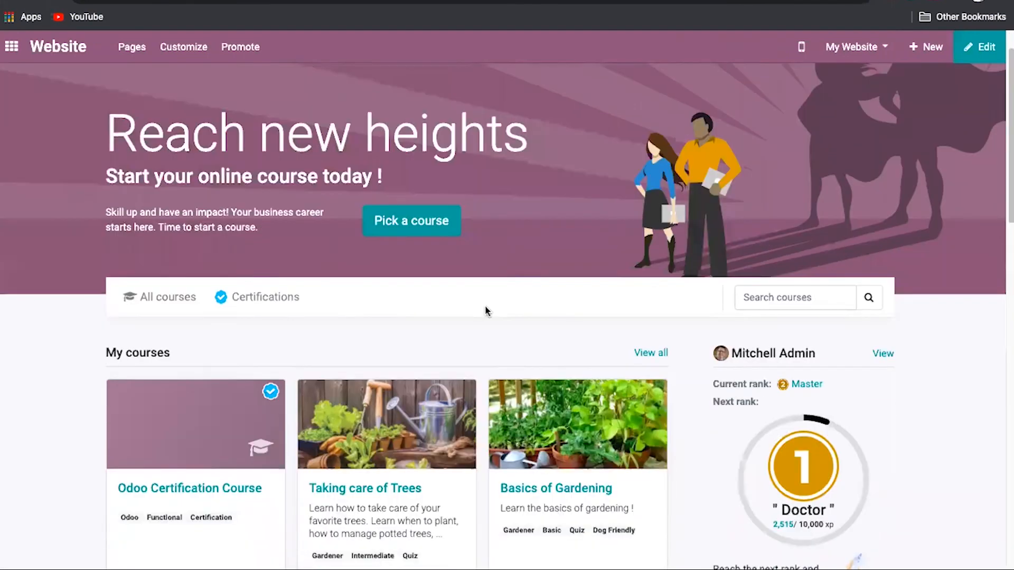
pyautogui.scroll(-1, 485, 309)
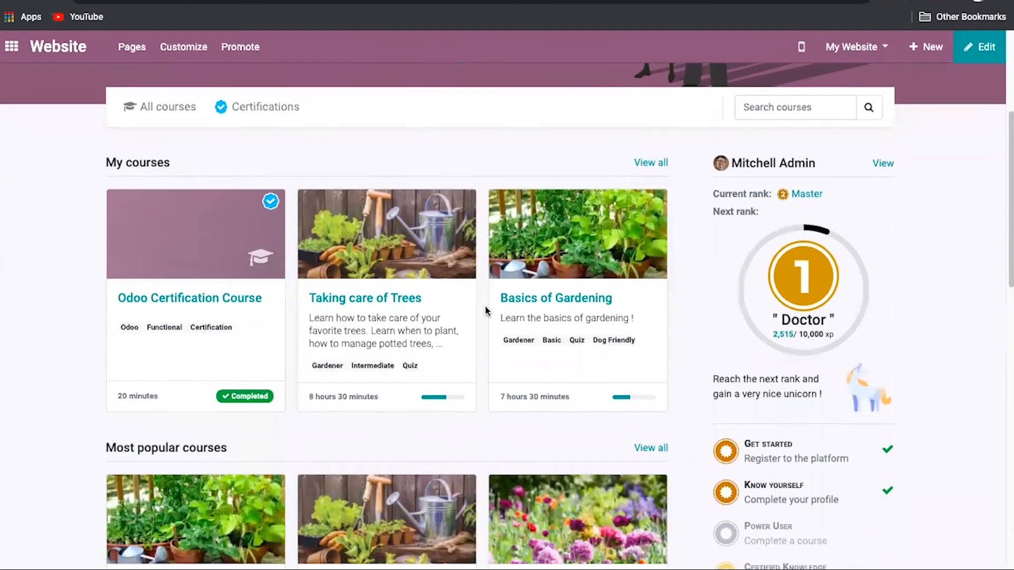
pyautogui.click(212, 300)
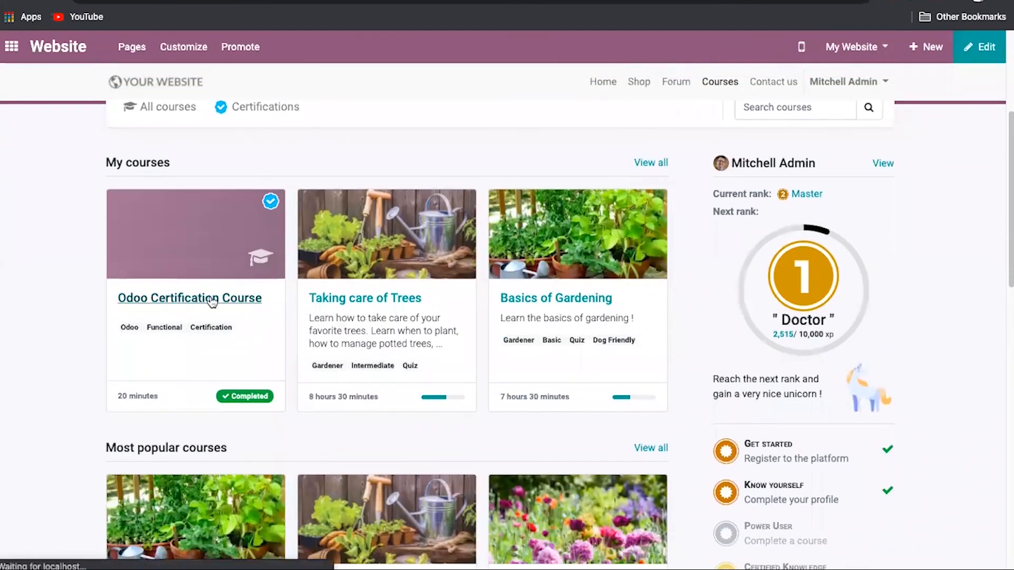
pyautogui.scroll(-1, 369, 317)
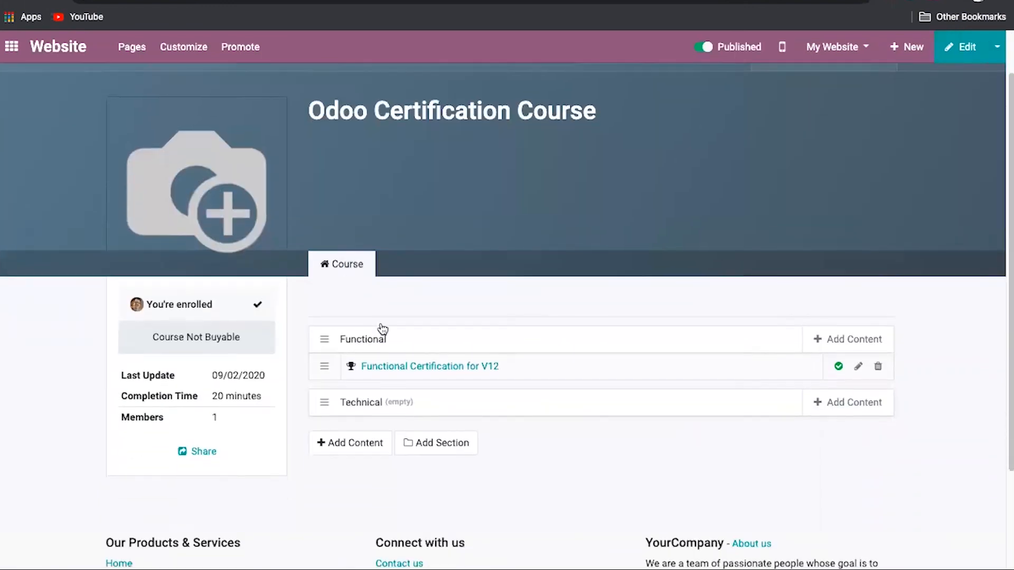
# Open the Functional Certification for V12 content and download the certification from its results page.
pyautogui.scroll(-1, 383, 329)
pyautogui.click(386, 335)
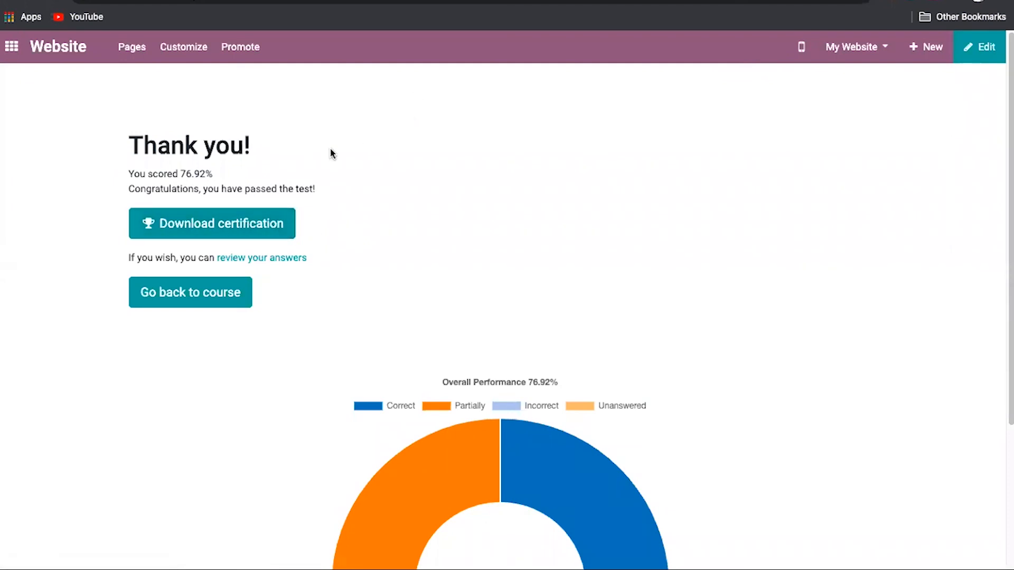
pyautogui.click(260, 222)
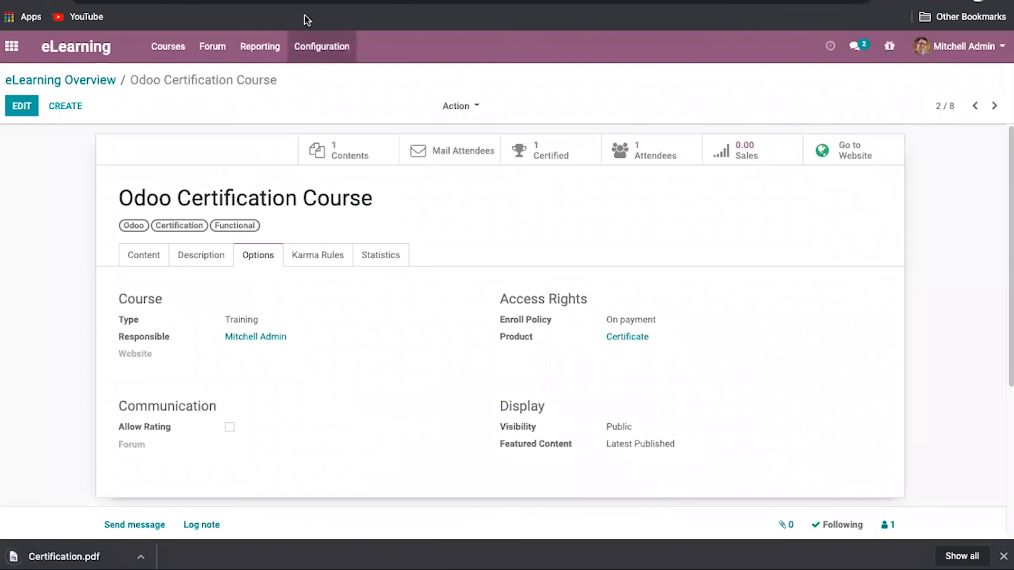
# View the course's karma rules, and examine the Reviews report as a pivot with the Parent Document and Document measures added.
pyautogui.click(319, 259)
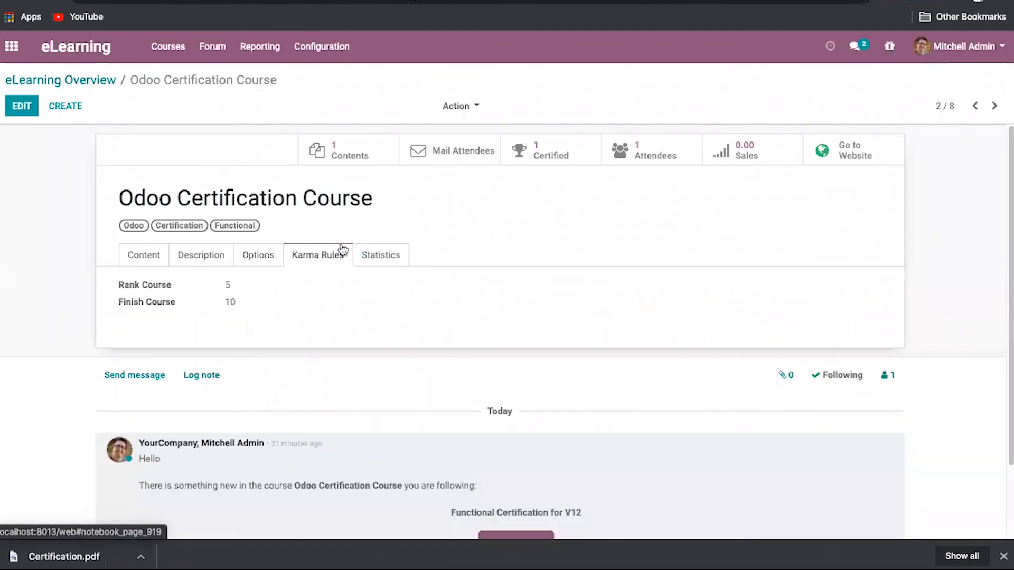
pyautogui.click(259, 47)
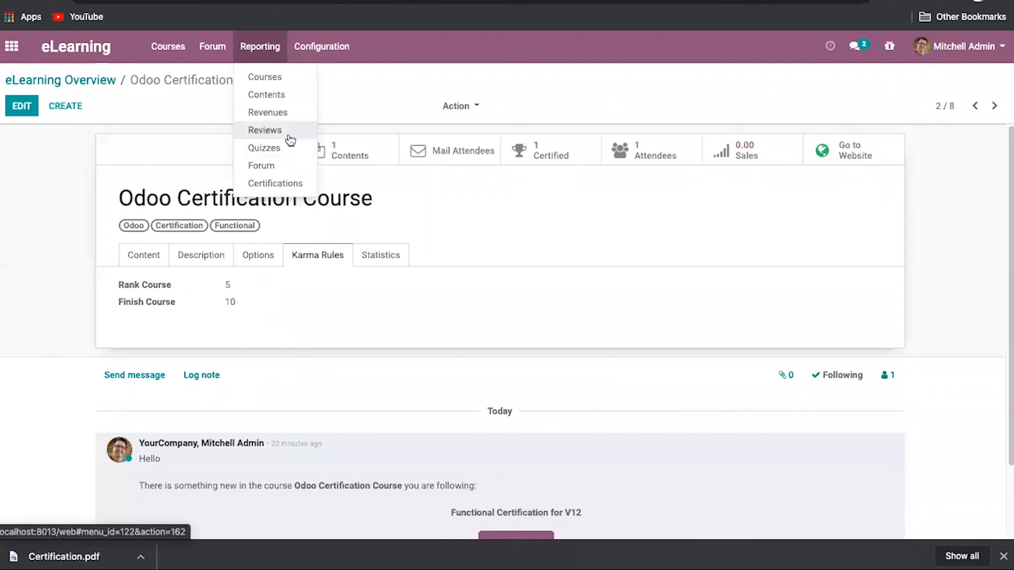
pyautogui.click(290, 127)
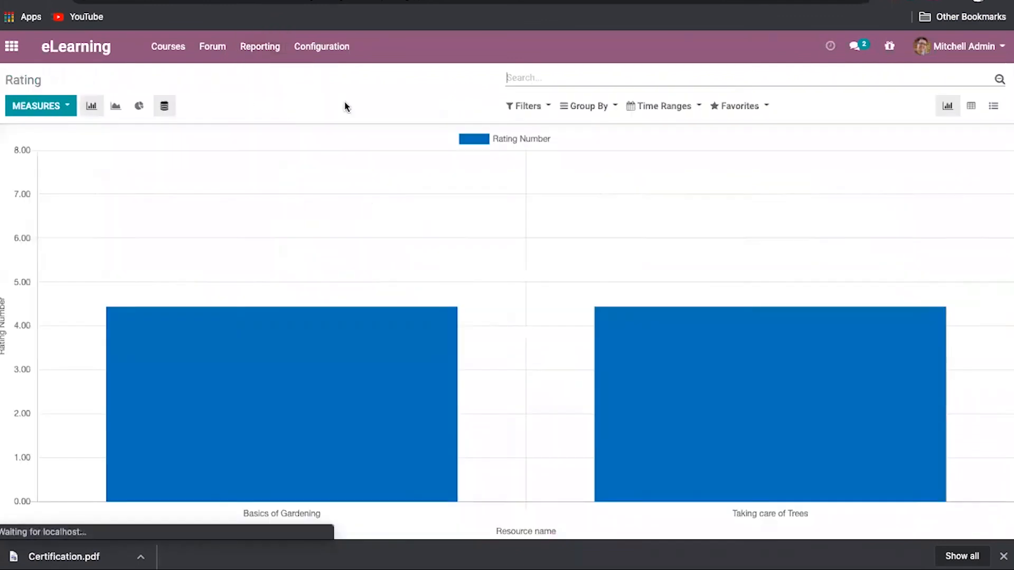
pyautogui.click(970, 107)
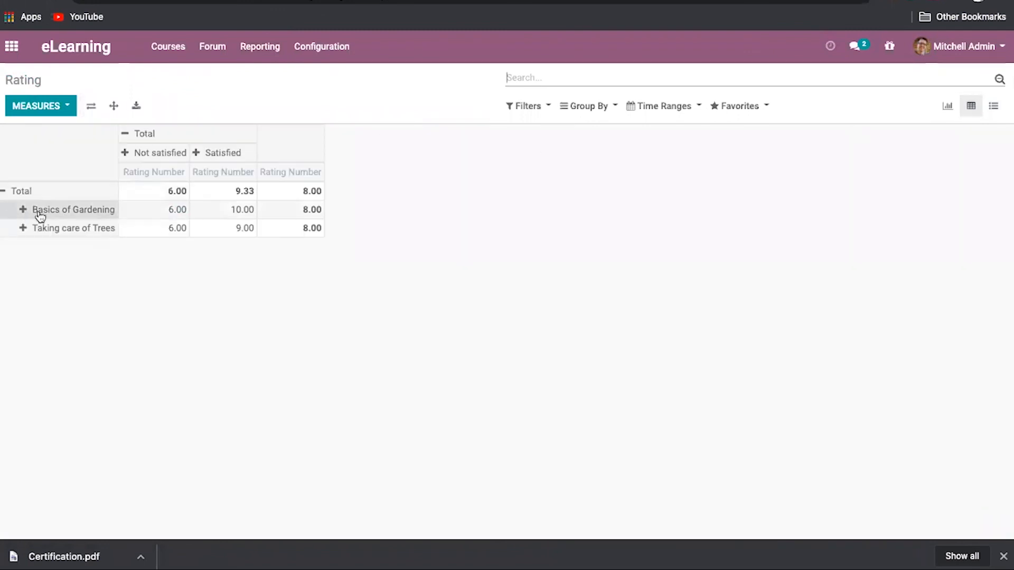
pyautogui.click(54, 111)
pyautogui.click(50, 149)
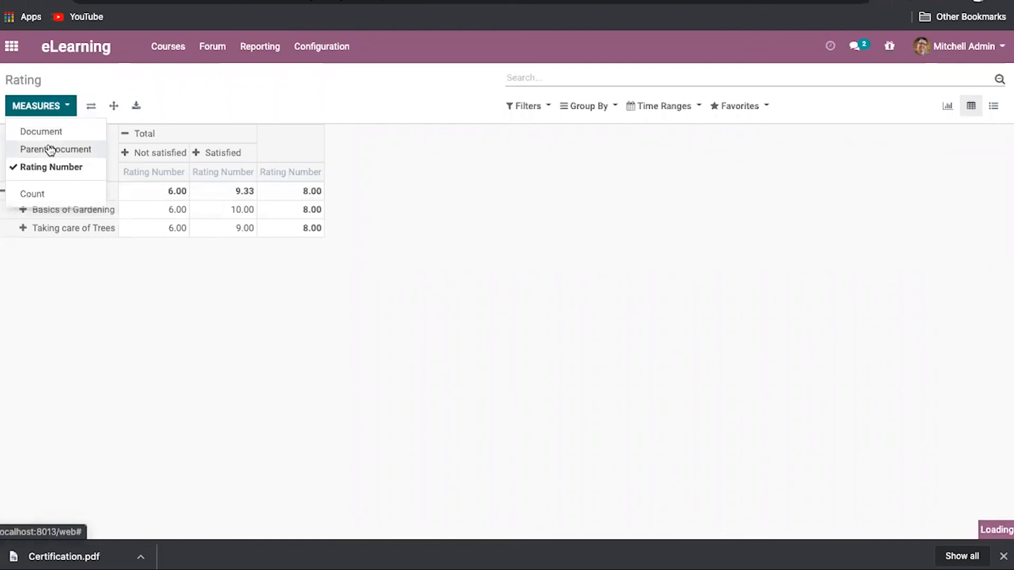
pyautogui.click(45, 133)
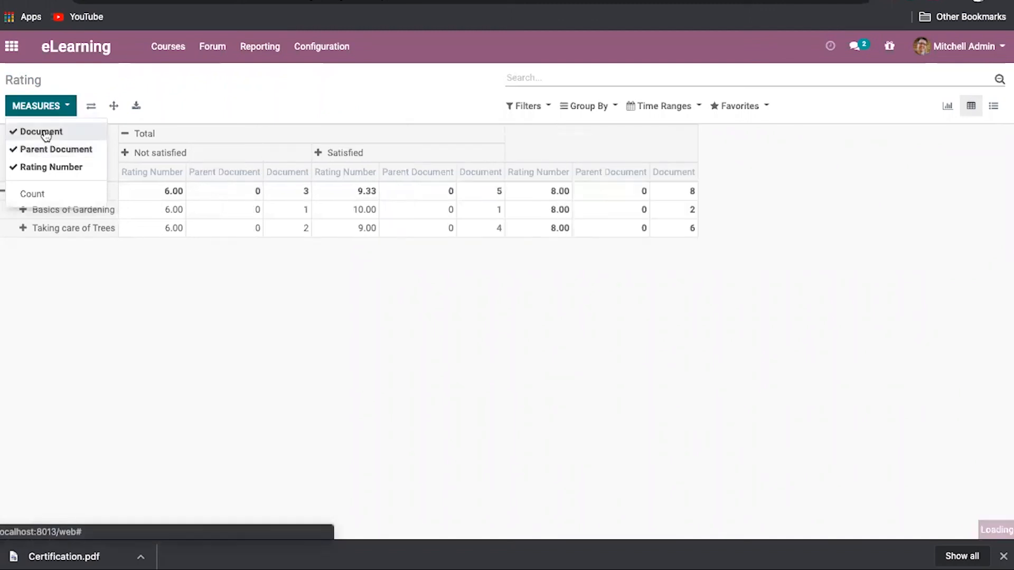
pyautogui.click(208, 78)
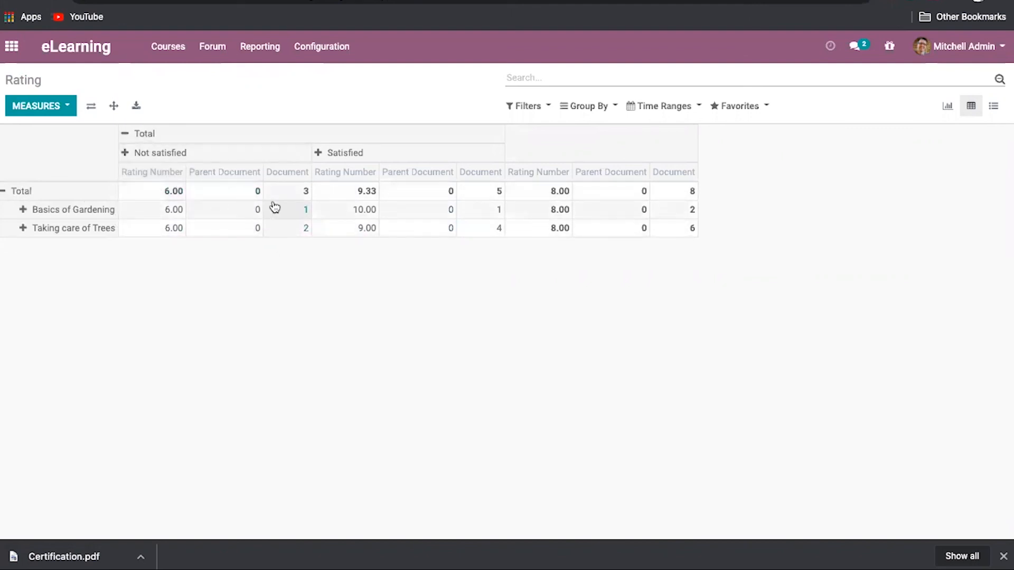
# Review the Quizzes report and compare it with the quiz rewards and questions of the course's Functional Certification for V12 content.
pyautogui.click(261, 53)
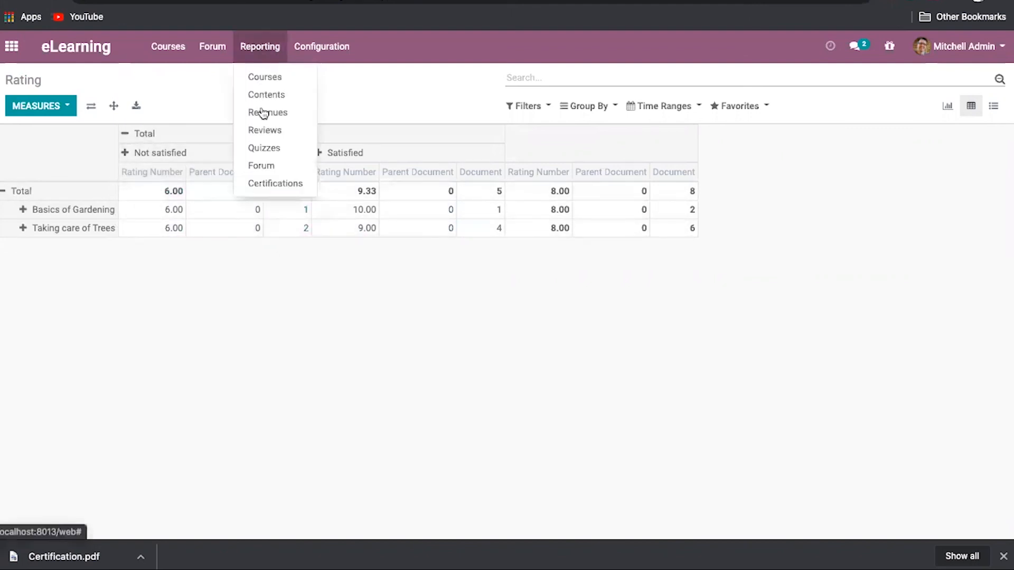
pyautogui.click(282, 150)
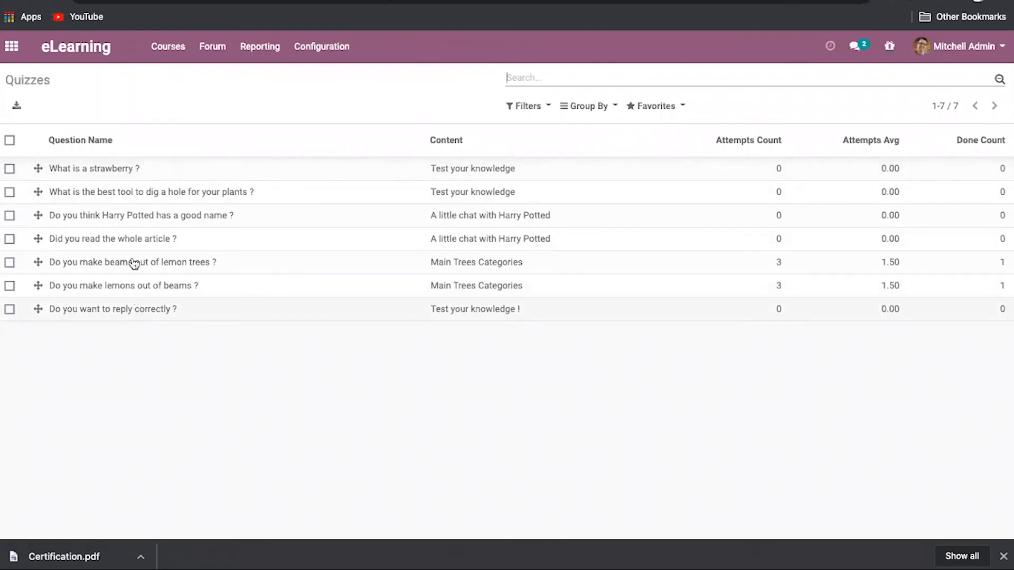
pyautogui.click(177, 57)
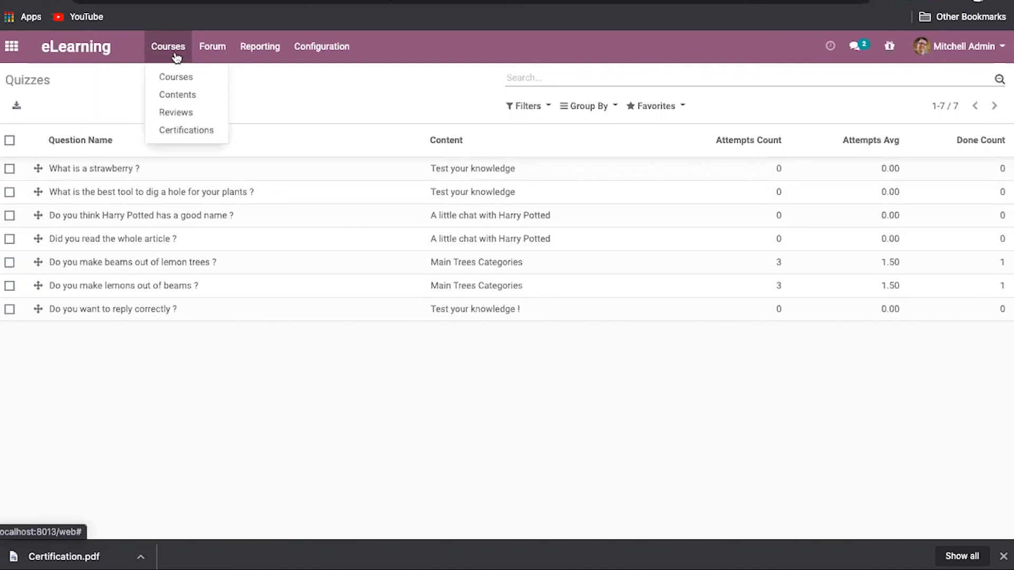
pyautogui.click(190, 79)
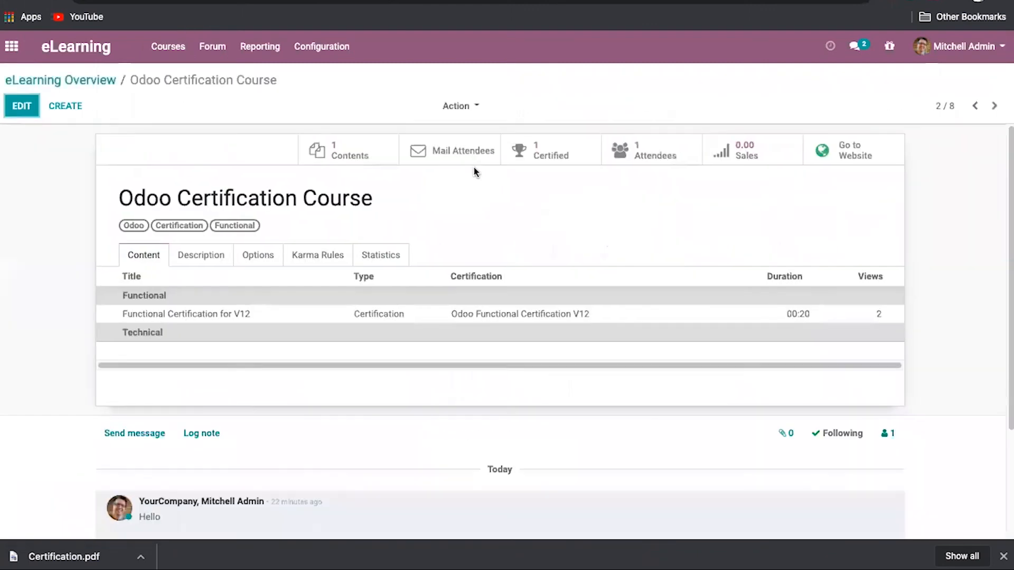
pyautogui.click(204, 265)
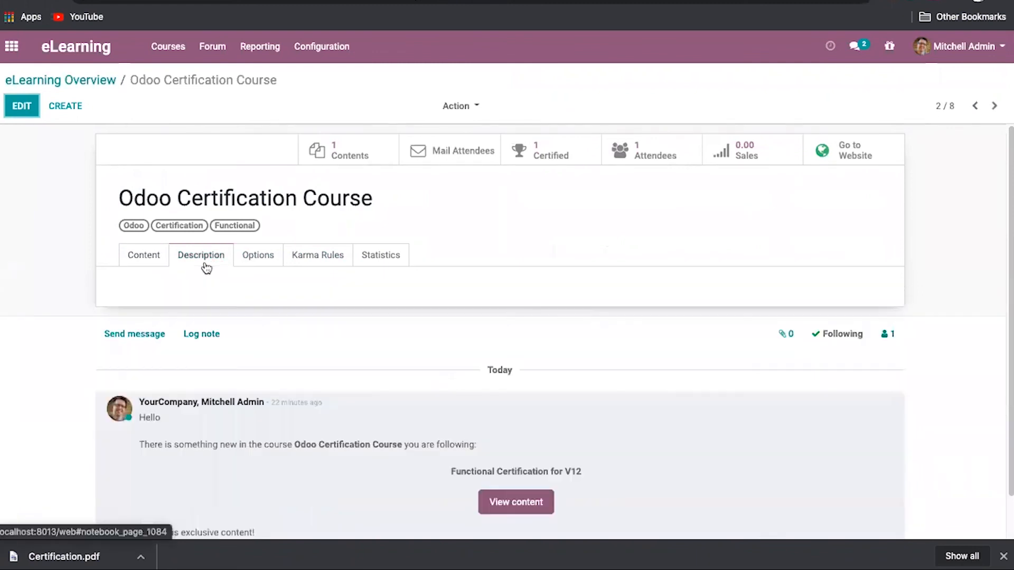
pyautogui.click(149, 261)
pyautogui.click(194, 313)
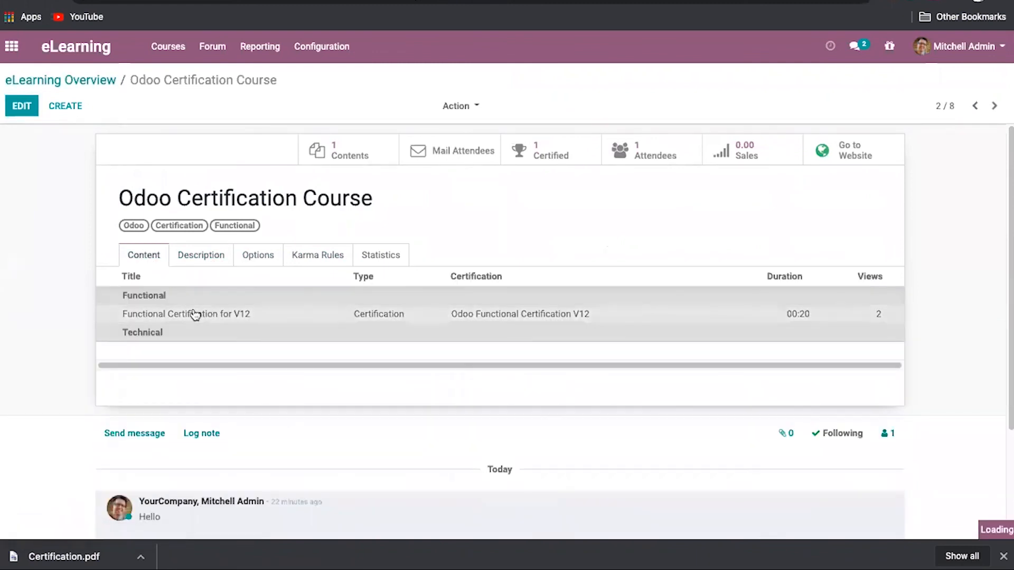
pyautogui.click(405, 188)
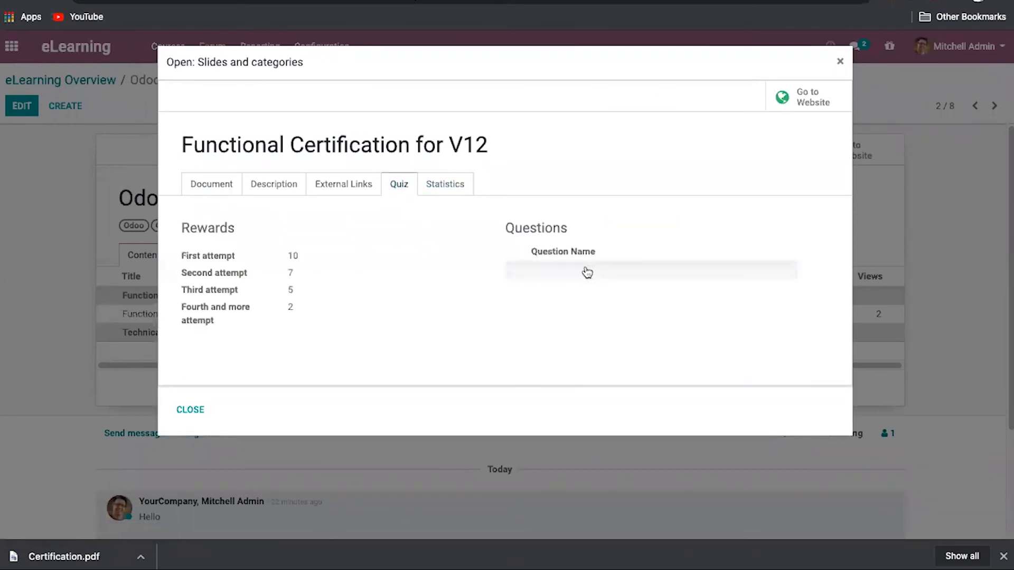
pyautogui.click(840, 62)
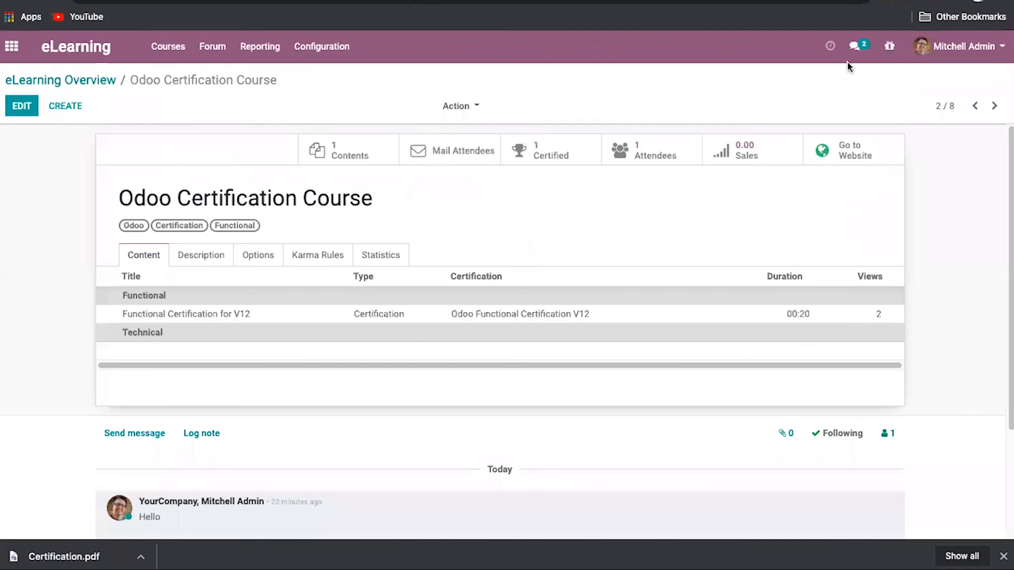
pyautogui.click(258, 55)
pyautogui.click(267, 148)
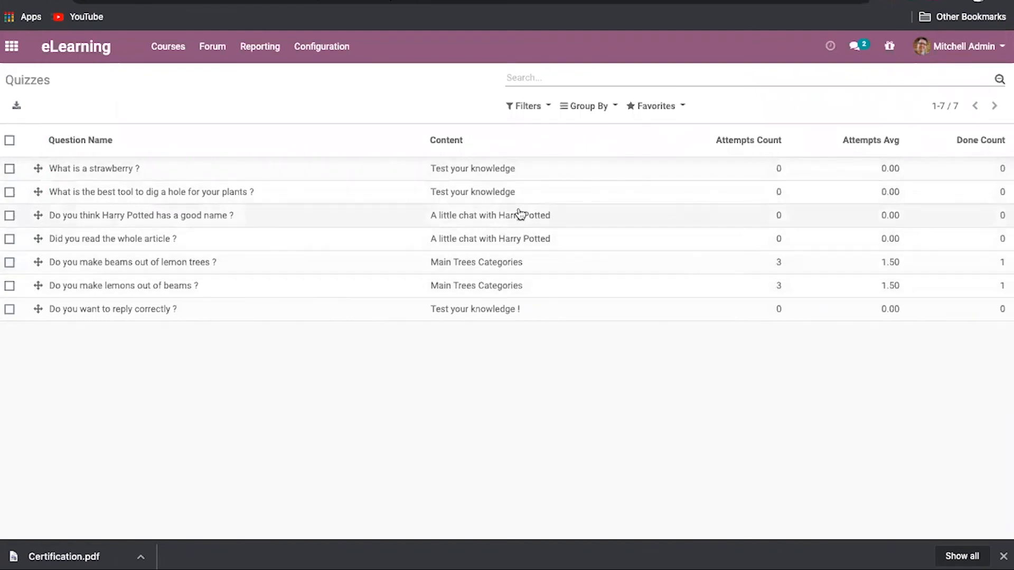
# Open the Forum report and chart the eLearning forum posts by number of answers and by number of views.
pyautogui.click(268, 59)
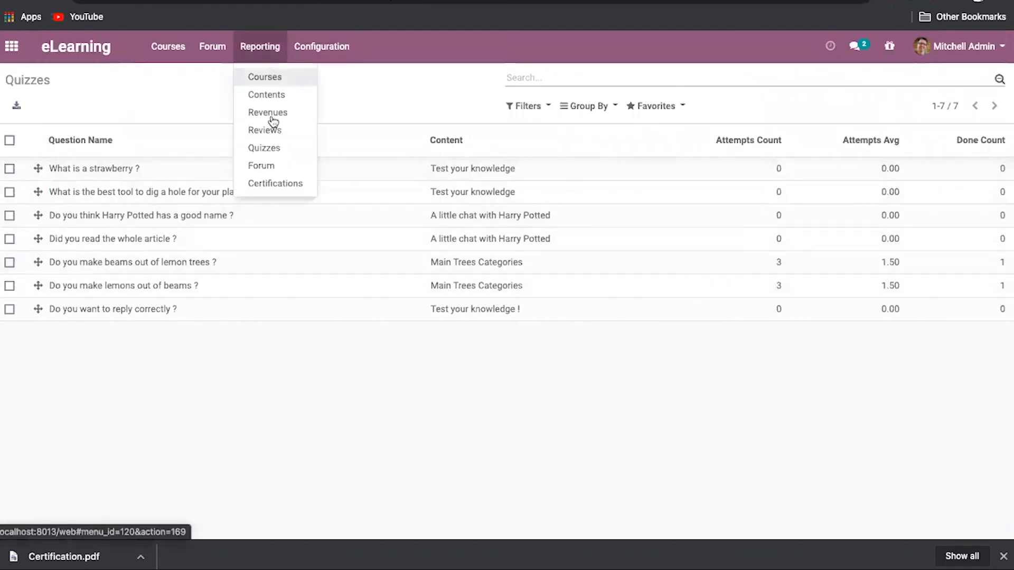
pyautogui.click(272, 165)
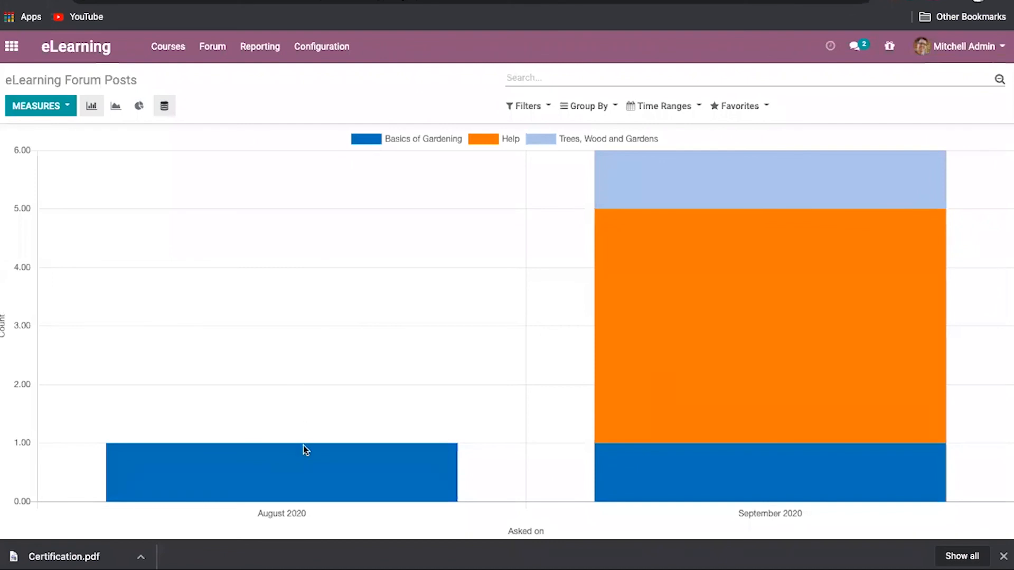
pyautogui.moveTo(318, 478)
pyautogui.click(70, 112)
pyautogui.click(74, 149)
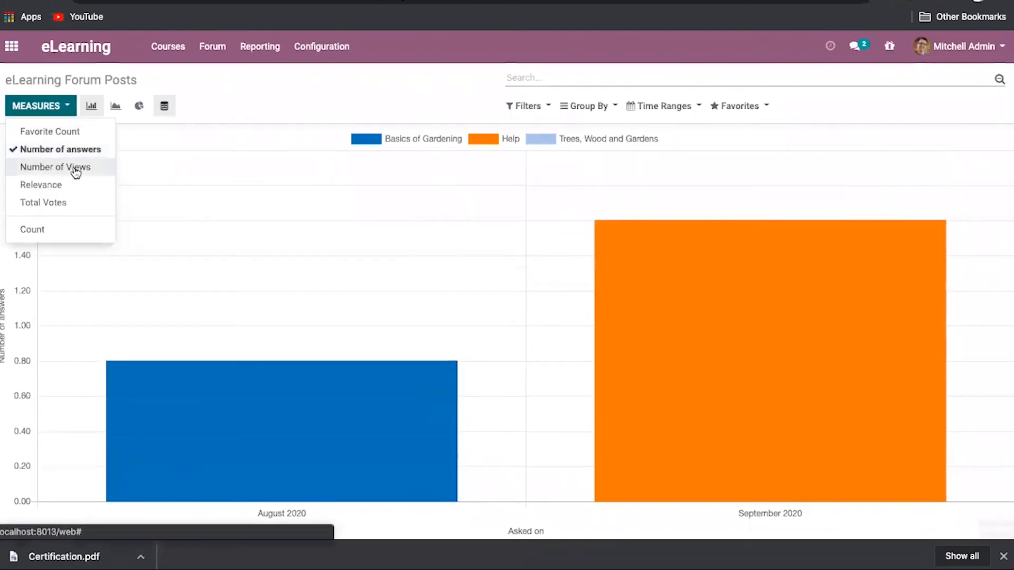
pyautogui.click(72, 167)
pyautogui.click(261, 90)
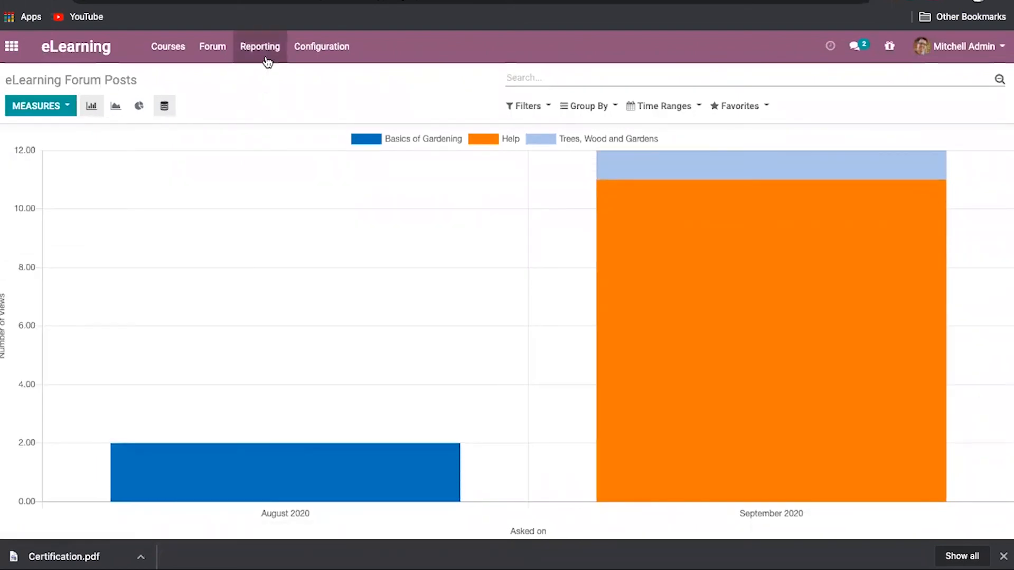
# Examine the Certifications report and its Odoo Functional Certification V12 record, and return to the courses overview.
pyautogui.click(260, 47)
pyautogui.click(275, 183)
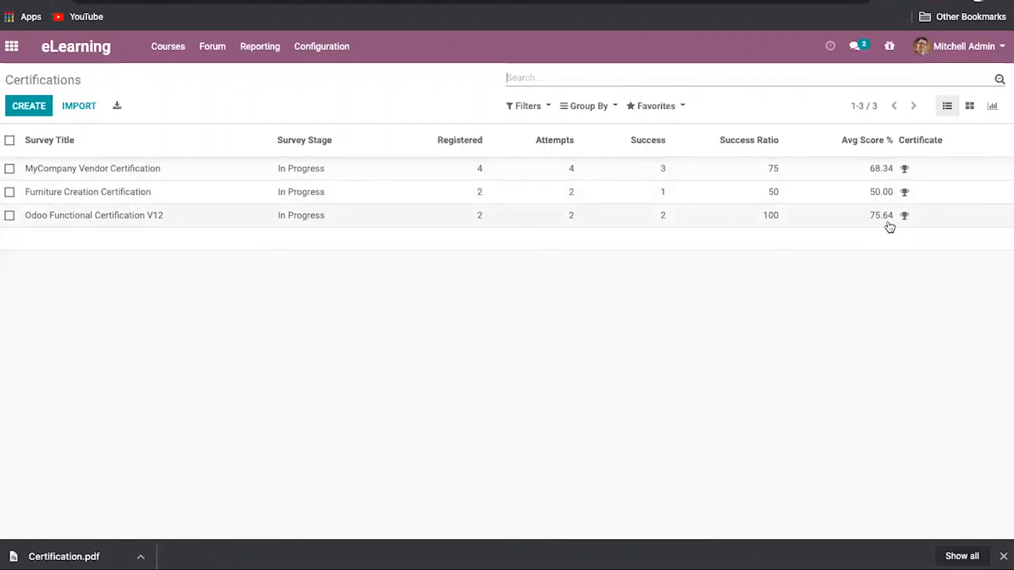
pyautogui.click(848, 217)
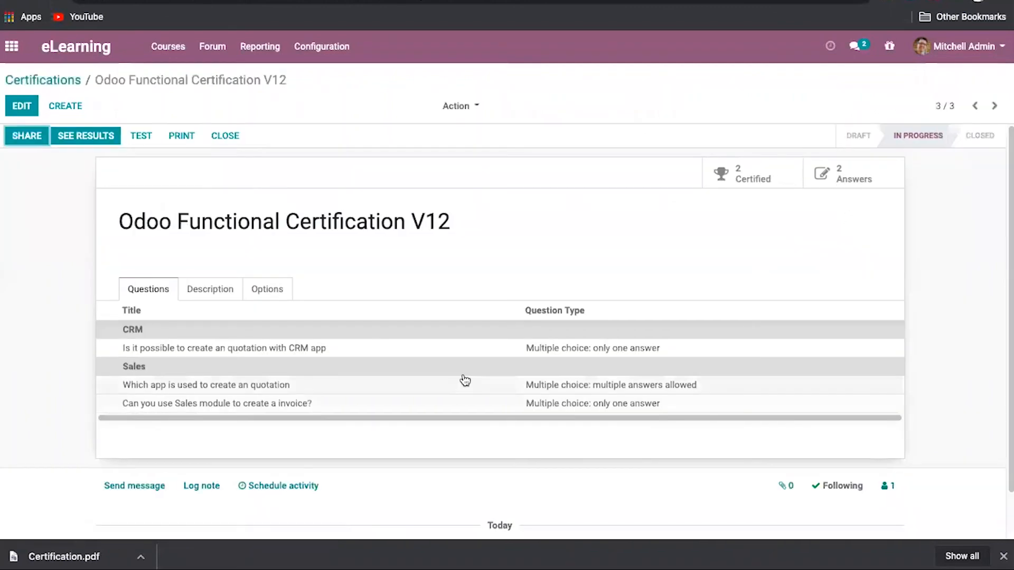
pyautogui.scroll(-1, 464, 380)
pyautogui.scroll(1, 465, 380)
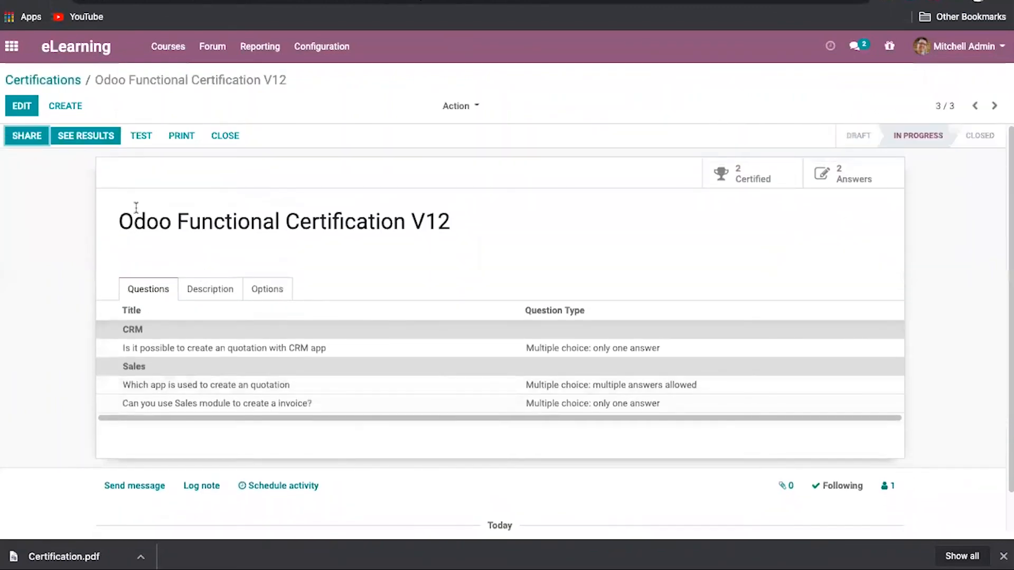
pyautogui.click(67, 81)
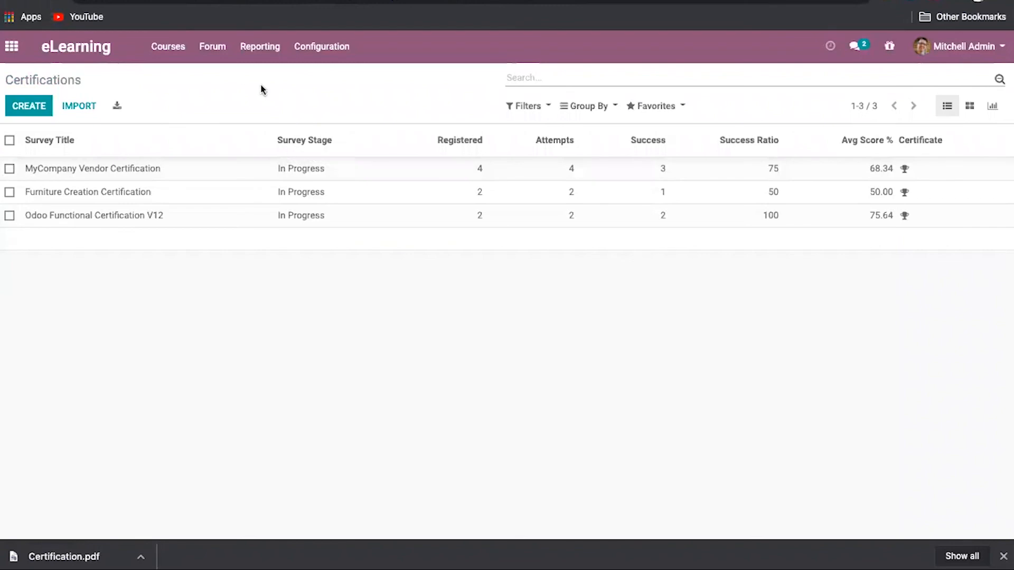
pyautogui.click(180, 55)
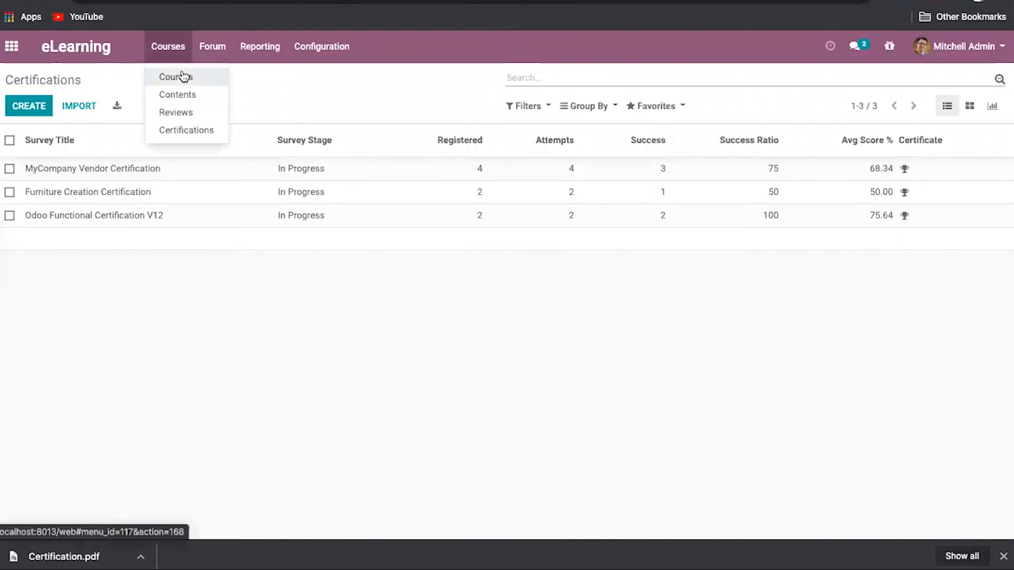
pyautogui.click(182, 77)
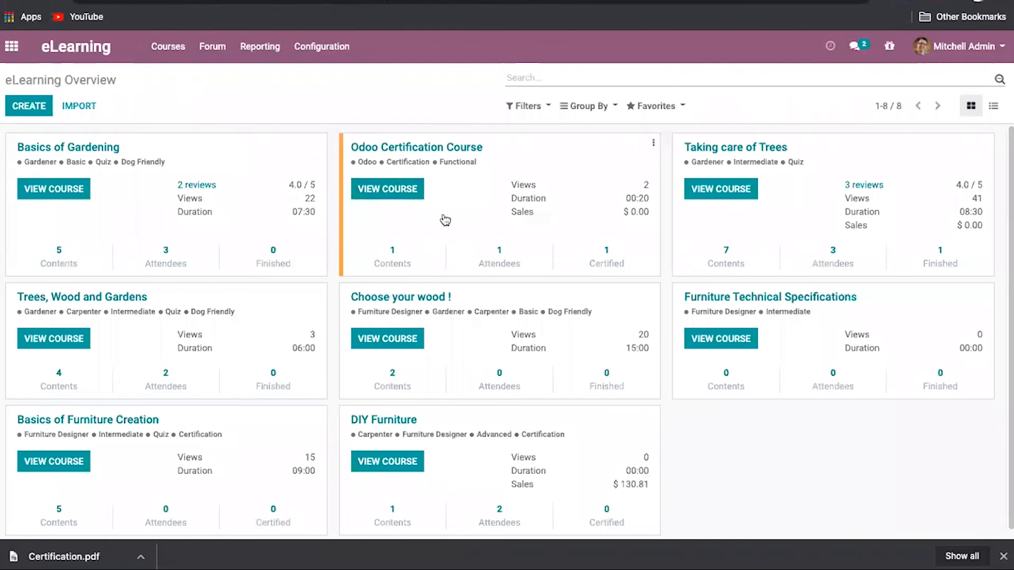
# Open the Basics of Gardening course and view the details of its Gardening: The Know-How content.
pyautogui.click(218, 167)
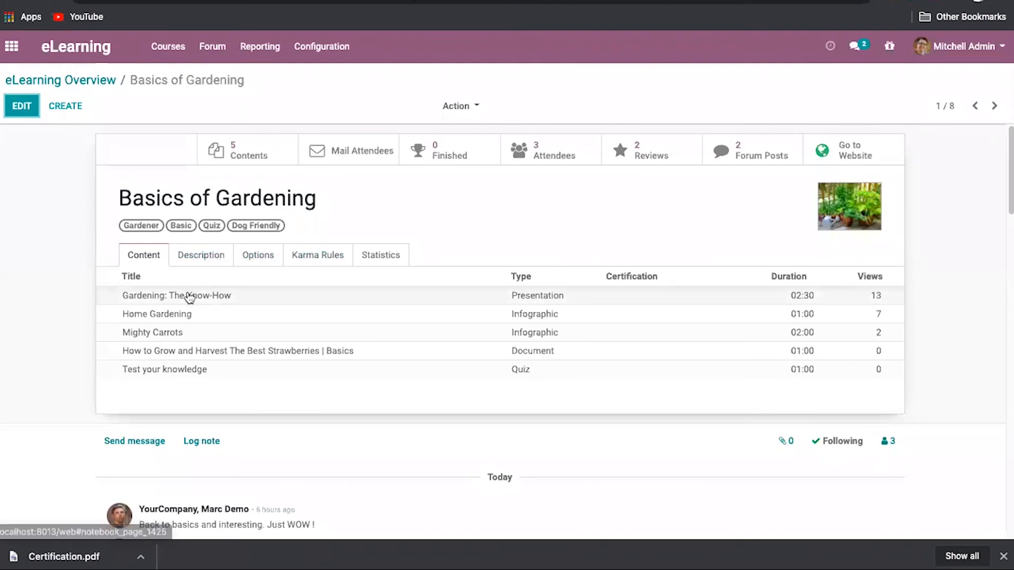
pyautogui.click(189, 296)
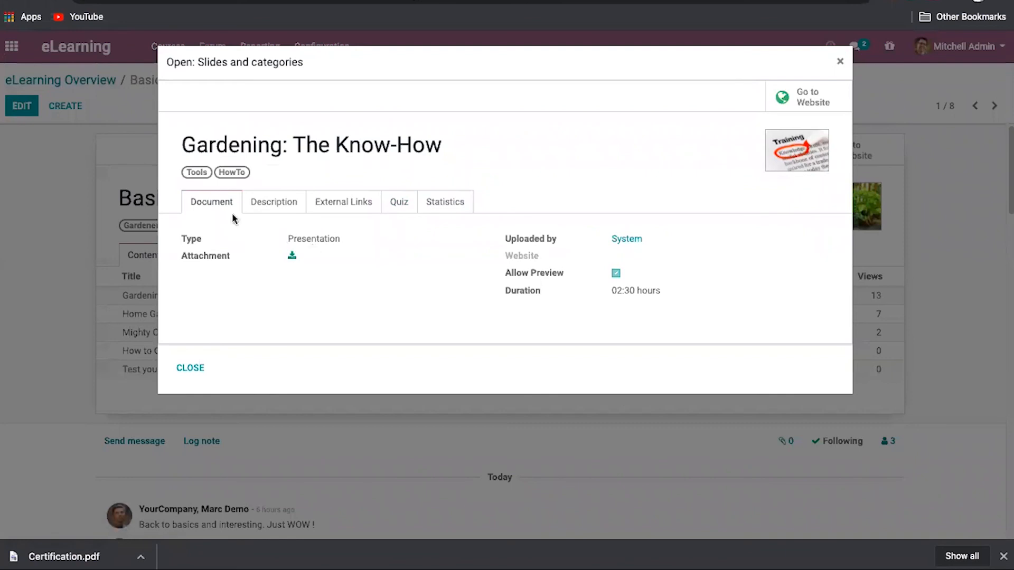
pyautogui.click(192, 367)
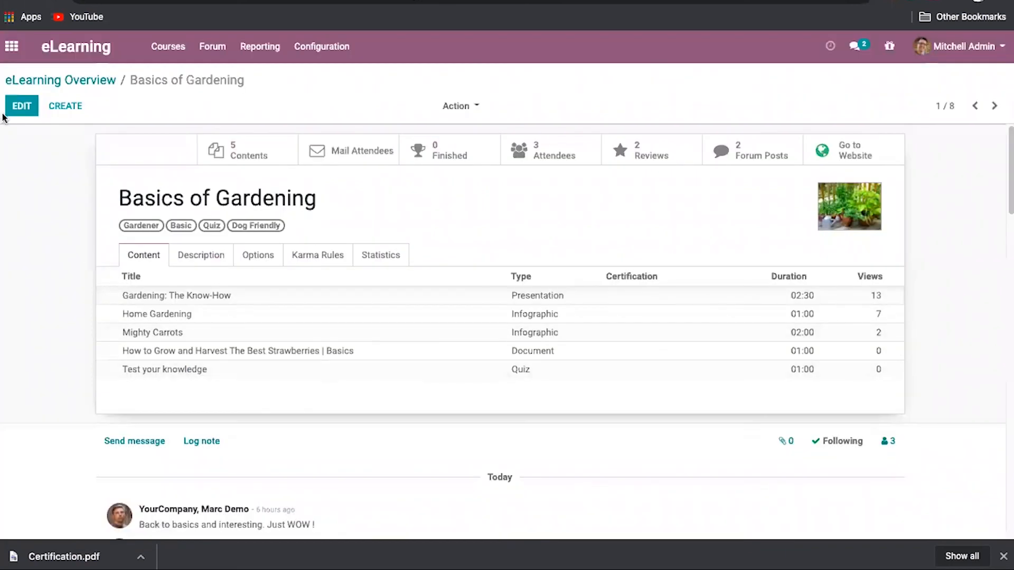
# Try the Quiz type on the Gardening: The Know-How content, review its quiz rewards and questions, and close it without saving.
pyautogui.click(20, 108)
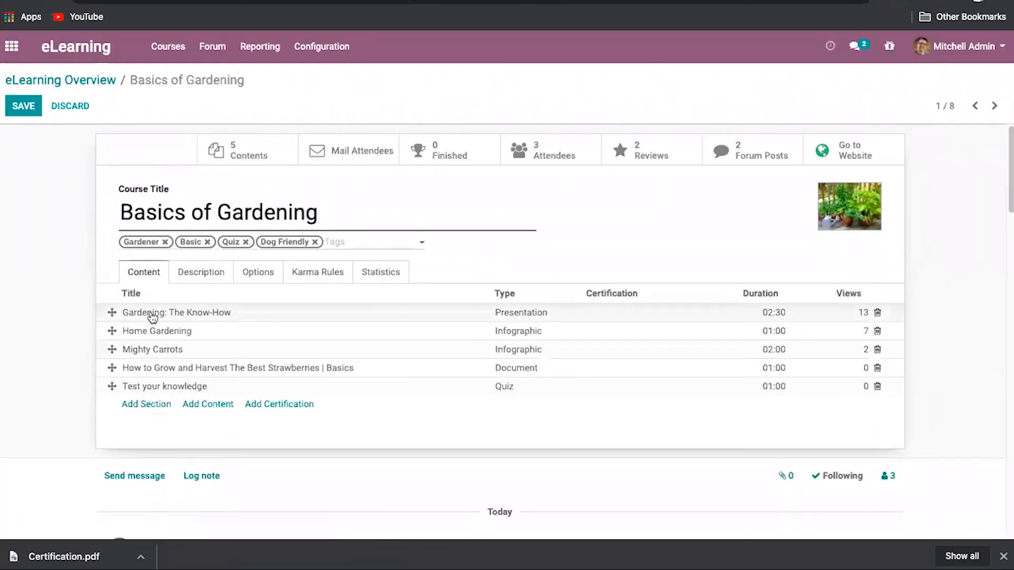
pyautogui.click(152, 316)
pyautogui.click(356, 257)
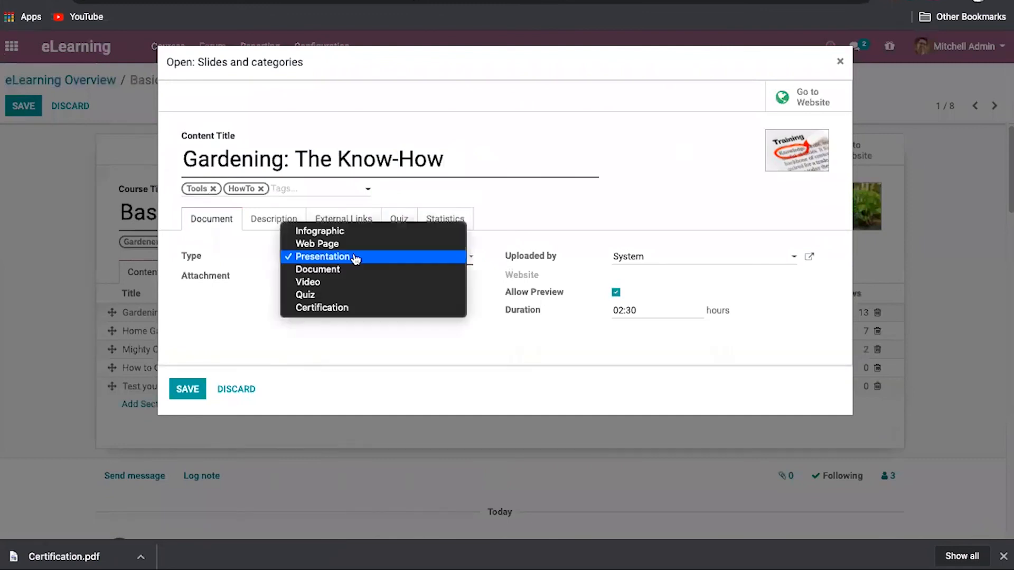
pyautogui.click(348, 298)
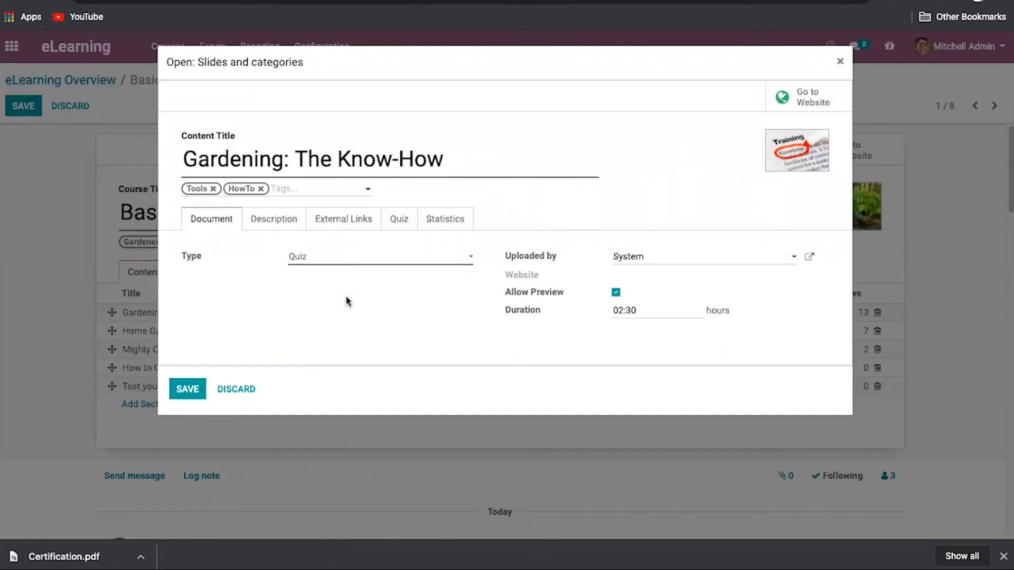
pyautogui.click(397, 220)
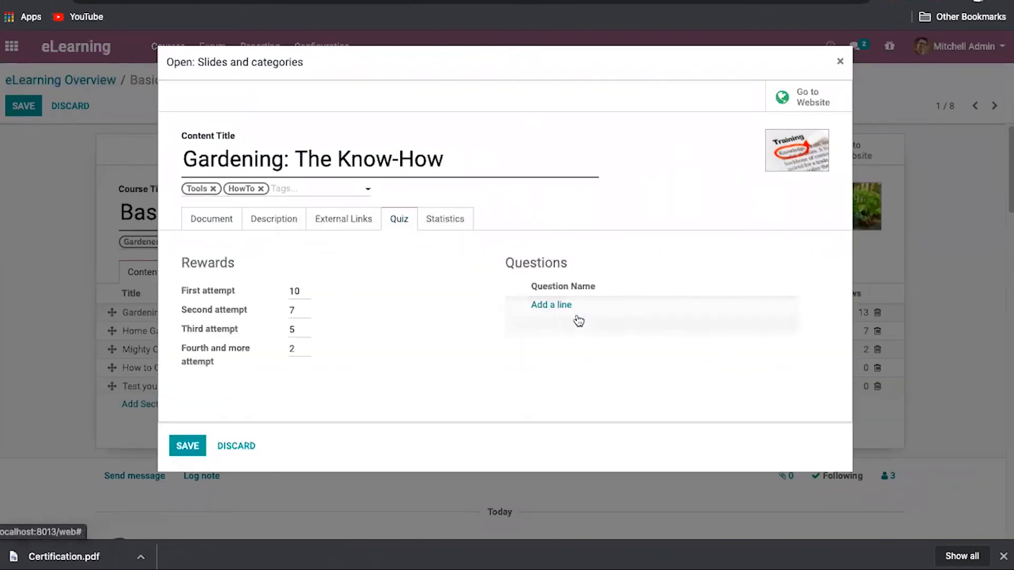
pyautogui.click(222, 222)
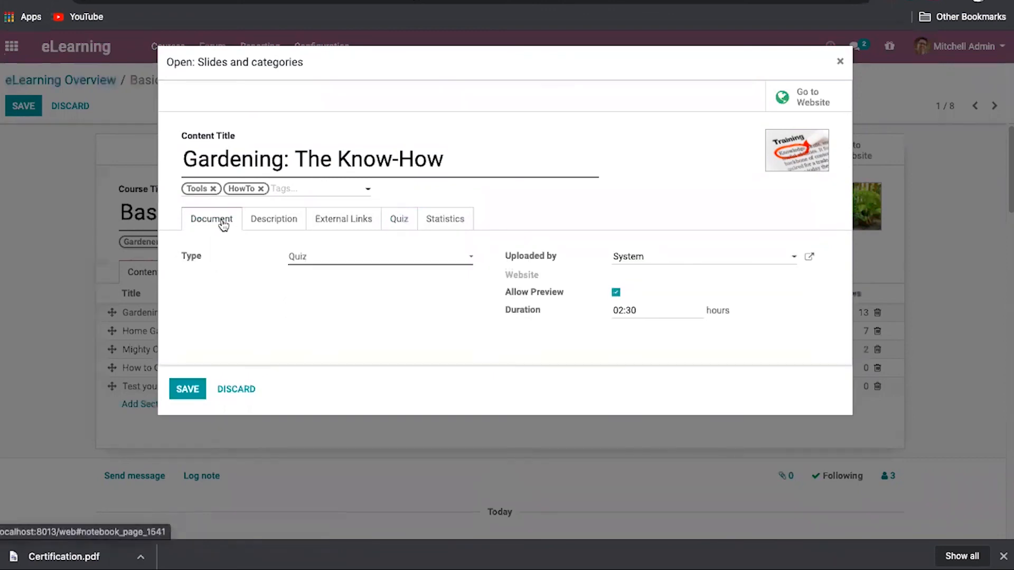
pyautogui.click(318, 260)
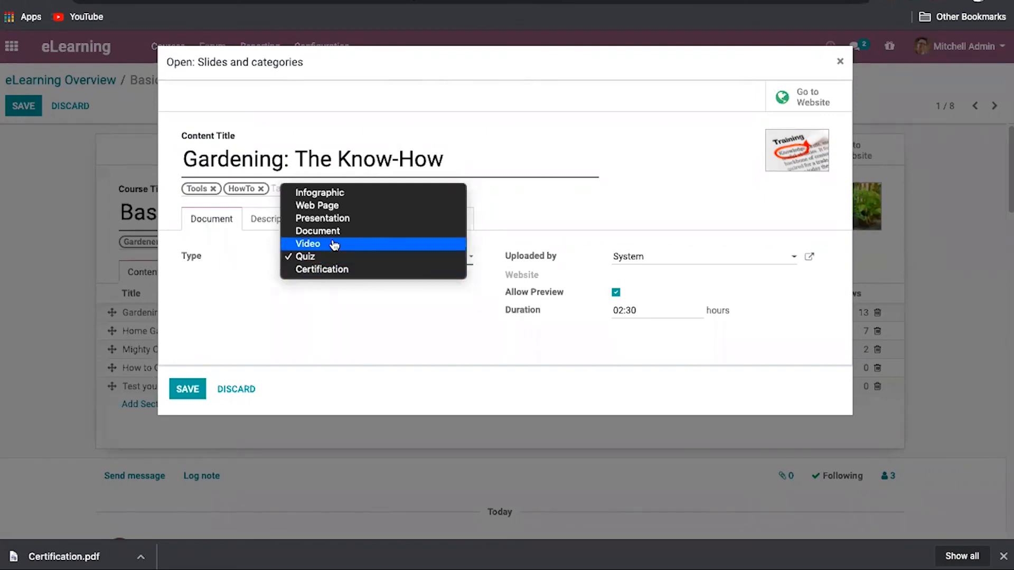
pyautogui.click(841, 62)
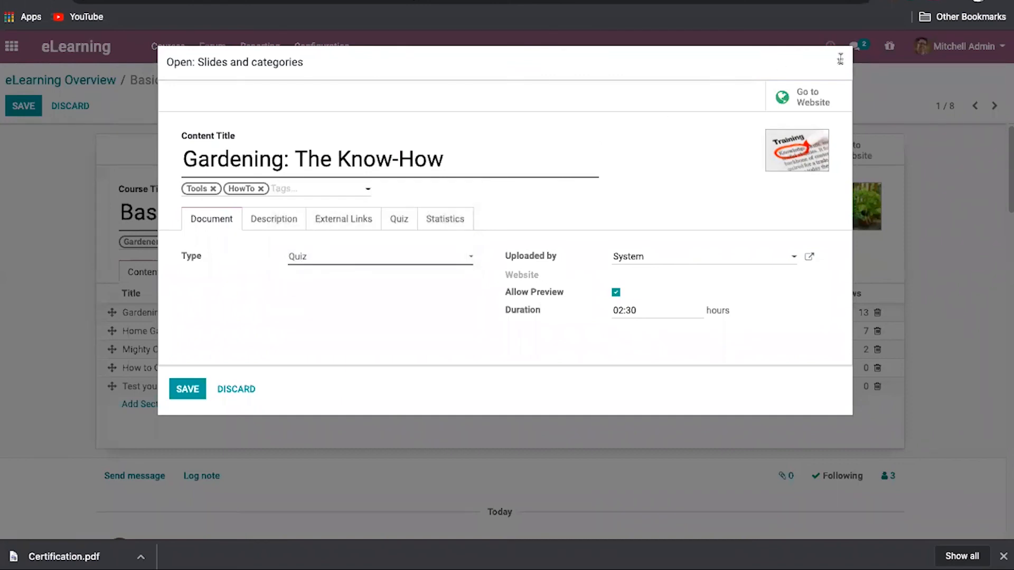
pyautogui.click(840, 63)
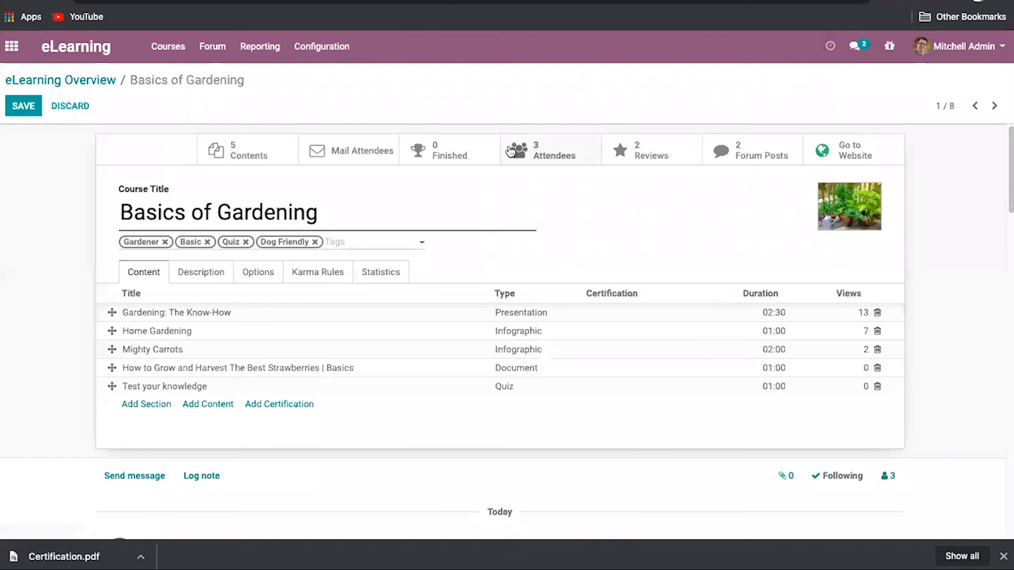
pyautogui.scroll(-3, 557, 267)
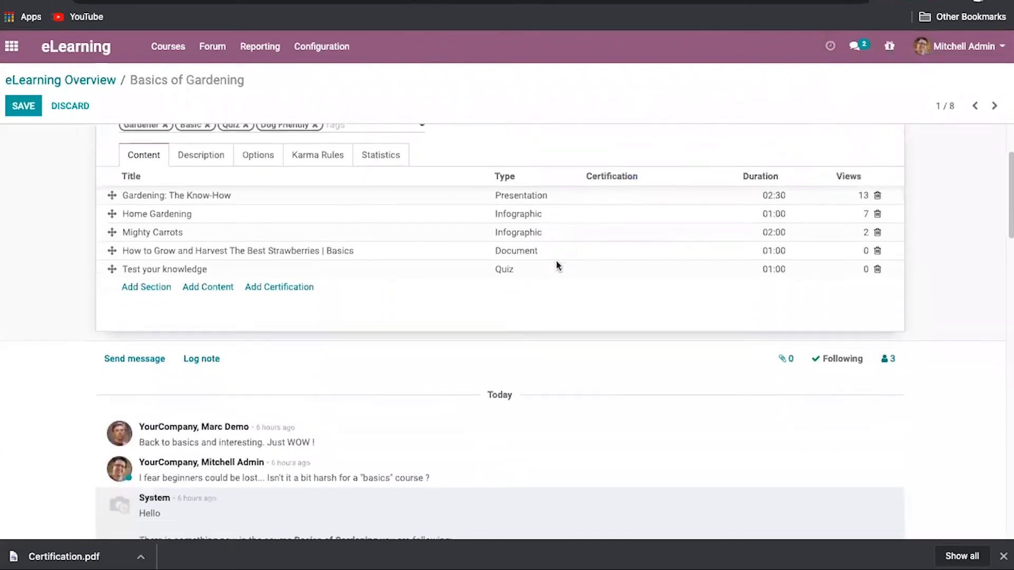
pyautogui.scroll(3, 484, 281)
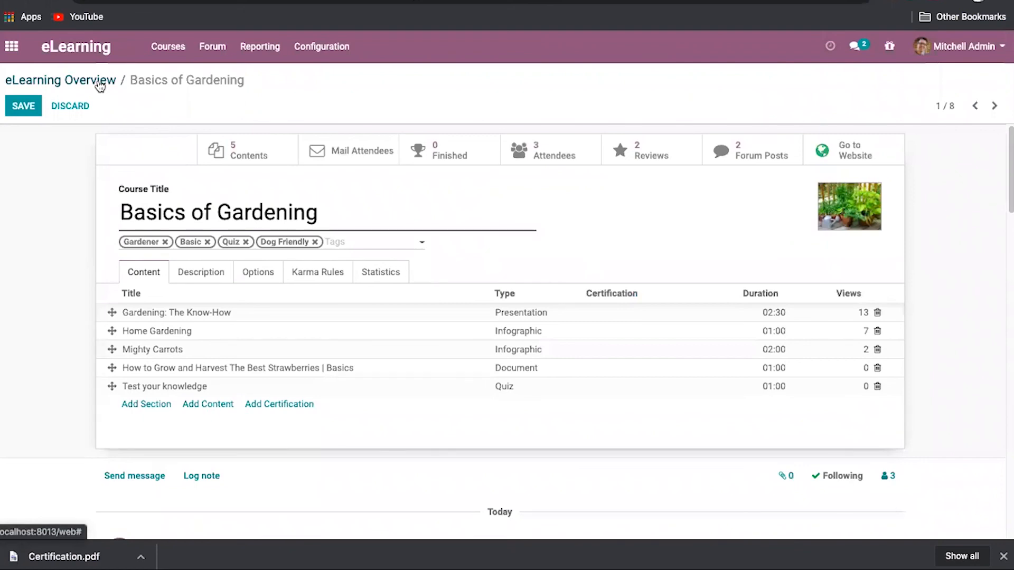
# Switch to the website and go back from the certification result through the Odoo Certification Course page to the Courses page.
pyautogui.click(100, 87)
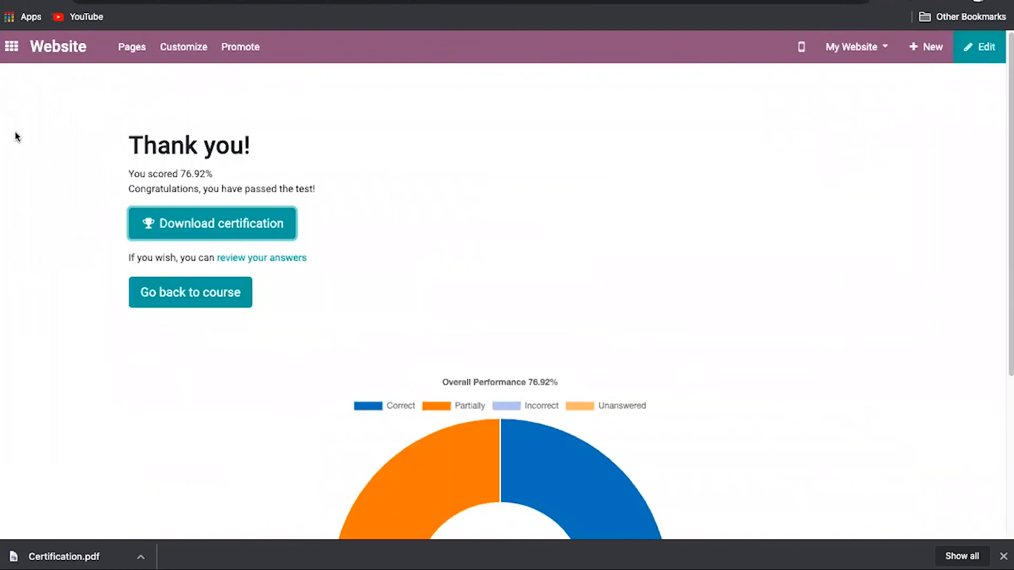
pyautogui.hscroll(-5, 17, 136)
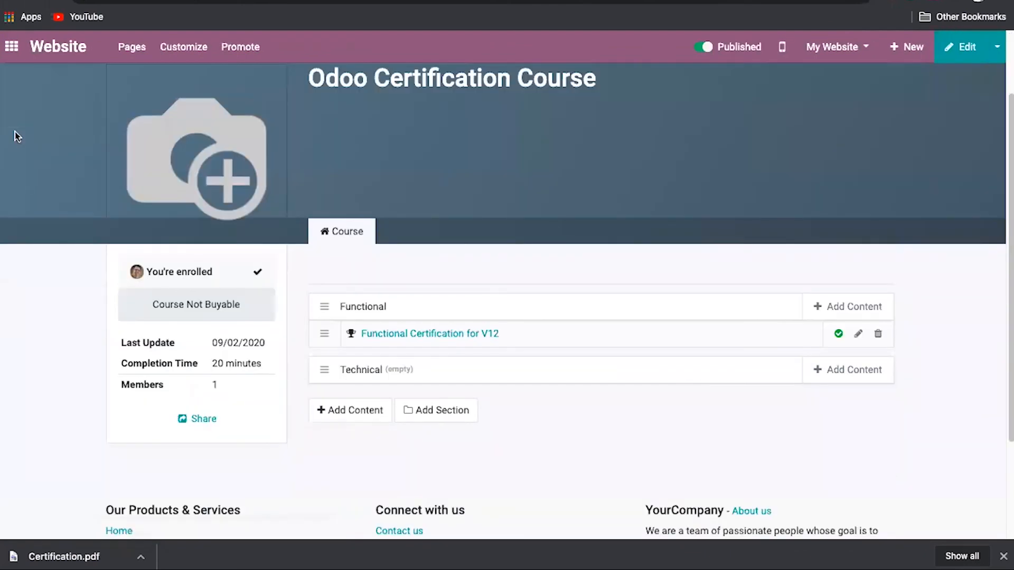
pyautogui.hscroll(-5, 18, 137)
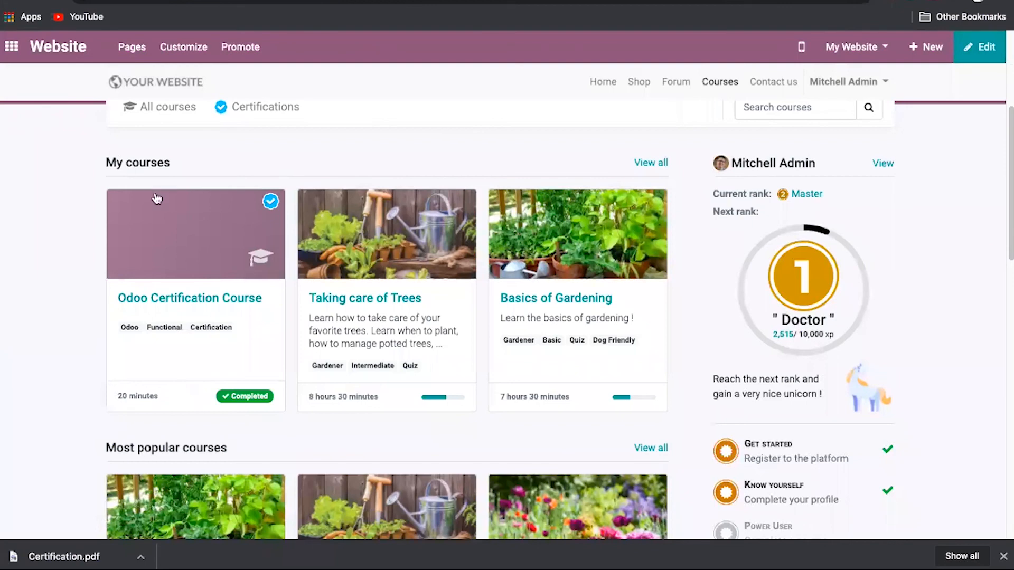
pyautogui.click(276, 0)
pyautogui.click(296, 0)
pyautogui.scroll(-5, 470, 304)
pyautogui.scroll(10, 470, 303)
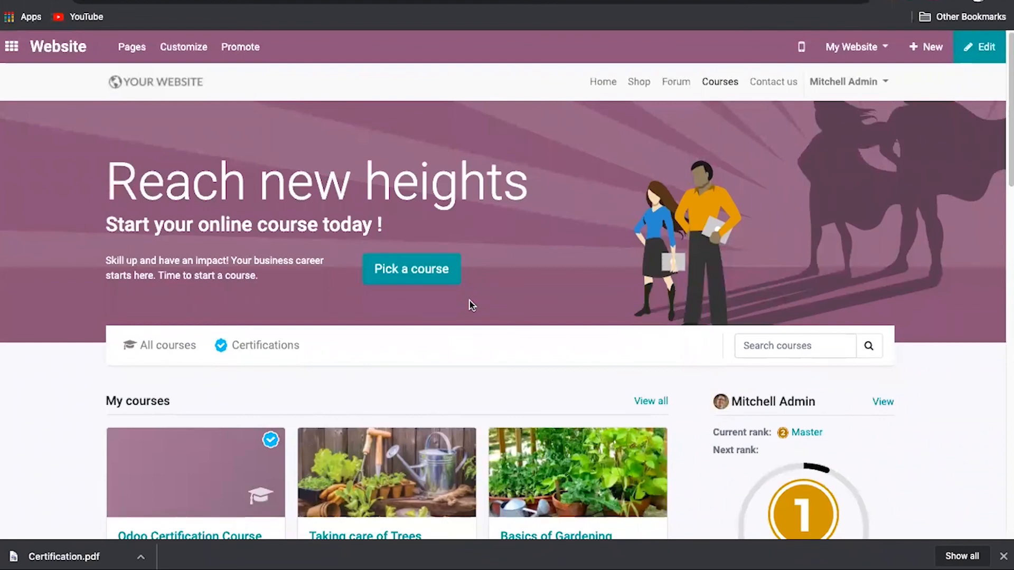
# Examine the website's course listings along with the current rank, badges, latest achievements and leaderboard.
pyautogui.scroll(-4, 470, 300)
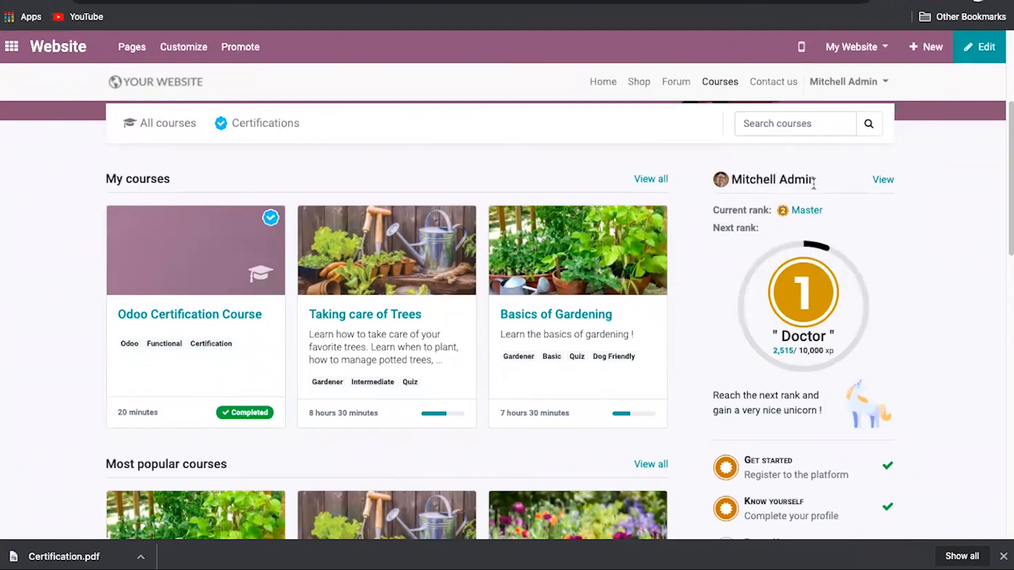
pyautogui.scroll(-1, 804, 360)
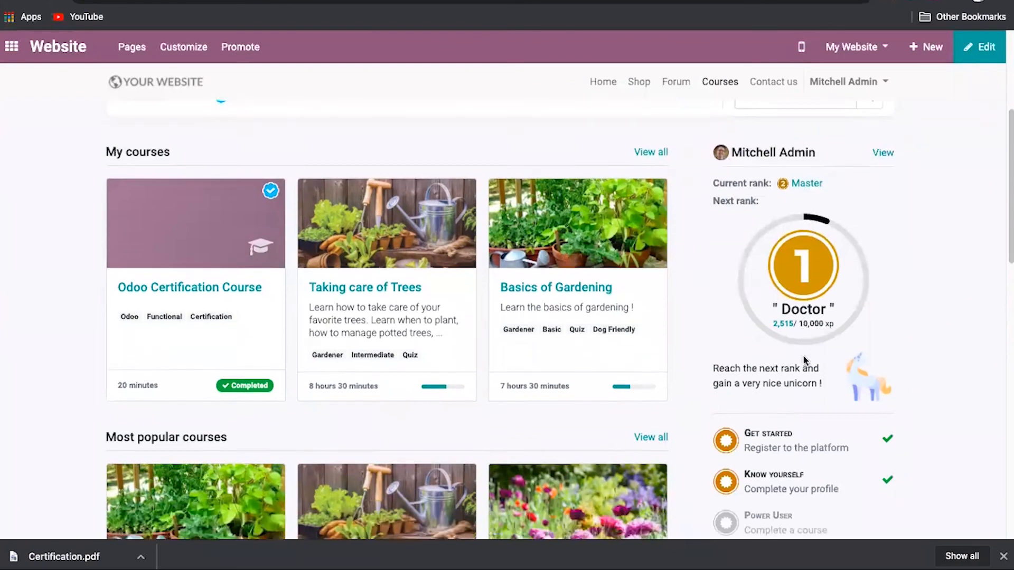
pyautogui.scroll(-10, 805, 360)
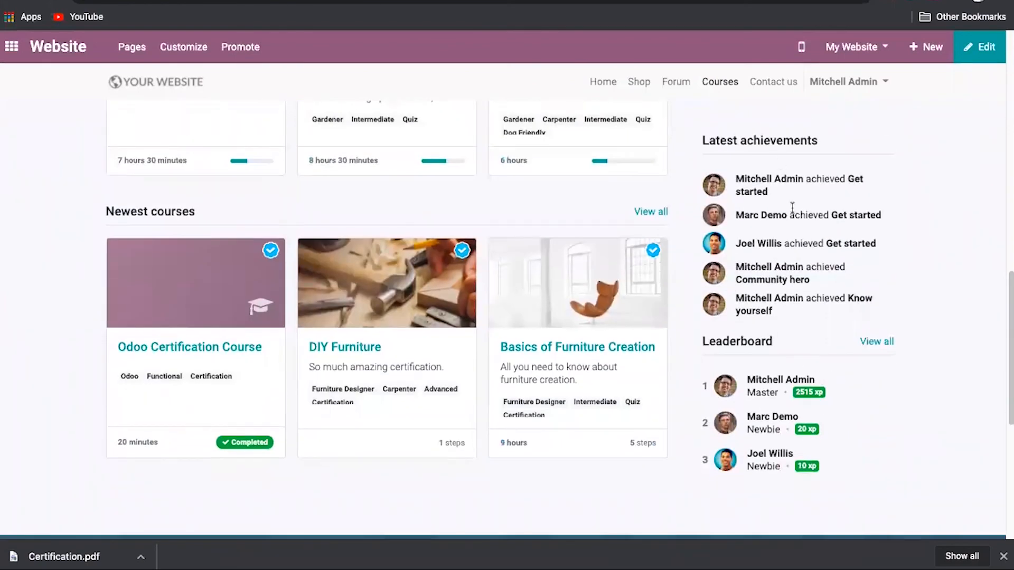
pyautogui.scroll(10, 792, 207)
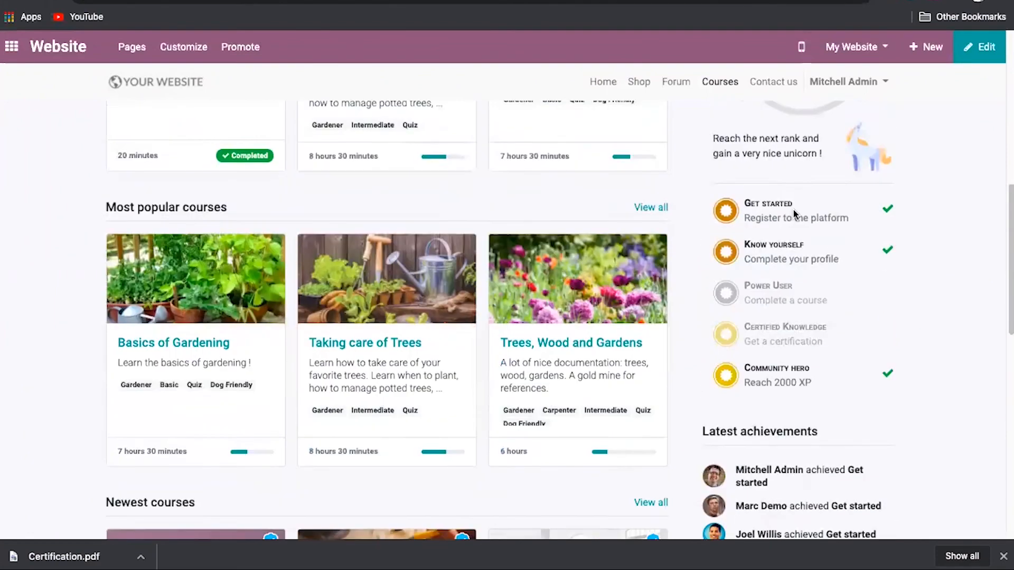
pyautogui.scroll(2, 794, 214)
pyautogui.scroll(3, 490, 160)
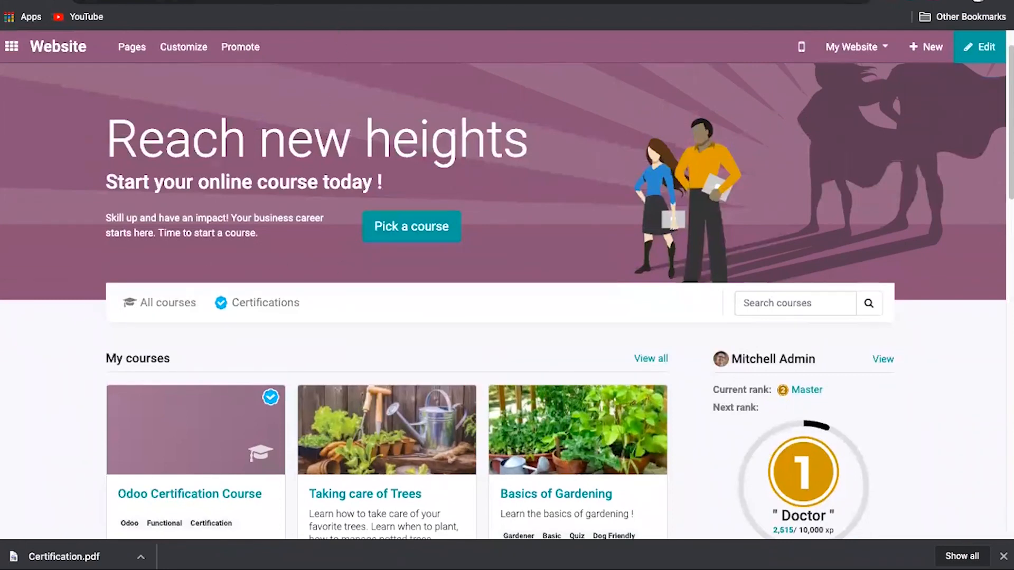
# Switch back to the Basics of Gardening course form, discard its unsaved changes and return to the eLearning overview.
pyautogui.hotkey('ctrl', 'shift', 'Tab')
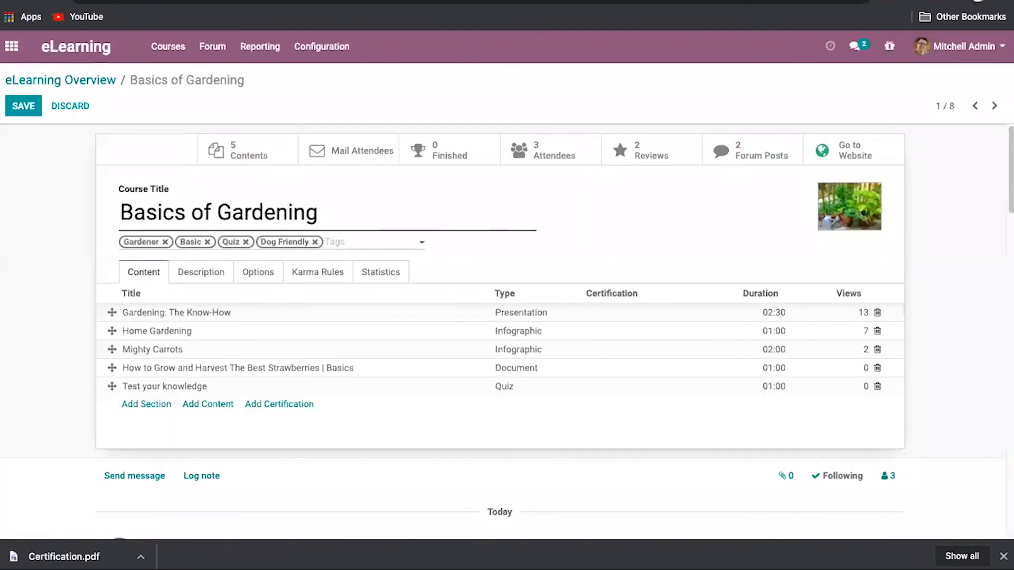
pyautogui.click(59, 81)
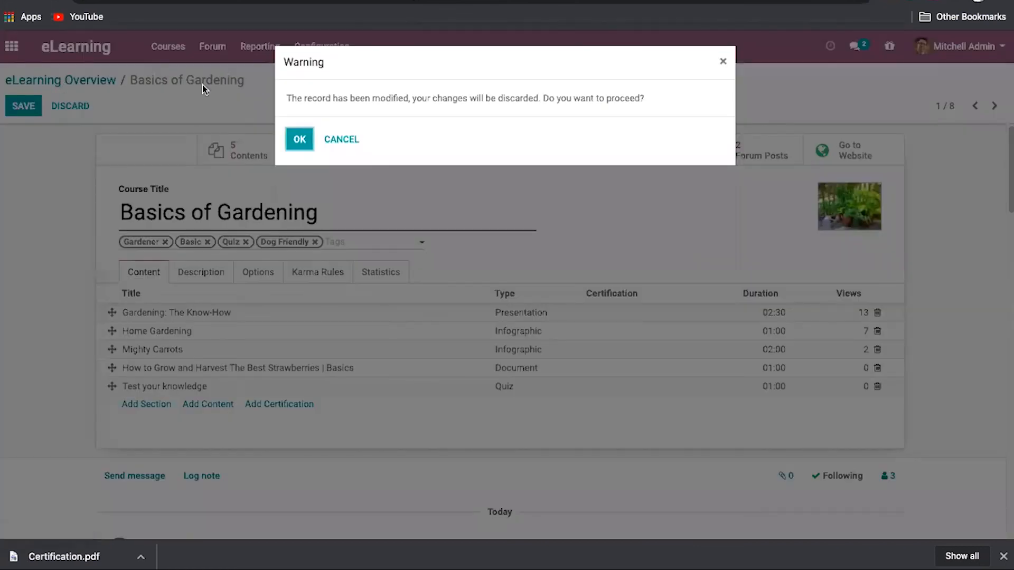
pyautogui.click(299, 140)
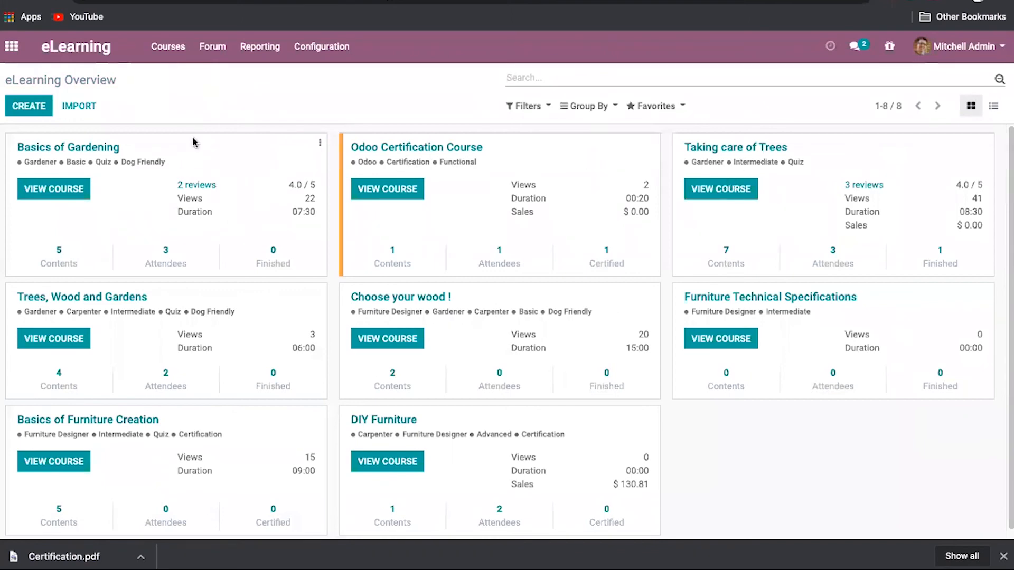
pyautogui.click(321, 47)
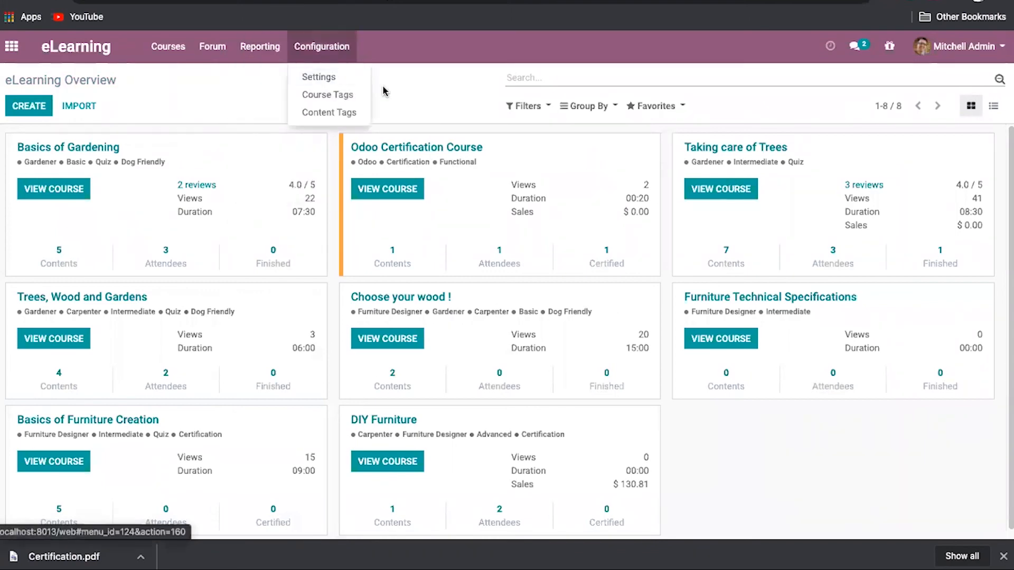
pyautogui.click(230, 84)
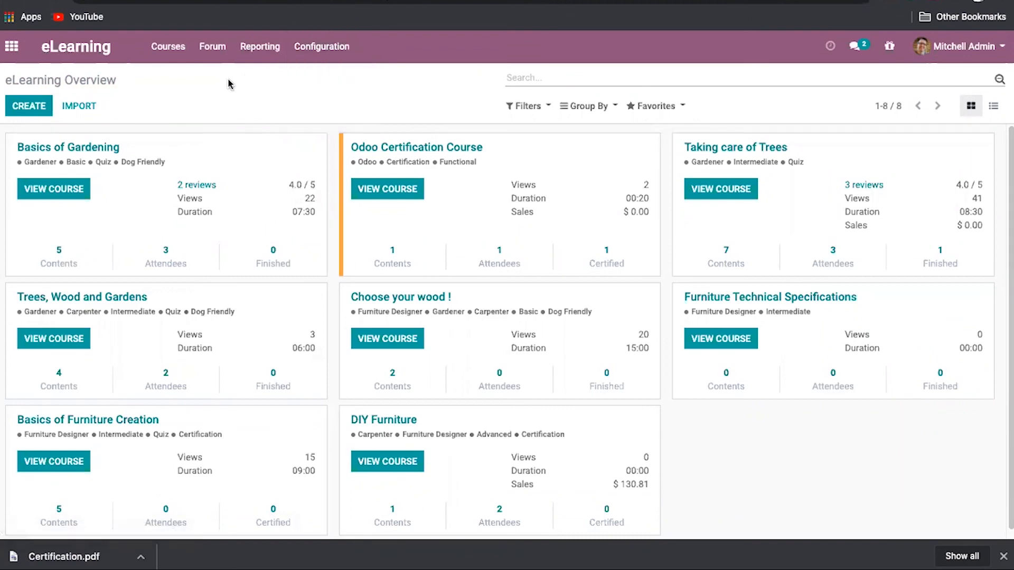